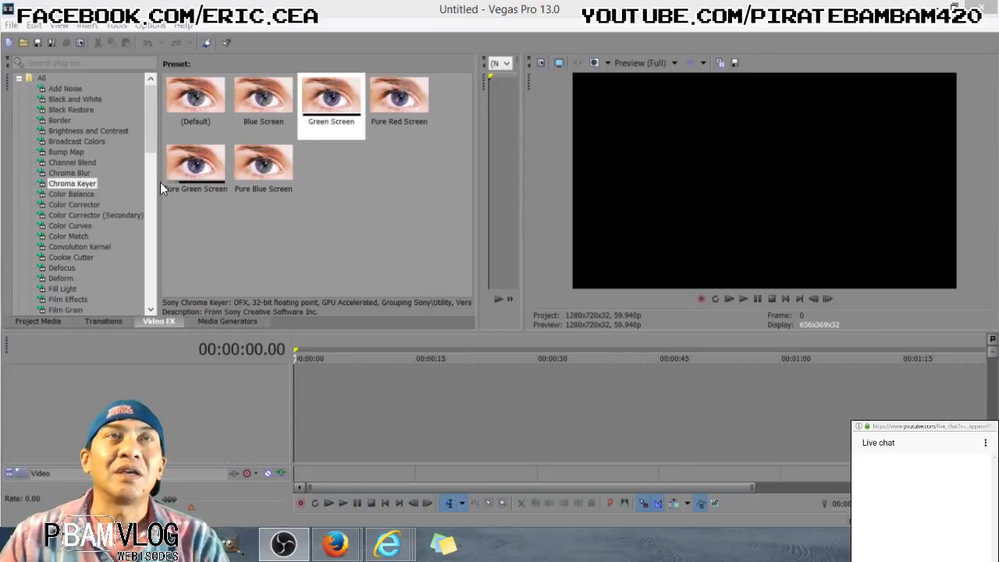
{"action": "left_click", "coordinate": [12, 25]}
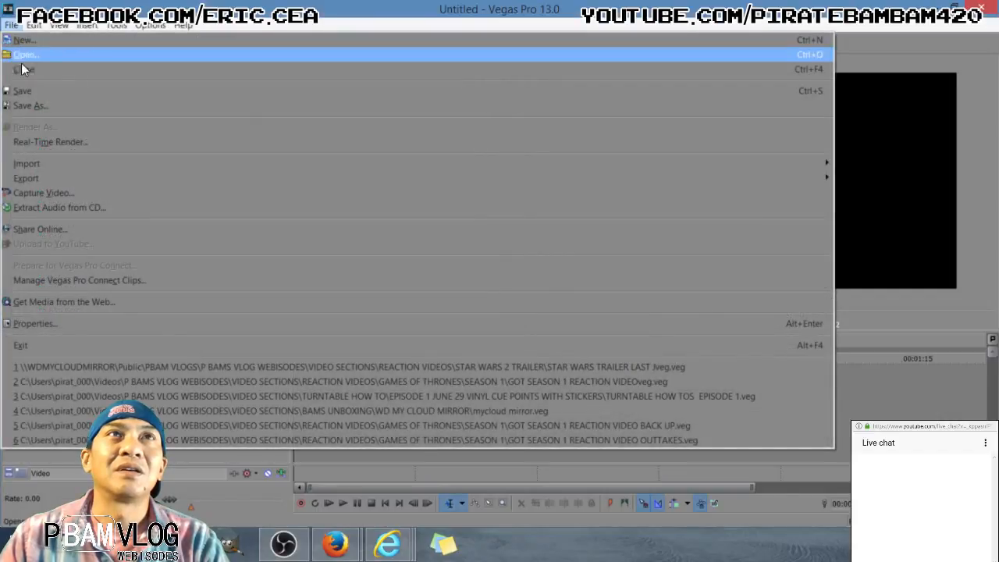
{"action": "mouse_move", "coordinate": [36, 160]}
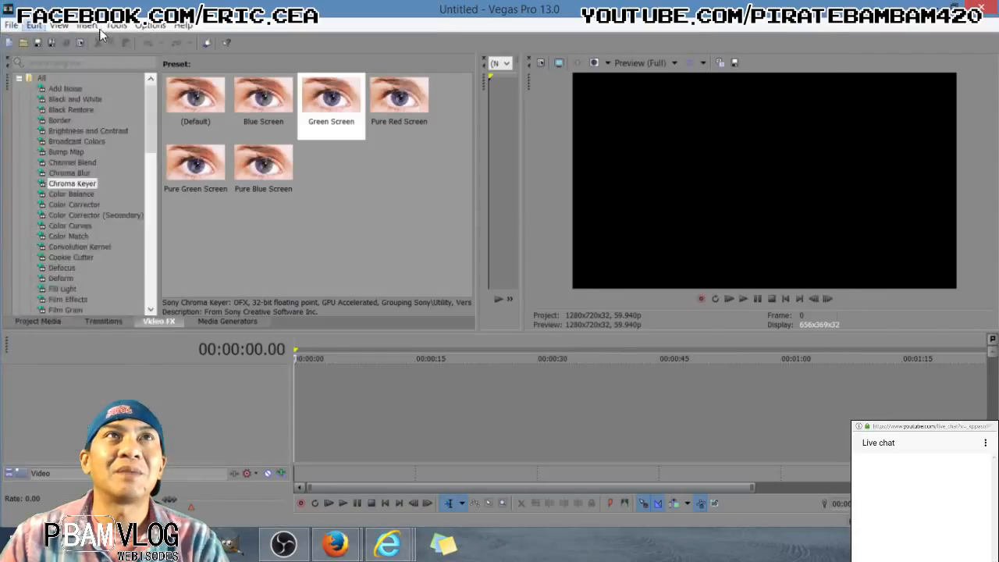
{"action": "mouse_move", "coordinate": [93, 25]}
{"action": "mouse_move", "coordinate": [19, 28]}
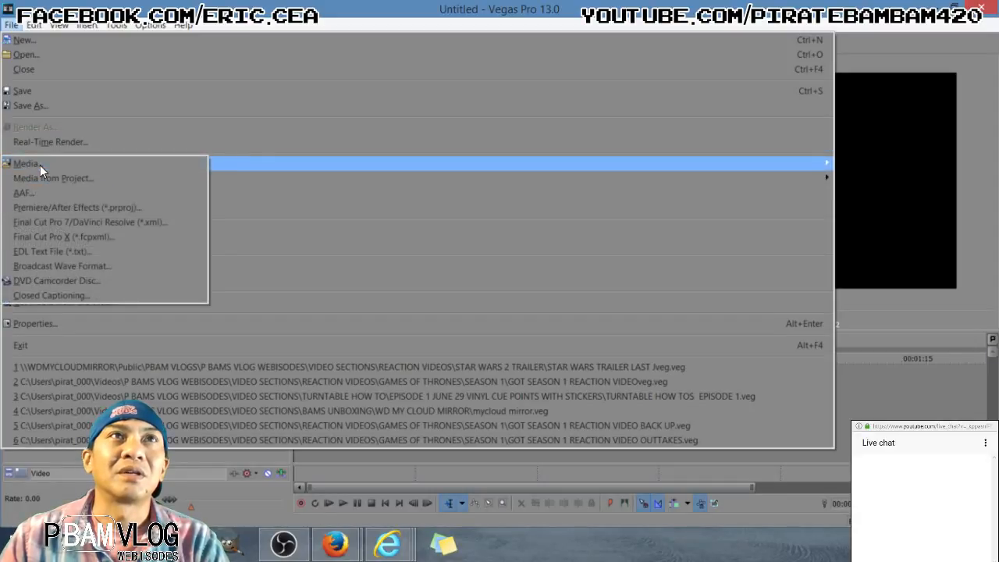
{"action": "left_click", "coordinate": [44, 161]}
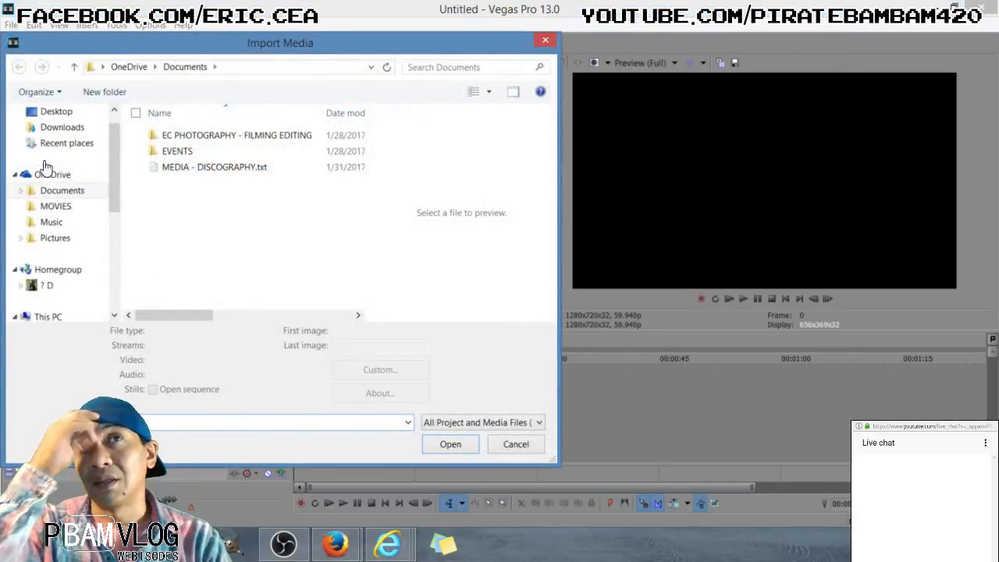
{"action": "scroll", "coordinate": [44, 167], "scroll_direction": "up", "scroll_amount": 1}
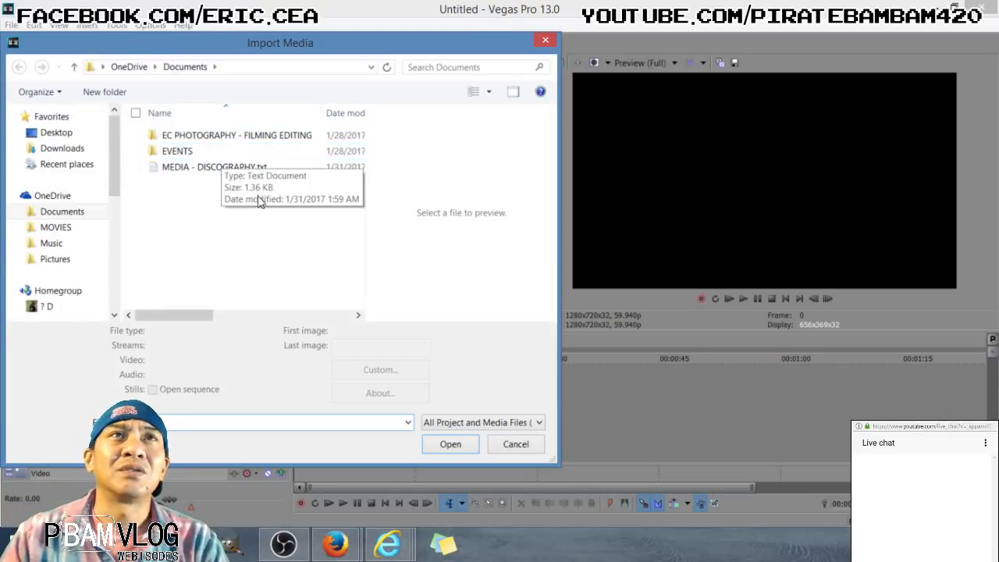
{"action": "left_click", "coordinate": [545, 42]}
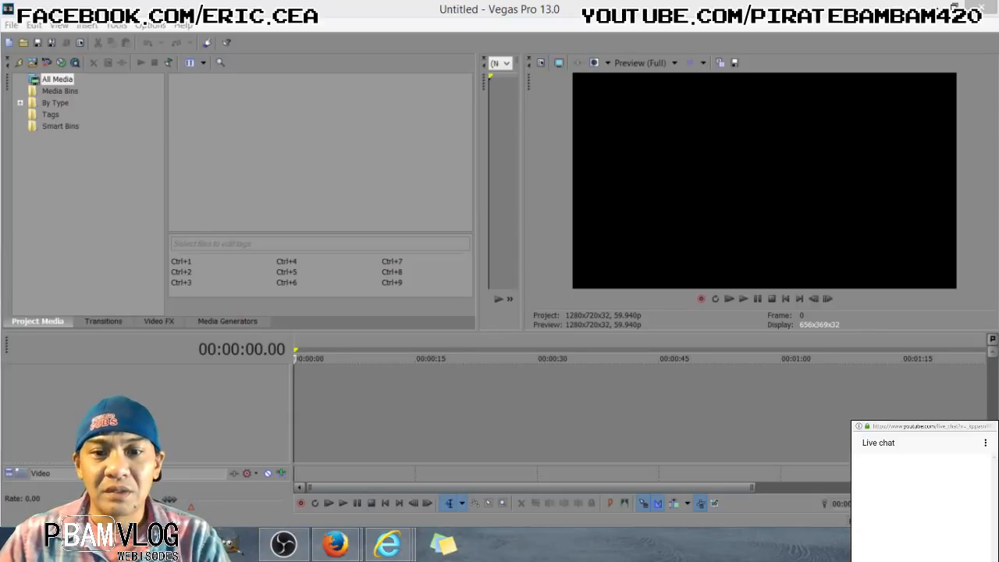
Add the 360 time lapse MP4 from the "vegas tutorial 10 11" folder to the timeline without matching the project video settings to it
{"action": "left_click_drag", "start_coordinate": [0, 109], "coordinate": [124, 44]}
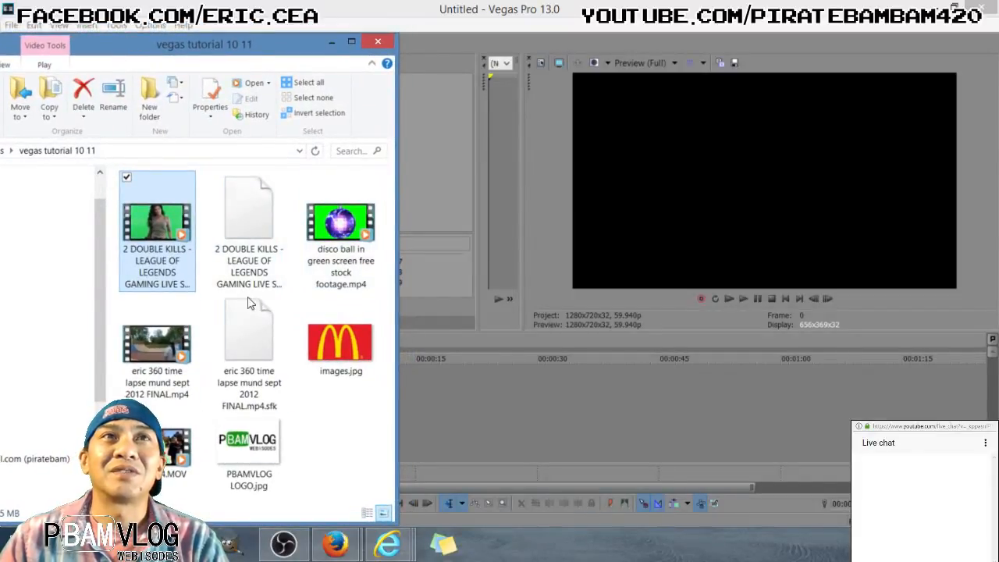
{"action": "left_click", "coordinate": [164, 346]}
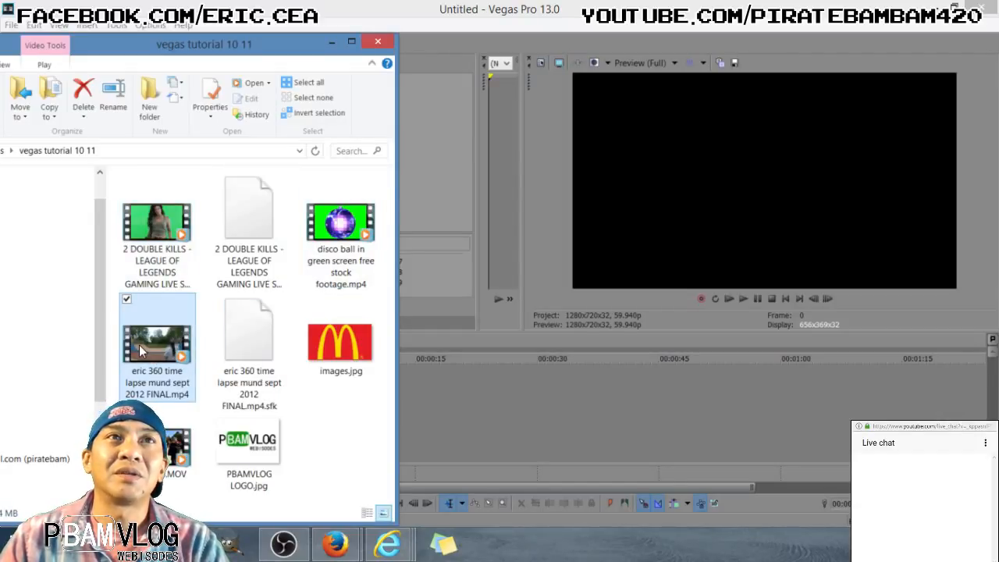
{"action": "left_click_drag", "start_coordinate": [141, 352], "coordinate": [458, 413]}
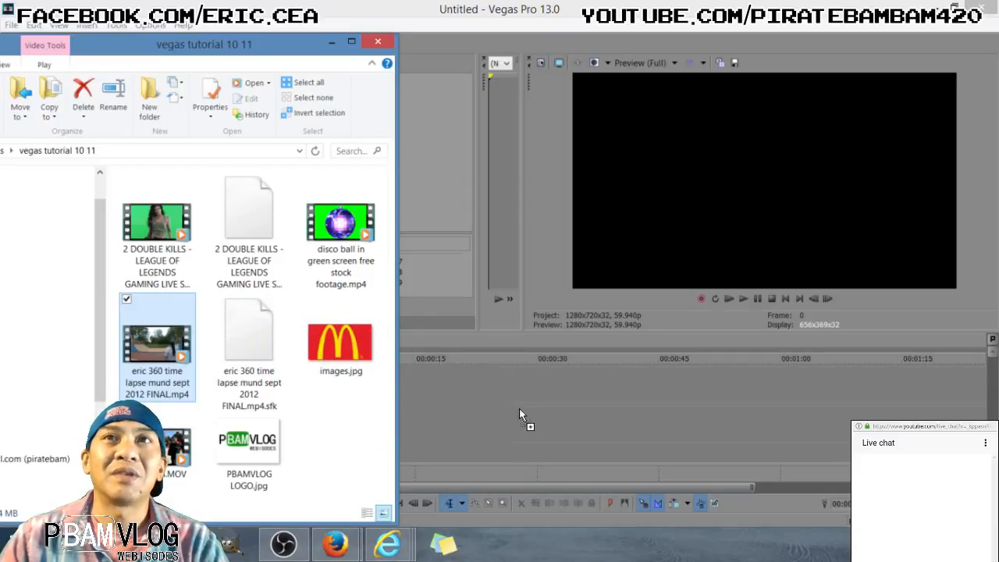
{"action": "left_click_drag", "start_coordinate": [508, 404], "coordinate": [509, 403]}
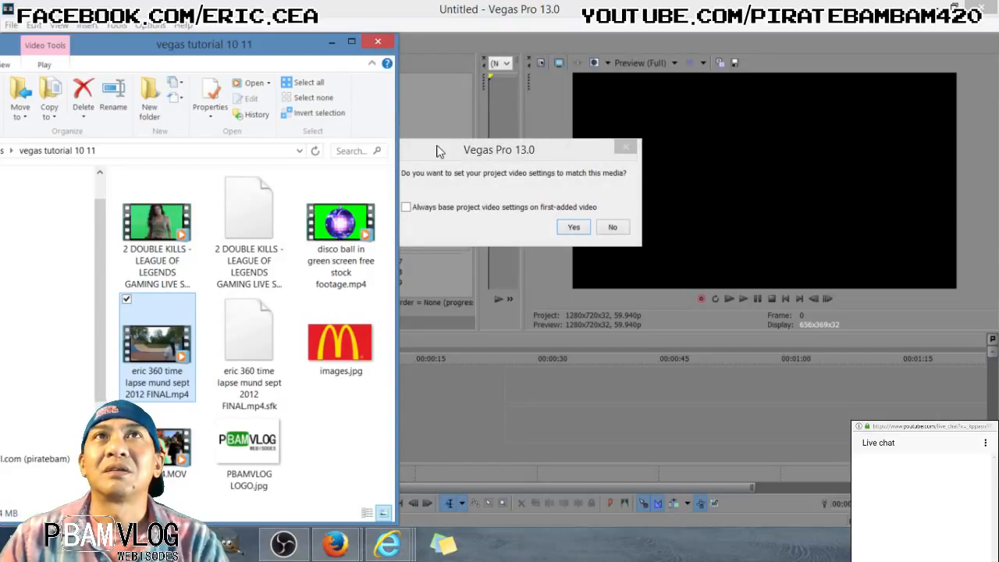
{"action": "left_click", "coordinate": [508, 157]}
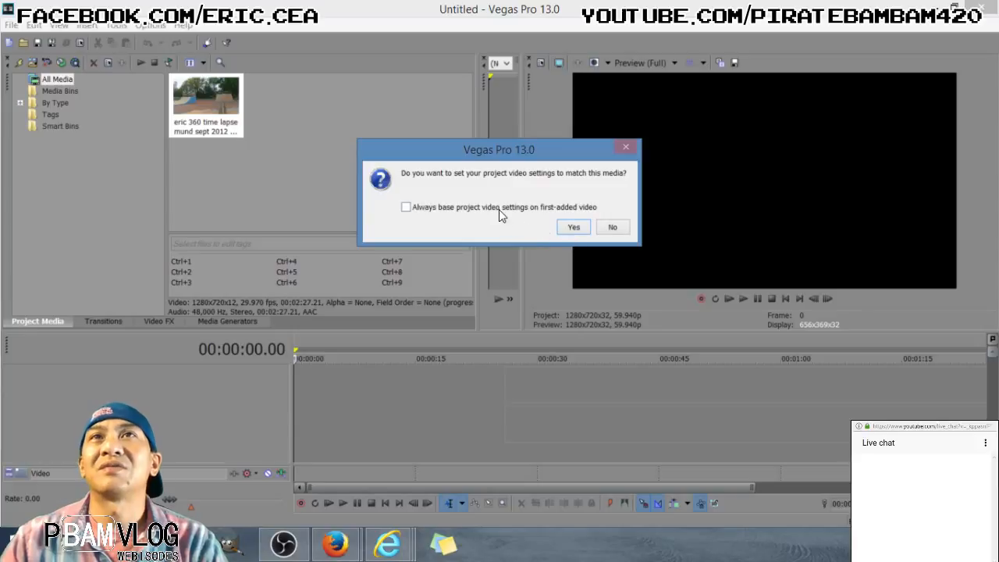
{"action": "left_click", "coordinate": [622, 226]}
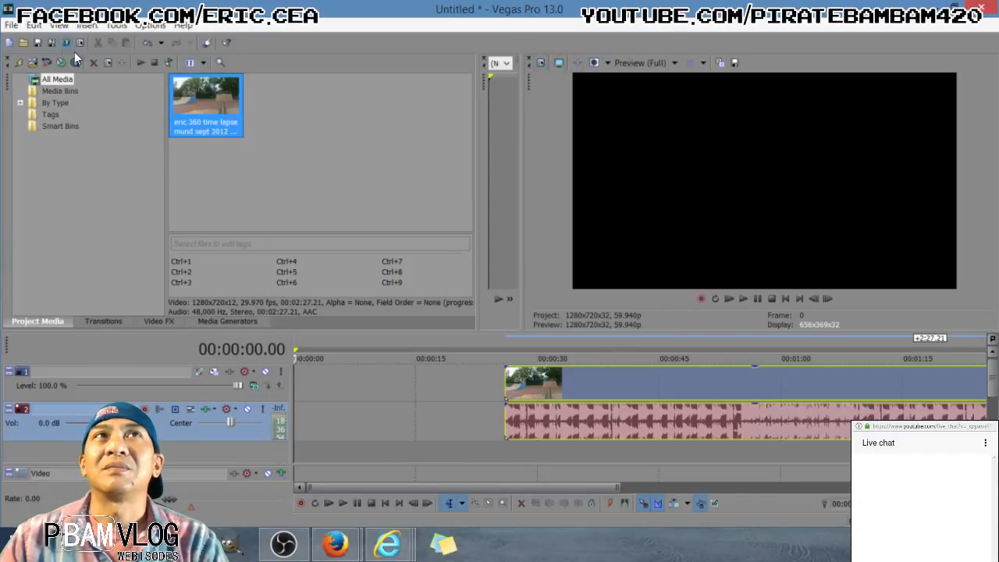
Set the project video template to HD 1080-60i (1920x1080) and the frame rate to 59.940 (Double NTSC)
{"action": "left_click", "coordinate": [541, 62]}
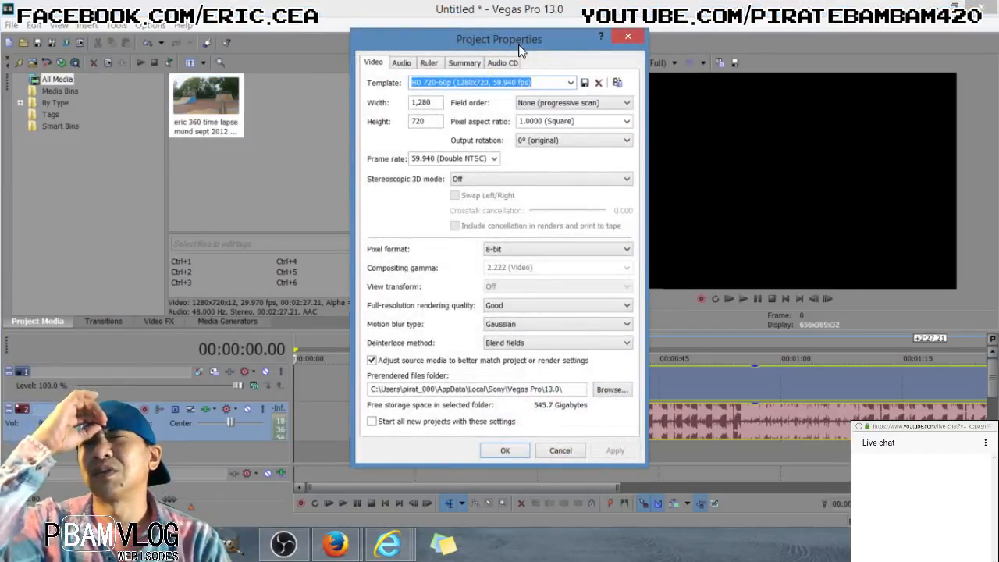
{"action": "left_click", "coordinate": [572, 83]}
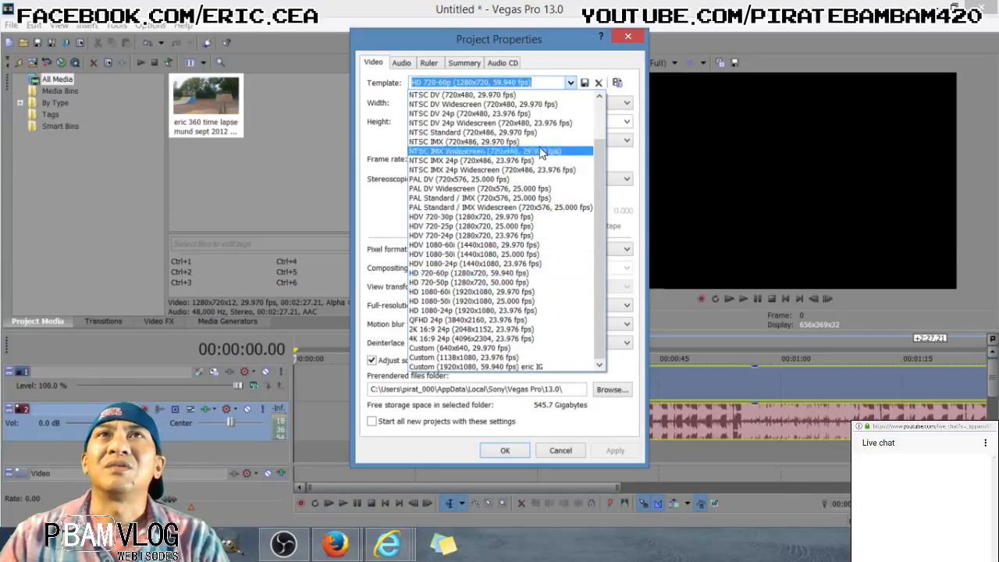
{"action": "left_click", "coordinate": [483, 293]}
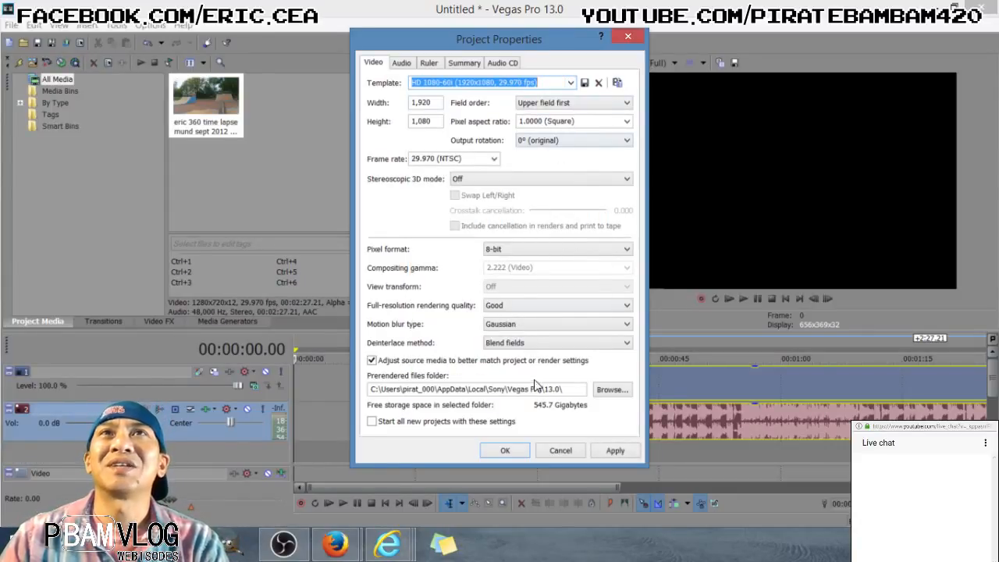
{"action": "left_click", "coordinate": [494, 159]}
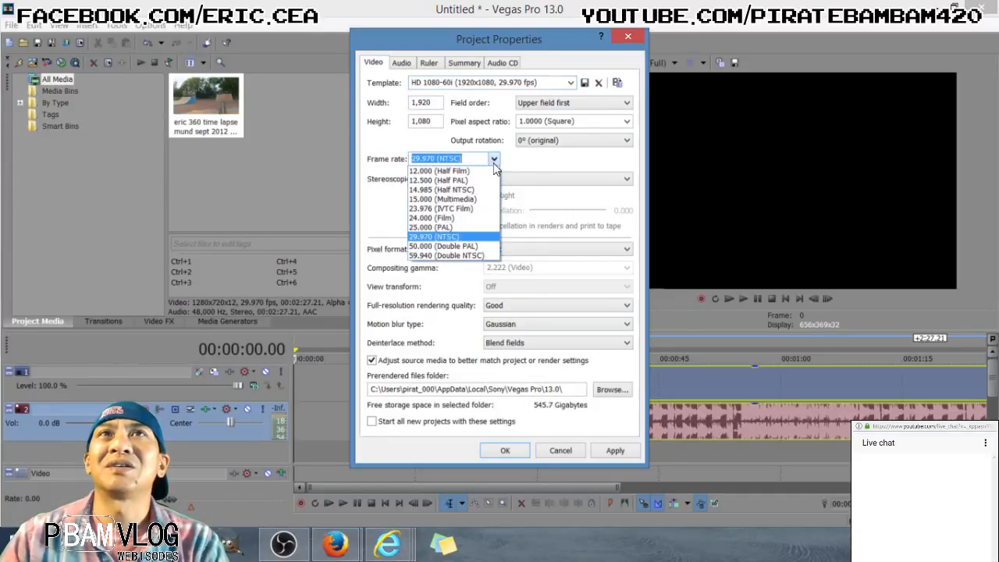
{"action": "left_click", "coordinate": [459, 255]}
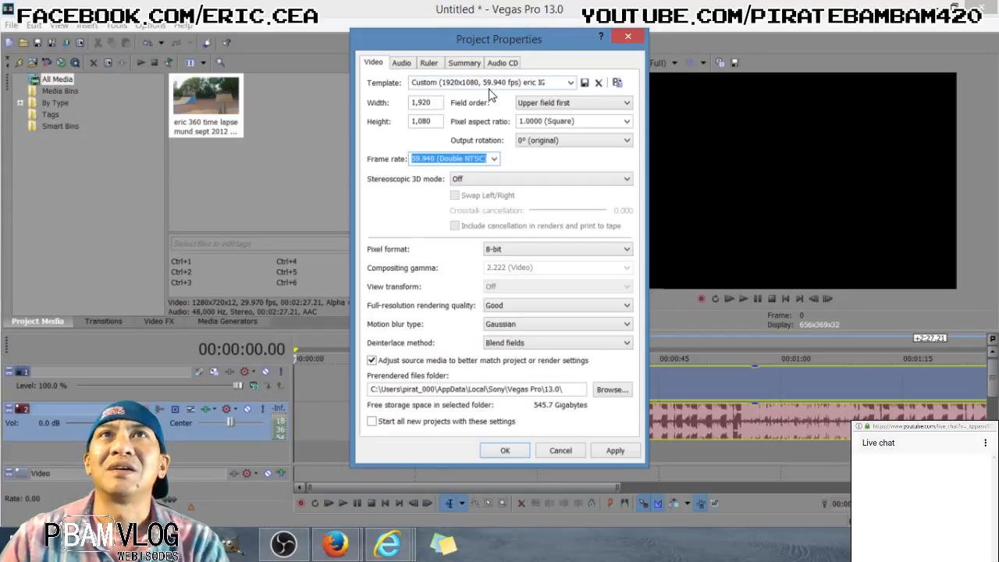
Save the 1920x1080, 59.940 fps settings as a custom template labelled HD plus the creator's first name, and apply them to the project
{"action": "left_click", "coordinate": [554, 80]}
{"action": "left_click", "coordinate": [554, 80]}
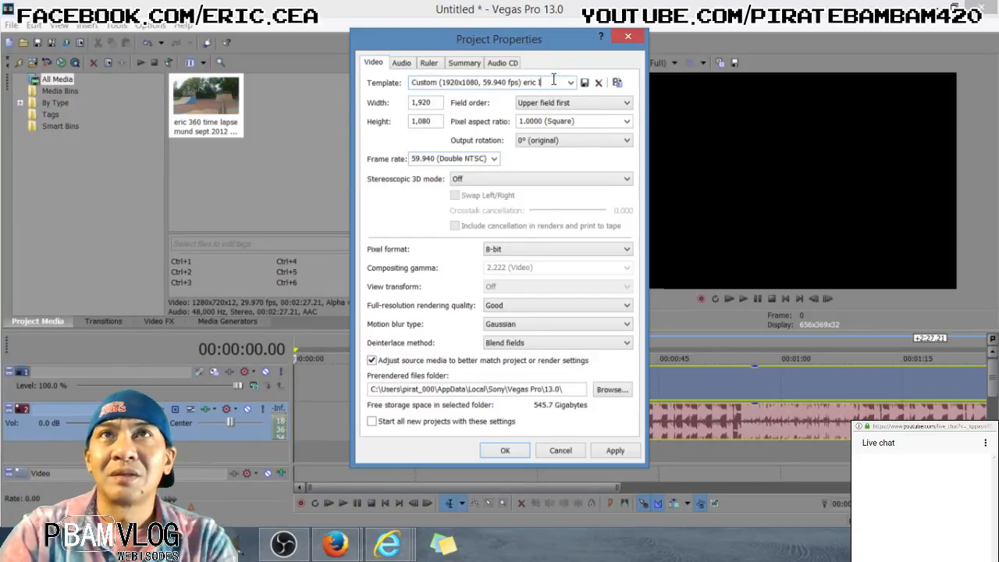
{"action": "key", "text": "BackSpace"}
{"action": "key", "text": "BackSpace"}
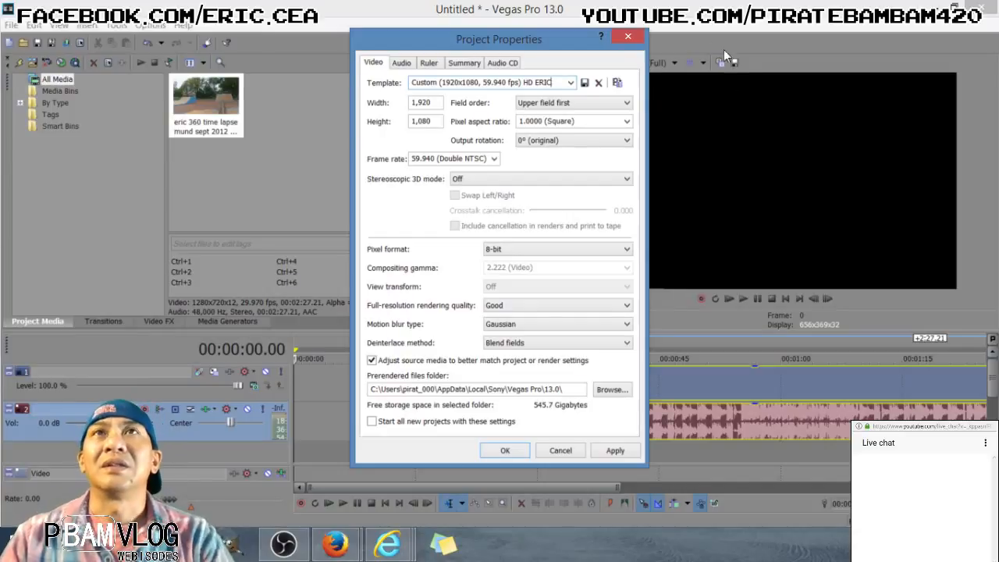
{"action": "left_click", "coordinate": [584, 83]}
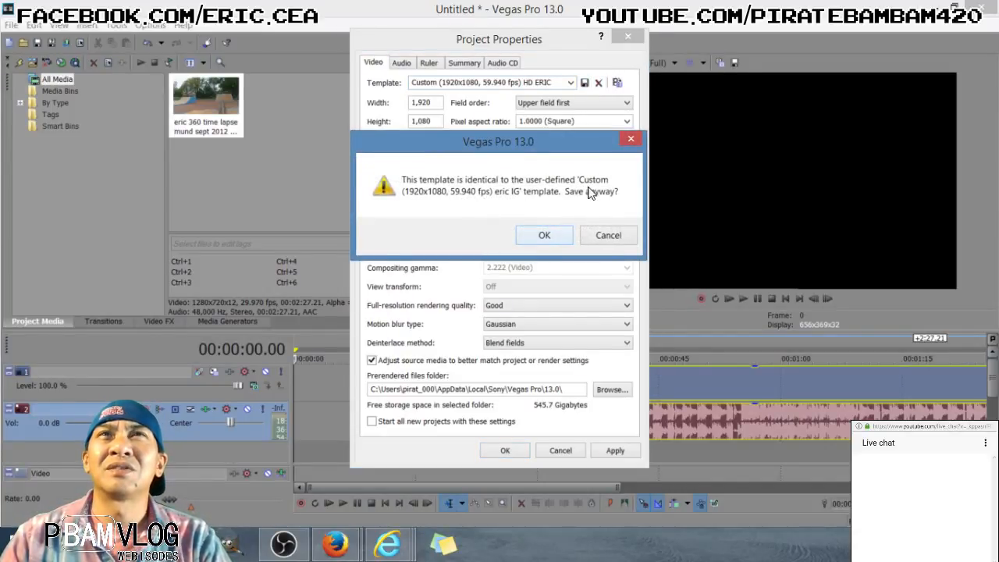
{"action": "left_click", "coordinate": [544, 235]}
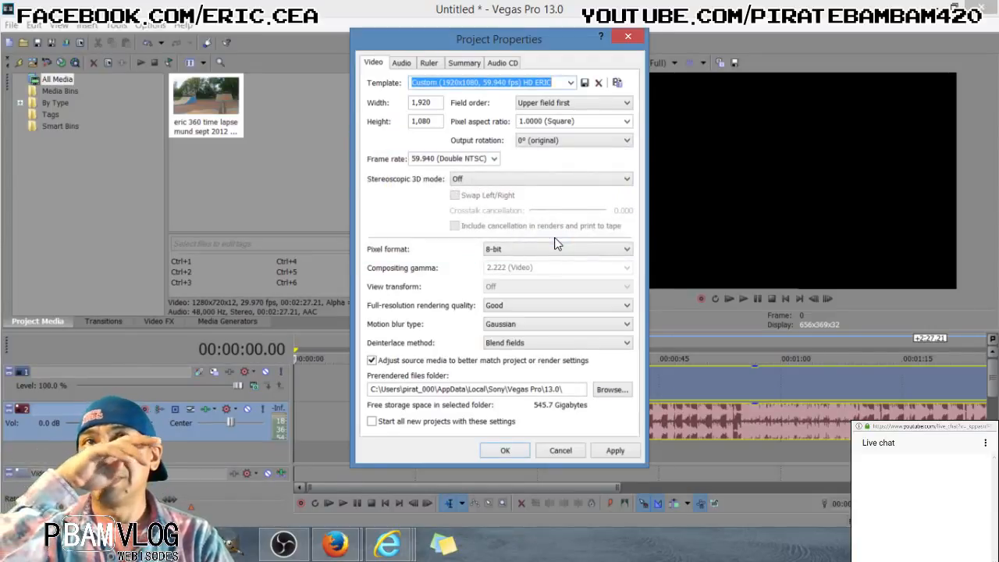
{"action": "left_click", "coordinate": [553, 82]}
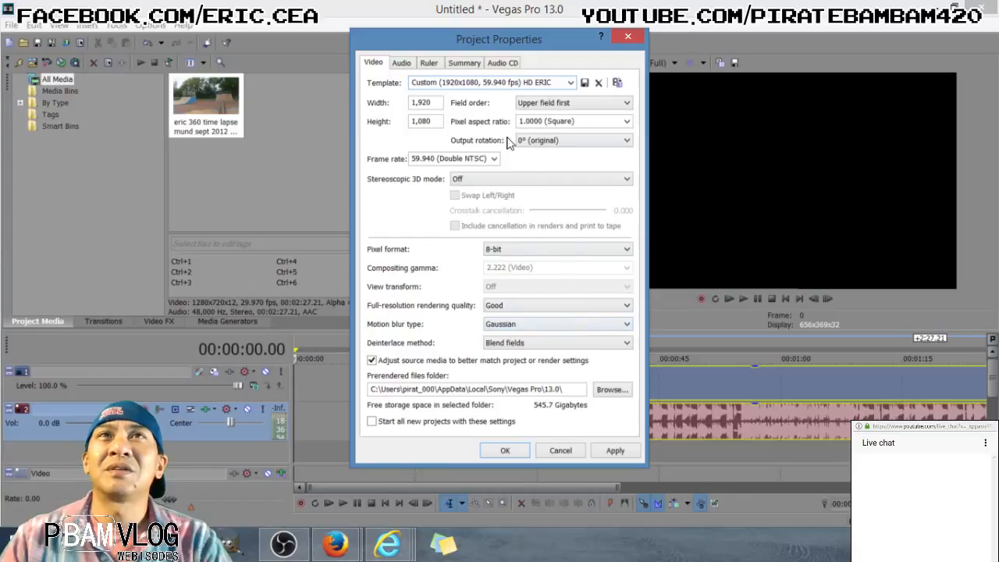
{"action": "left_click", "coordinate": [506, 450]}
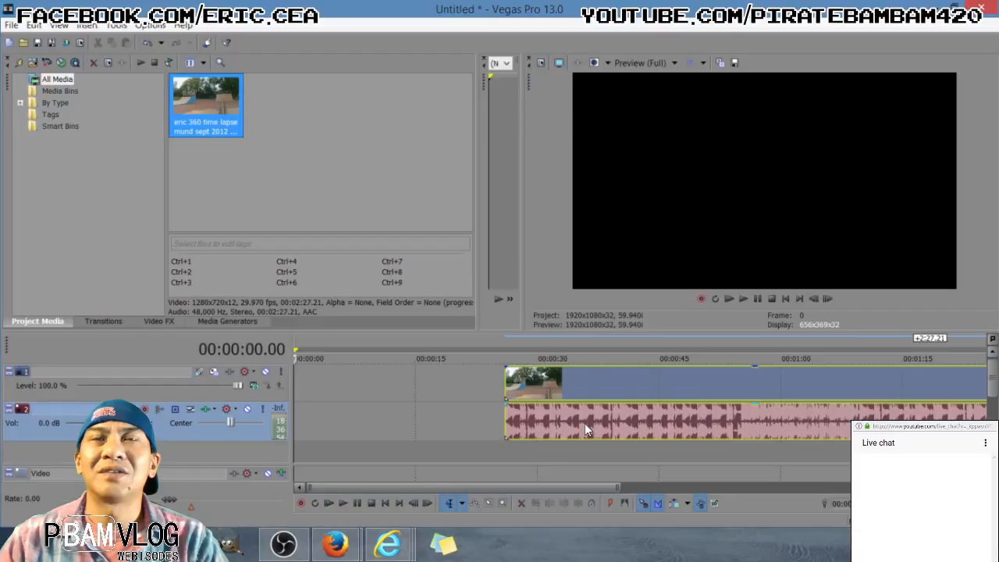
Name the video track MAIN VIDEO and the audio track MAIN AUDIO
{"action": "double_click", "coordinate": [118, 368]}
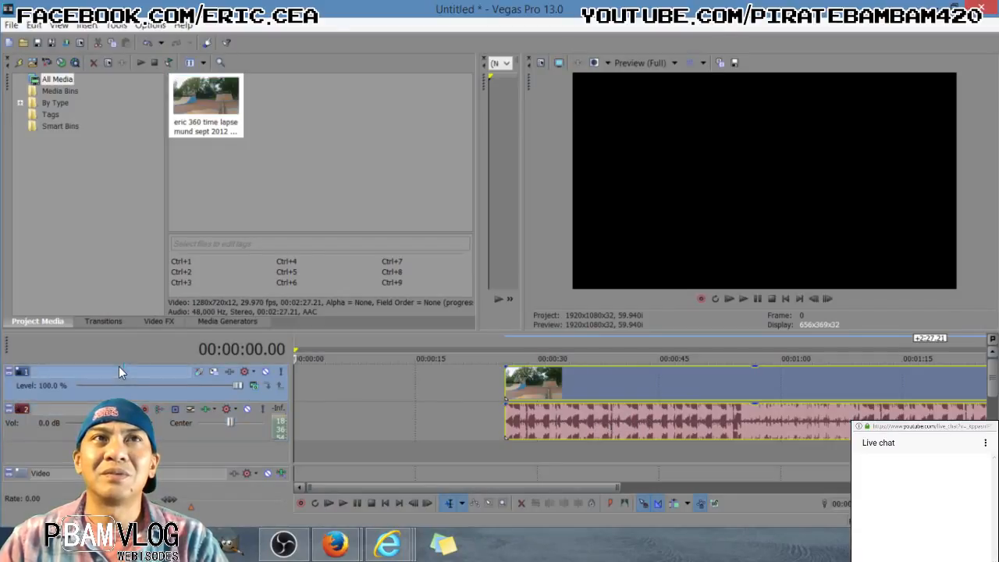
{"action": "type", "text": "M"}
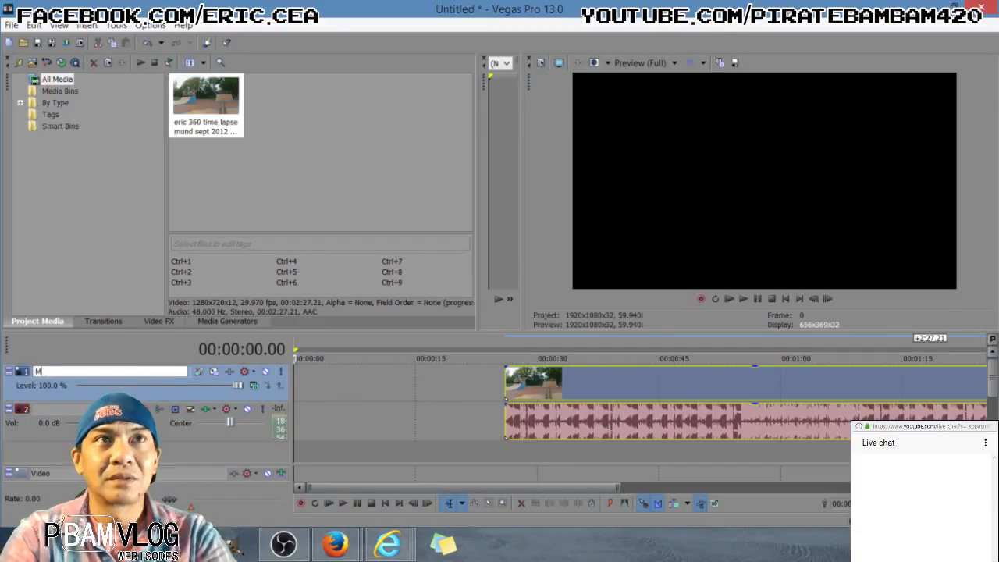
{"action": "type", "text": "AIN VIDEO"}
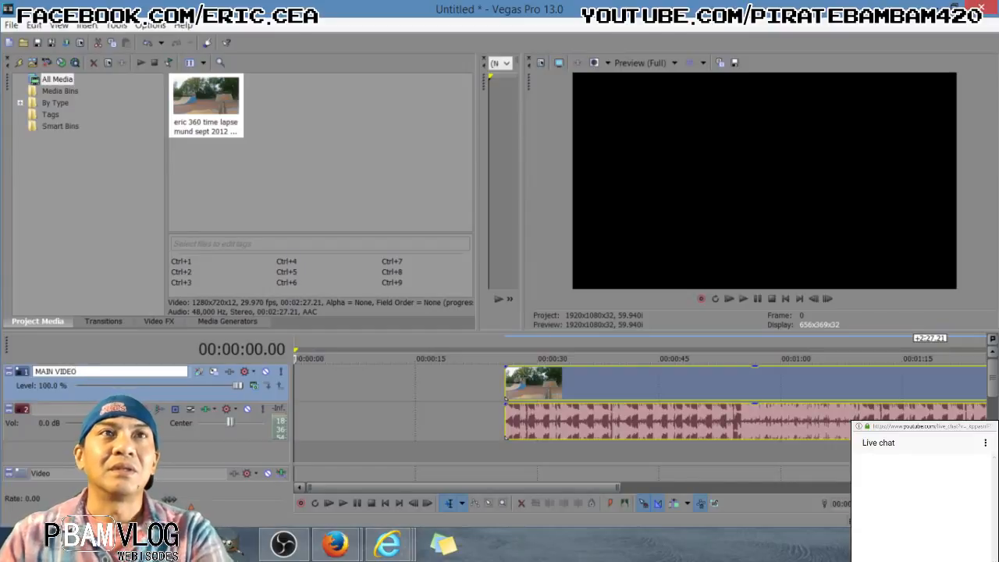
{"action": "double_click", "coordinate": [71, 410]}
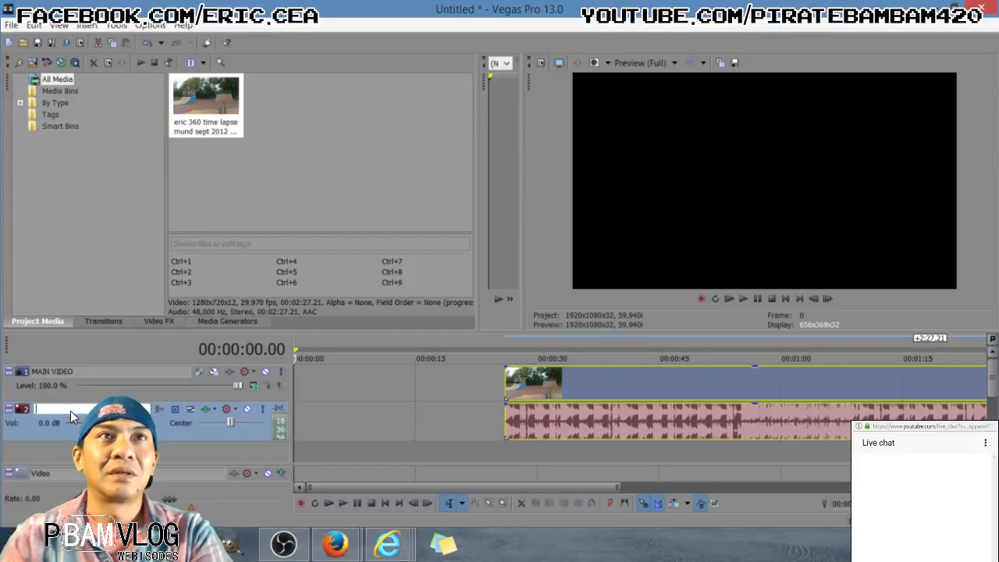
{"action": "type", "text": "MAIN "}
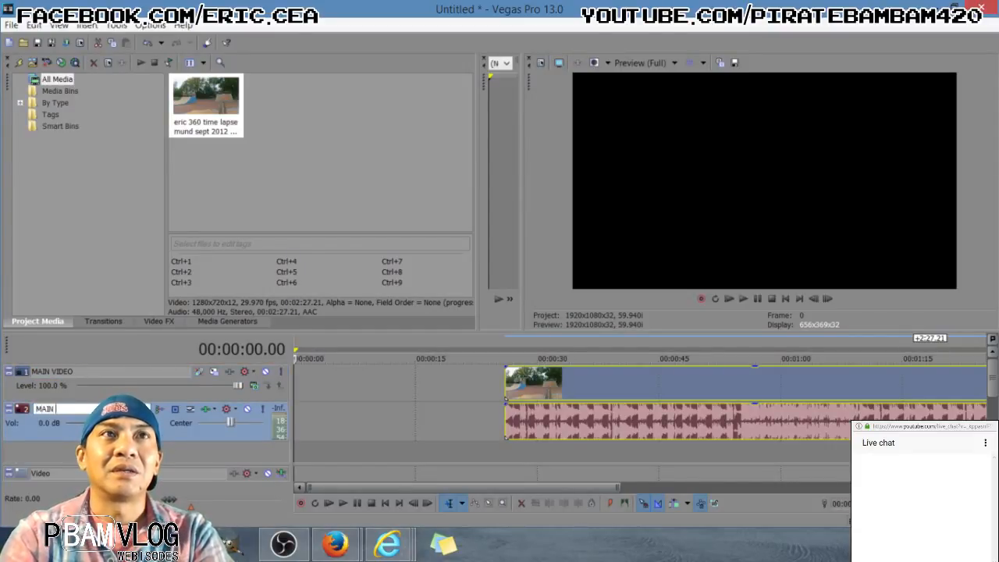
{"action": "type", "text": "AUDIO"}
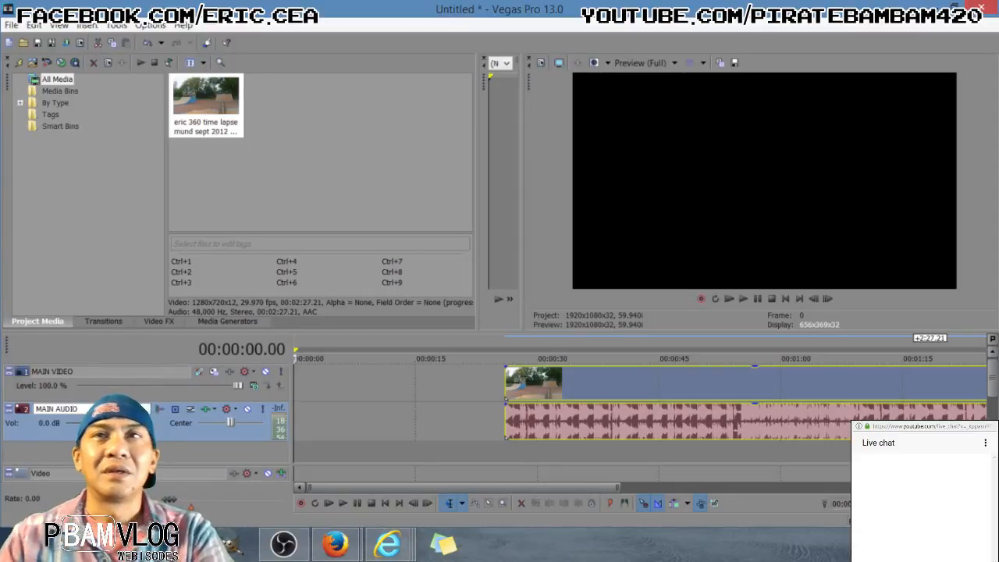
Lower the gain of the clip on the MAIN AUDIO track until it is nearly silent
{"action": "left_click", "coordinate": [570, 425]}
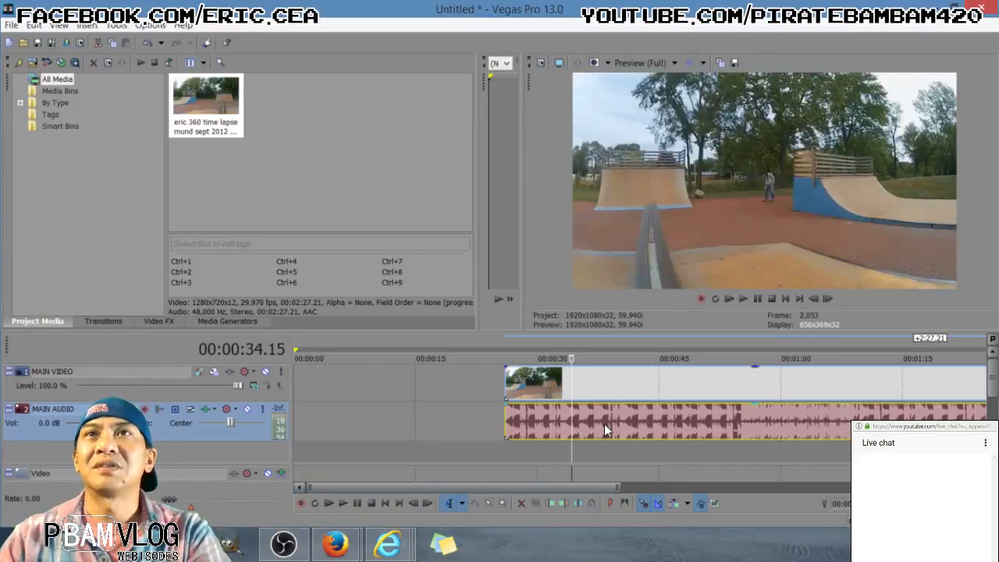
{"action": "left_click_drag", "start_coordinate": [636, 422], "coordinate": [636, 436]}
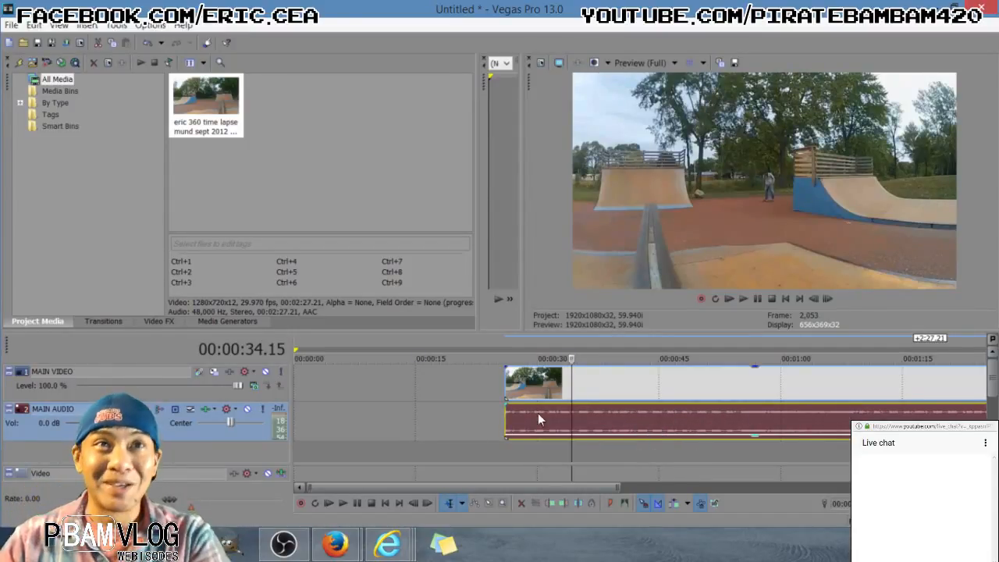
Preview the MAIN VIDEO clip at several points between about 29 and 41 seconds on the timeline
{"action": "left_click", "coordinate": [625, 383]}
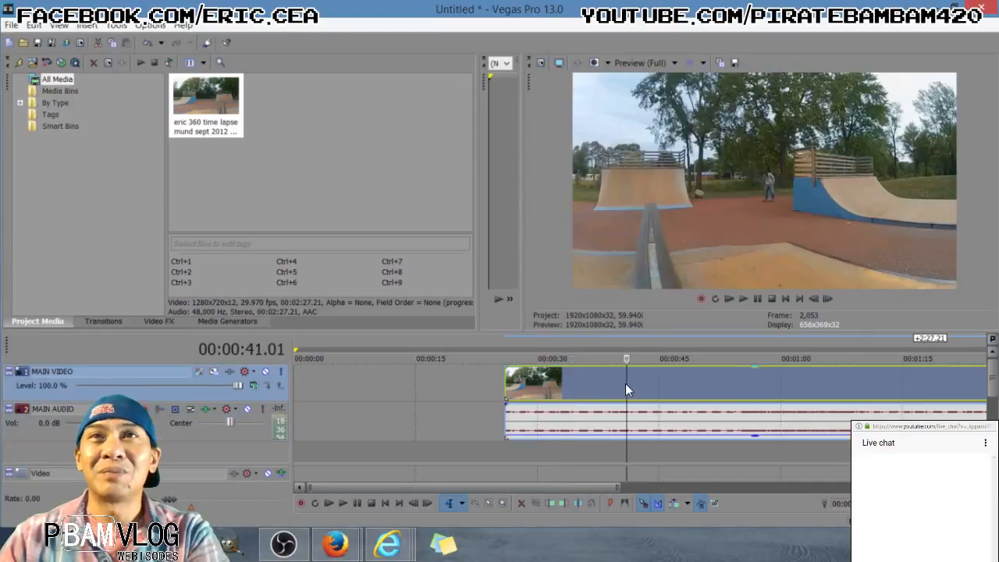
{"action": "left_click", "coordinate": [556, 390]}
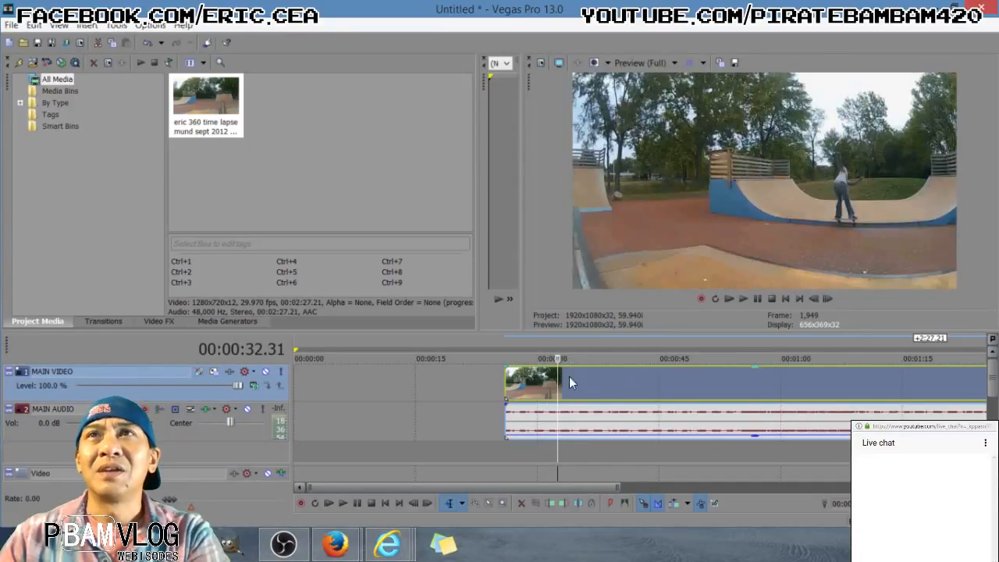
{"action": "left_click", "coordinate": [574, 387]}
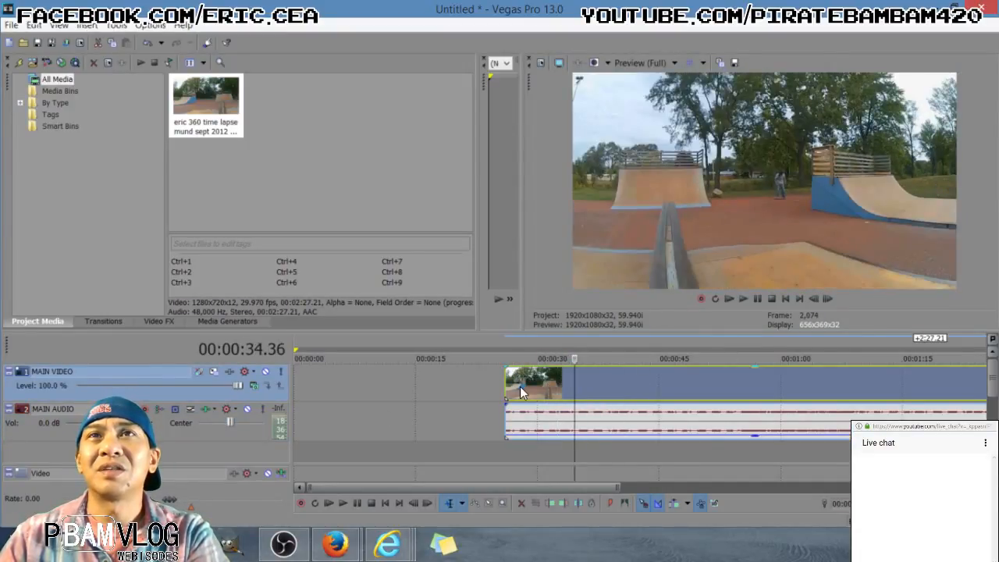
{"action": "left_click", "coordinate": [536, 381]}
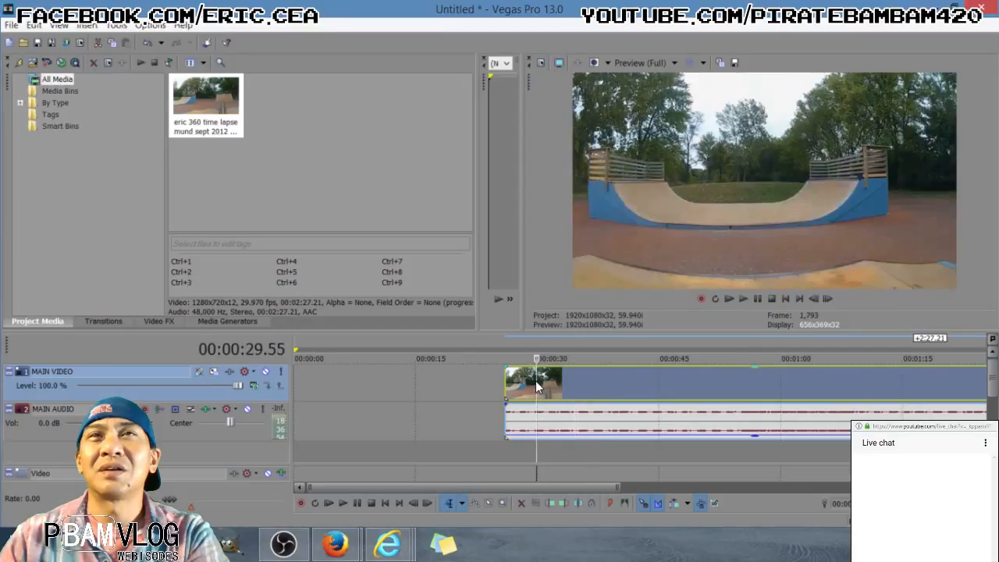
In the MAIN VIDEO clip's properties, turn off Maintain aspect ratio, turn on Reduce interlace flicker and choose Disable resample
{"action": "left_click", "coordinate": [461, 376]}
{"action": "left_click", "coordinate": [576, 381]}
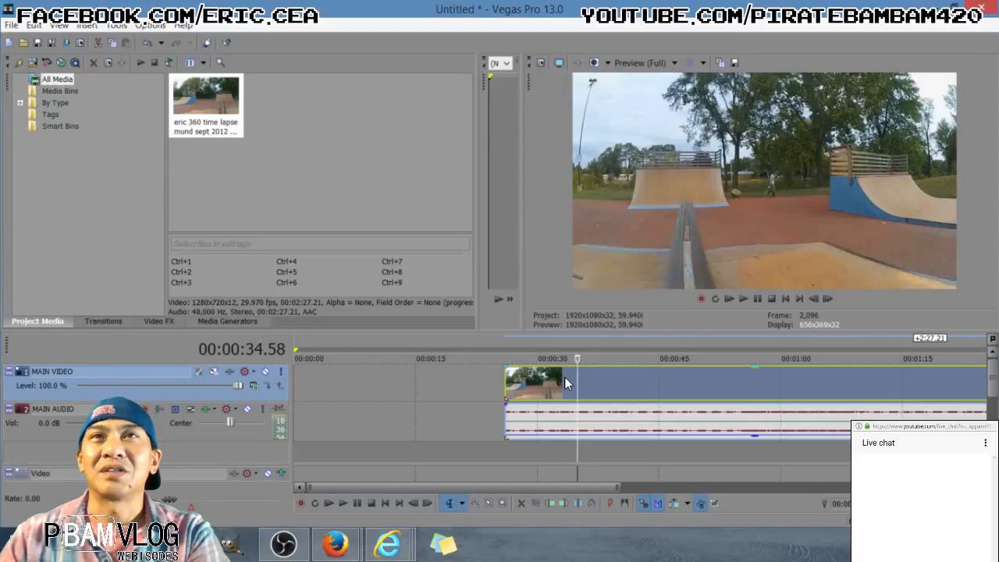
{"action": "right_click", "coordinate": [567, 377]}
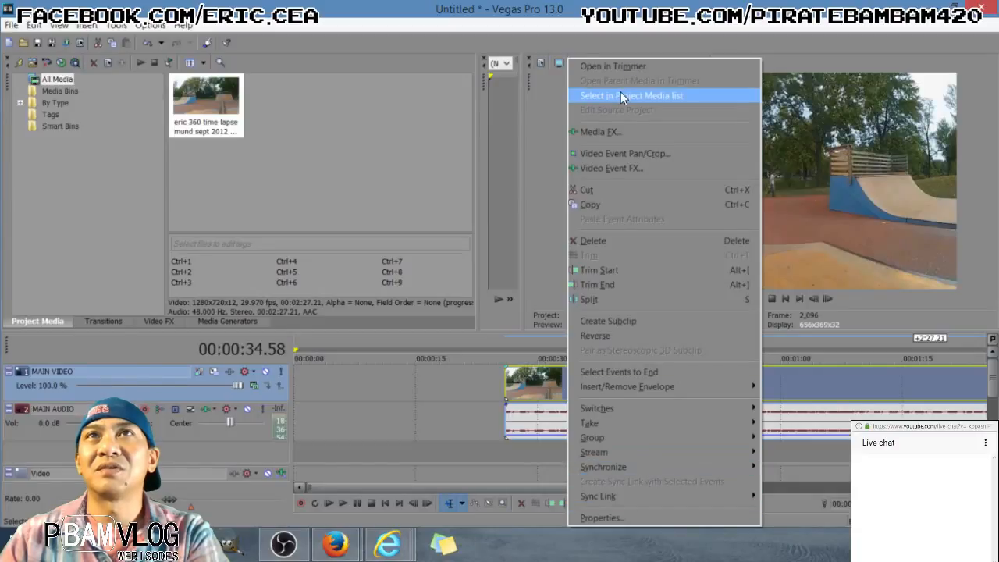
{"action": "left_click", "coordinate": [613, 519]}
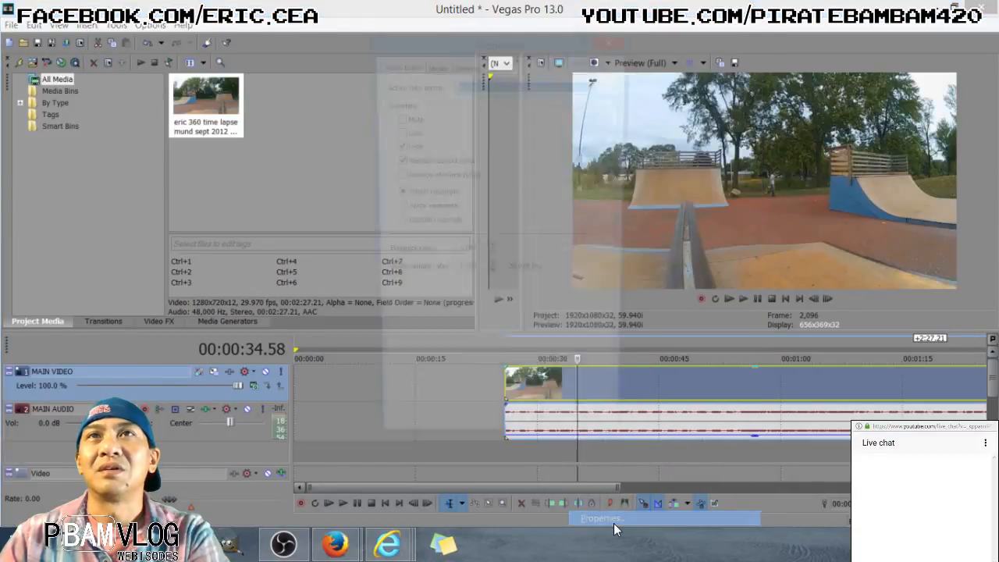
{"action": "left_click", "coordinate": [397, 161]}
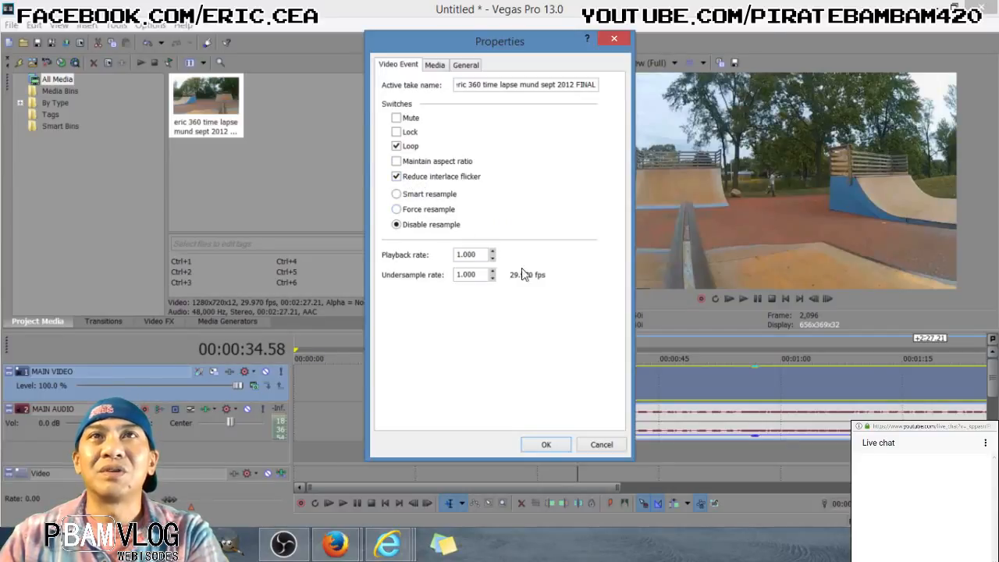
{"action": "left_click", "coordinate": [546, 444]}
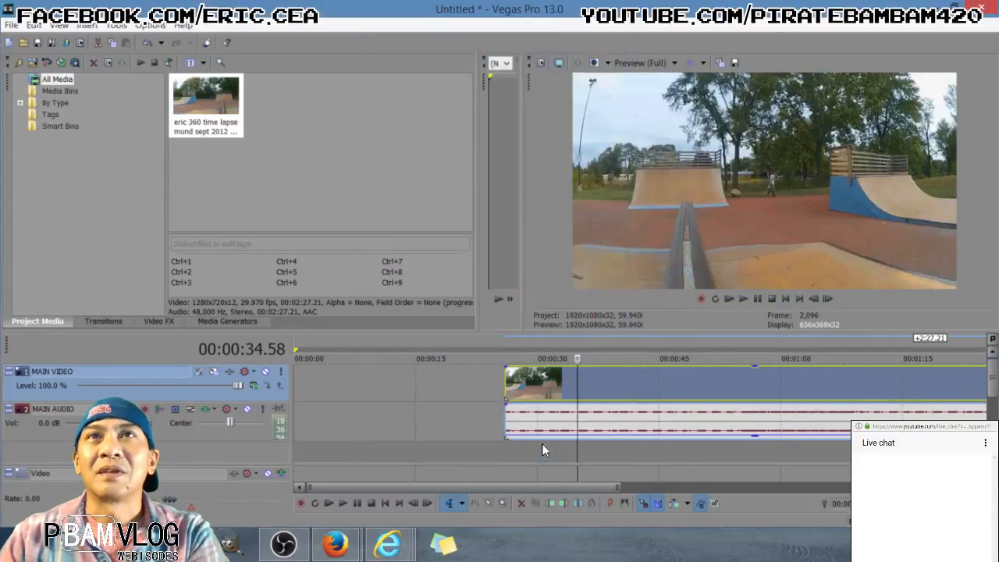
Check the MAIN VIDEO clip between about 32 and 43 seconds and raise the gain of the MAIN AUDIO clip back up
{"action": "left_click", "coordinate": [677, 392]}
{"action": "left_click", "coordinate": [556, 391]}
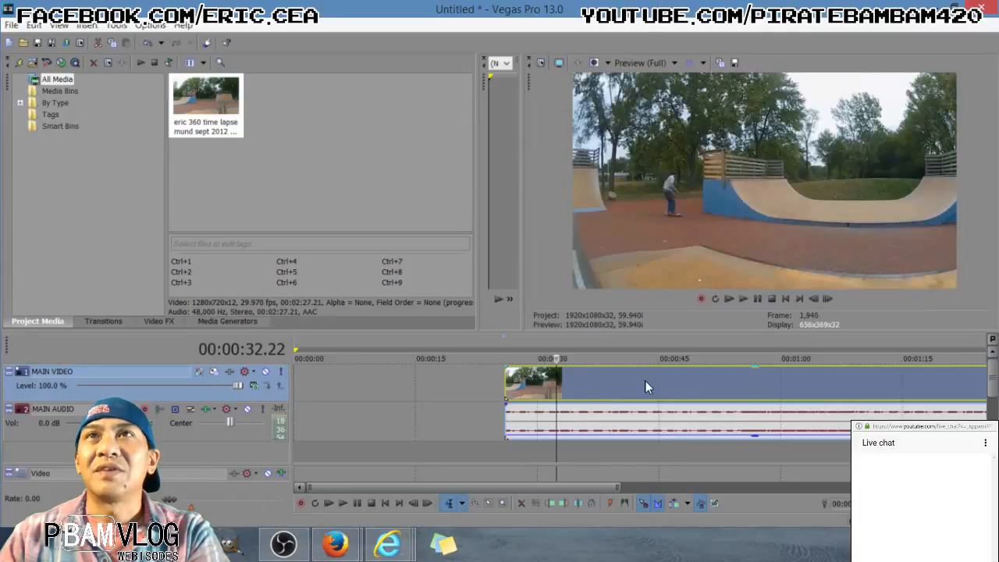
{"action": "left_click", "coordinate": [646, 381]}
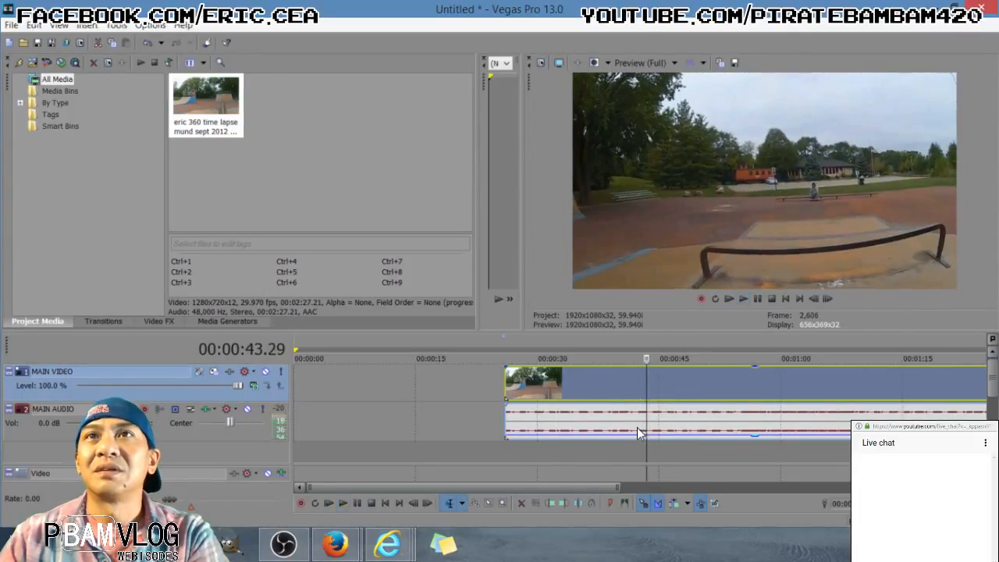
{"action": "left_click", "coordinate": [564, 395]}
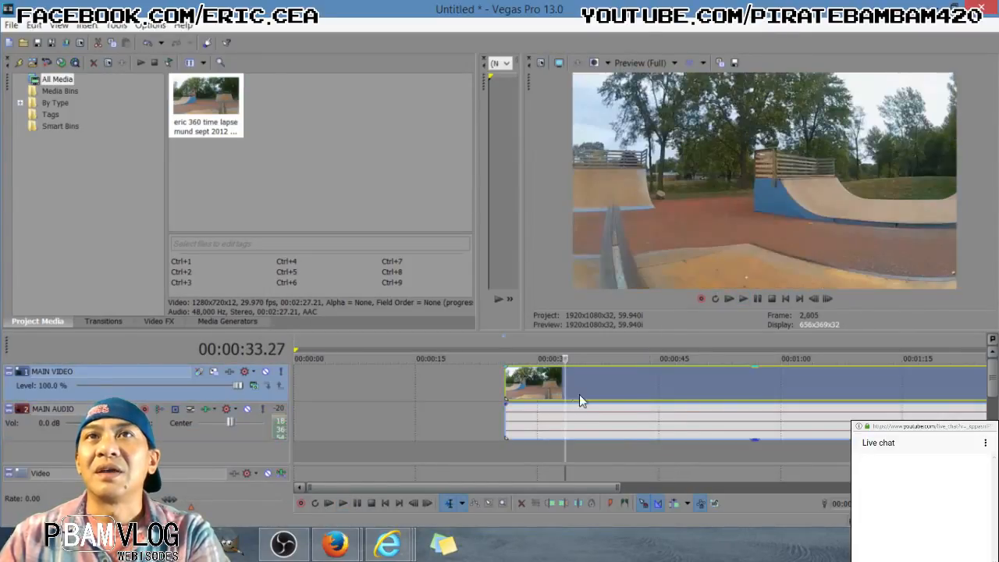
{"action": "mouse_move", "coordinate": [645, 406]}
{"action": "left_mouse_down"}
{"action": "mouse_move", "coordinate": [646, 416]}
{"action": "mouse_move", "coordinate": [653, 398]}
{"action": "mouse_move", "coordinate": [653, 441]}
{"action": "mouse_move", "coordinate": [663, 411]}
{"action": "left_mouse_up"}
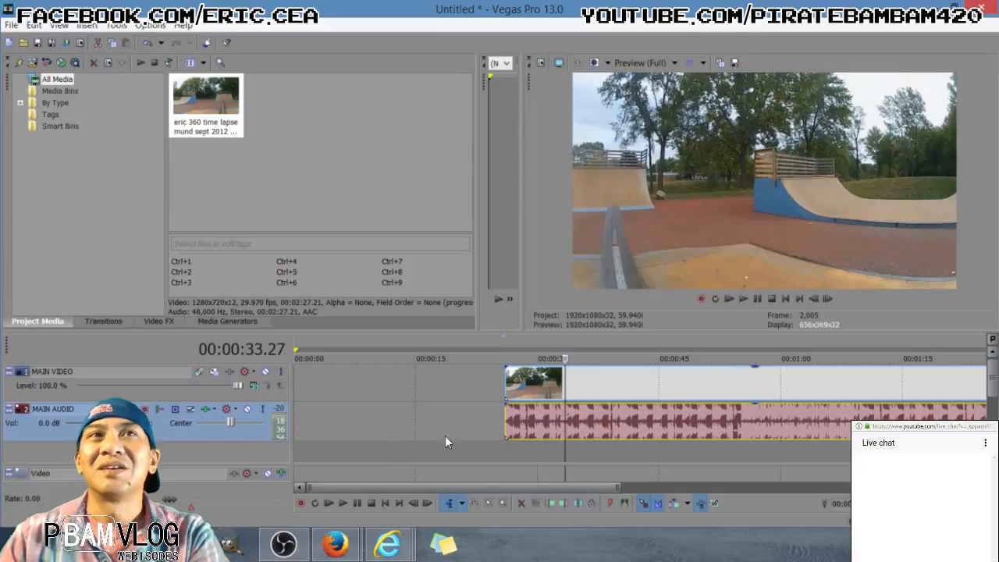
Mute and unmute the MAIN AUDIO track to demonstrate the mute switch
{"action": "left_click", "coordinate": [248, 409]}
{"action": "left_click", "coordinate": [247, 409]}
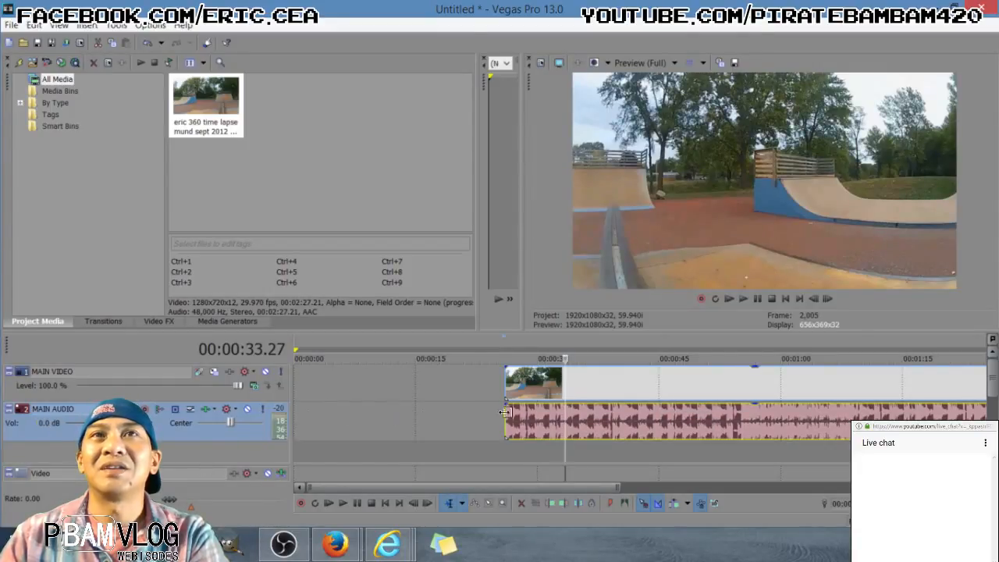
{"action": "left_click", "coordinate": [248, 410]}
{"action": "left_click", "coordinate": [248, 409]}
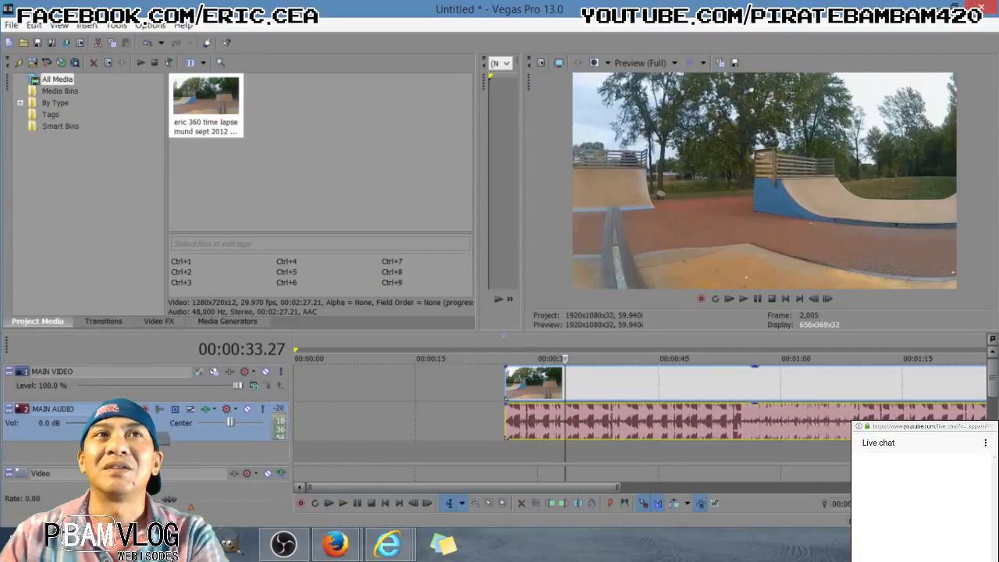
Lower the MAIN AUDIO track's volume to -1.9 dB and pan the track 5% to the left
{"action": "mouse_move", "coordinate": [139, 424]}
{"action": "left_mouse_down"}
{"action": "mouse_move", "coordinate": [116, 424]}
{"action": "mouse_move", "coordinate": [134, 424]}
{"action": "left_mouse_up"}
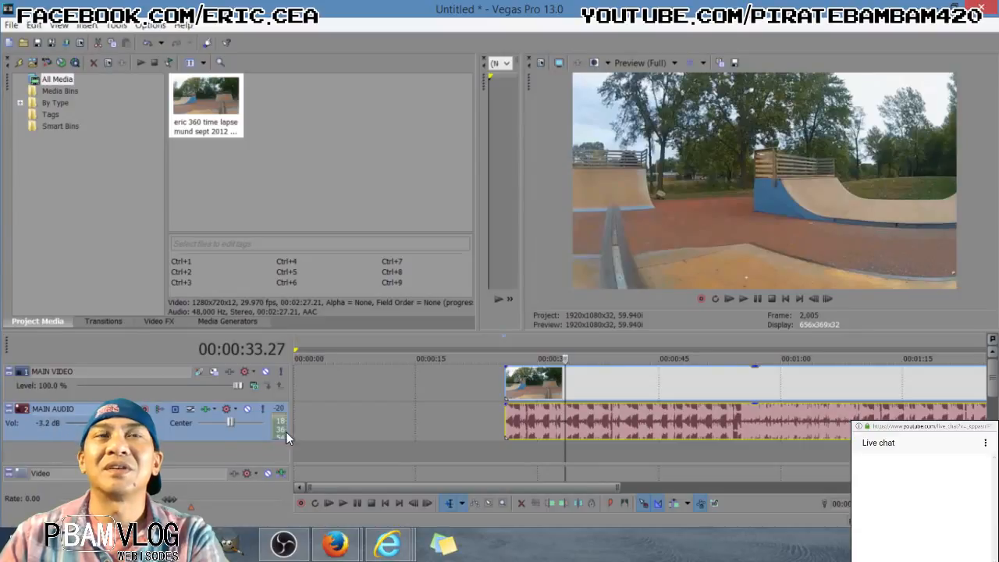
{"action": "left_click_drag", "start_coordinate": [228, 423], "coordinate": [226, 423]}
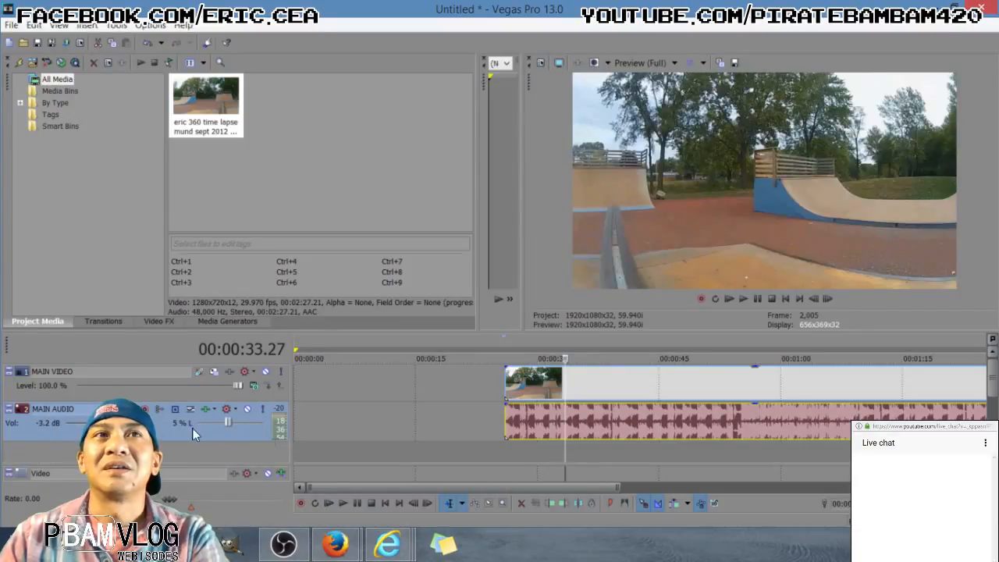
{"action": "left_click_drag", "start_coordinate": [134, 424], "coordinate": [137, 424]}
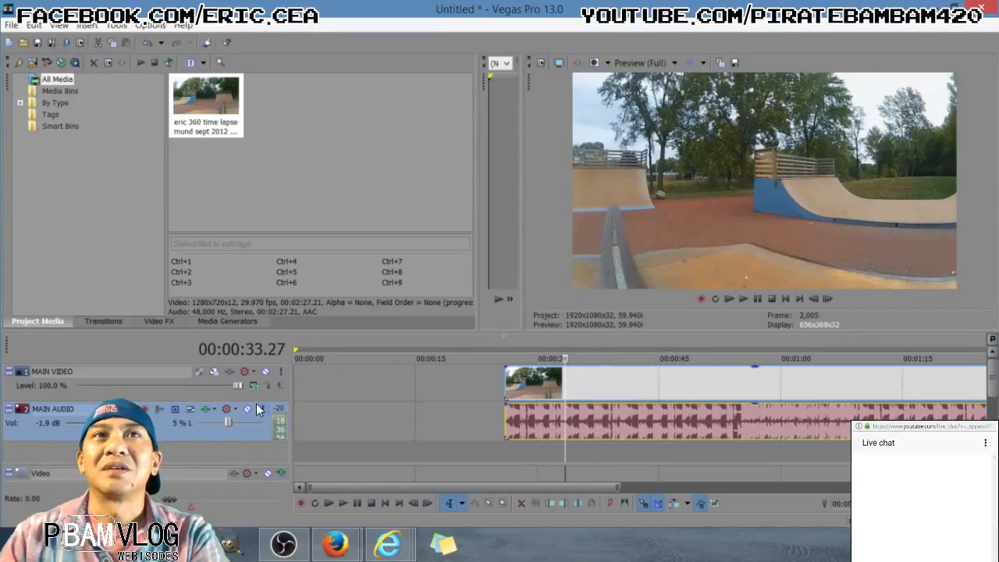
Mute the MAIN AUDIO track and play the timeline from several points to check the silent playback
{"action": "left_click", "coordinate": [246, 412]}
{"action": "left_click", "coordinate": [569, 440]}
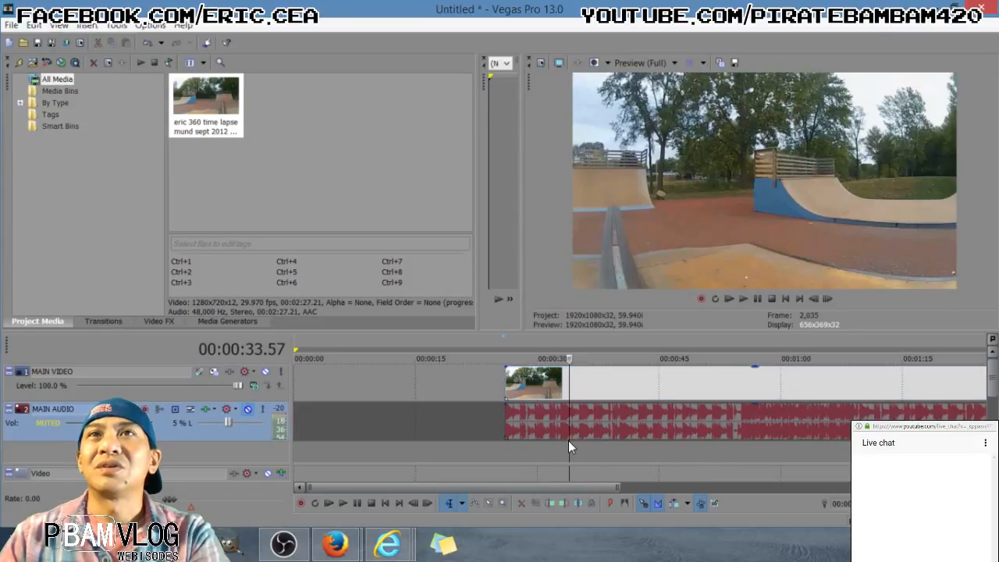
{"action": "key", "text": "space"}
{"action": "key", "text": "space"}
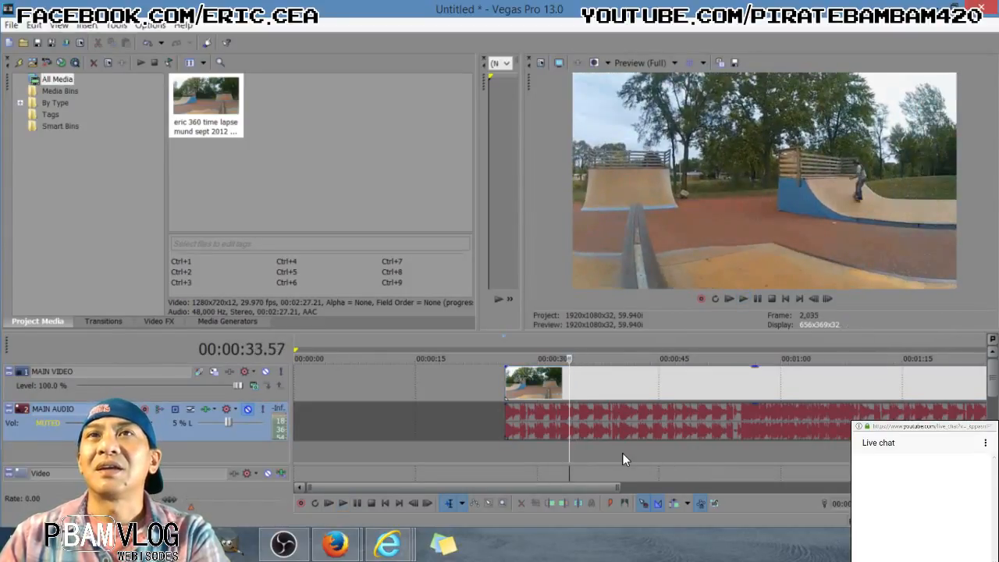
{"action": "left_click", "coordinate": [622, 453]}
{"action": "key", "text": "space"}
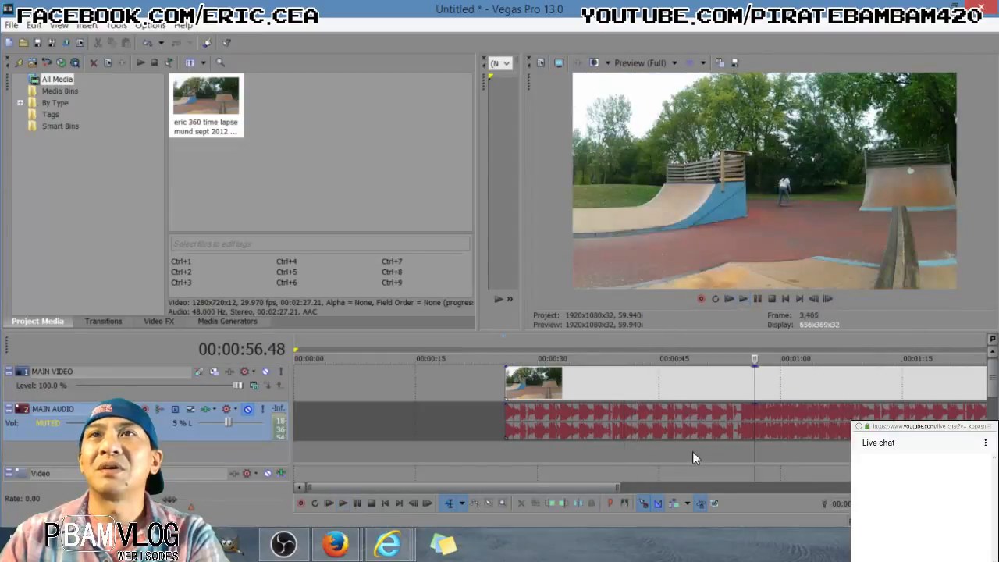
{"action": "left_click", "coordinate": [653, 457]}
{"action": "left_click", "coordinate": [541, 460]}
{"action": "left_click", "coordinate": [594, 394]}
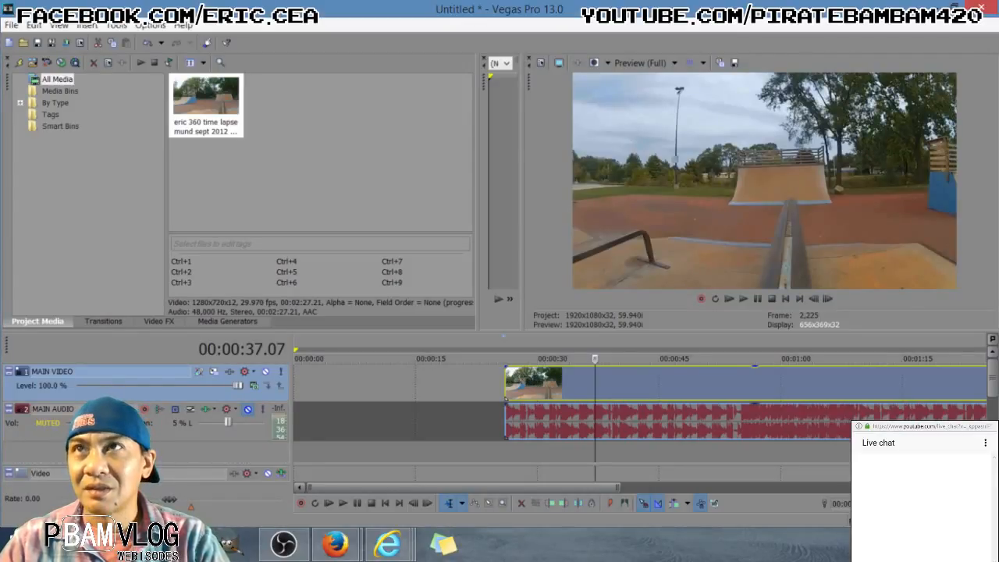
Add PBAMVLOG LOGO.jpg from the vegas tutorial 10 11 folder to the MAIN VIDEO track at about 16 seconds, ahead of the skatepark clip
{"action": "key", "text": "alt+Tab"}
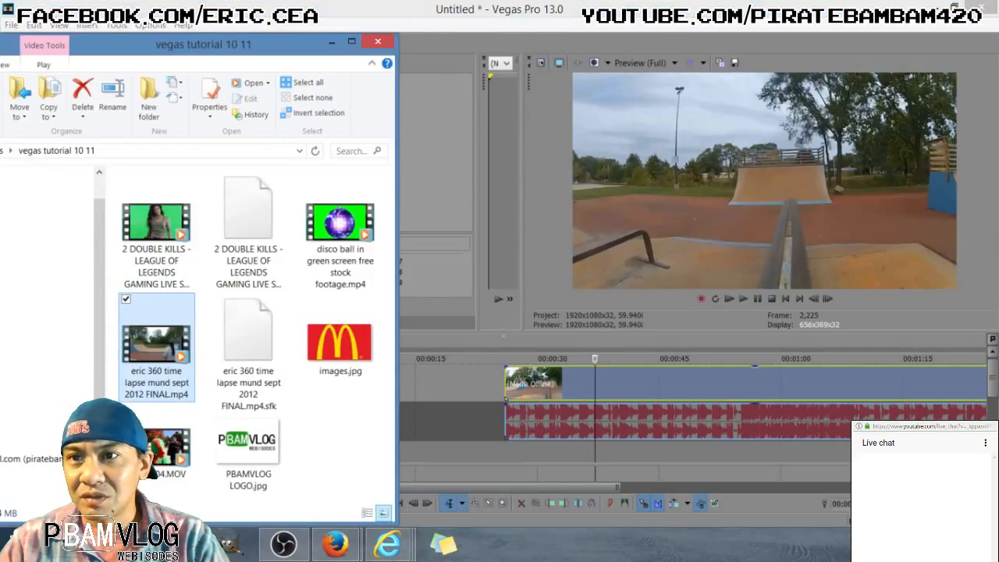
{"action": "left_click_drag", "start_coordinate": [2, 281], "coordinate": [0, 281]}
{"action": "left_click_drag", "start_coordinate": [234, 45], "coordinate": [328, 50]}
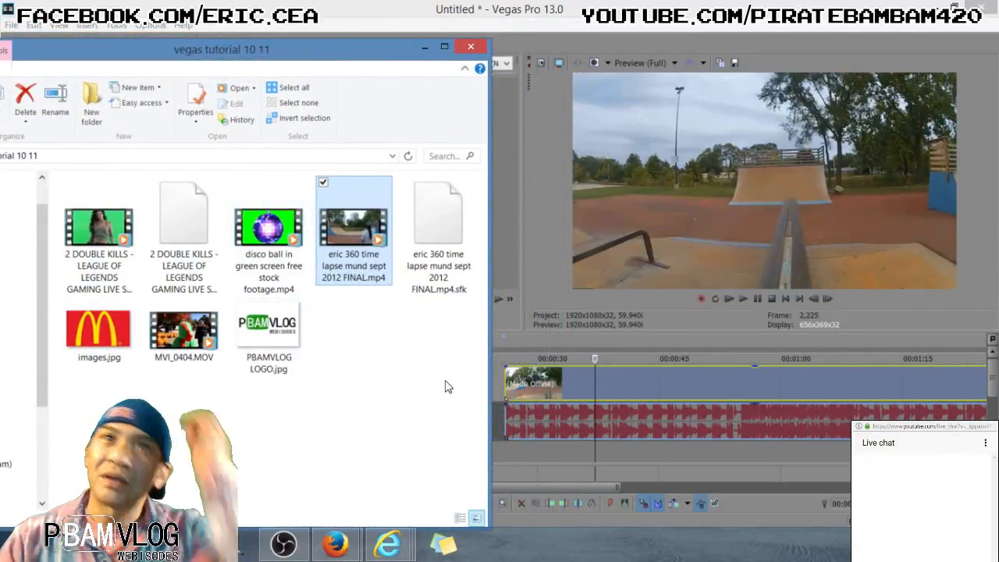
{"action": "left_click_drag", "start_coordinate": [403, 62], "coordinate": [259, 71]}
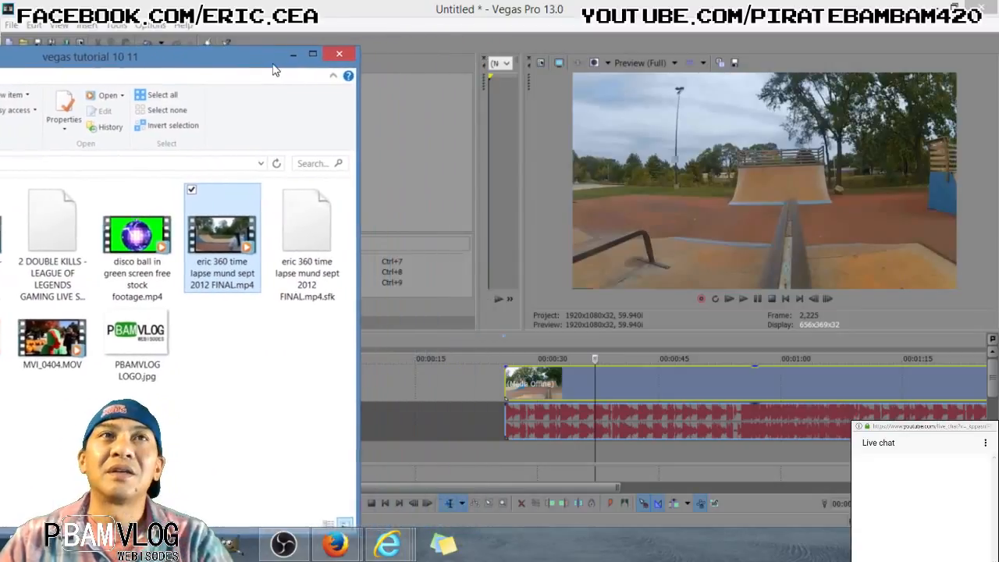
{"action": "left_click_drag", "start_coordinate": [129, 345], "coordinate": [425, 383]}
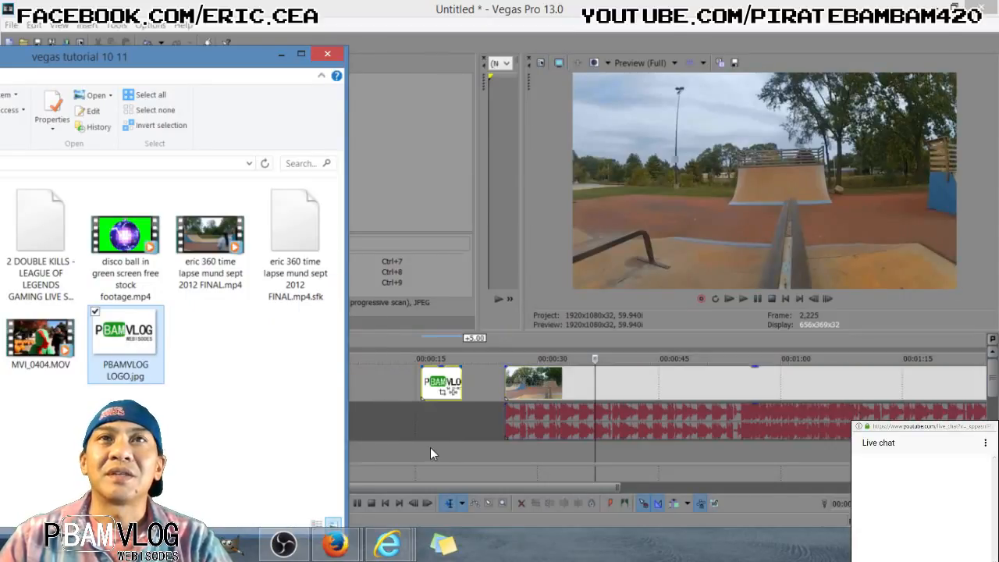
{"action": "left_click", "coordinate": [432, 449]}
{"action": "left_click", "coordinate": [444, 382]}
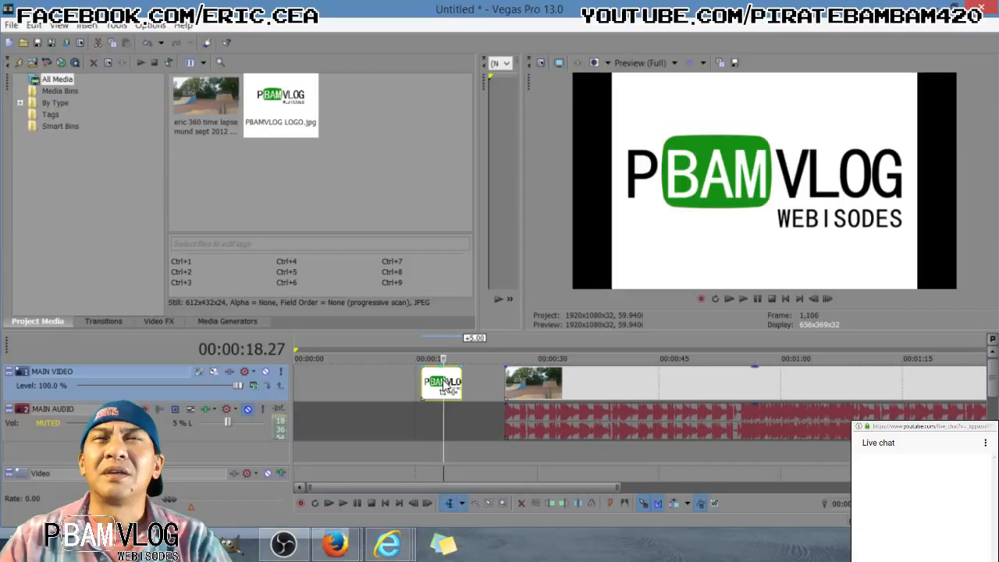
Insert a new video track above MAIN VIDEO and name it LOGO
{"action": "left_click", "coordinate": [371, 379]}
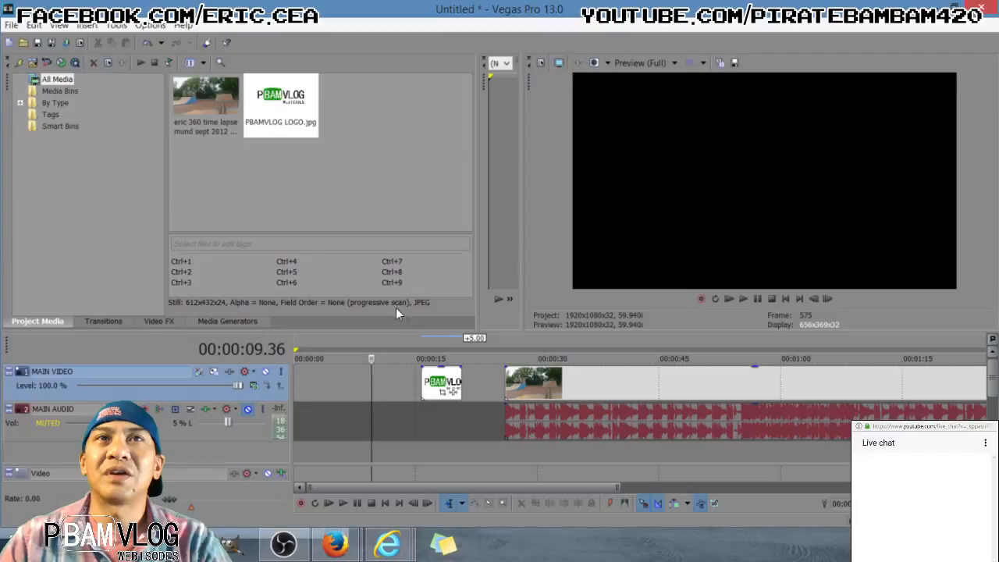
{"action": "right_click", "coordinate": [386, 385]}
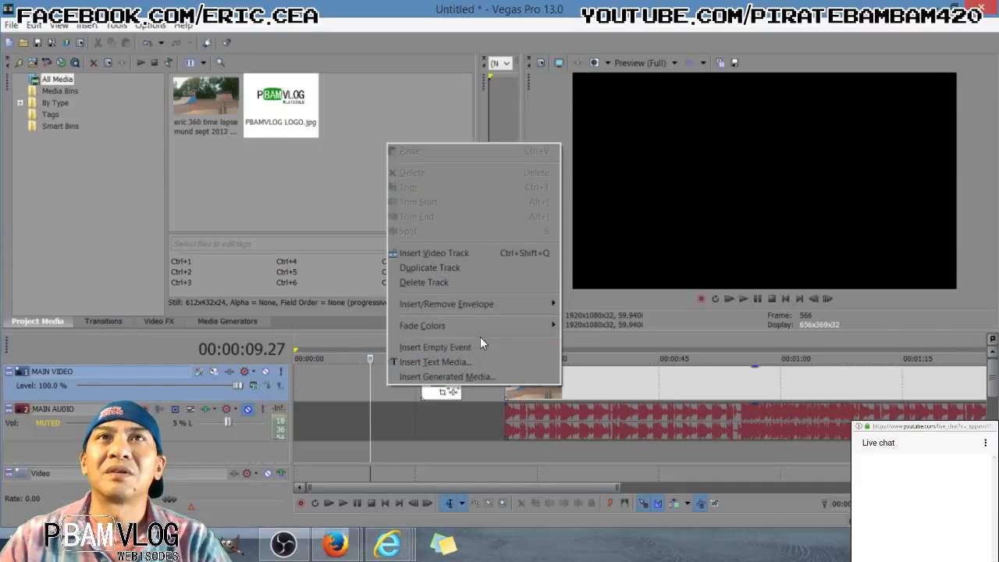
{"action": "left_click", "coordinate": [482, 255]}
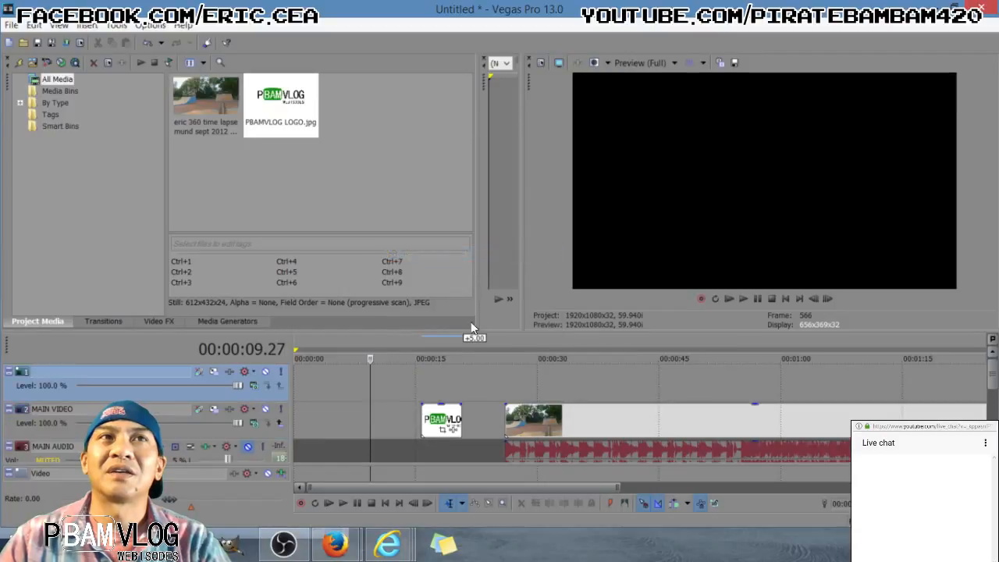
{"action": "double_click", "coordinate": [114, 373]}
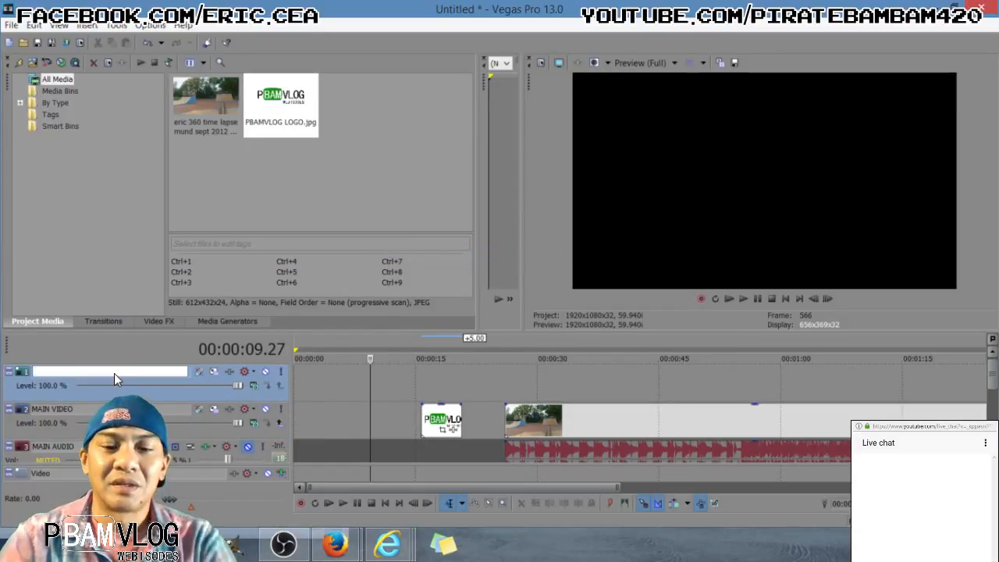
{"action": "type", "text": "LOGO"}
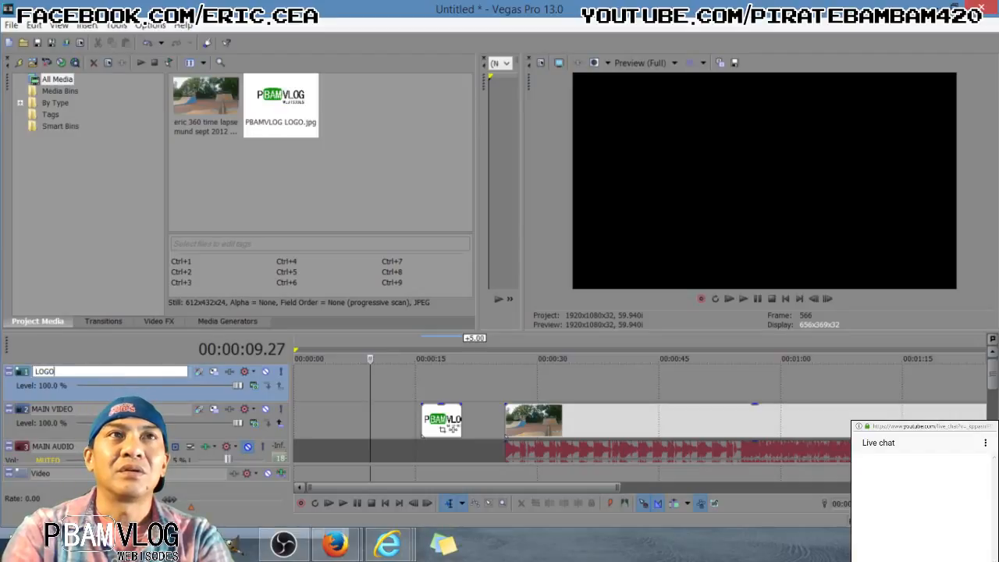
{"action": "key", "text": "Return"}
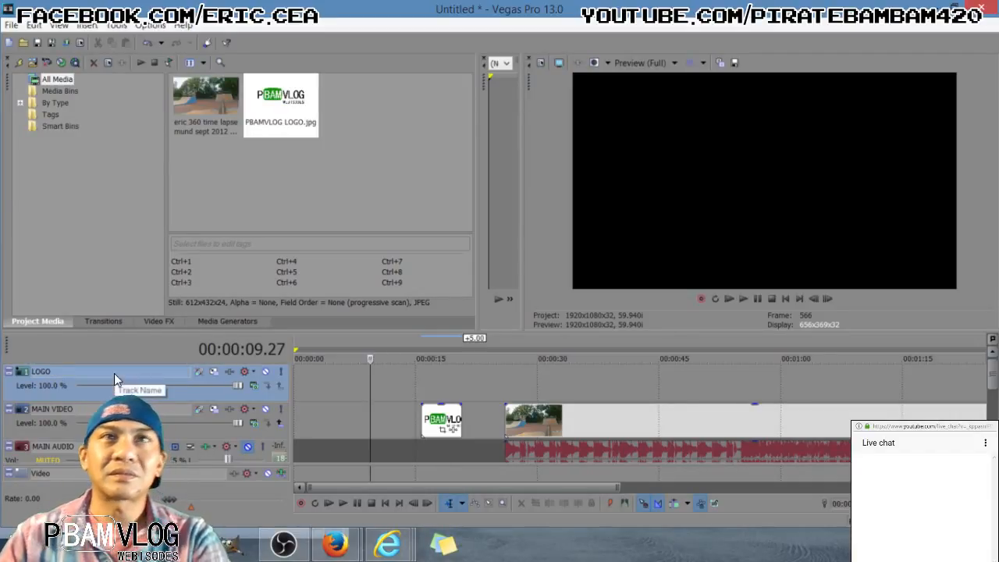
Move the logo image onto the LOGO track so that it starts at about 1 second
{"action": "left_click_drag", "start_coordinate": [439, 425], "coordinate": [390, 390]}
{"action": "left_click", "coordinate": [392, 392]}
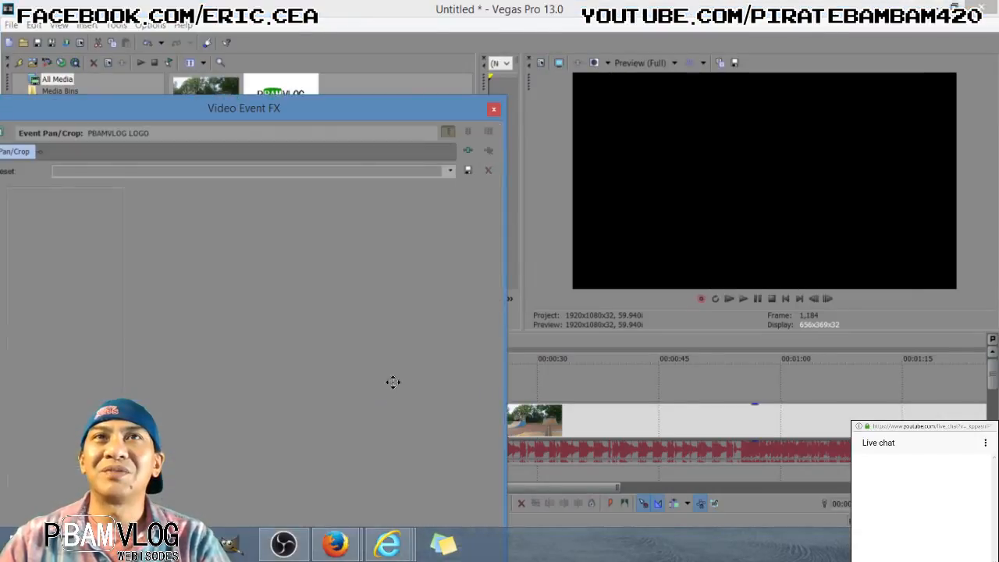
{"action": "left_click", "coordinate": [491, 111]}
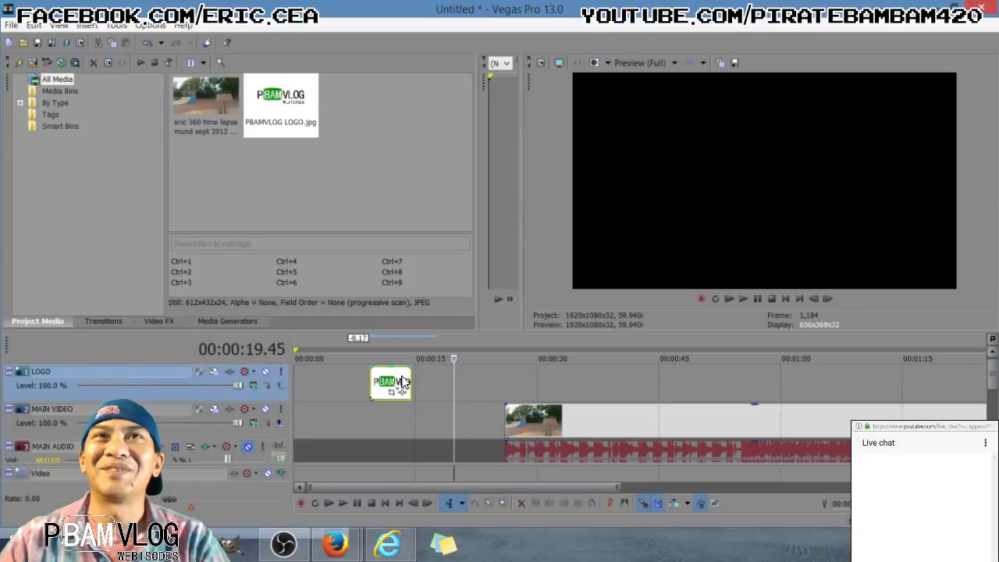
{"action": "left_click_drag", "start_coordinate": [390, 386], "coordinate": [324, 386]}
{"action": "left_click", "coordinate": [324, 386]}
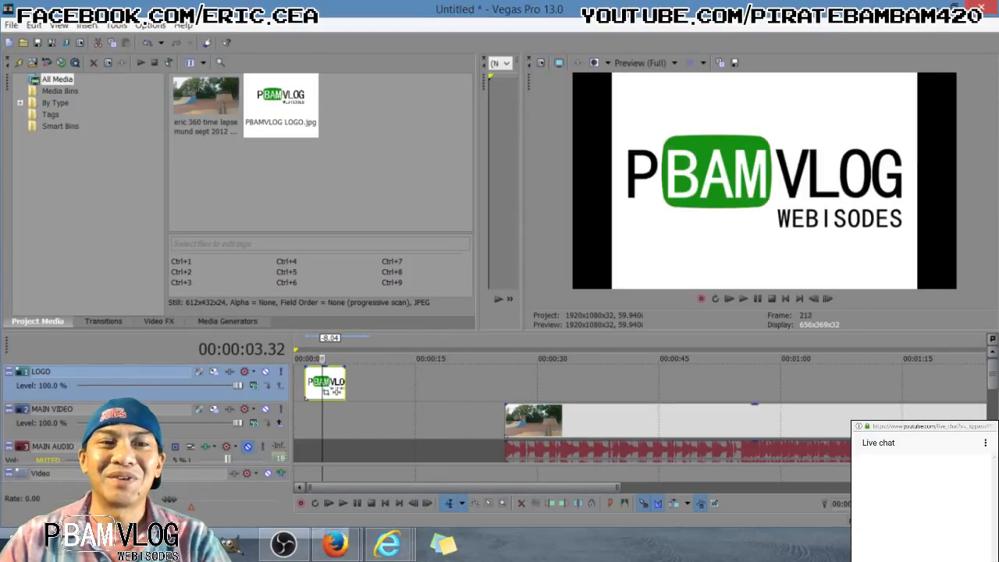
Add the disco ball green screen video from the folder to MAIN VIDEO at about 11 seconds and shift the skatepark clip right to make room
{"action": "left_click", "coordinate": [179, 544]}
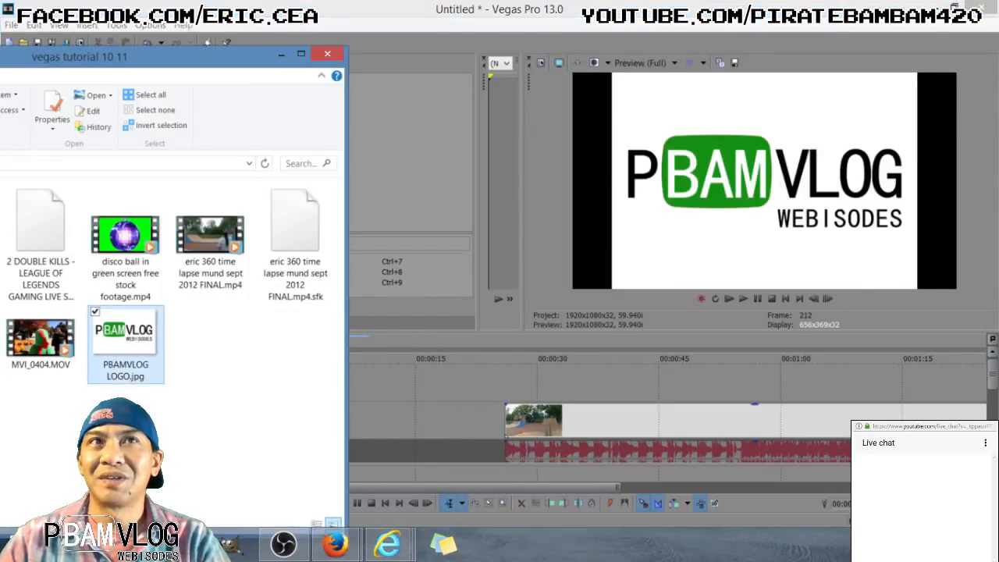
{"action": "left_click", "coordinate": [252, 373]}
{"action": "left_click", "coordinate": [122, 244]}
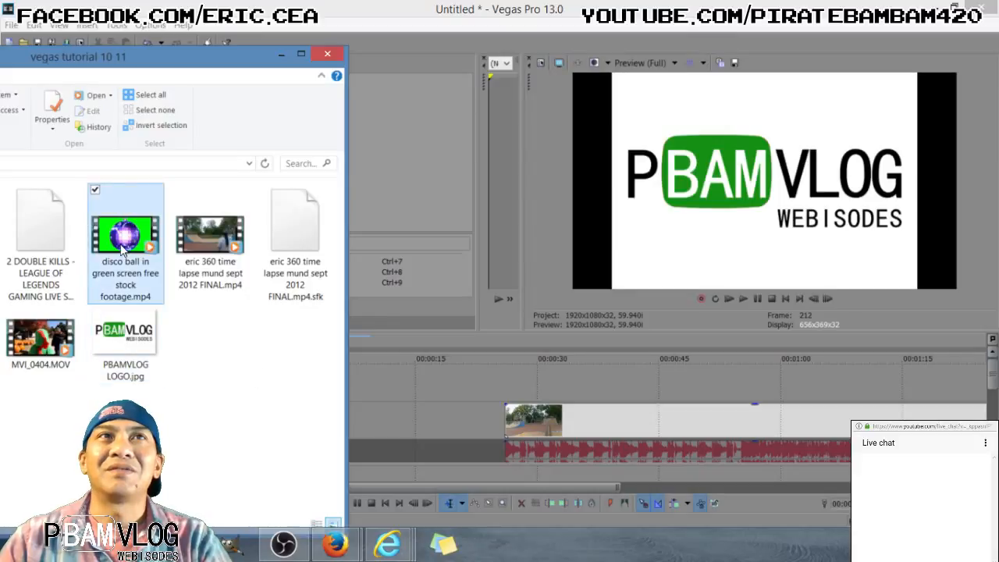
{"action": "left_click_drag", "start_coordinate": [123, 247], "coordinate": [425, 421]}
{"action": "left_click_drag", "start_coordinate": [898, 419], "coordinate": [987, 420]}
{"action": "left_click_drag", "start_coordinate": [809, 423], "coordinate": [911, 423]}
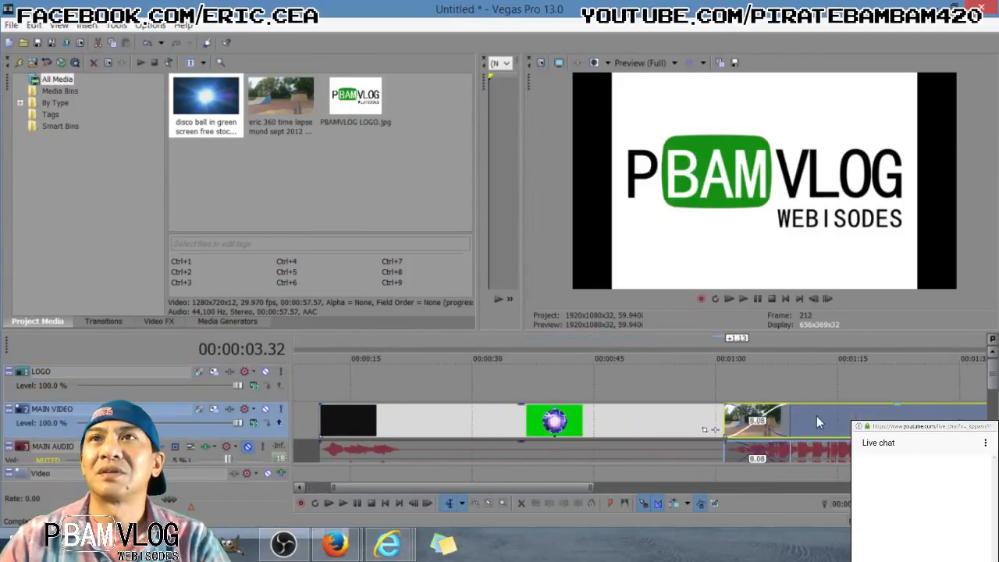
Play part of the disco ball clip from about 40 seconds and trim about 5 seconds off its start
{"action": "left_click", "coordinate": [559, 396]}
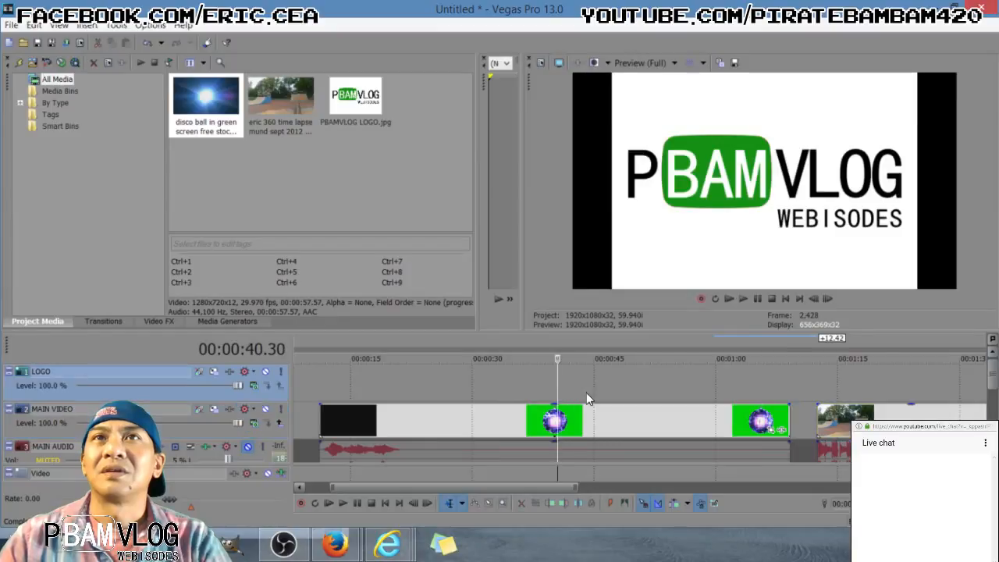
{"action": "key", "text": "space"}
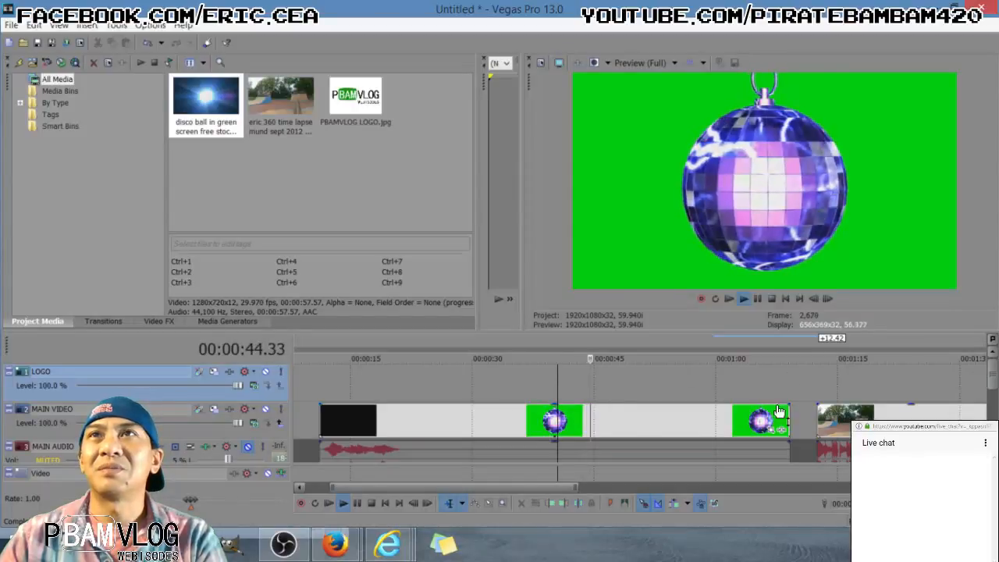
{"action": "key", "text": "space"}
{"action": "left_click_drag", "start_coordinate": [322, 422], "coordinate": [397, 424]}
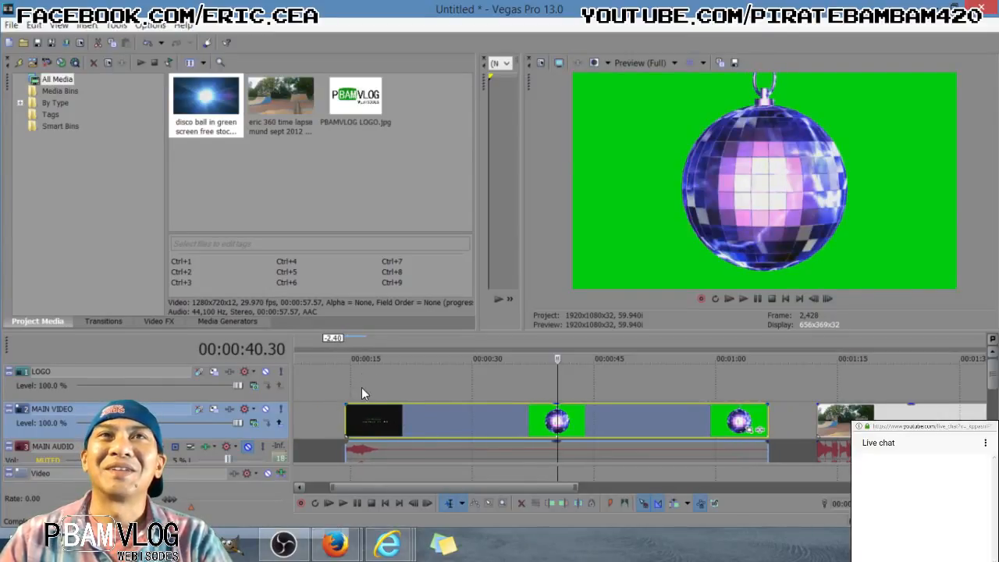
Split the disco ball clip within its black title intro at 00:00:16.52
{"action": "left_click", "coordinate": [349, 422]}
{"action": "left_click", "coordinate": [361, 416]}
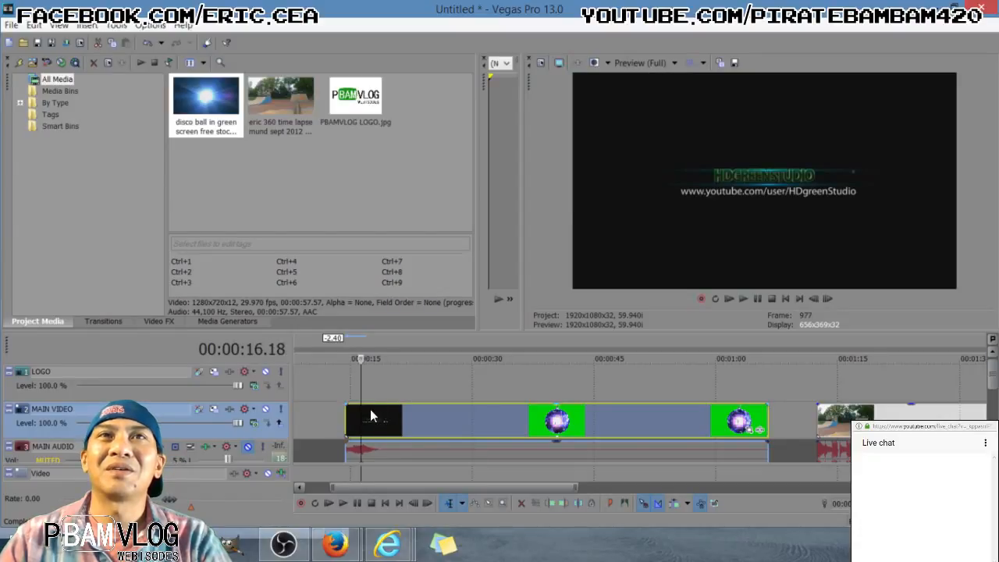
{"action": "left_click", "coordinate": [371, 411]}
{"action": "left_click", "coordinate": [351, 414]}
{"action": "left_click", "coordinate": [358, 414]}
{"action": "left_click", "coordinate": [365, 415]}
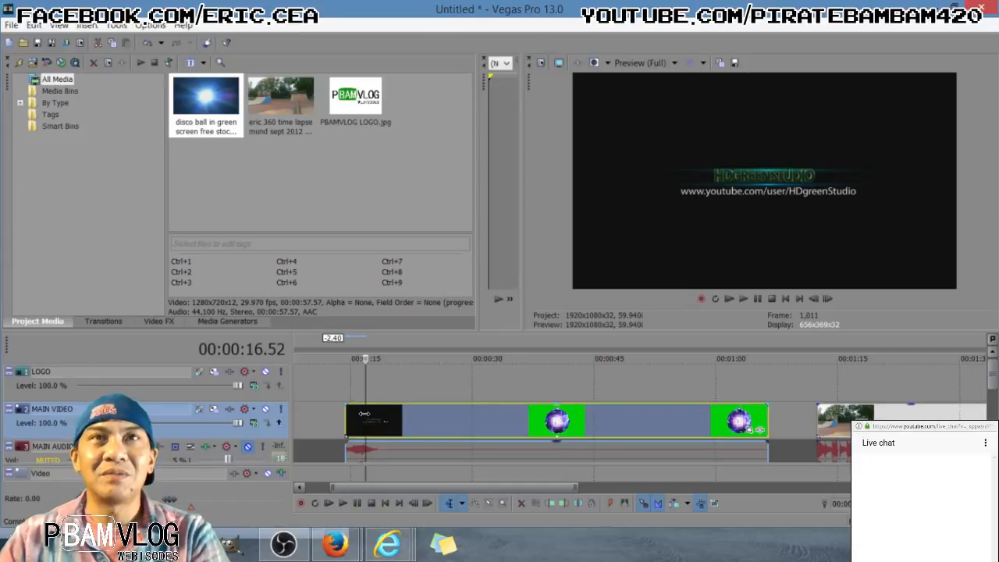
{"action": "key", "text": "s"}
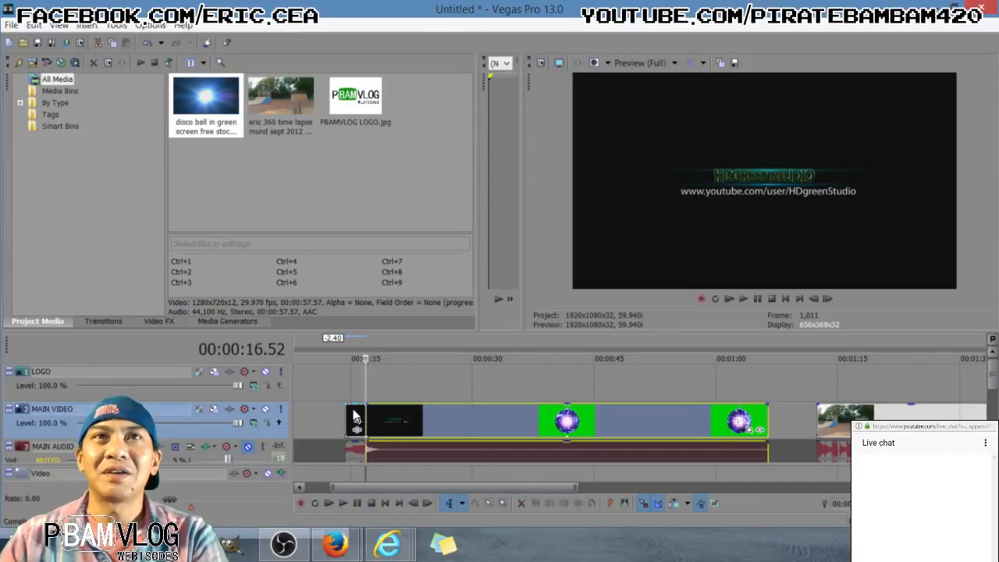
Move the split-off opening piece left, away from the rest of the disco ball clip, and delete it
{"action": "left_click_drag", "start_coordinate": [353, 411], "coordinate": [336, 426]}
{"action": "left_click", "coordinate": [329, 412]}
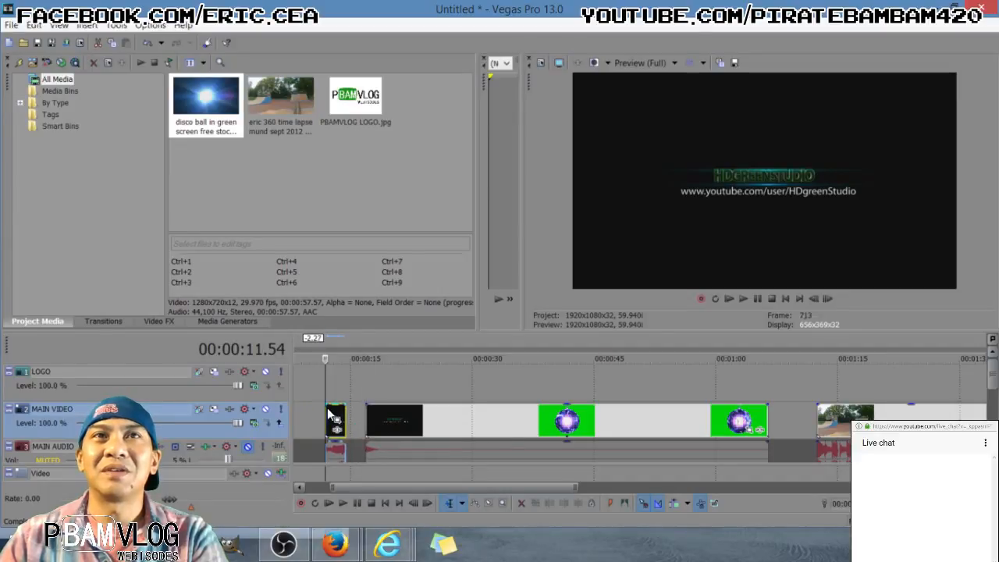
{"action": "key", "text": "Delete"}
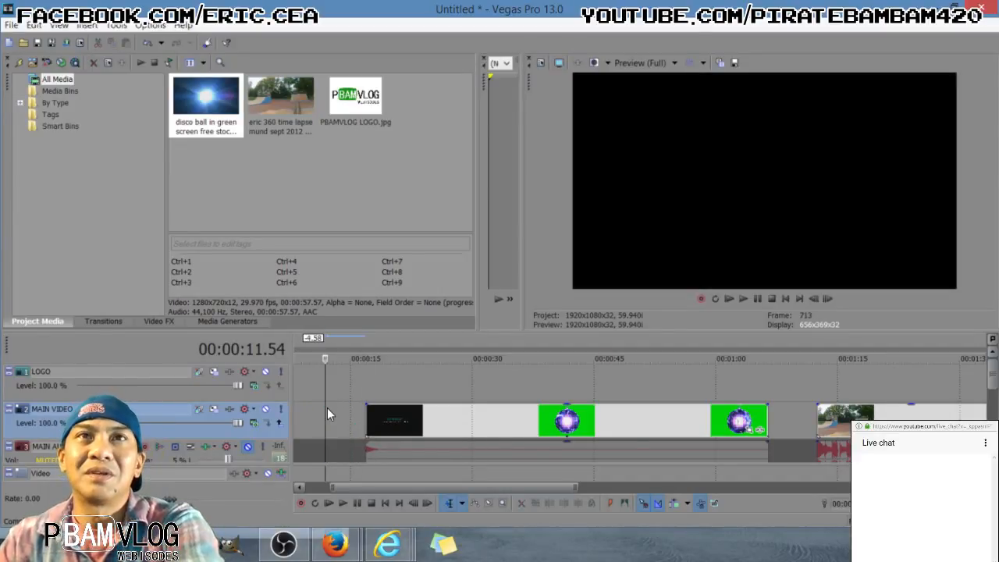
Trim the remaining title intro off the start of the disco ball clip and shift the clip slightly right
{"action": "left_click", "coordinate": [366, 422]}
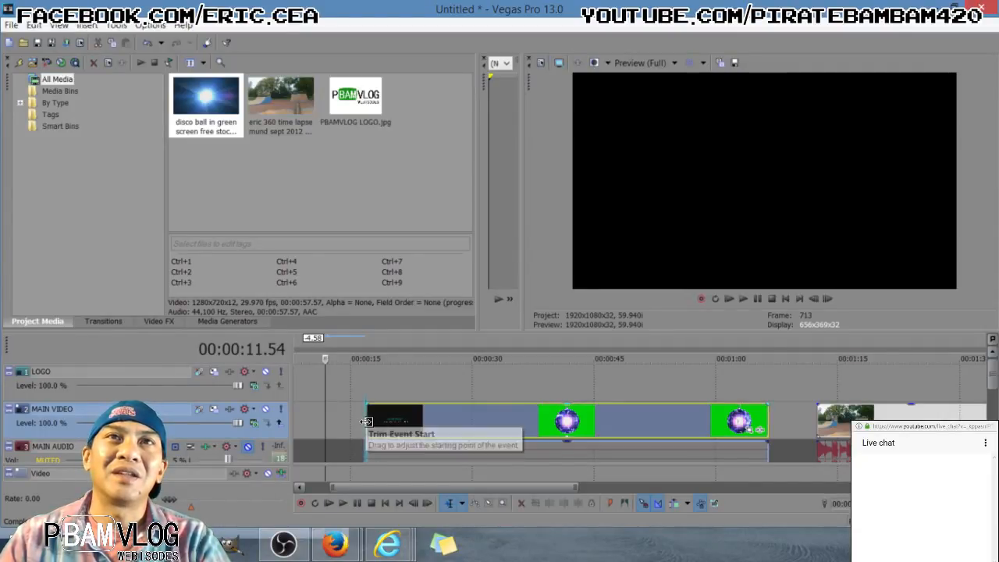
{"action": "left_click_drag", "start_coordinate": [366, 422], "coordinate": [382, 424]}
{"action": "left_click", "coordinate": [435, 410]}
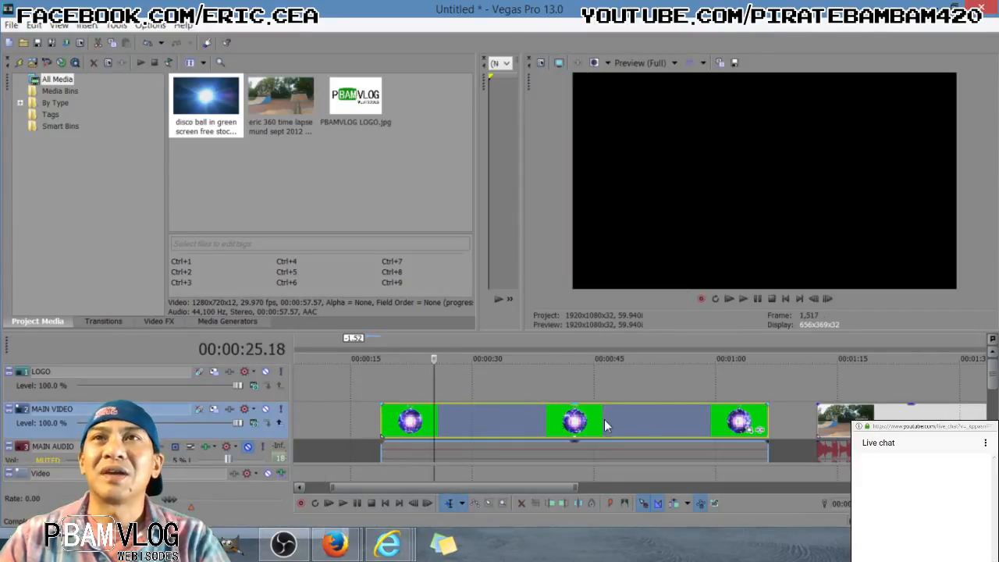
{"action": "left_click_drag", "start_coordinate": [730, 423], "coordinate": [736, 423]}
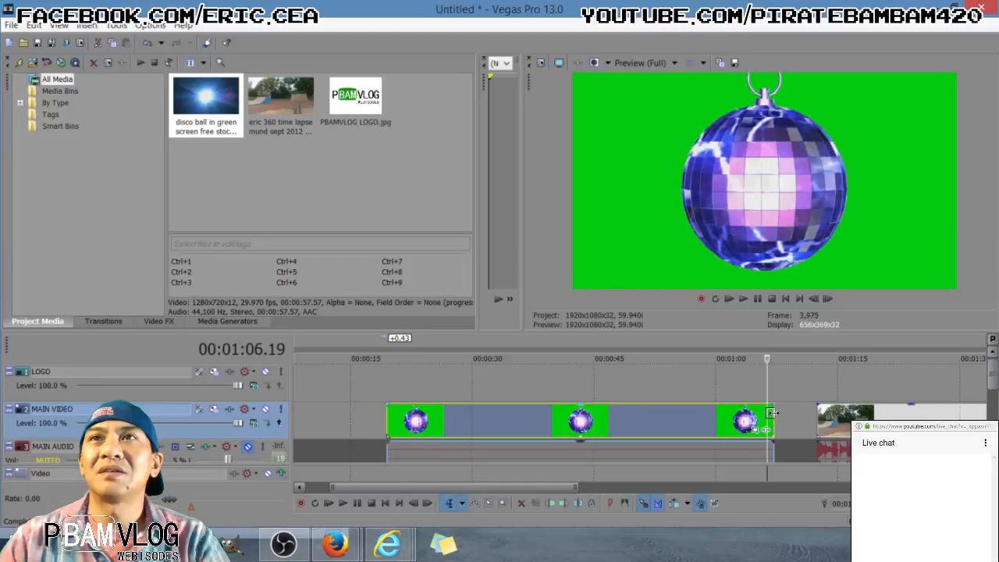
Play the trimmed disco ball clip from about 34 seconds to review it
{"action": "key", "text": "space"}
{"action": "left_click", "coordinate": [646, 416]}
{"action": "left_click", "coordinate": [539, 417]}
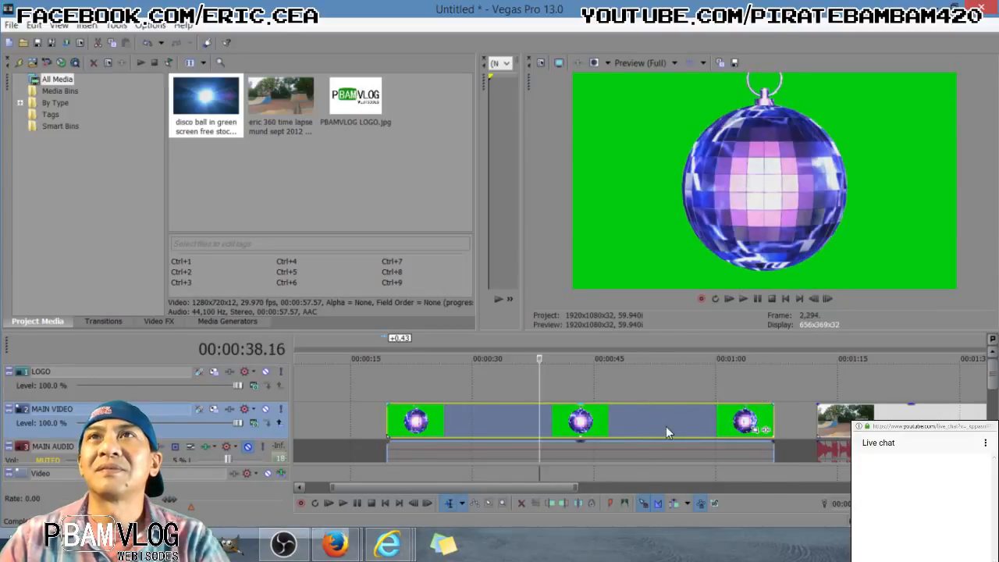
{"action": "left_click", "coordinate": [512, 426]}
{"action": "key", "text": "space"}
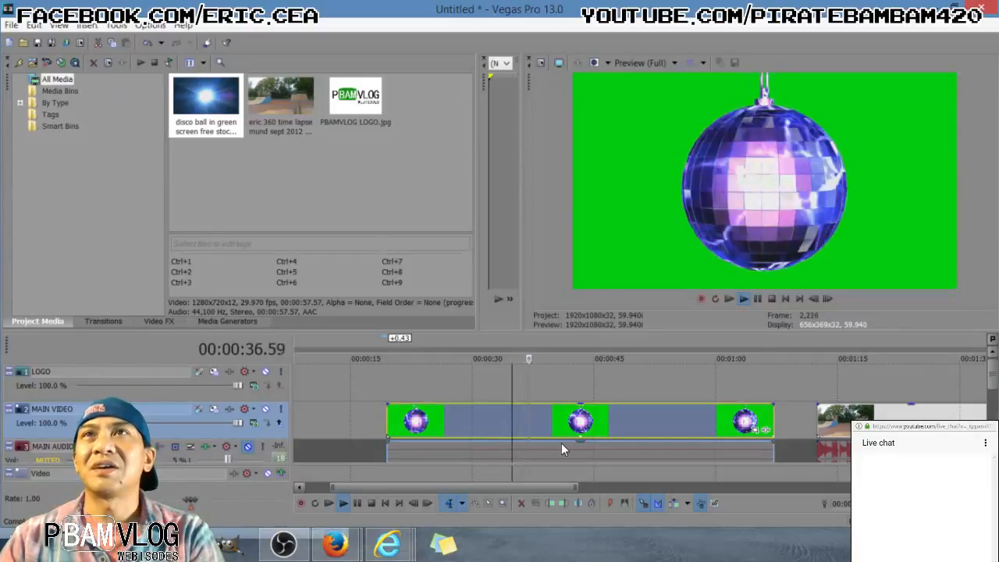
{"action": "key", "text": "space"}
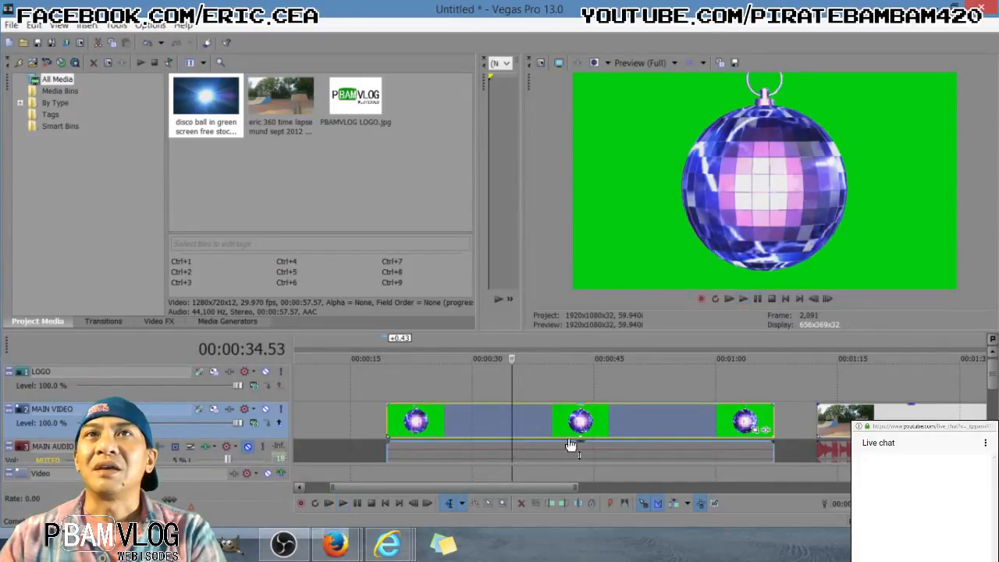
Unmute the MAIN AUDIO track and move the disco ball clip with its audio to start at about 18 seconds
{"action": "left_click_drag", "start_coordinate": [994, 390], "coordinate": [994, 395]}
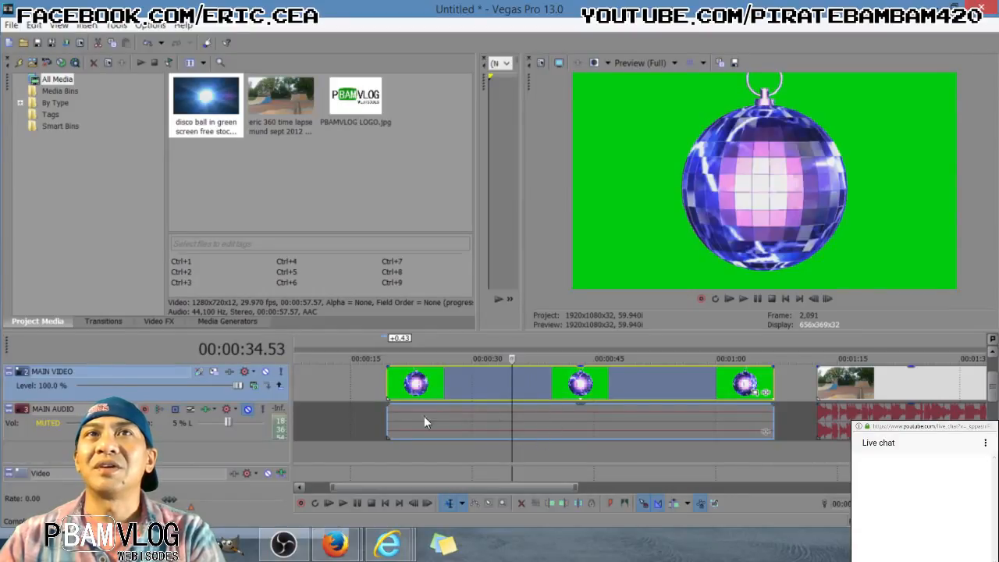
{"action": "left_click", "coordinate": [248, 409]}
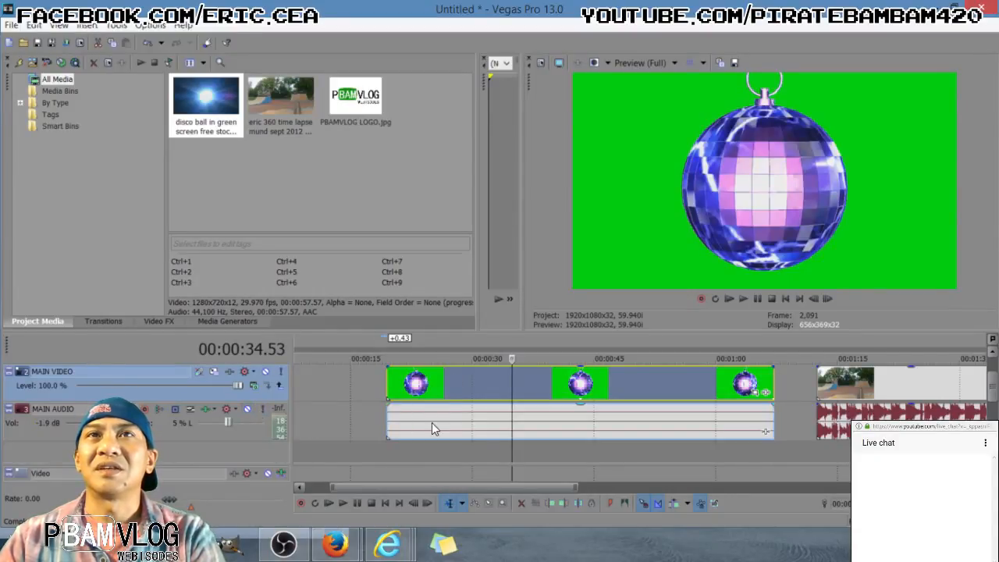
{"action": "left_click", "coordinate": [439, 380]}
{"action": "left_click", "coordinate": [446, 399]}
{"action": "mouse_move", "coordinate": [494, 388]}
{"action": "left_mouse_down"}
{"action": "mouse_move", "coordinate": [426, 393]}
{"action": "mouse_move", "coordinate": [481, 397]}
{"action": "left_mouse_up"}
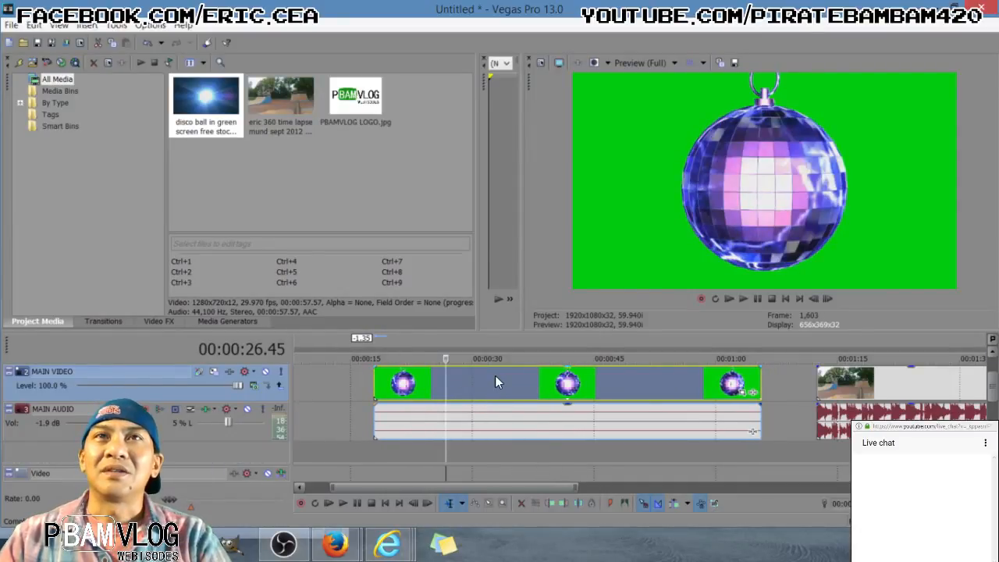
Ungroup the disco ball's video from its audio and move only the video to start at about 14 seconds
{"action": "left_click", "coordinate": [495, 376]}
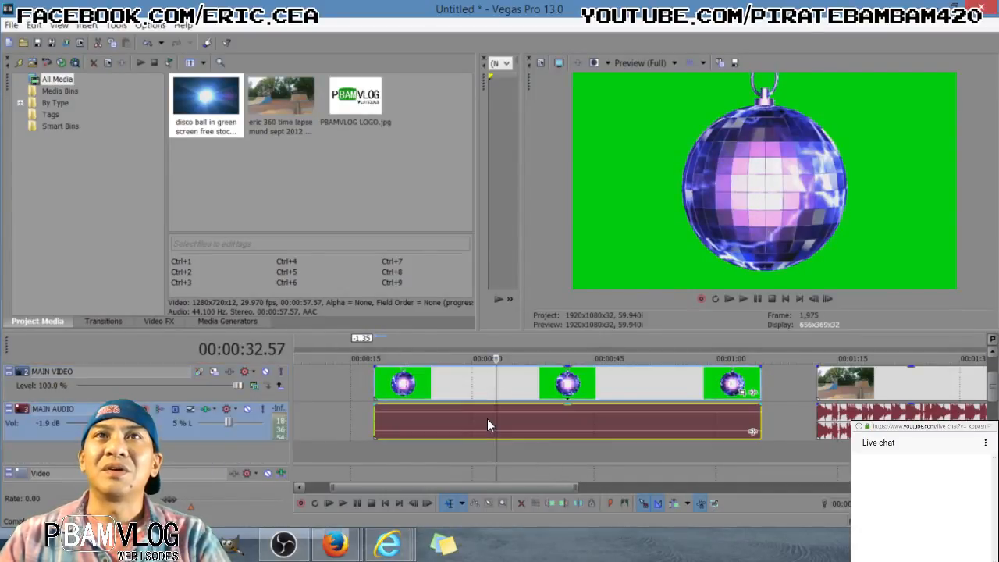
{"action": "left_click", "coordinate": [488, 376]}
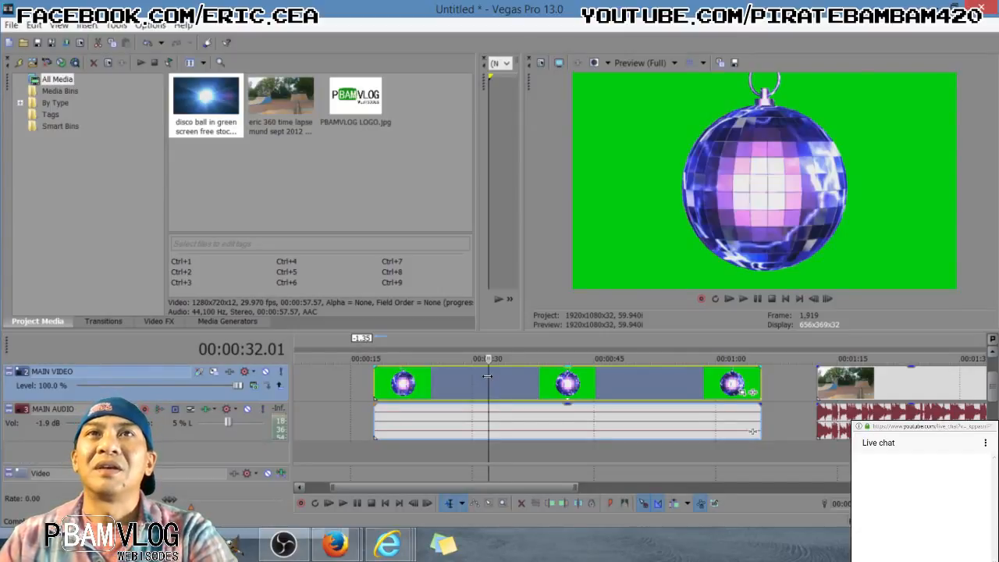
{"action": "left_click", "coordinate": [540, 393]}
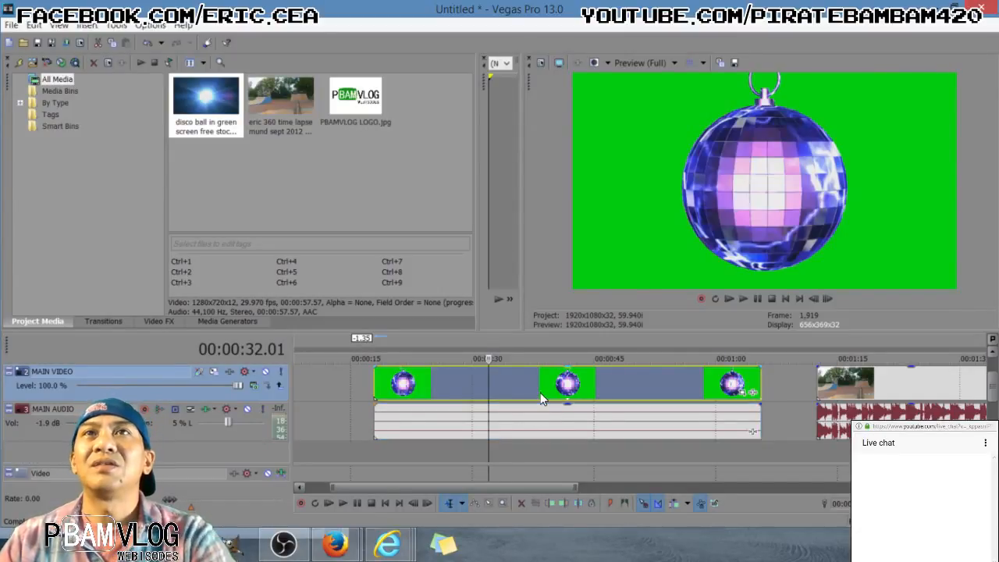
{"action": "left_click_drag", "start_coordinate": [576, 394], "coordinate": [526, 399]}
Delete the disco ball clip's audio event from the MAIN AUDIO track
{"action": "left_click", "coordinate": [575, 429]}
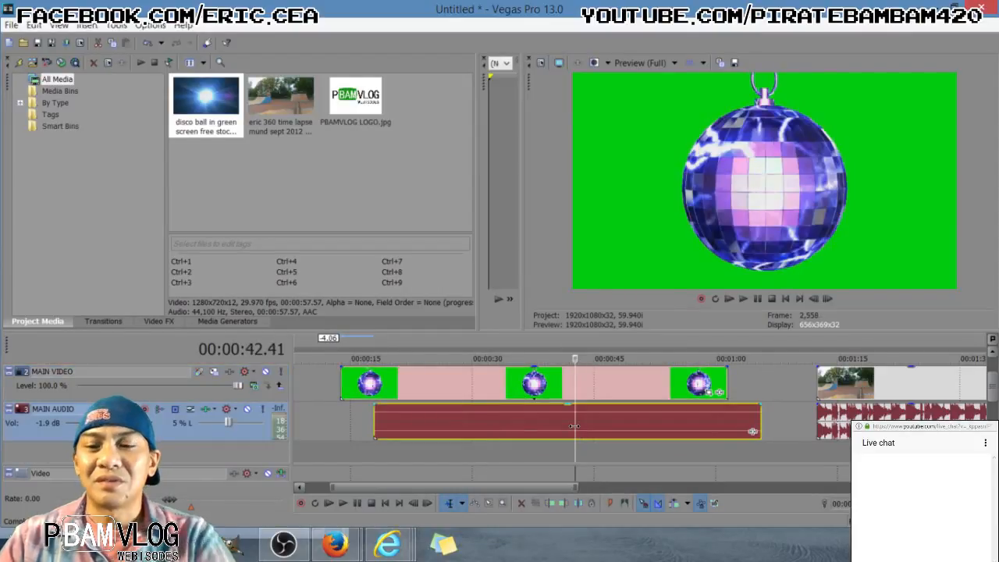
{"action": "left_click", "coordinate": [515, 424]}
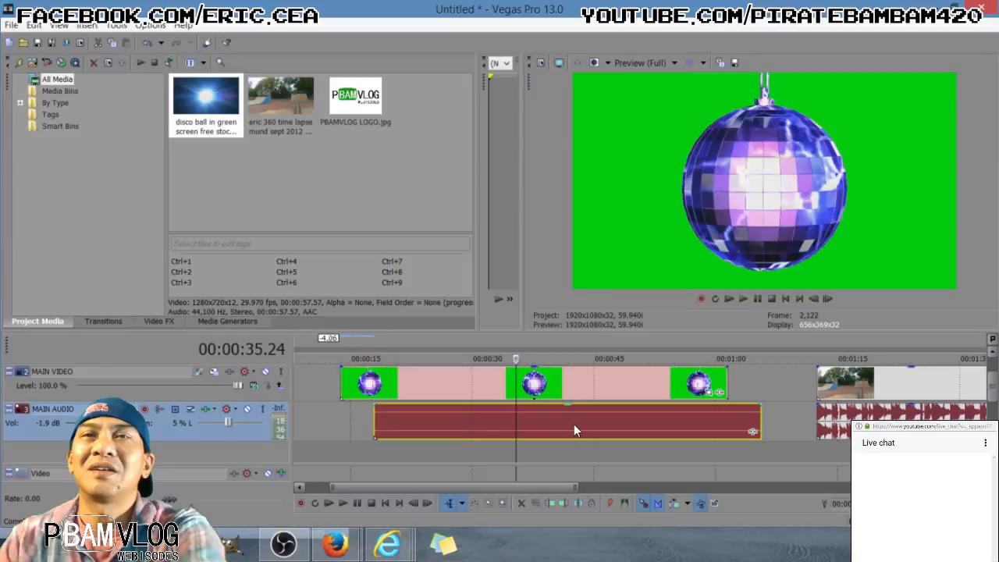
{"action": "key", "text": "Delete"}
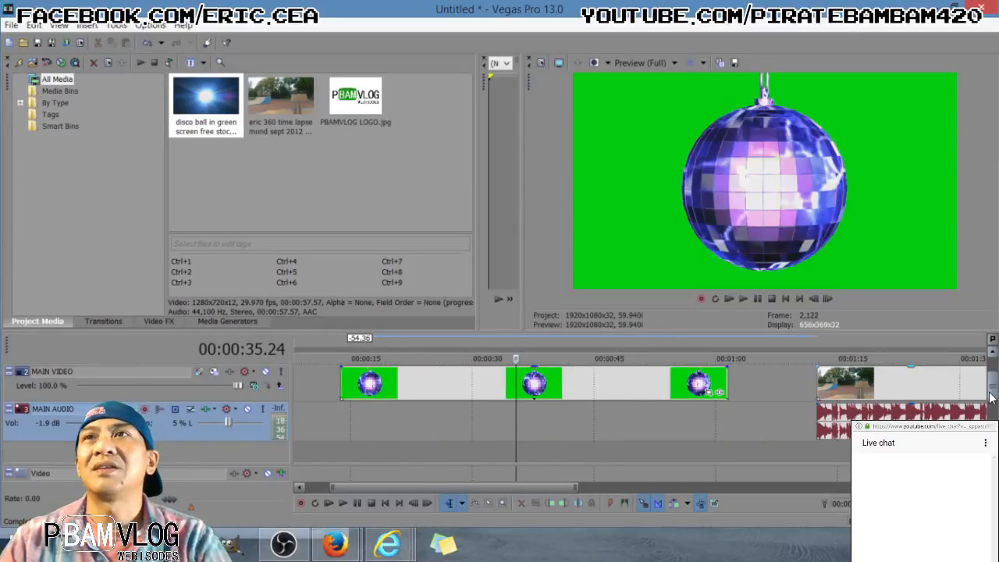
Enlarge the timeline area and move the disco ball video from MAIN VIDEO up onto the LOGO track
{"action": "scroll", "coordinate": [990, 397], "scroll_direction": "up", "scroll_amount": 1}
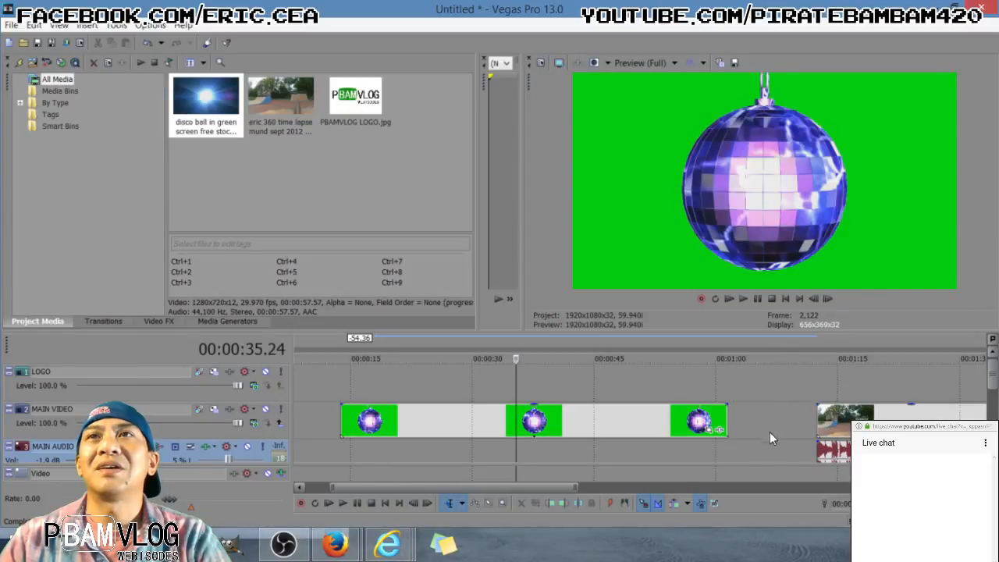
{"action": "left_click_drag", "start_coordinate": [783, 332], "coordinate": [779, 298]}
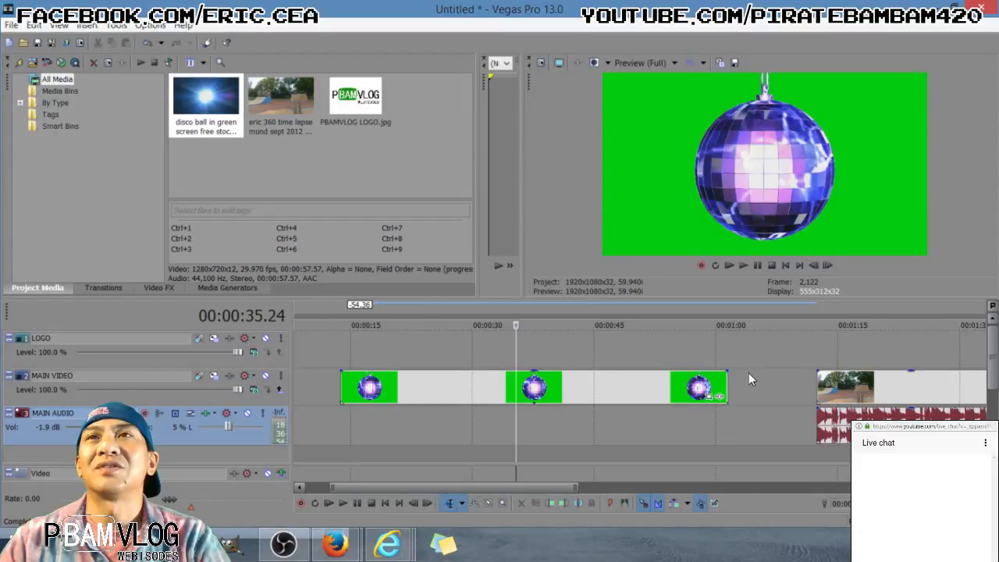
{"action": "left_click_drag", "start_coordinate": [638, 390], "coordinate": [646, 353]}
{"action": "left_click", "coordinate": [844, 337]}
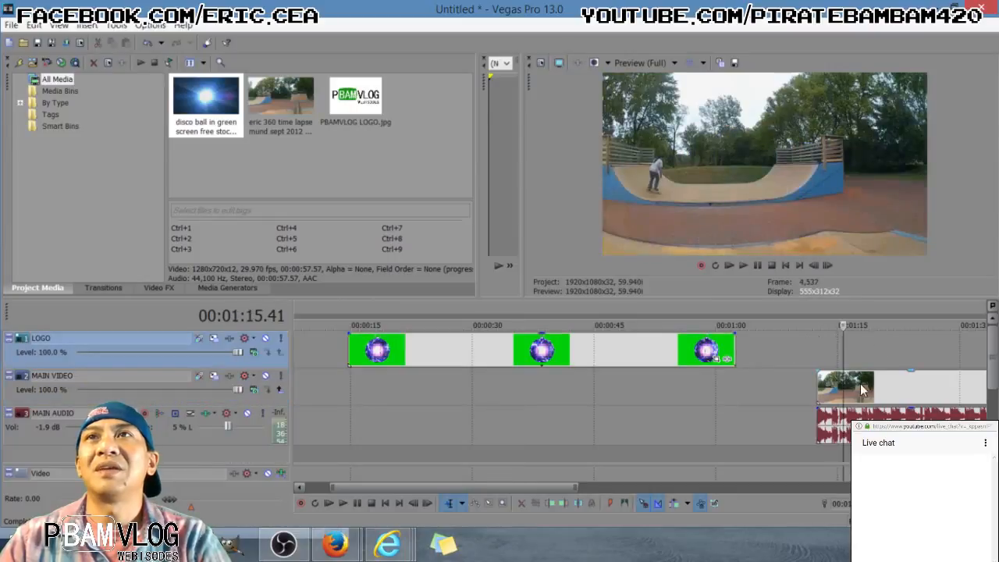
Reposition the disco ball and skatepark clips so that both start together at about 51 seconds, one above the other
{"action": "left_click", "coordinate": [304, 355]}
{"action": "left_click_drag", "start_coordinate": [421, 358], "coordinate": [582, 361]}
{"action": "left_click_drag", "start_coordinate": [548, 396], "coordinate": [395, 394]}
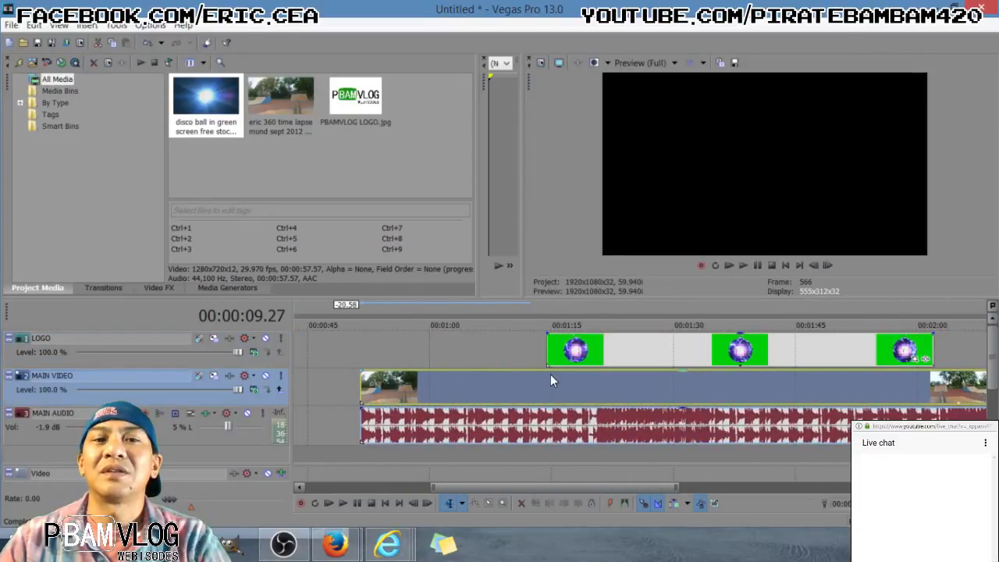
{"action": "left_click_drag", "start_coordinate": [642, 351], "coordinate": [459, 346]}
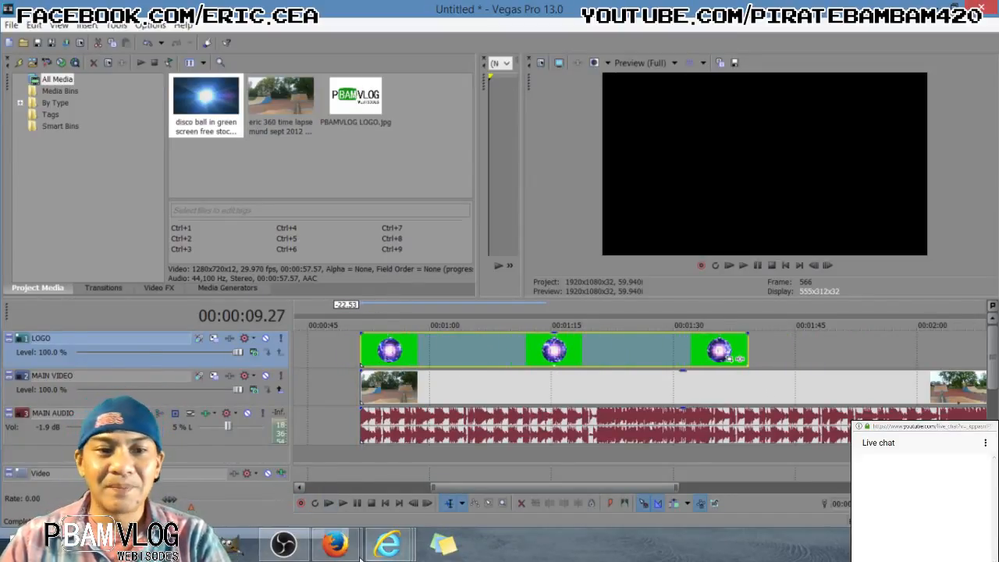
Compare the overlapping disco ball and skatepark clips, and select the disco ball clip with the cursor at 00:01:07.07
{"action": "left_click", "coordinate": [410, 355]}
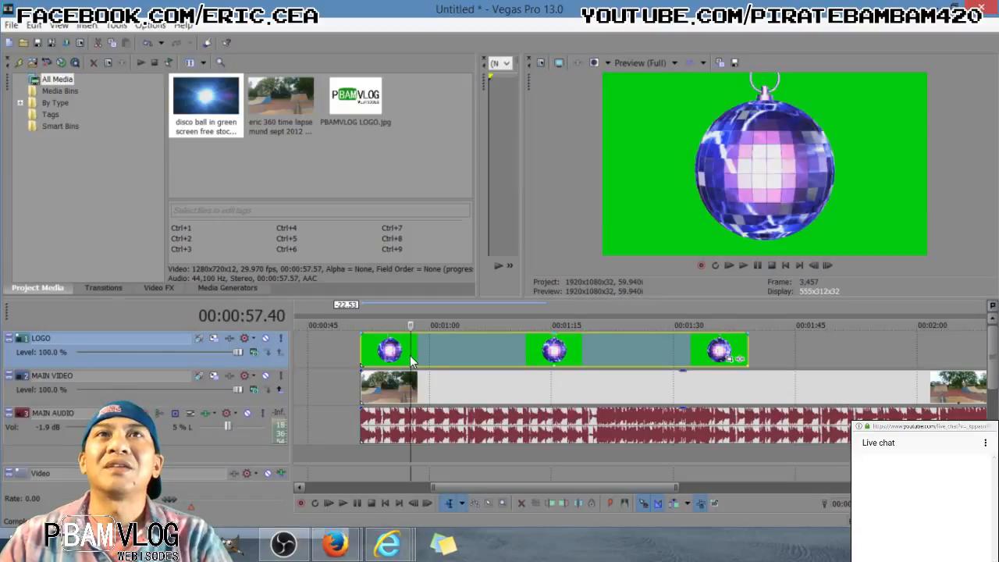
{"action": "left_click", "coordinate": [433, 389]}
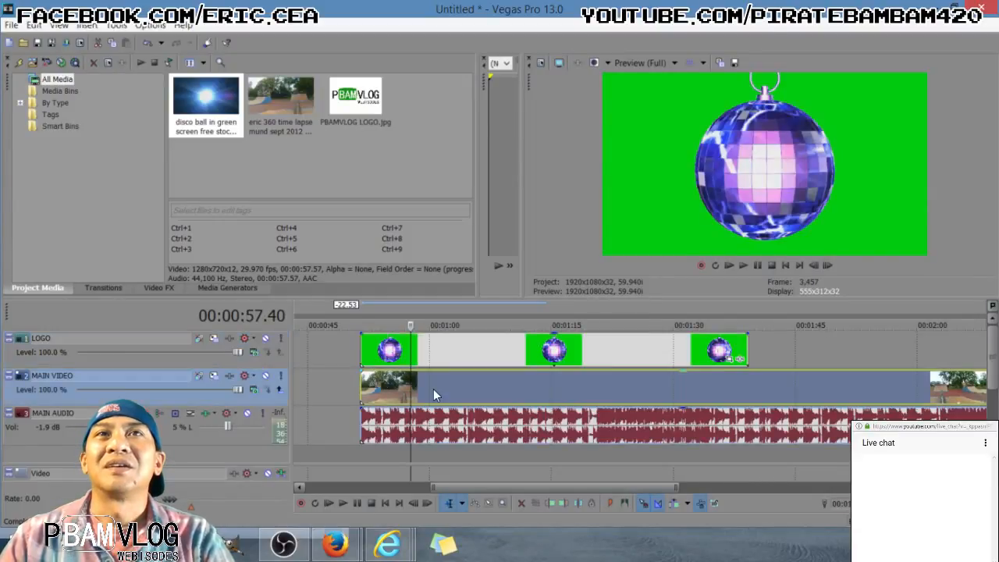
{"action": "left_click", "coordinate": [775, 388]}
{"action": "left_click", "coordinate": [487, 344]}
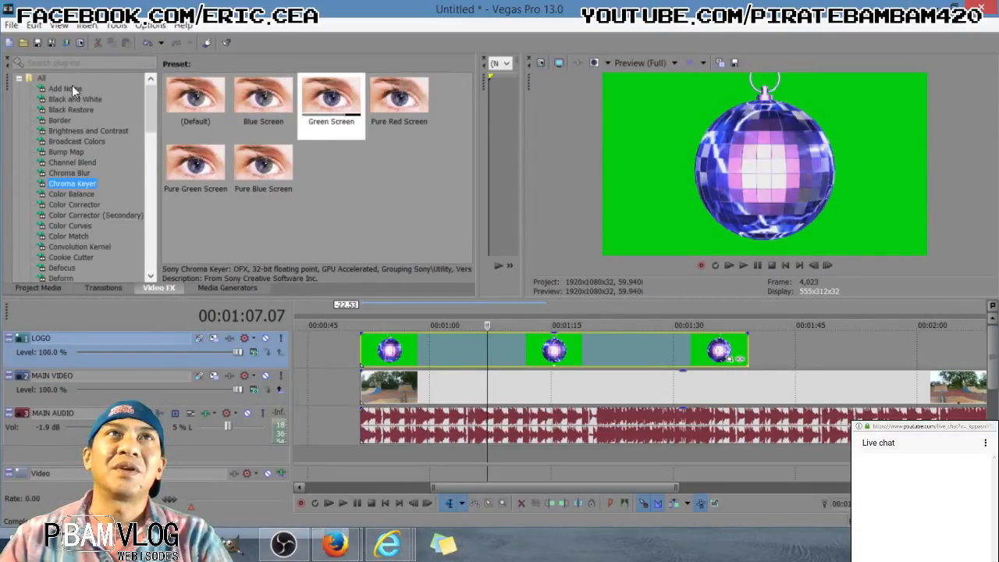
Examine the Chroma Keyer effect's presets, including Blue Screen, Green Screen and Pure Red Screen
{"action": "left_click", "coordinate": [77, 133]}
{"action": "left_click", "coordinate": [69, 173]}
{"action": "left_click", "coordinate": [68, 183]}
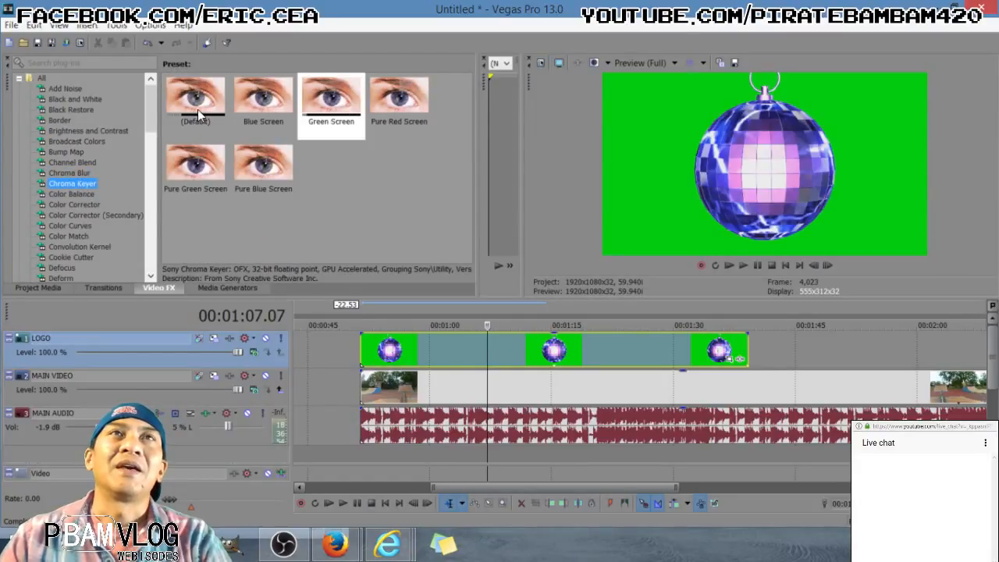
{"action": "left_click", "coordinate": [272, 122]}
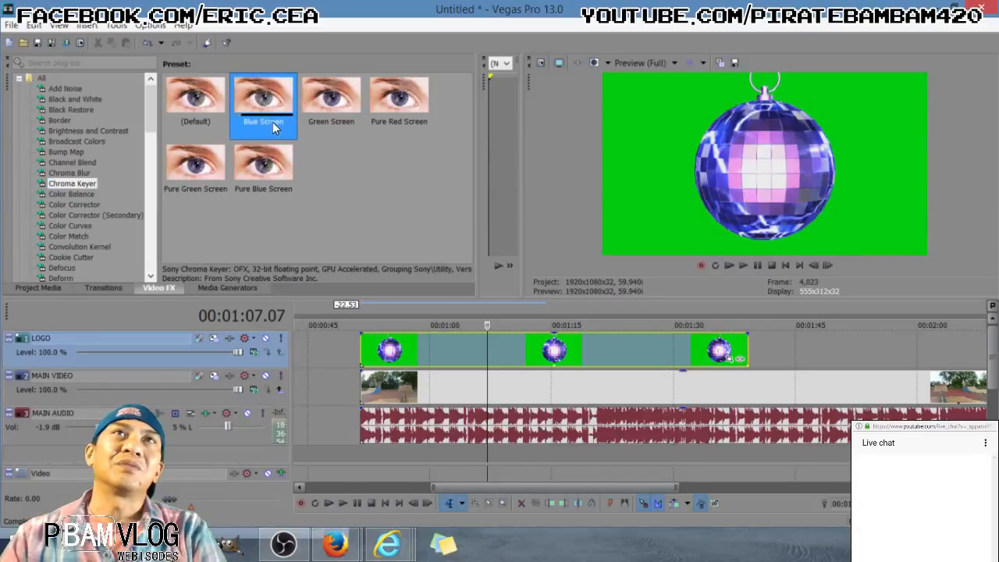
{"action": "left_click", "coordinate": [346, 102]}
{"action": "left_click", "coordinate": [384, 102]}
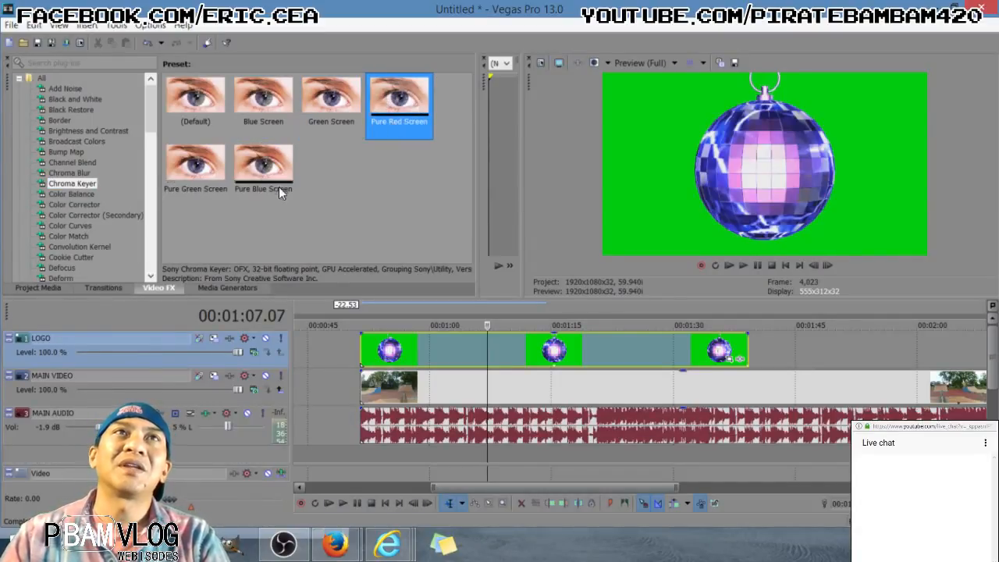
{"action": "left_click", "coordinate": [337, 179]}
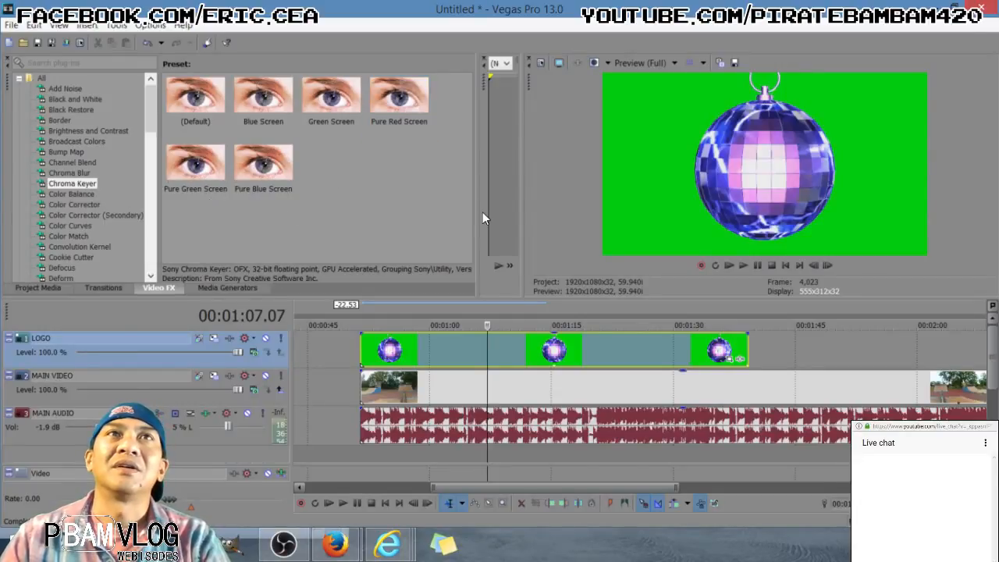
Apply the Chroma Keyer's Green Screen preset to the disco ball clip on the LOGO track
{"action": "left_click", "coordinate": [328, 106]}
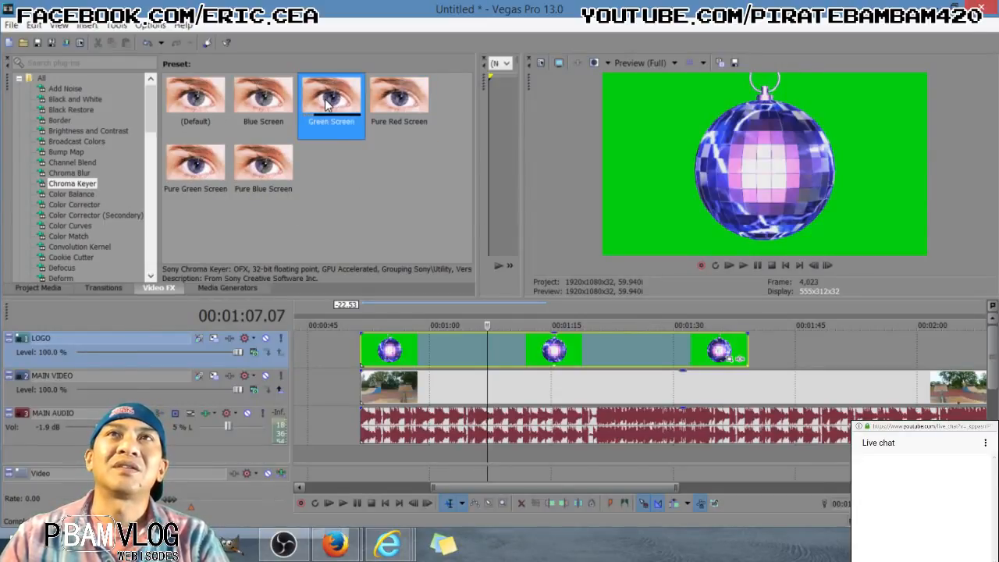
{"action": "left_click_drag", "start_coordinate": [329, 100], "coordinate": [507, 138]}
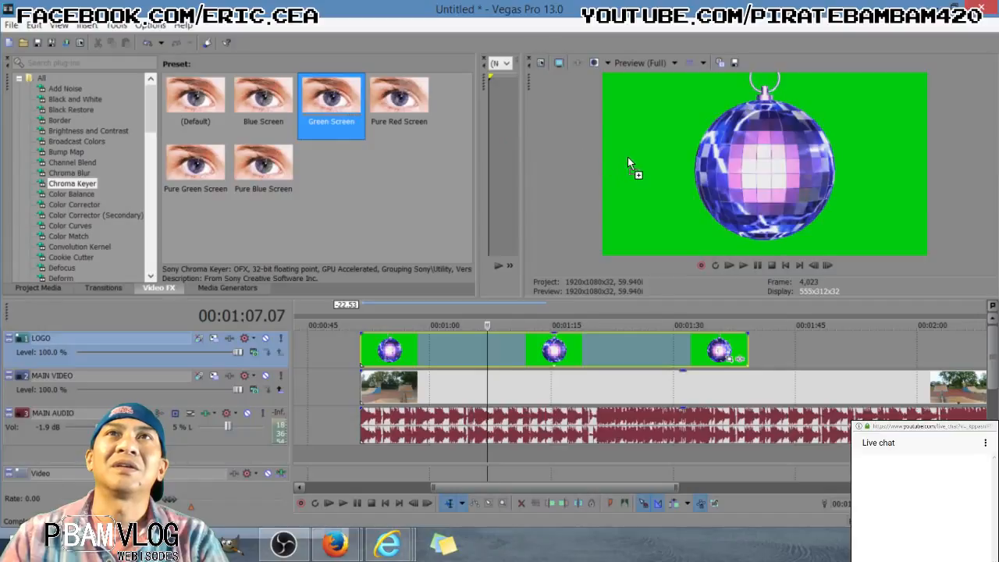
{"action": "left_click_drag", "start_coordinate": [629, 157], "coordinate": [649, 107]}
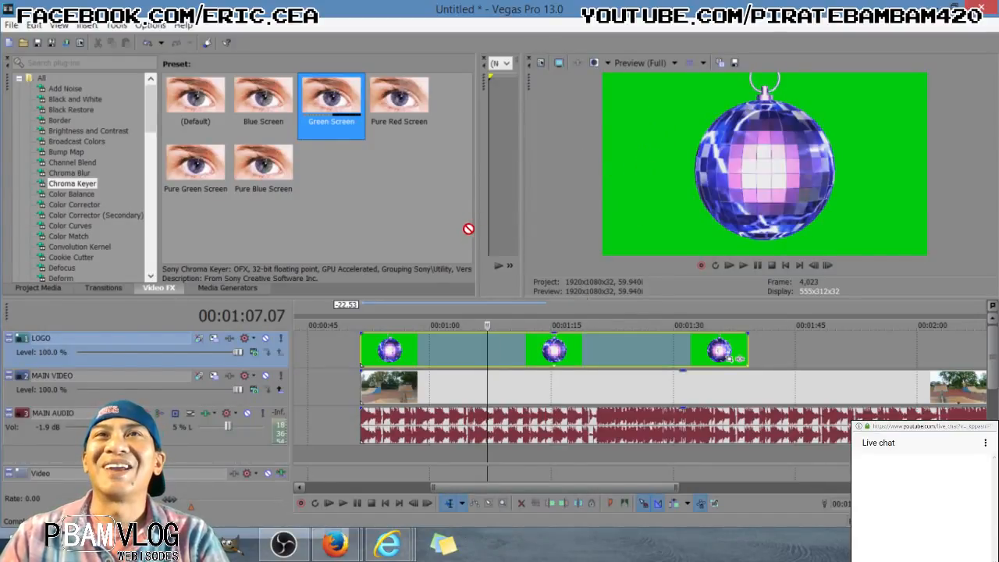
{"action": "left_click_drag", "start_coordinate": [468, 229], "coordinate": [542, 350]}
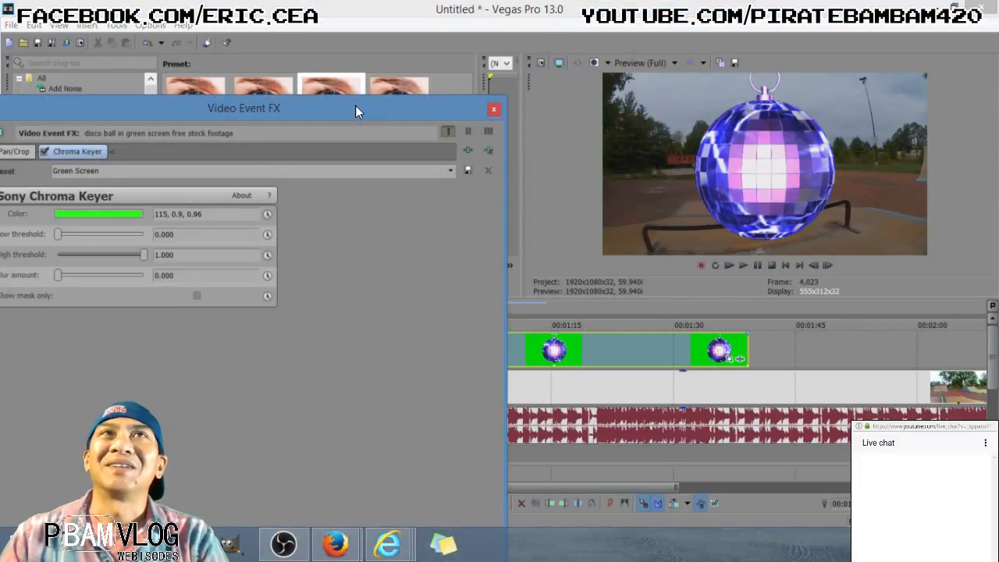
{"action": "left_click_drag", "start_coordinate": [355, 109], "coordinate": [400, 118]}
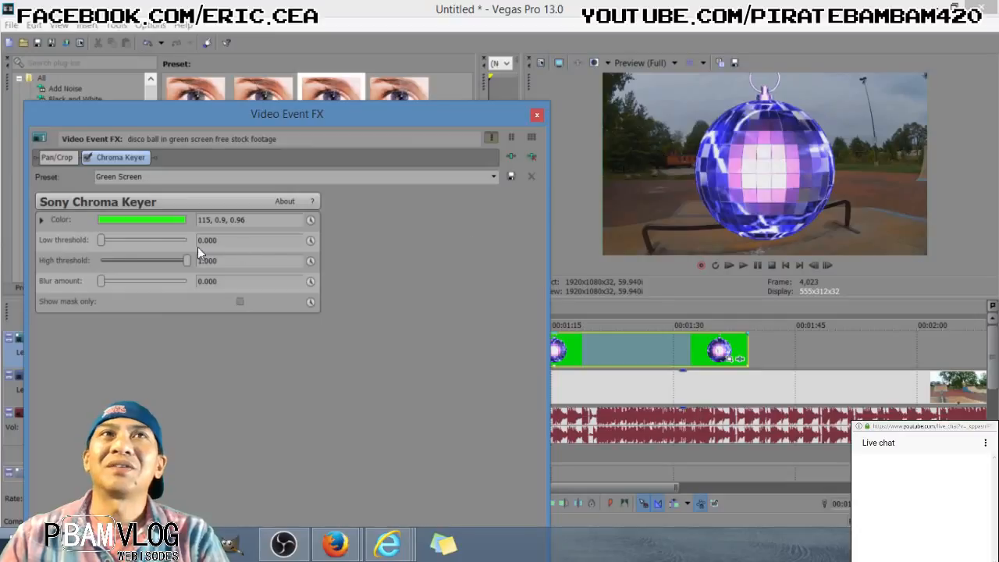
Keep the green key color and set the Chroma Keyer's low threshold to 0.401 and high threshold to 0.619
{"action": "left_click", "coordinate": [152, 221]}
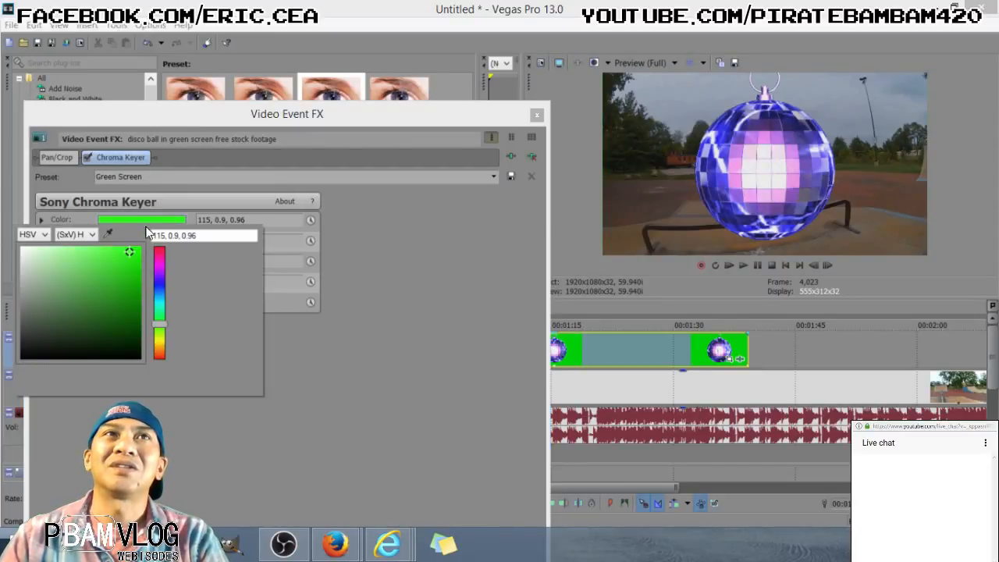
{"action": "left_click", "coordinate": [416, 259]}
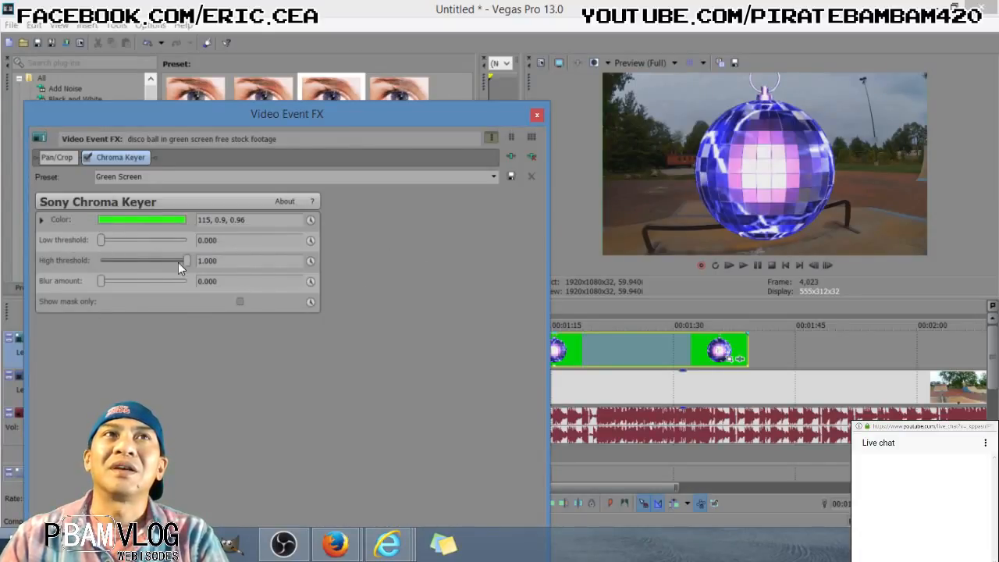
{"action": "left_click_drag", "start_coordinate": [102, 240], "coordinate": [131, 240]}
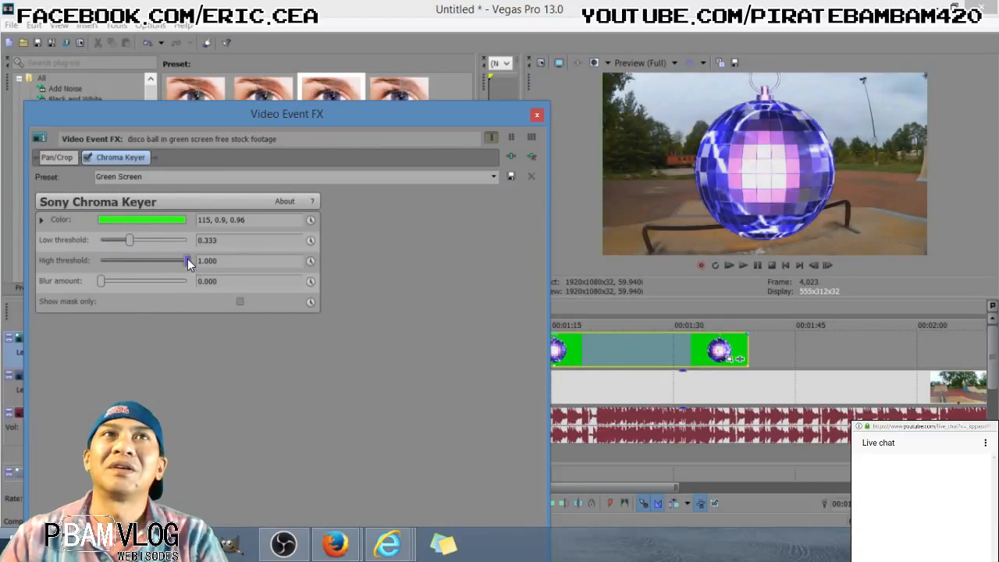
{"action": "left_click_drag", "start_coordinate": [187, 260], "coordinate": [136, 240]}
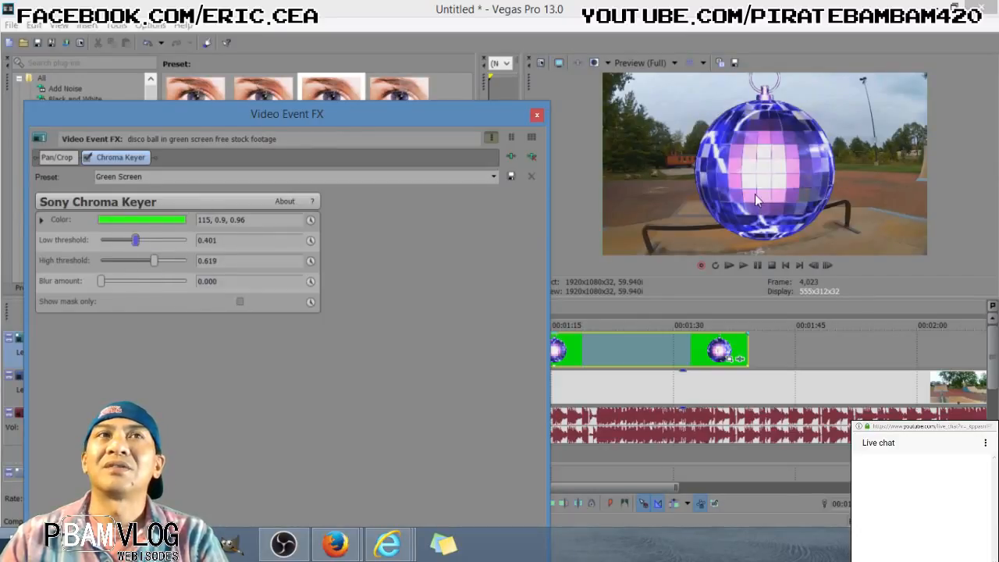
{"action": "left_click", "coordinate": [537, 118]}
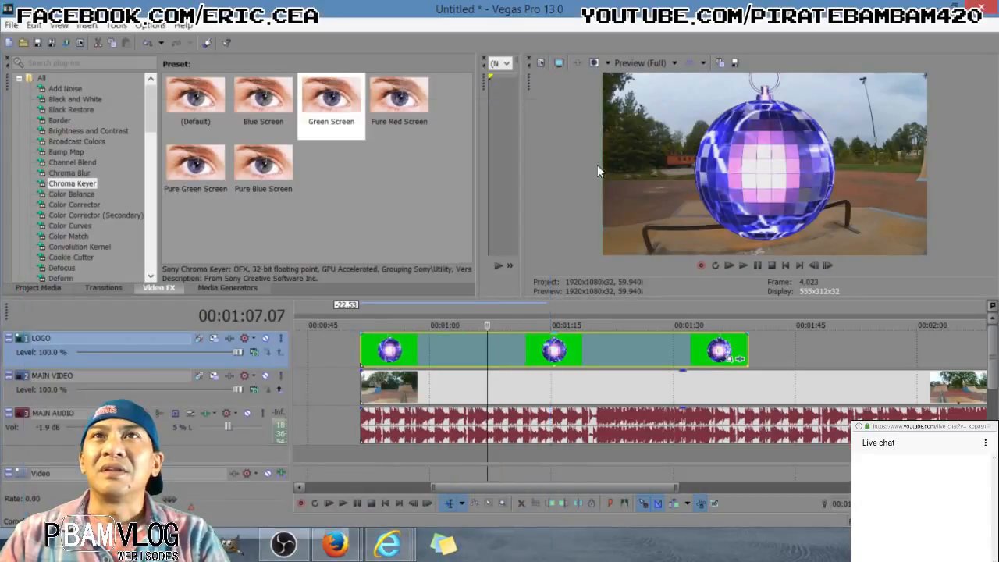
Play the keyed disco ball over the skatepark footage from about 00:01:01 to check the overlay
{"action": "left_click", "coordinate": [439, 347]}
{"action": "key", "text": "space"}
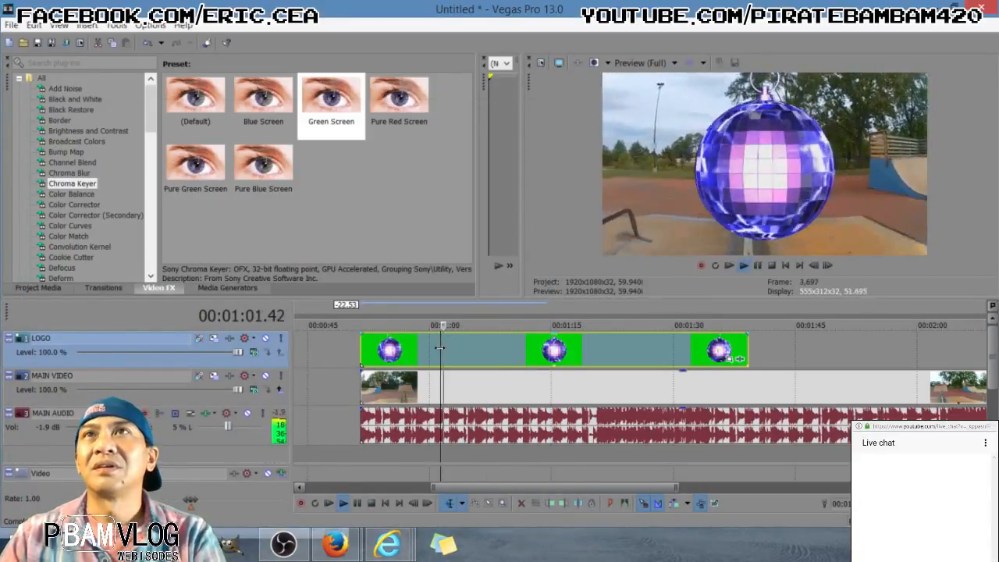
{"action": "key", "text": "space"}
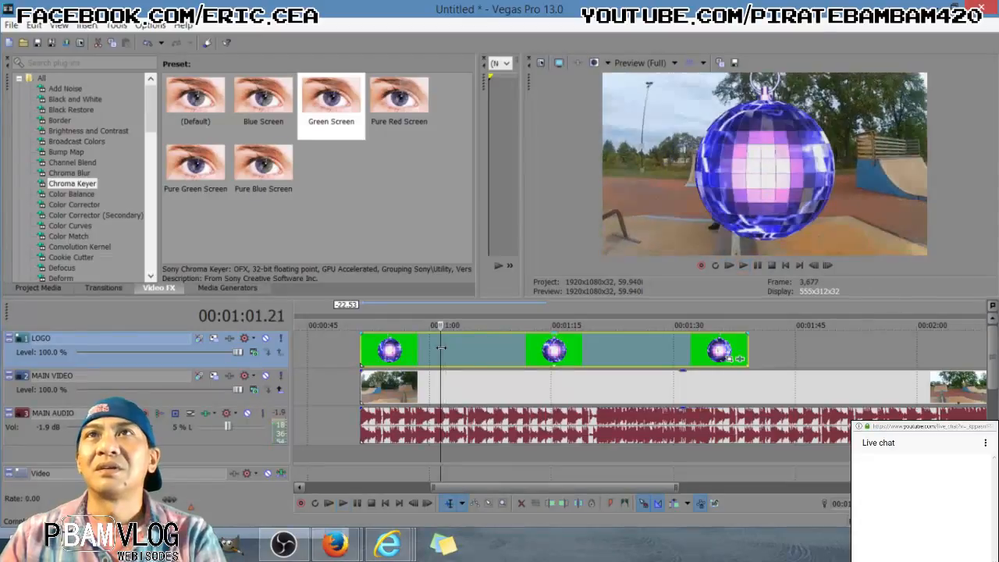
{"action": "left_click", "coordinate": [652, 410]}
{"action": "key", "text": "space"}
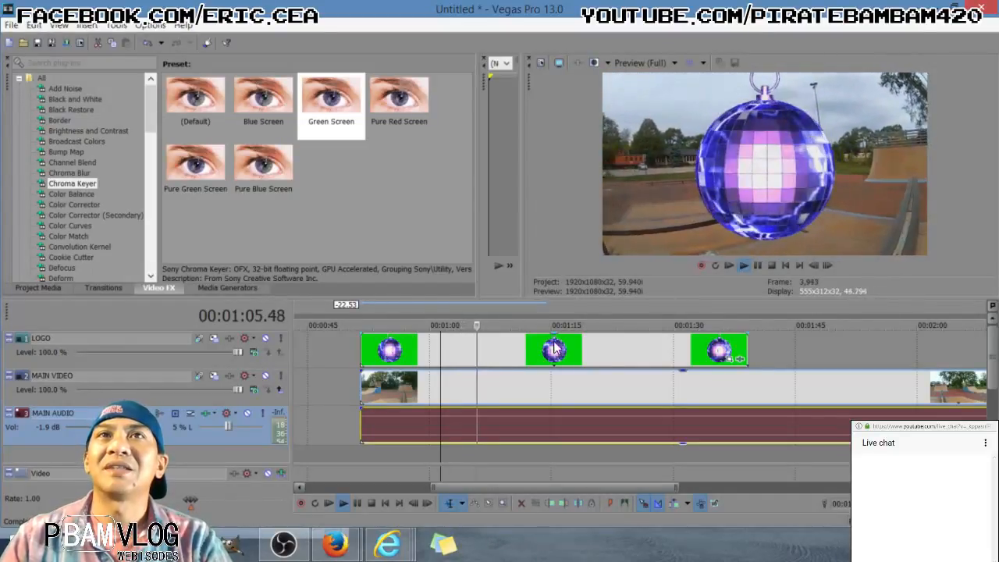
{"action": "key", "text": "space"}
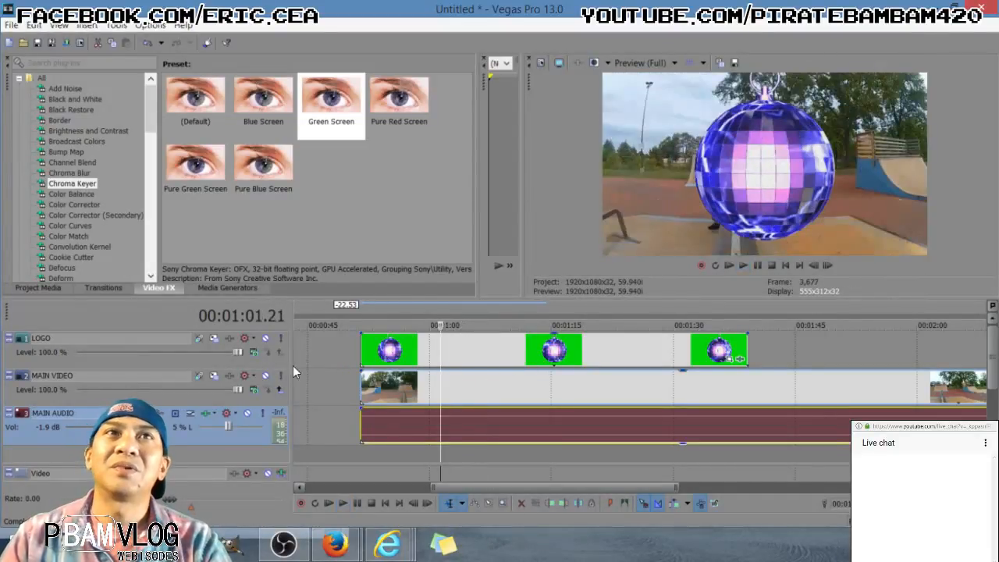
Move the MAIN VIDEO track above the LOGO track to compare the overlay, and restore LOGO to the top
{"action": "left_click", "coordinate": [215, 394]}
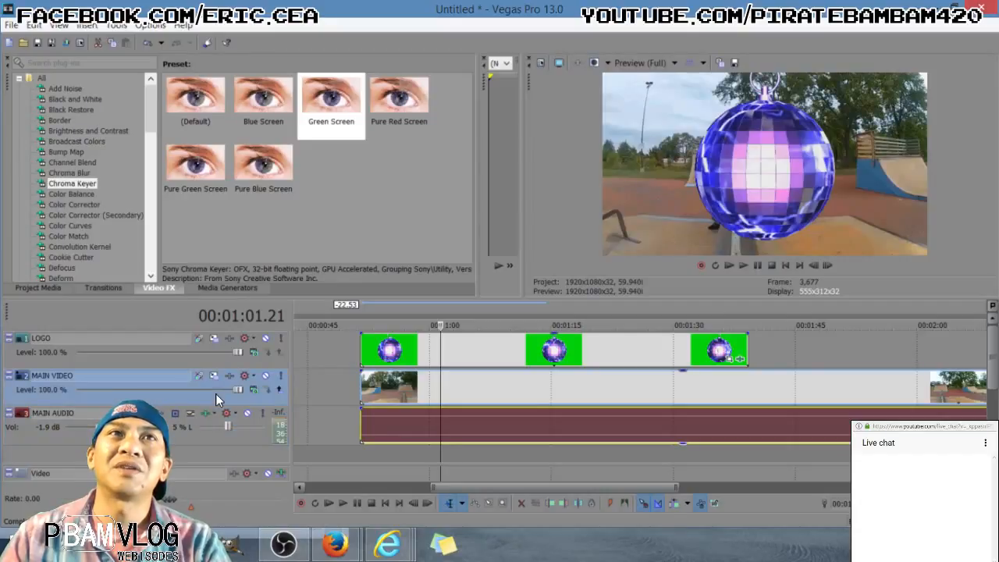
{"action": "left_click_drag", "start_coordinate": [214, 399], "coordinate": [235, 341]}
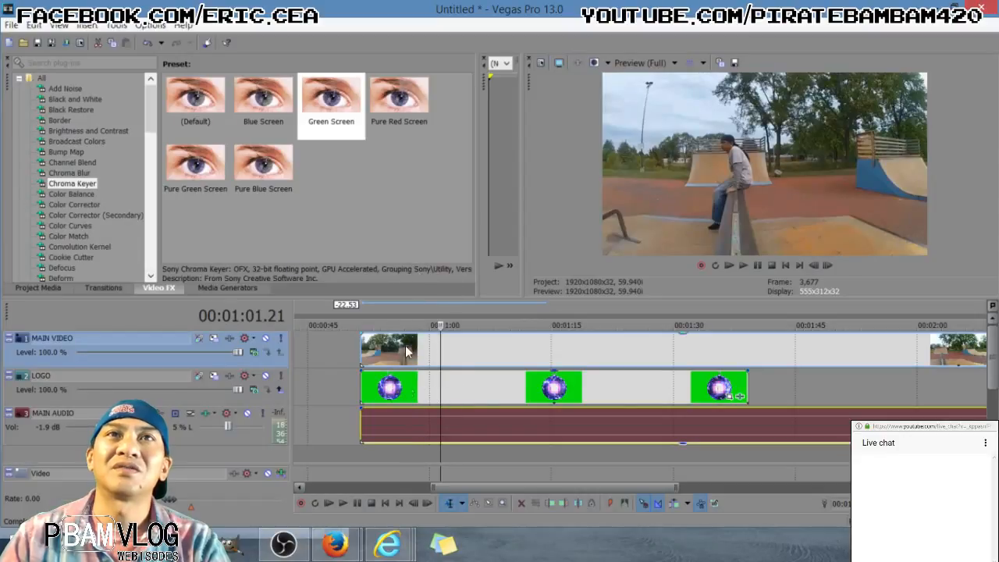
{"action": "left_click_drag", "start_coordinate": [224, 400], "coordinate": [285, 330]}
Select the disco ball clip and preview the overlay from the clip's start at 00:00:51.30
{"action": "mouse_move", "coordinate": [456, 357]}
{"action": "left_mouse_down"}
{"action": "mouse_move", "coordinate": [547, 354]}
{"action": "mouse_move", "coordinate": [449, 357]}
{"action": "mouse_move", "coordinate": [459, 359]}
{"action": "left_mouse_up"}
{"action": "left_click", "coordinate": [460, 358]}
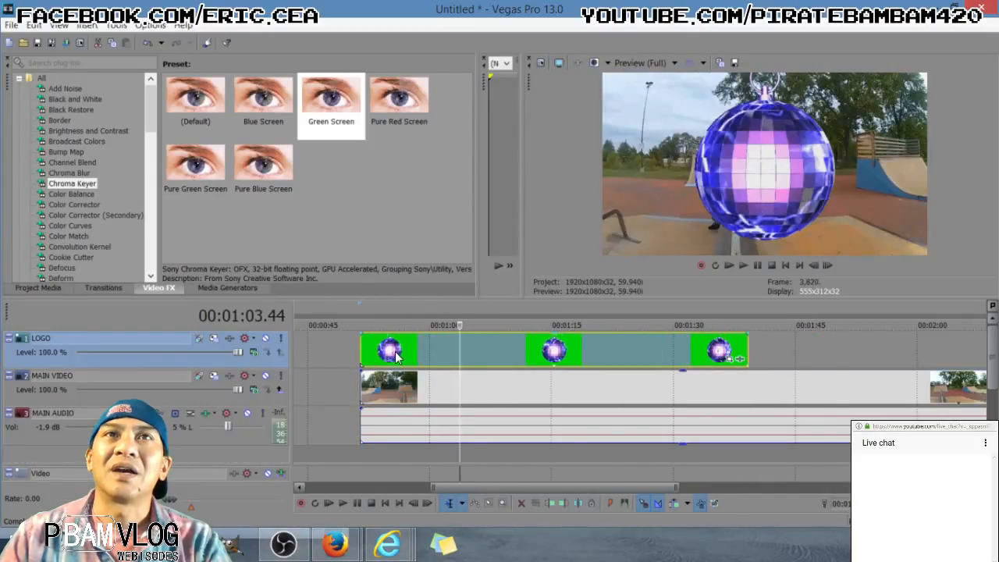
{"action": "left_click", "coordinate": [396, 353]}
{"action": "left_click", "coordinate": [367, 357]}
{"action": "key", "text": "space"}
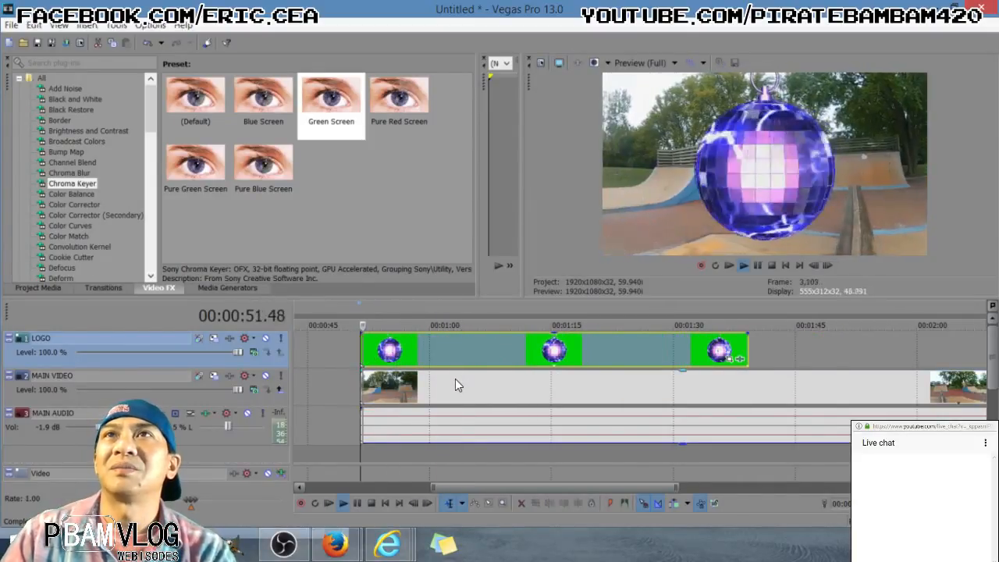
{"action": "key", "text": "space"}
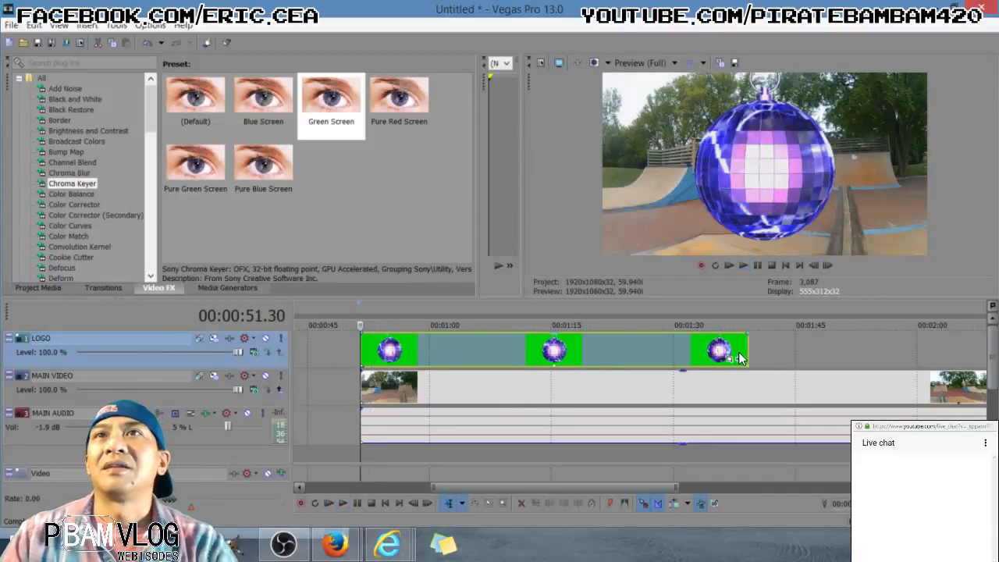
Review the disco ball clip's Chroma Keyer settings, moving the cursor to 00:01:25.38 to check another frame
{"action": "left_click", "coordinate": [742, 364]}
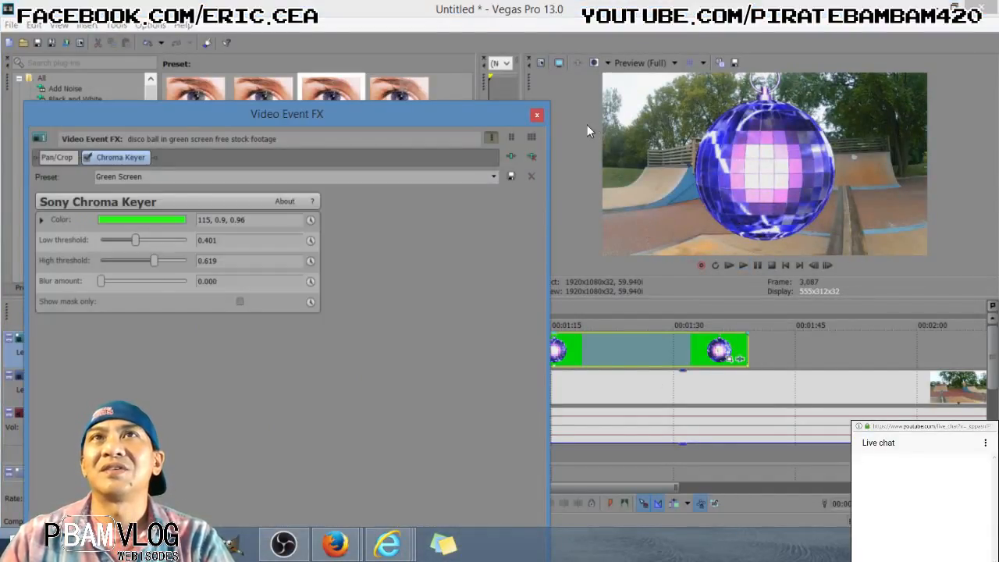
{"action": "left_click", "coordinate": [537, 117]}
{"action": "left_click", "coordinate": [637, 342]}
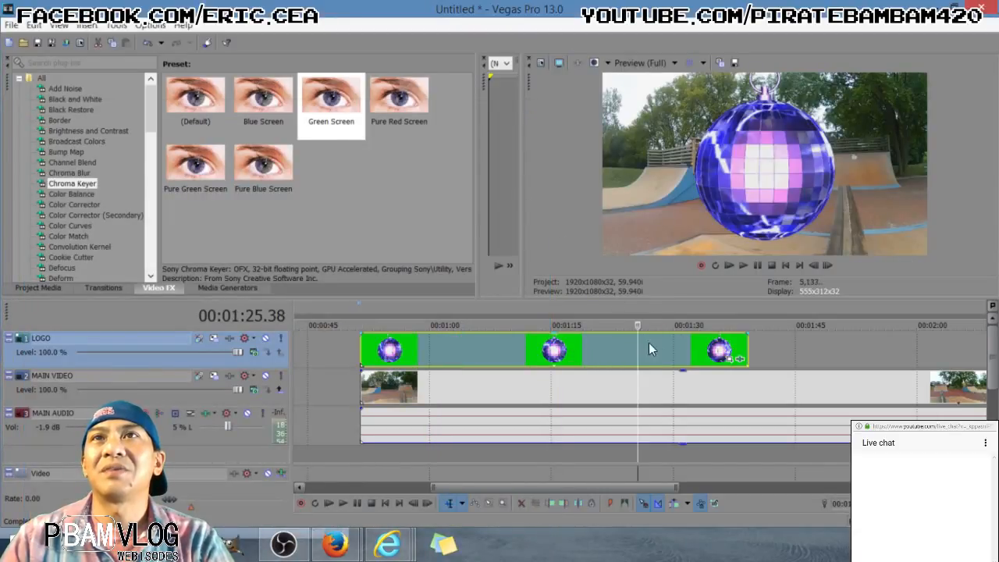
{"action": "left_click", "coordinate": [741, 363]}
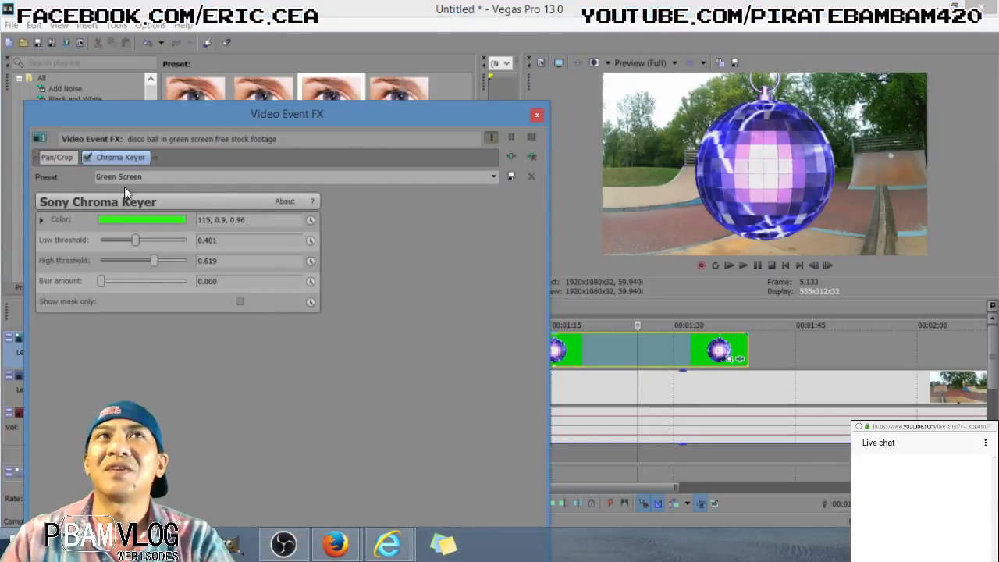
{"action": "left_click", "coordinate": [537, 114]}
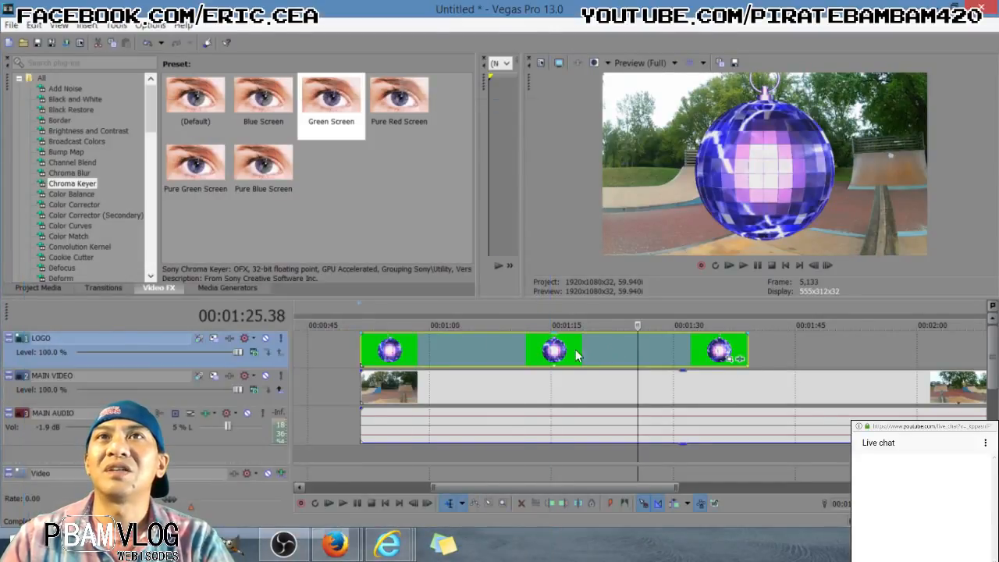
Open the disco ball clip's Event Pan/Crop settings and place the timeline cursor shortly before 00:01:30
{"action": "left_click", "coordinate": [471, 346]}
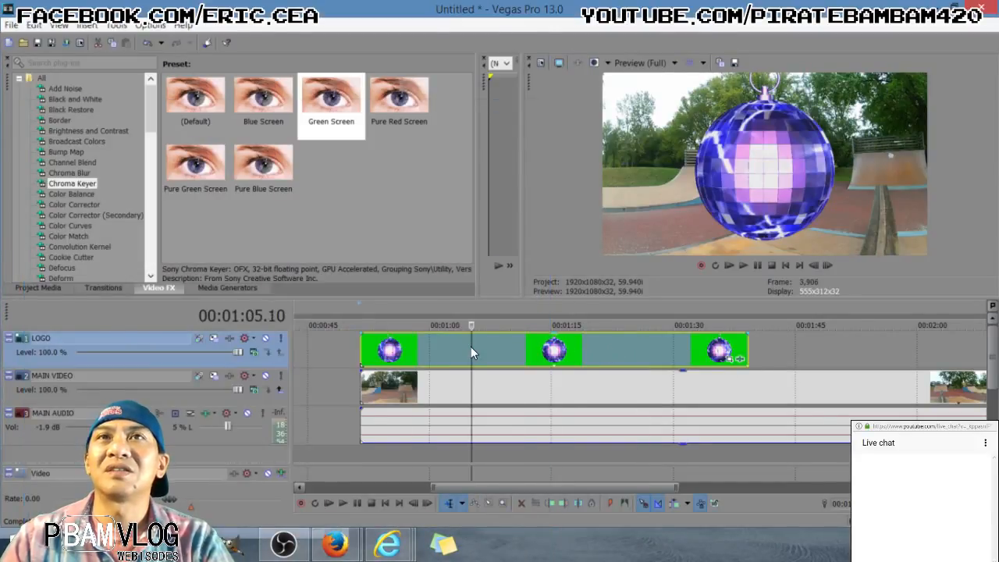
{"action": "left_click", "coordinate": [727, 363]}
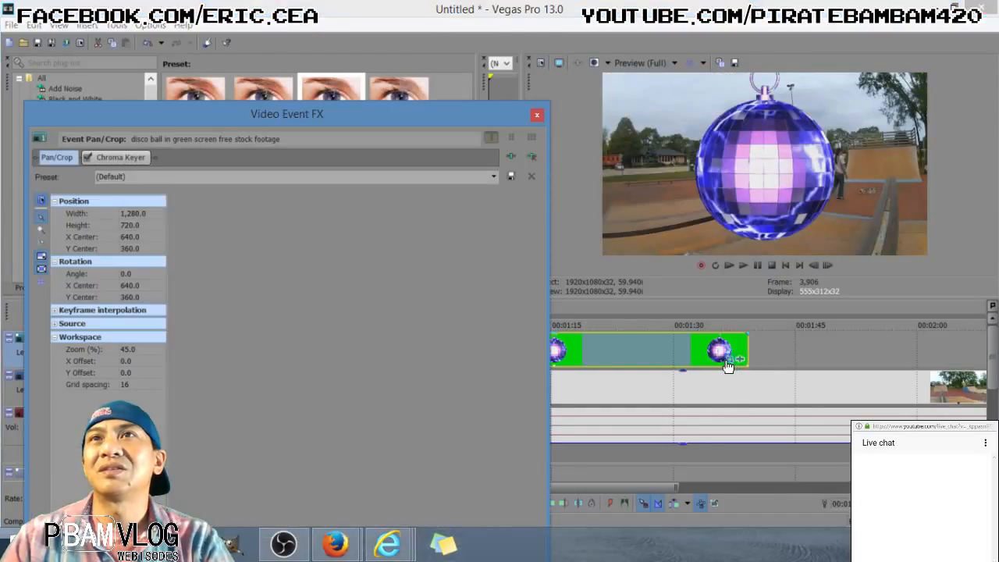
{"action": "left_click_drag", "start_coordinate": [385, 117], "coordinate": [395, 44]}
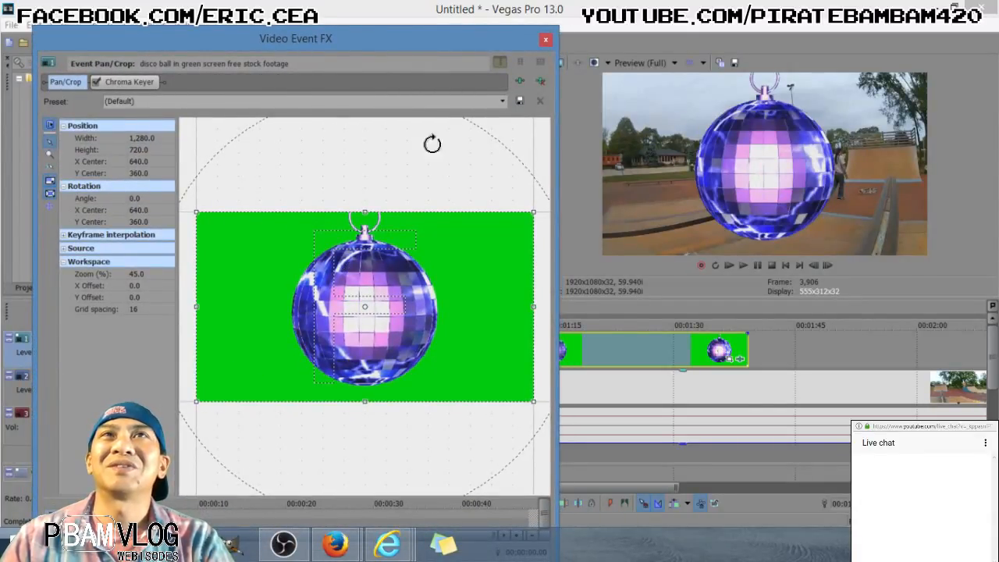
{"action": "left_click", "coordinate": [610, 351]}
{"action": "left_click", "coordinate": [653, 353]}
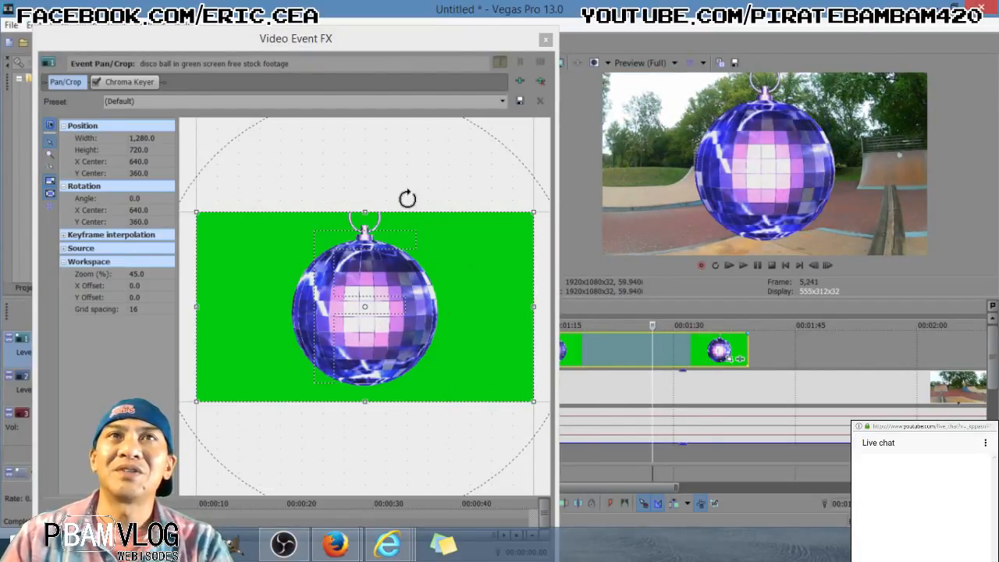
Reposition the Pan/Crop window to expose its keyframe rows, and look at the Mask settings before returning to Position
{"action": "left_click", "coordinate": [431, 402]}
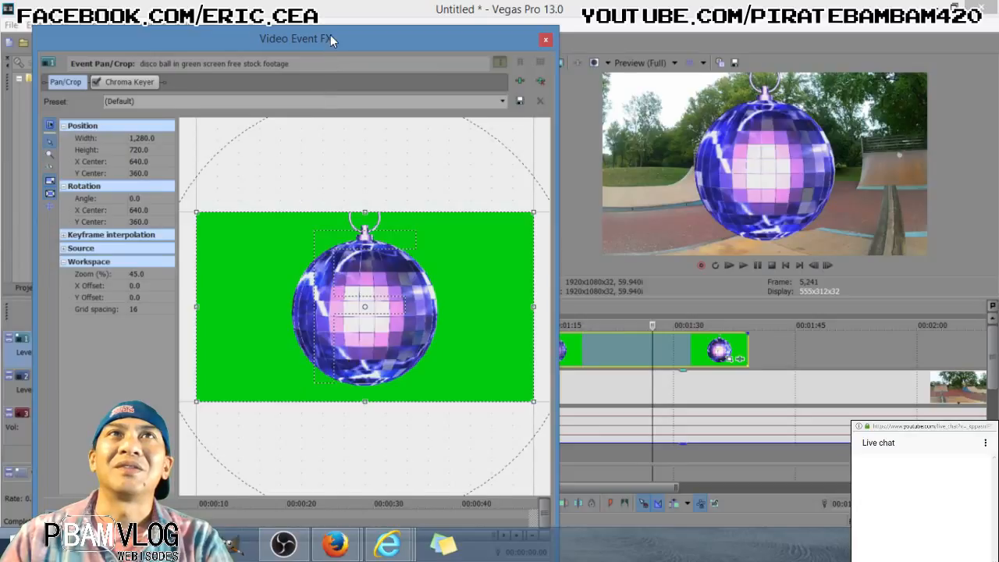
{"action": "left_click_drag", "start_coordinate": [330, 34], "coordinate": [339, 18]}
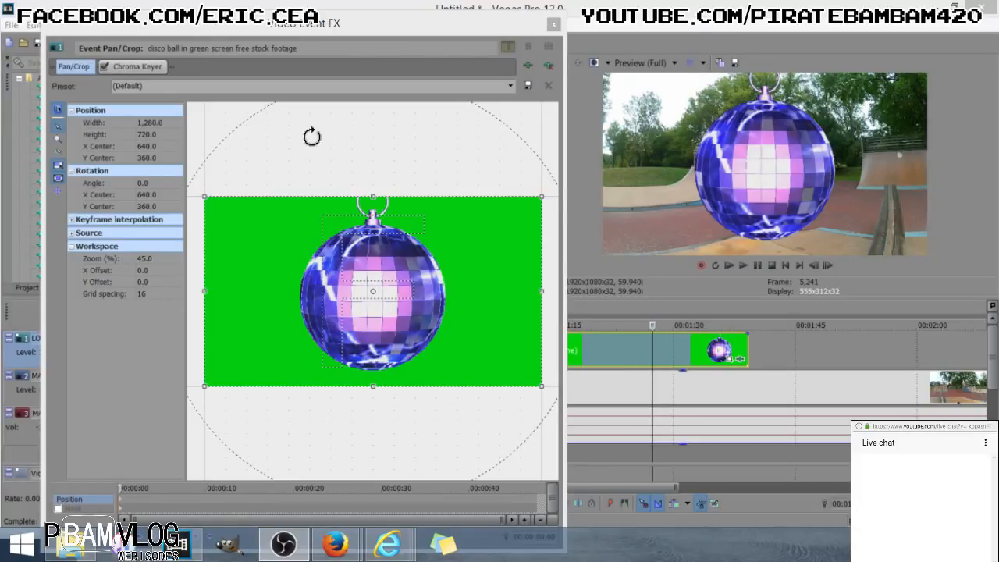
{"action": "mouse_move", "coordinate": [375, 25]}
{"action": "left_mouse_down"}
{"action": "mouse_move", "coordinate": [386, 17]}
{"action": "mouse_move", "coordinate": [382, 31]}
{"action": "left_mouse_up"}
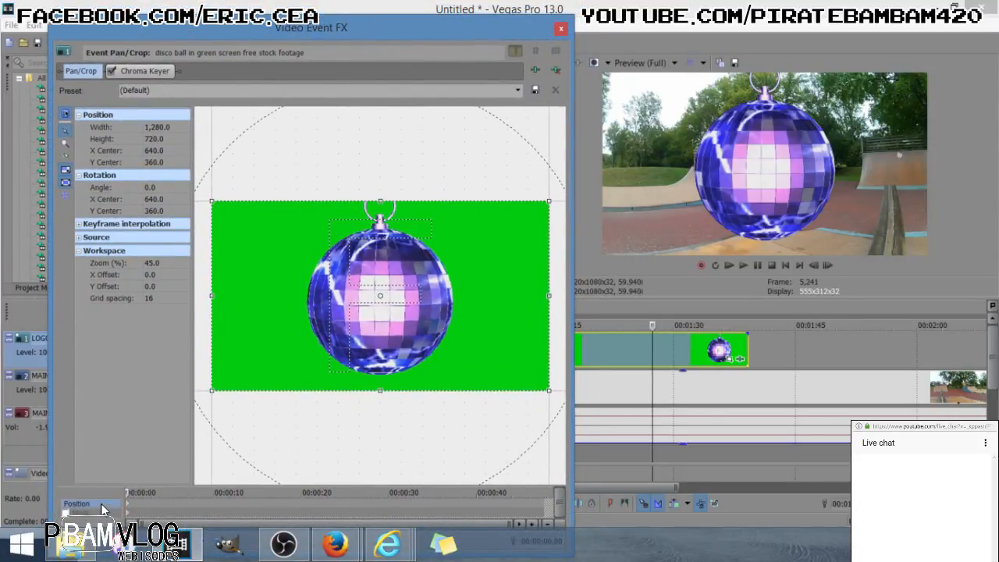
{"action": "left_click", "coordinate": [100, 514]}
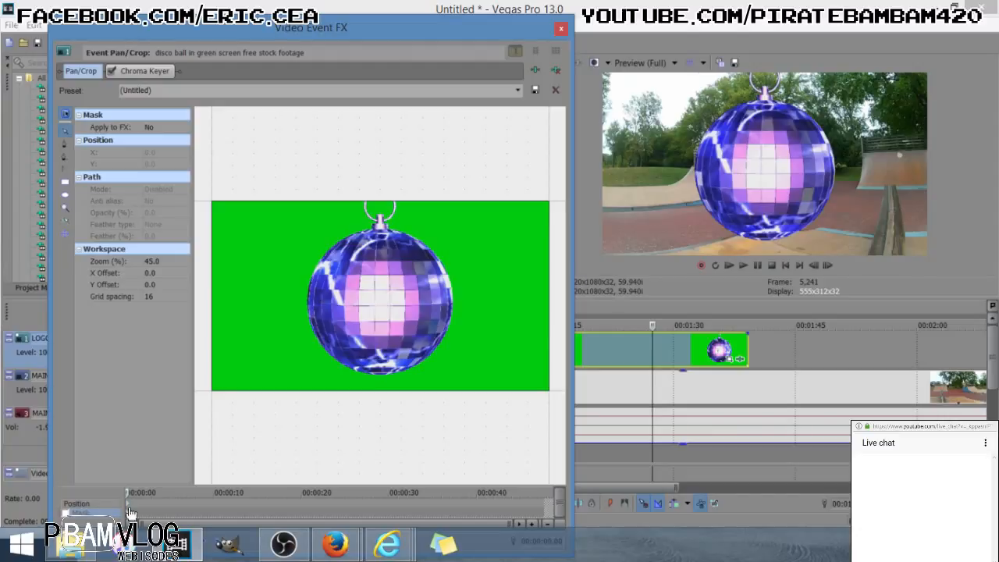
{"action": "left_click", "coordinate": [97, 502]}
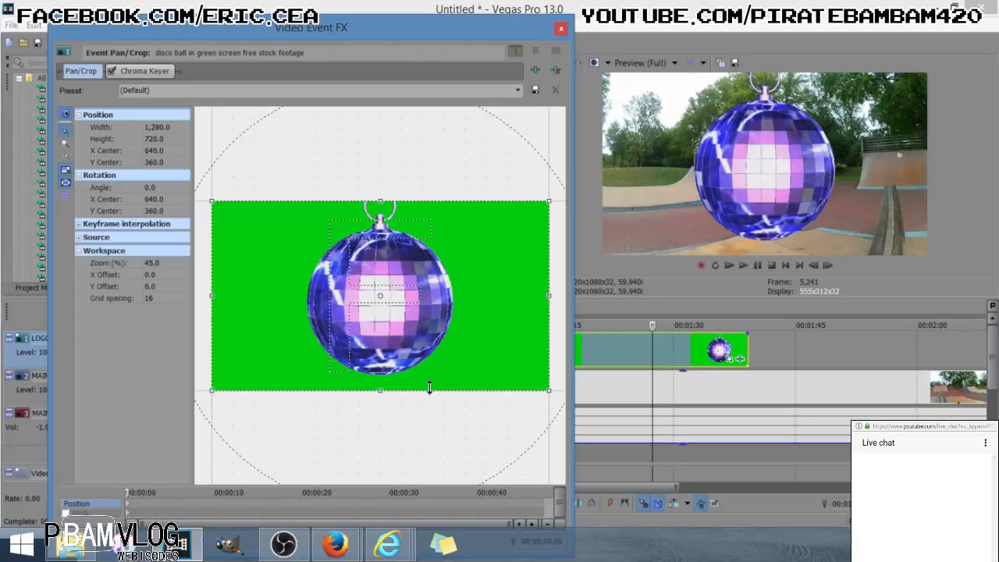
Shrink the disco ball in the picture by enlarging its crop frame to 1,548.5 by 871.0, and widen the Pan/Crop window
{"action": "left_click_drag", "start_coordinate": [430, 387], "coordinate": [429, 393]}
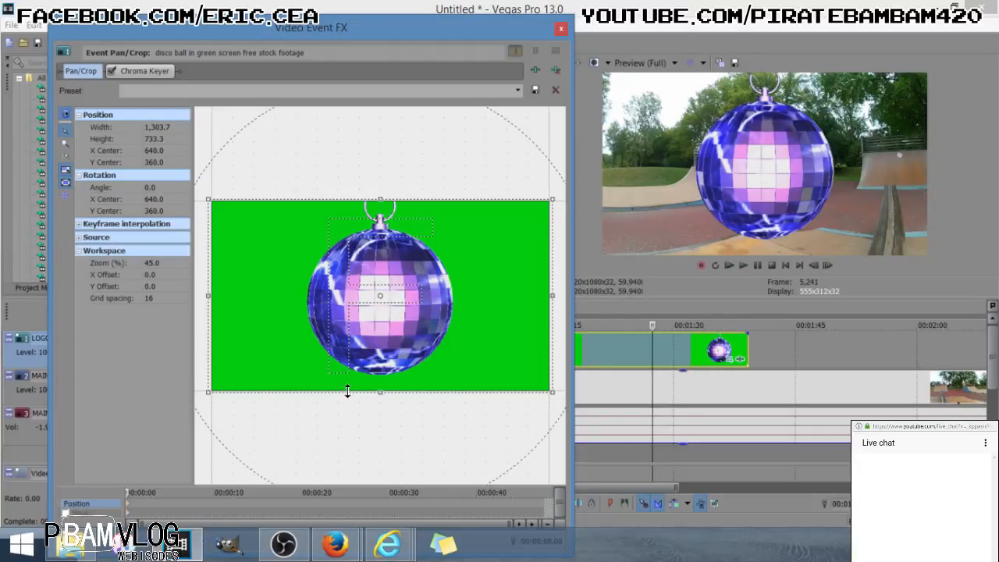
{"action": "left_click_drag", "start_coordinate": [347, 391], "coordinate": [354, 432]}
{"action": "left_click_drag", "start_coordinate": [363, 398], "coordinate": [367, 409]}
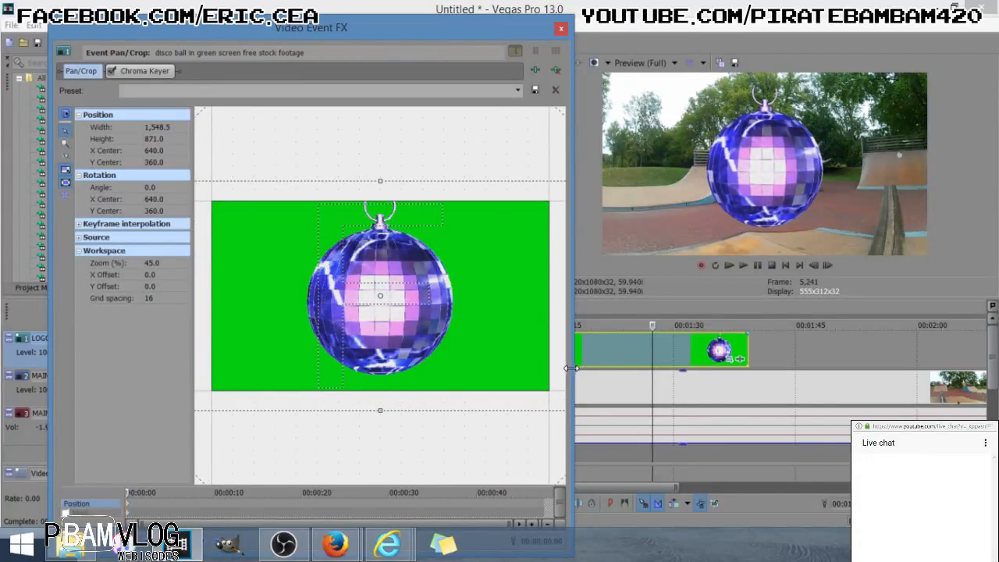
{"action": "left_click_drag", "start_coordinate": [571, 369], "coordinate": [656, 369]}
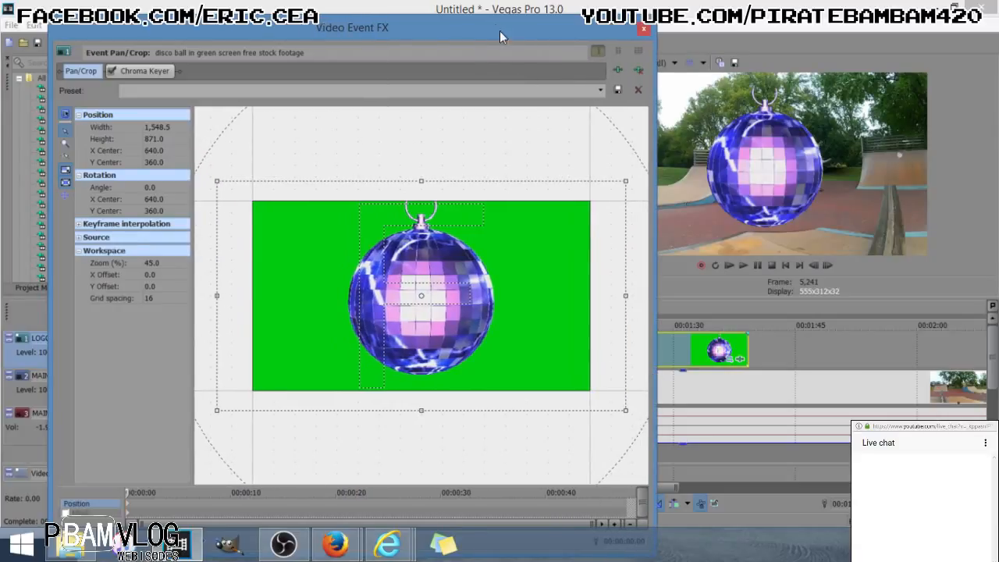
Resize the disco ball's crop frame to 987.9 by 759.7 centred at 702.2, 286.7, and check the frame at 00:01:25.21
{"action": "left_click_drag", "start_coordinate": [499, 31], "coordinate": [418, 26]}
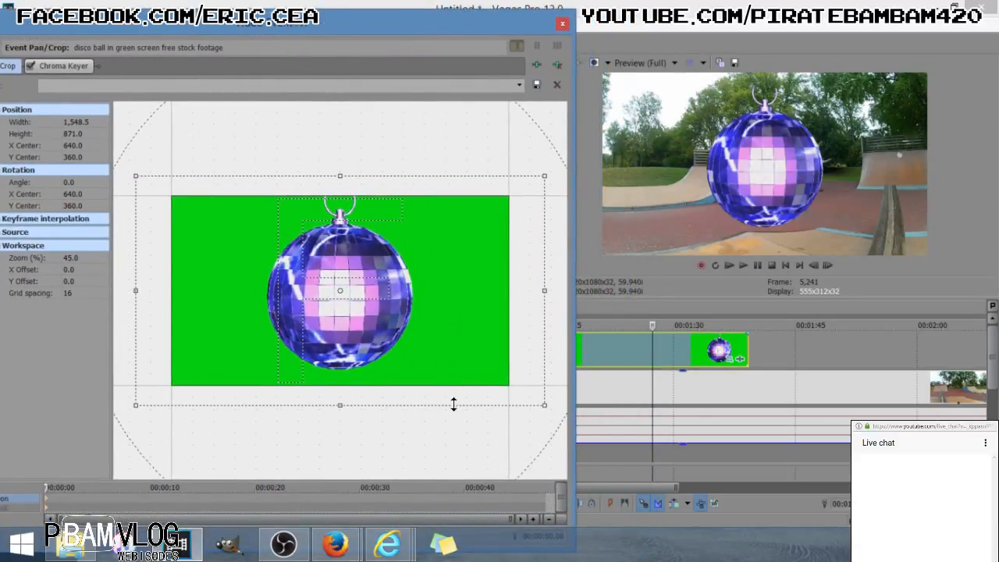
{"action": "left_click_drag", "start_coordinate": [454, 403], "coordinate": [468, 383]}
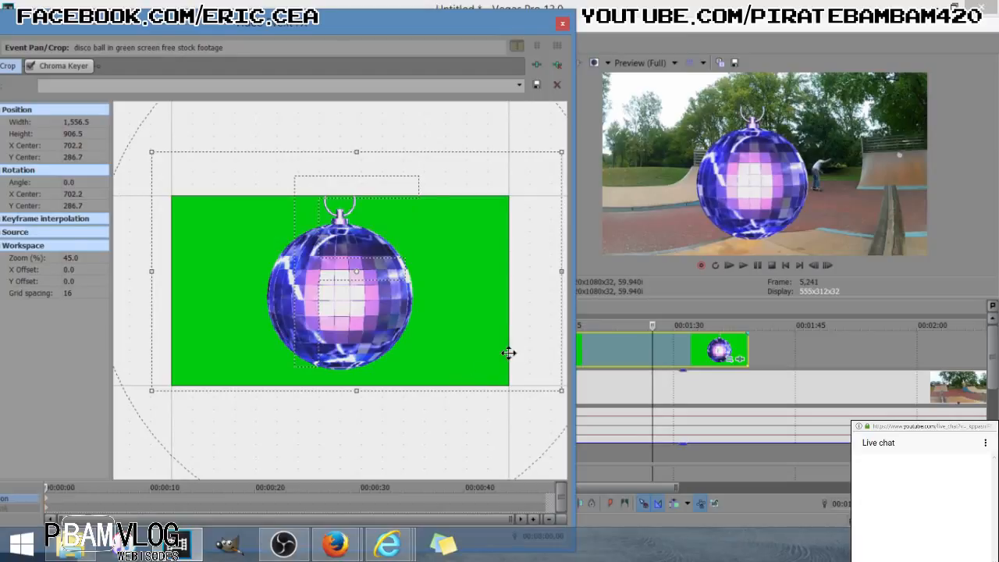
{"action": "left_click_drag", "start_coordinate": [560, 323], "coordinate": [430, 331]}
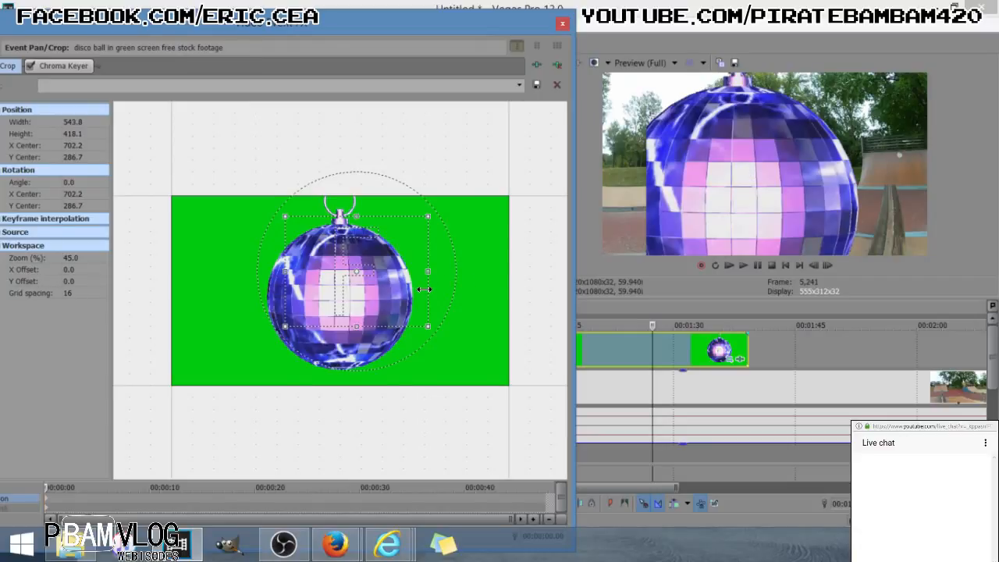
{"action": "left_click_drag", "start_coordinate": [424, 289], "coordinate": [482, 314]}
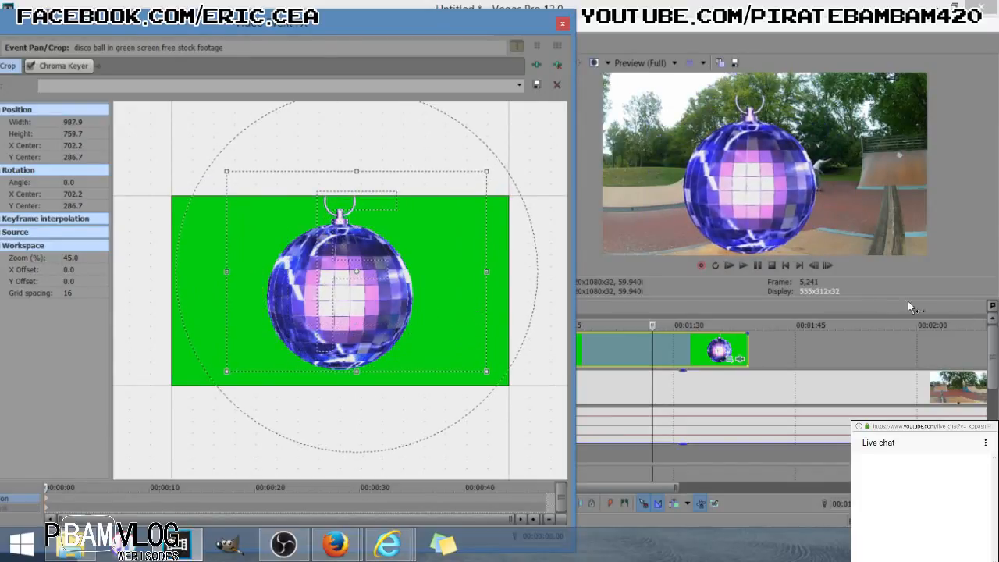
{"action": "left_click", "coordinate": [634, 352]}
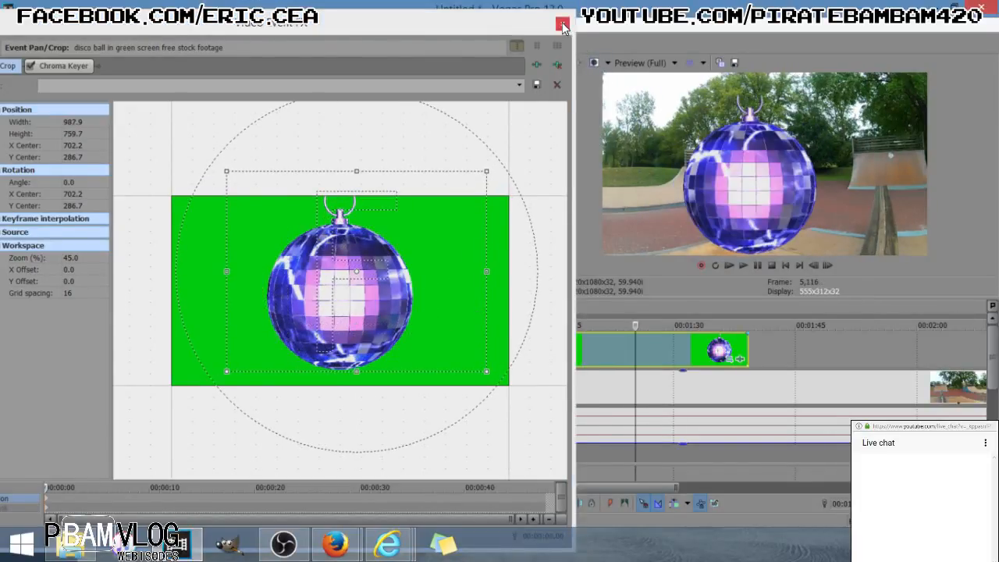
{"action": "left_click", "coordinate": [562, 23]}
{"action": "right_click", "coordinate": [600, 342]}
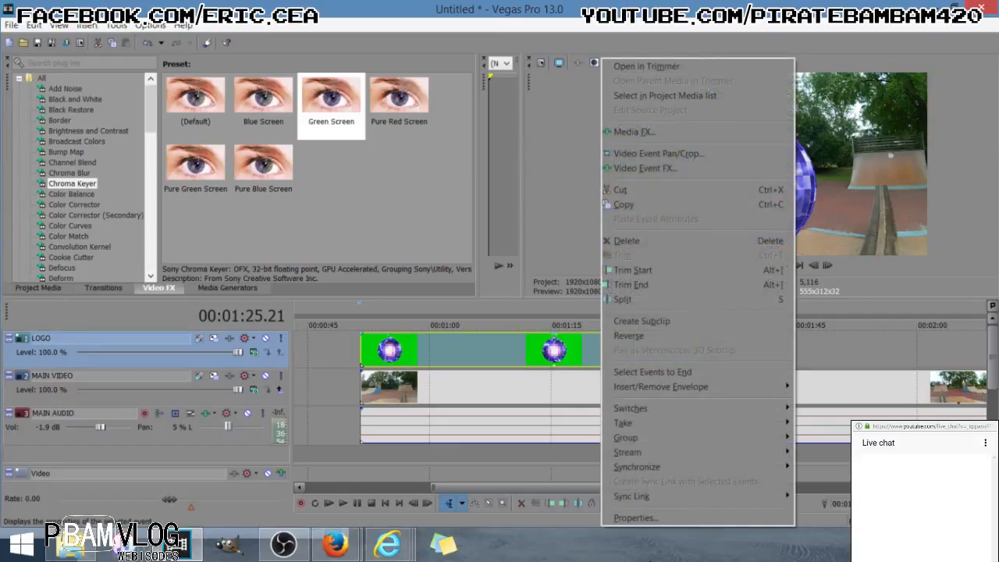
{"action": "left_click", "coordinate": [634, 518]}
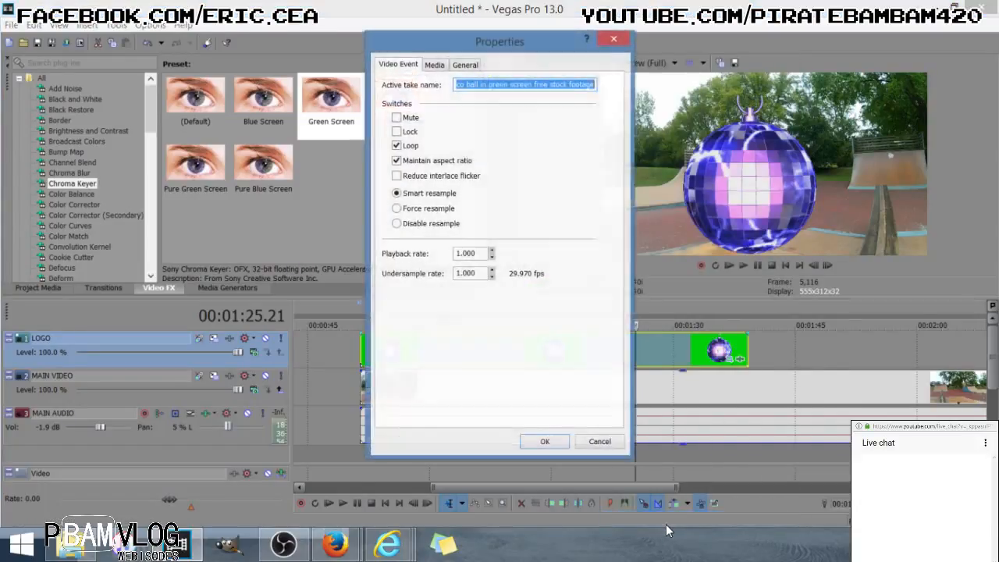
{"action": "left_click", "coordinate": [397, 177]}
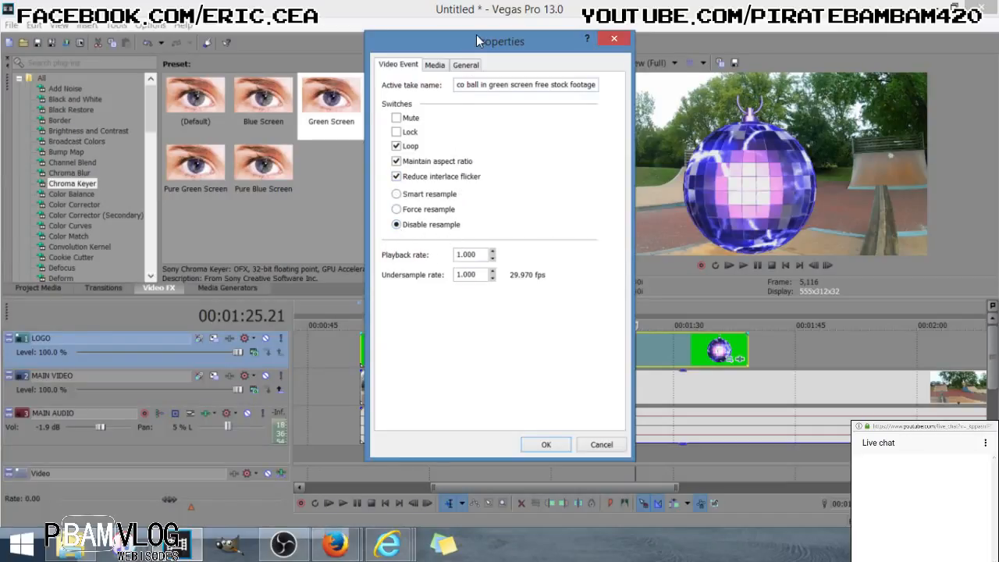
{"action": "left_click_drag", "start_coordinate": [476, 35], "coordinate": [257, 85]}
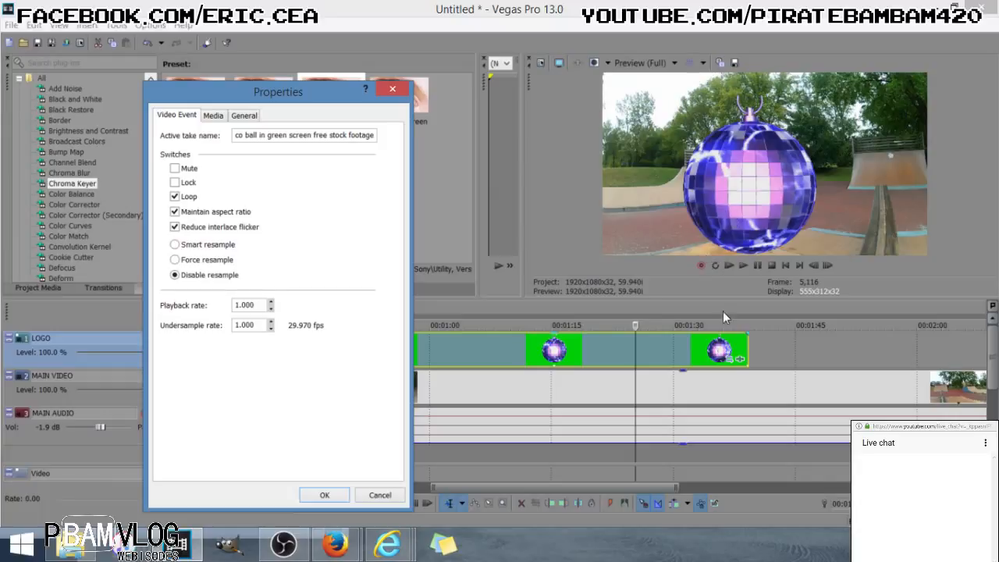
{"action": "left_click", "coordinate": [393, 496]}
Shrink the disco ball's crop frame to 530.1 by 407.6, and set its properties to Reduce interlace flicker, Disable resample and no Maintain aspect ratio
{"action": "left_click", "coordinate": [735, 359]}
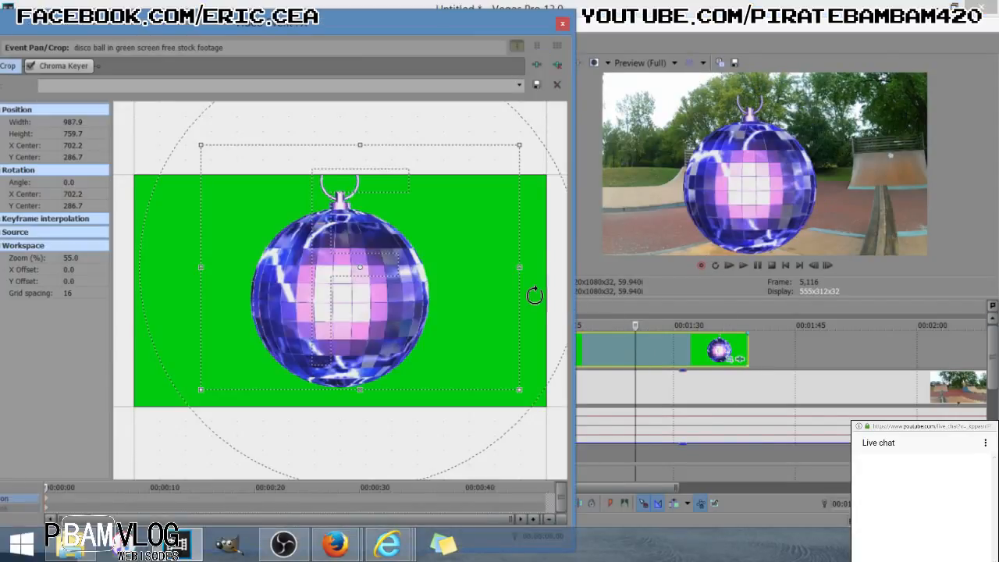
{"action": "left_click_drag", "start_coordinate": [517, 292], "coordinate": [442, 299]}
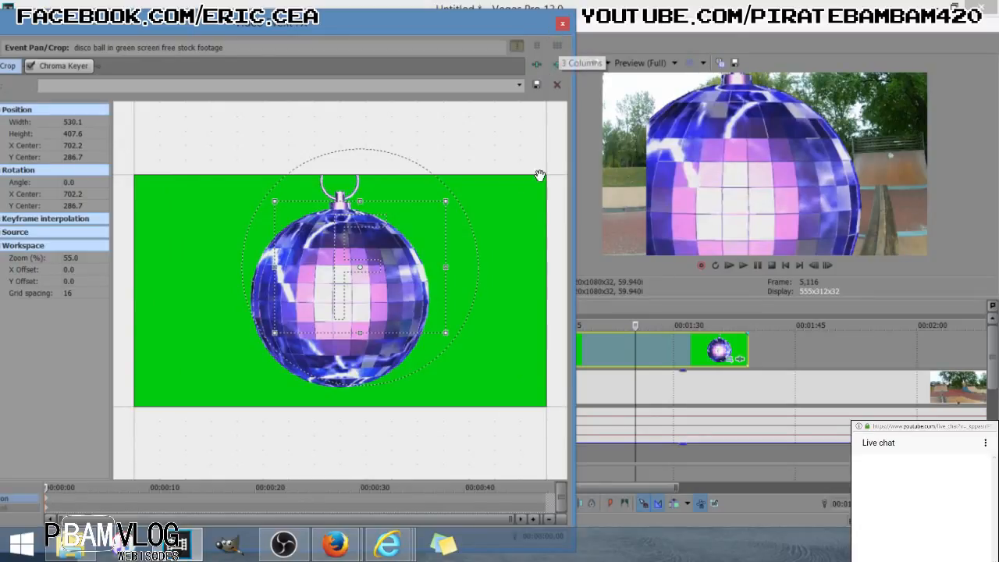
{"action": "right_click", "coordinate": [684, 344]}
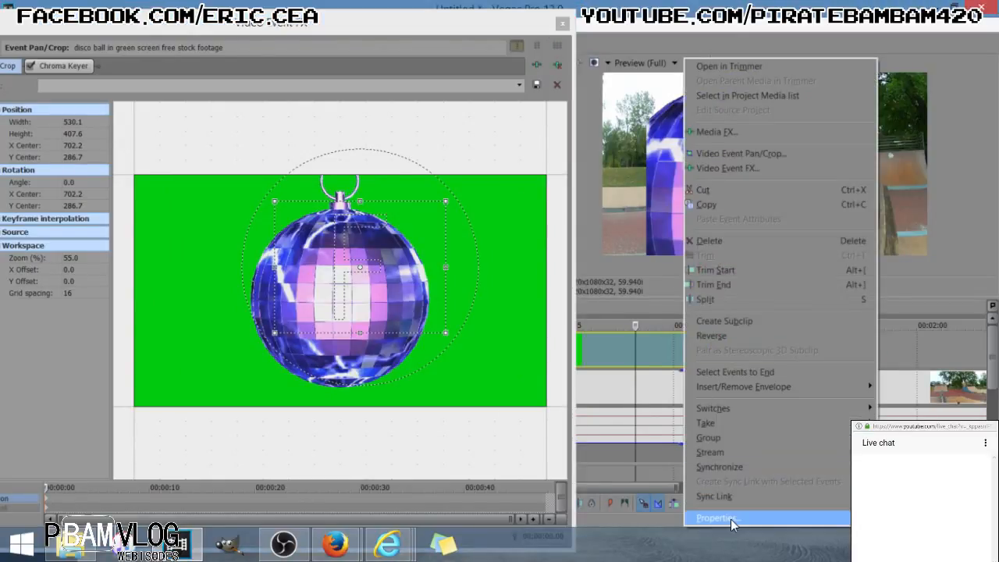
{"action": "left_click", "coordinate": [731, 520]}
{"action": "left_click_drag", "start_coordinate": [510, 43], "coordinate": [345, 56]}
{"action": "left_click", "coordinate": [231, 189]}
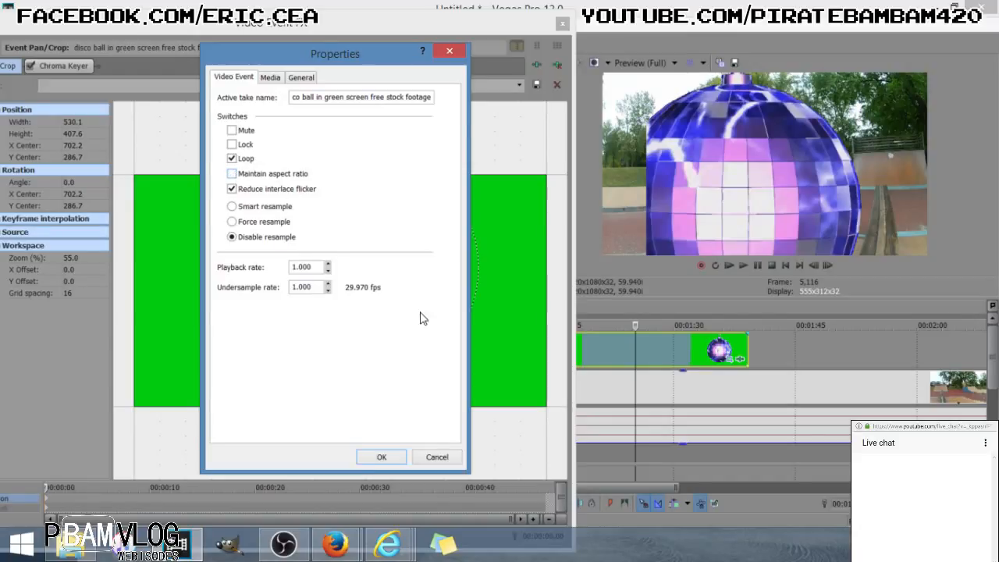
{"action": "left_click", "coordinate": [381, 457]}
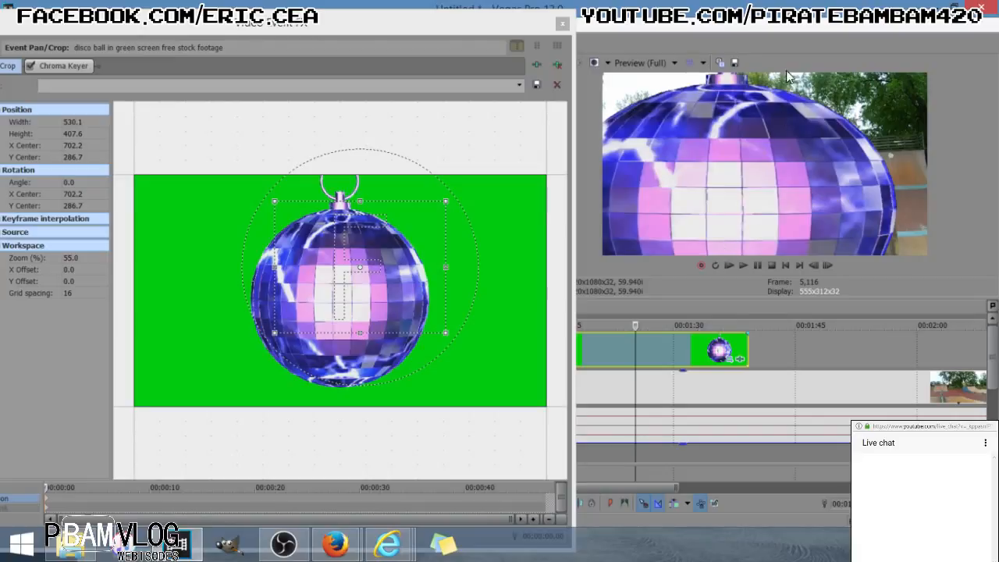
Show the Grid overlay on the video preview
{"action": "left_click", "coordinate": [689, 61]}
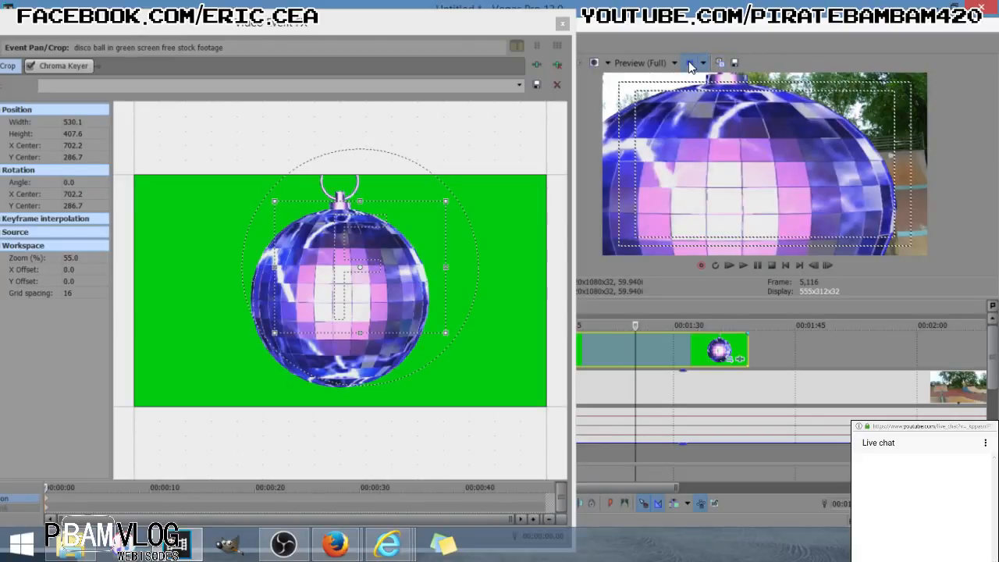
{"action": "left_click", "coordinate": [703, 63]}
{"action": "left_click", "coordinate": [715, 80]}
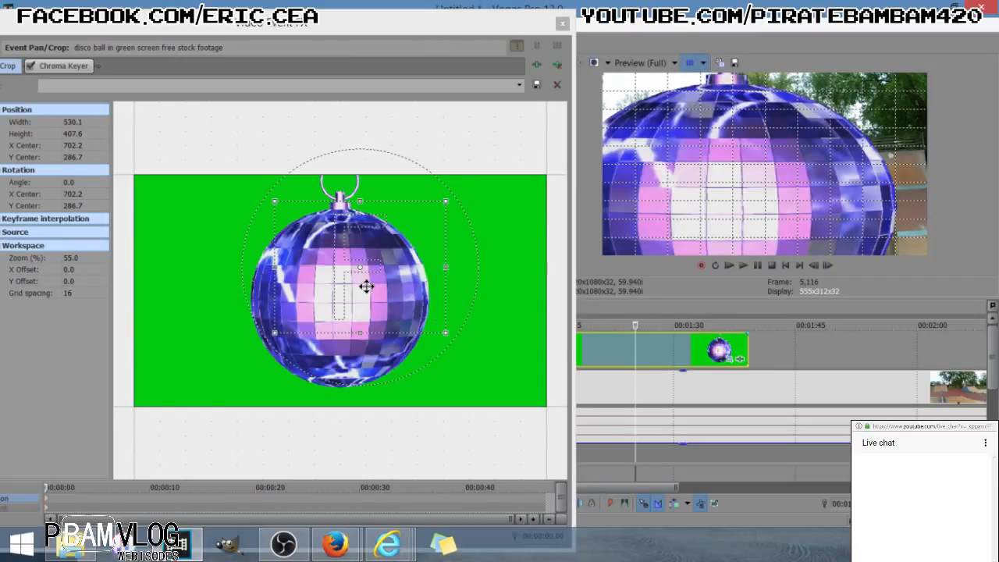
Reshape the disco ball's crop frame to 1,854.2 by 1,027.5 and centre it at X 1,189.1, Y 435.7
{"action": "left_click", "coordinate": [448, 288]}
{"action": "left_click_drag", "start_coordinate": [444, 290], "coordinate": [473, 275]}
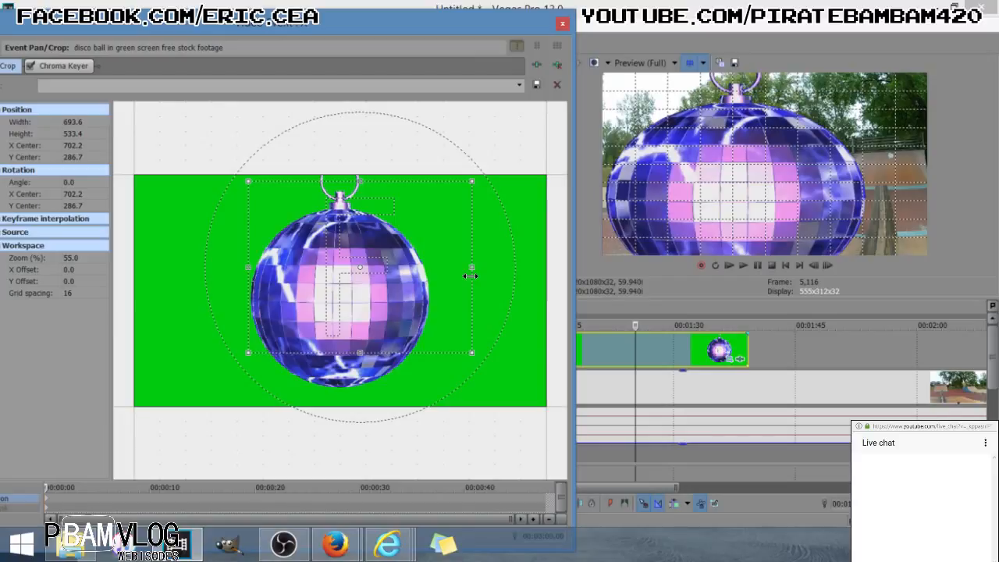
{"action": "left_click_drag", "start_coordinate": [471, 275], "coordinate": [514, 311]}
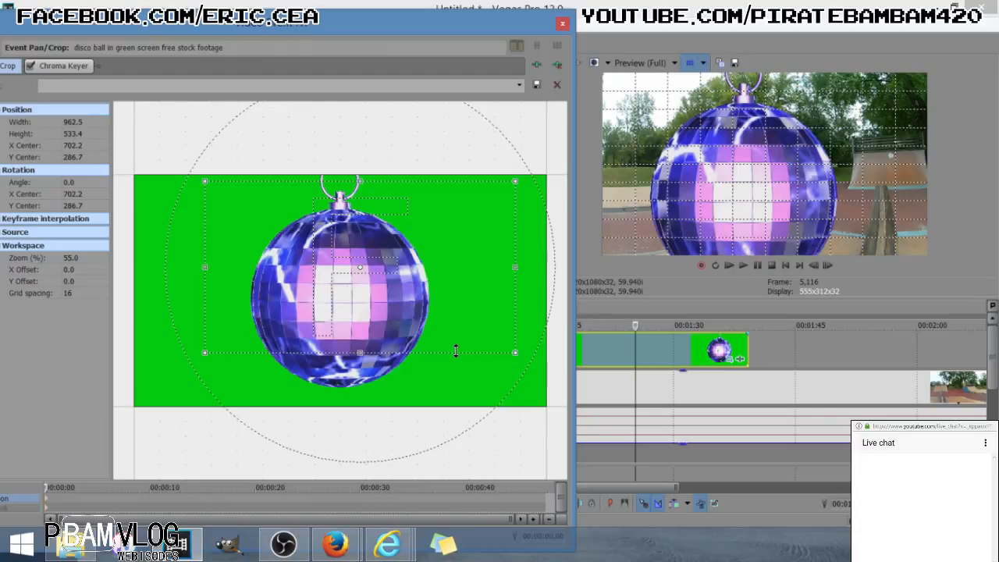
{"action": "left_click_drag", "start_coordinate": [456, 352], "coordinate": [466, 432]}
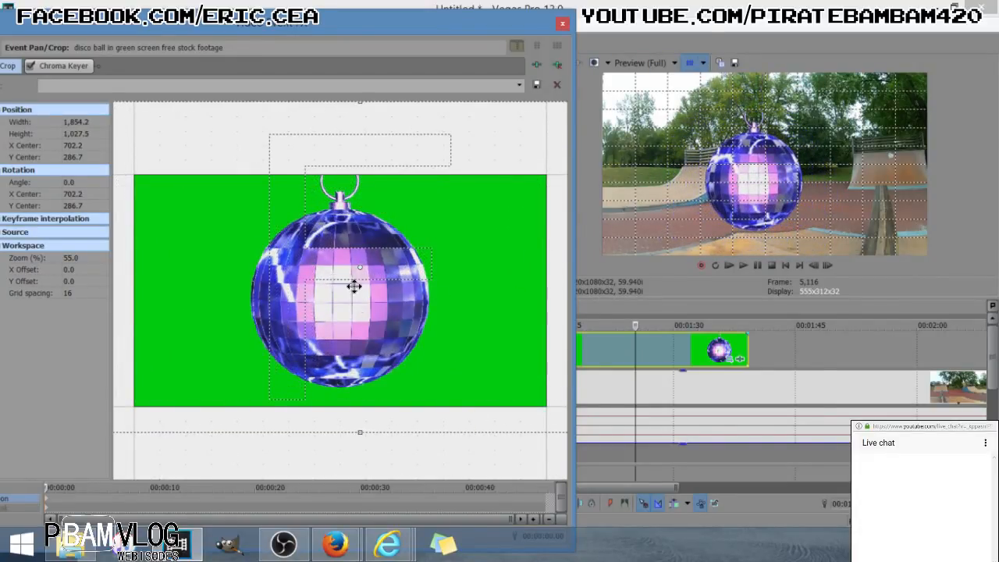
{"action": "left_click_drag", "start_coordinate": [355, 270], "coordinate": [504, 321]}
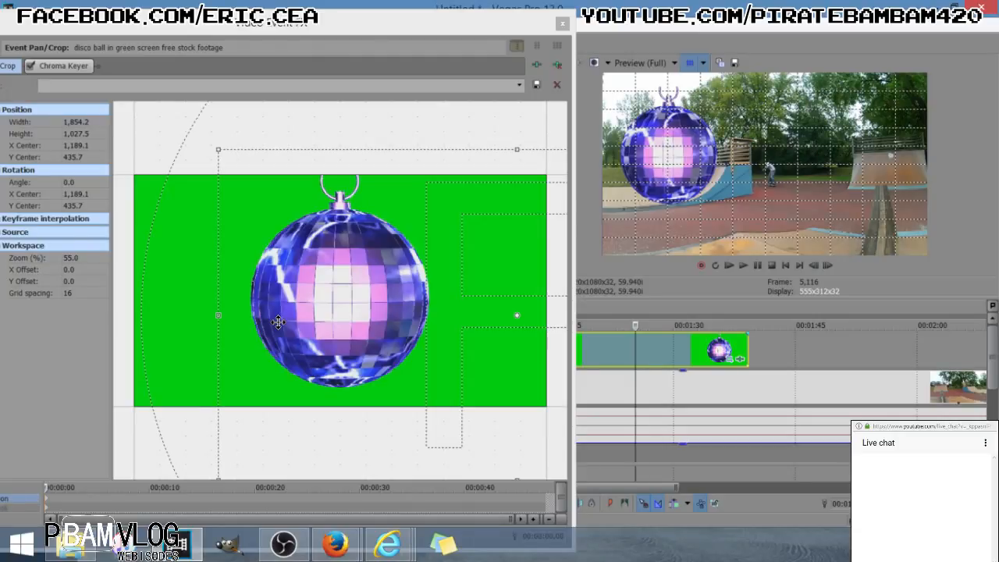
Switch the preview overlay from Grid to Safe Areas, and turn the overlay off
{"action": "left_click", "coordinate": [705, 63]}
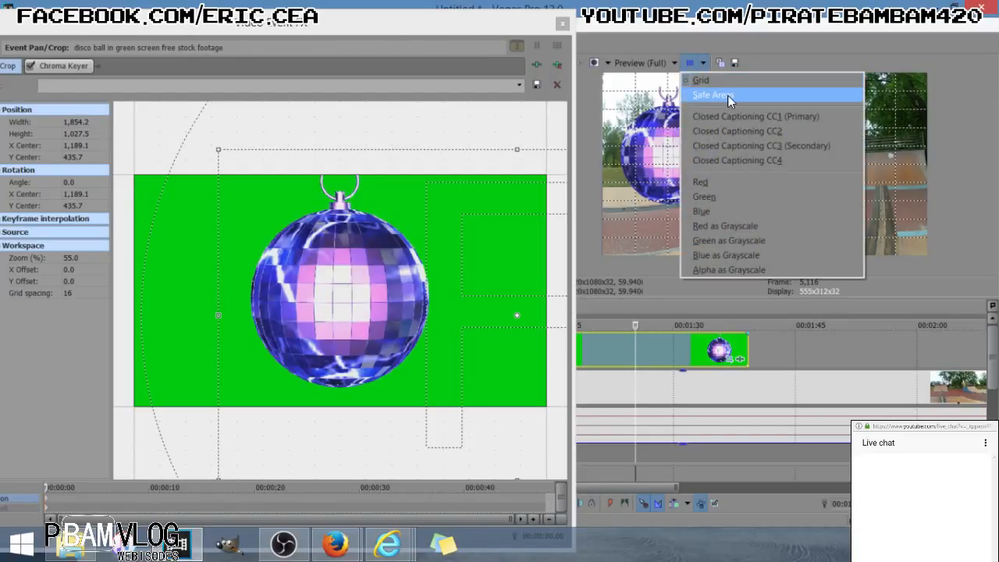
{"action": "left_click", "coordinate": [728, 95]}
{"action": "left_click", "coordinate": [690, 63]}
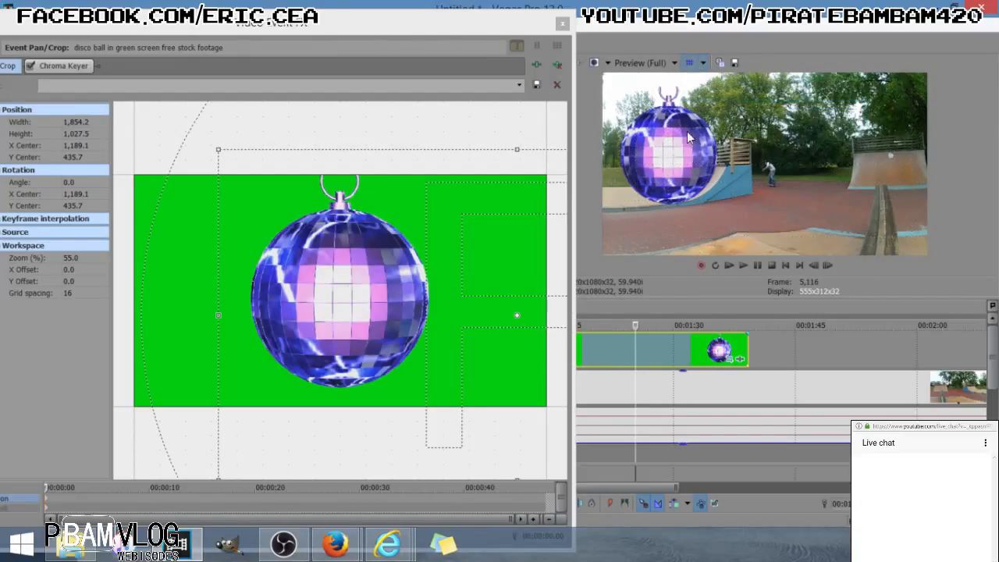
Enlarge the disco ball's crop frame to 3,630.3 by 2,011.7, centre it at X 619.5, Y 1,018.8, and close the Pan/Crop settings
{"action": "scroll", "coordinate": [553, 245], "scroll_direction": "down", "scroll_amount": 4}
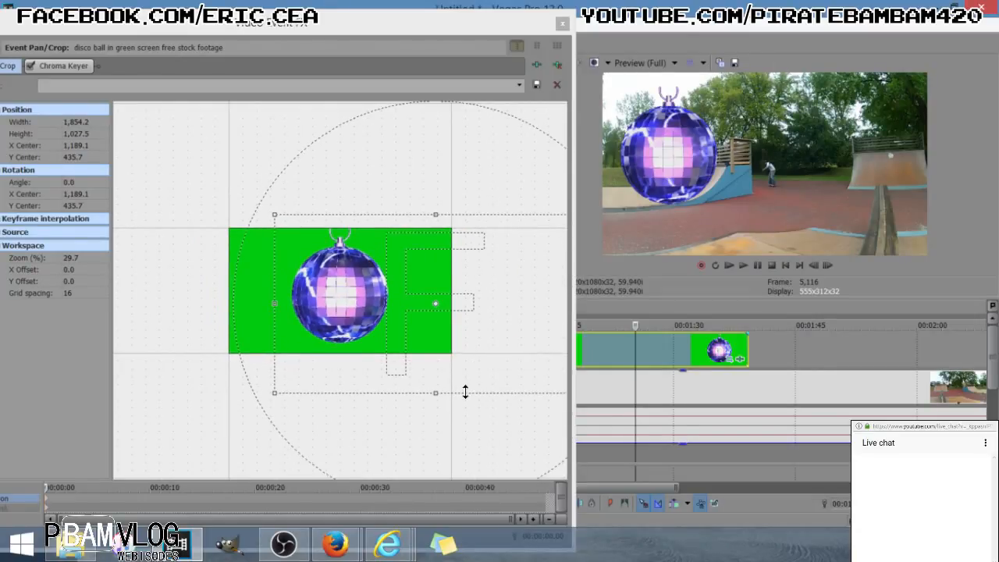
{"action": "left_click_drag", "start_coordinate": [467, 393], "coordinate": [460, 475]}
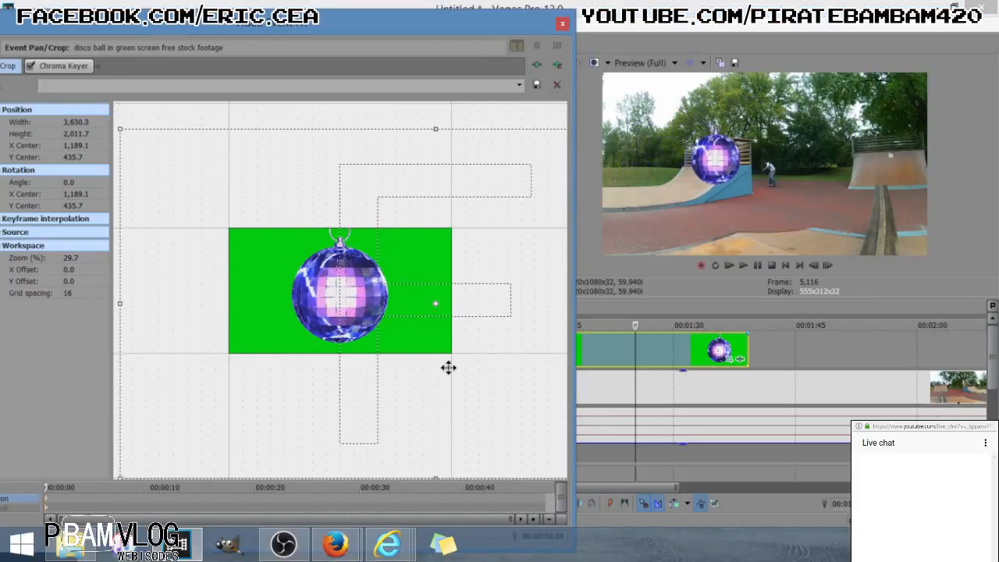
{"action": "left_click_drag", "start_coordinate": [458, 286], "coordinate": [361, 386]}
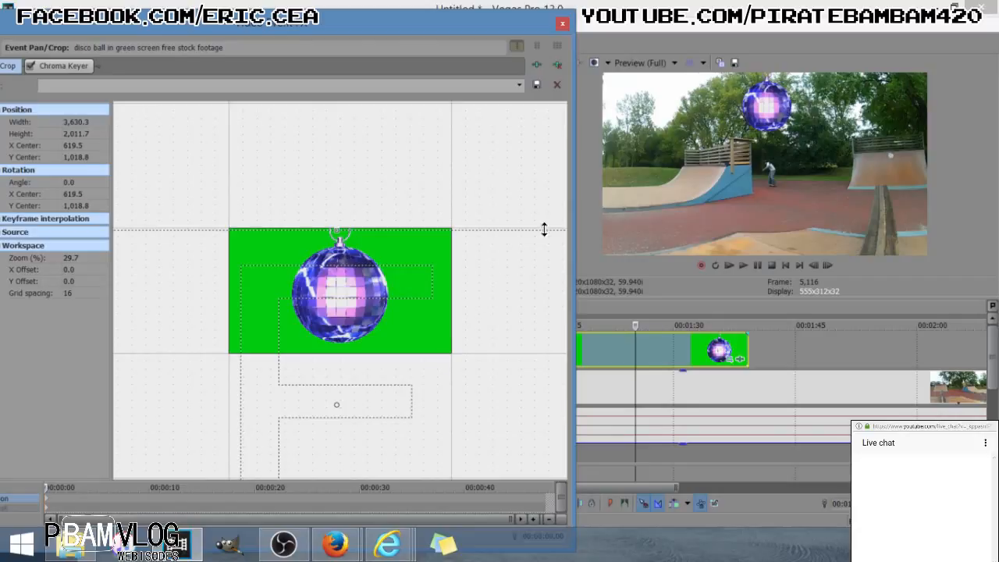
{"action": "left_click", "coordinate": [562, 23]}
Play the composite from 00:00:52.50 to check the small disco ball over the skatepark footage
{"action": "left_click", "coordinate": [371, 349]}
{"action": "key", "text": "space"}
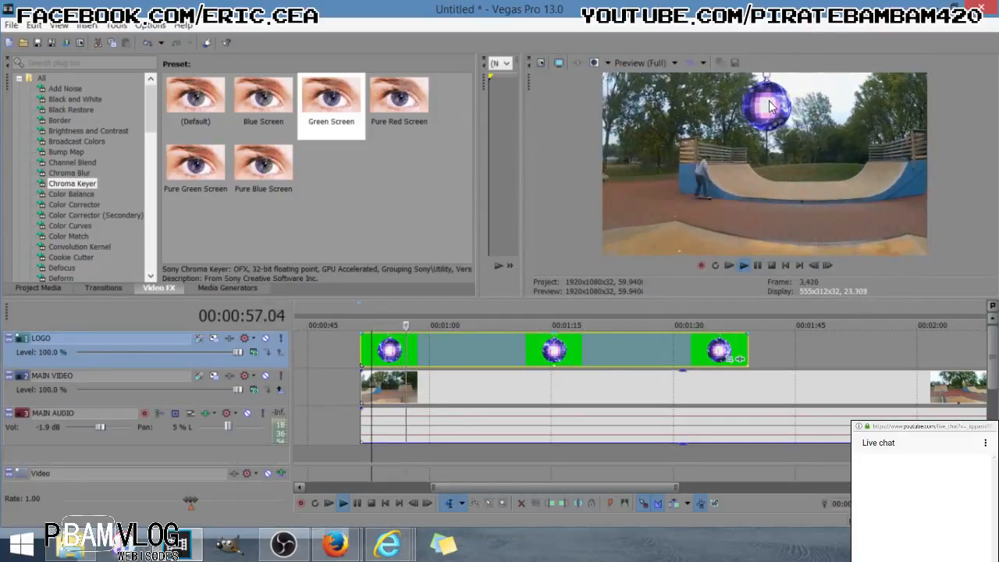
{"action": "key", "text": "space"}
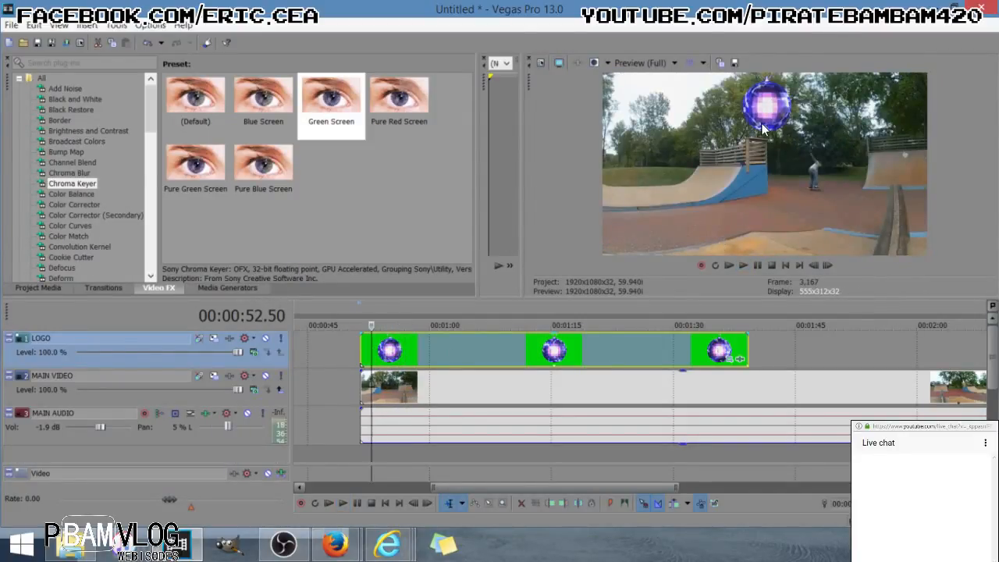
Apply the default Brightness and Contrast effect to the disco ball clip and set its contrast to -0.156
{"action": "left_click", "coordinate": [93, 206]}
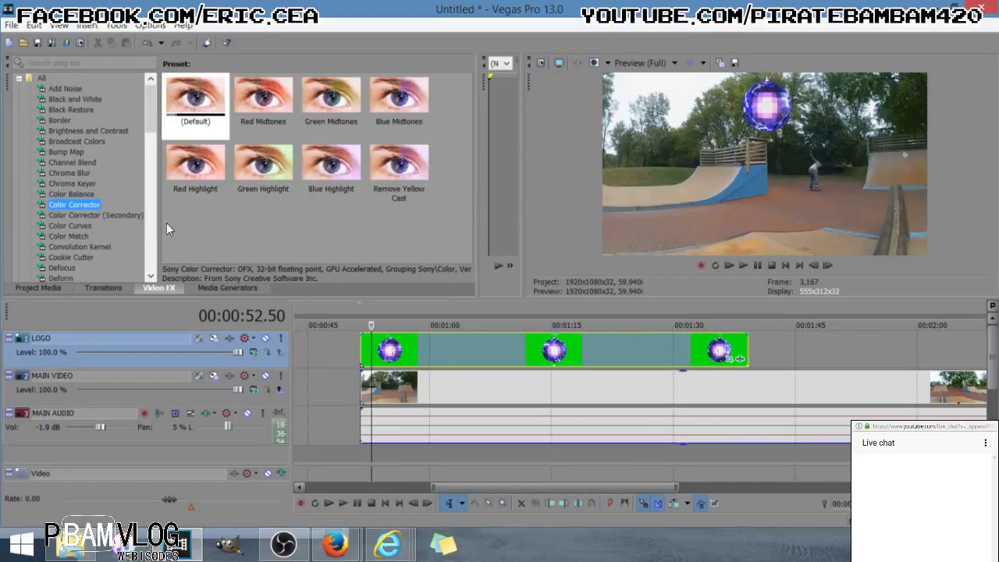
{"action": "left_click", "coordinate": [109, 133]}
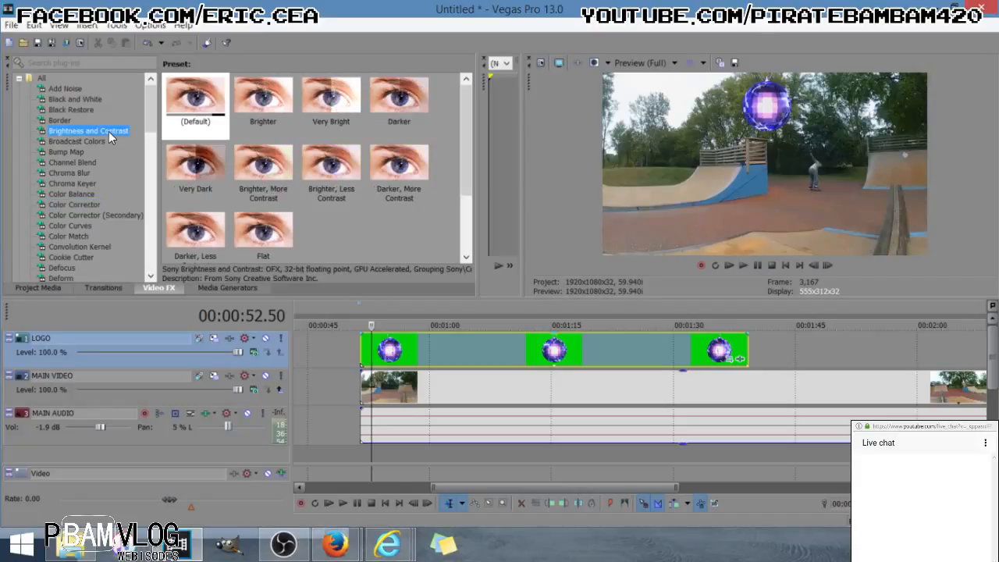
{"action": "left_click_drag", "start_coordinate": [592, 353], "coordinate": [593, 353]}
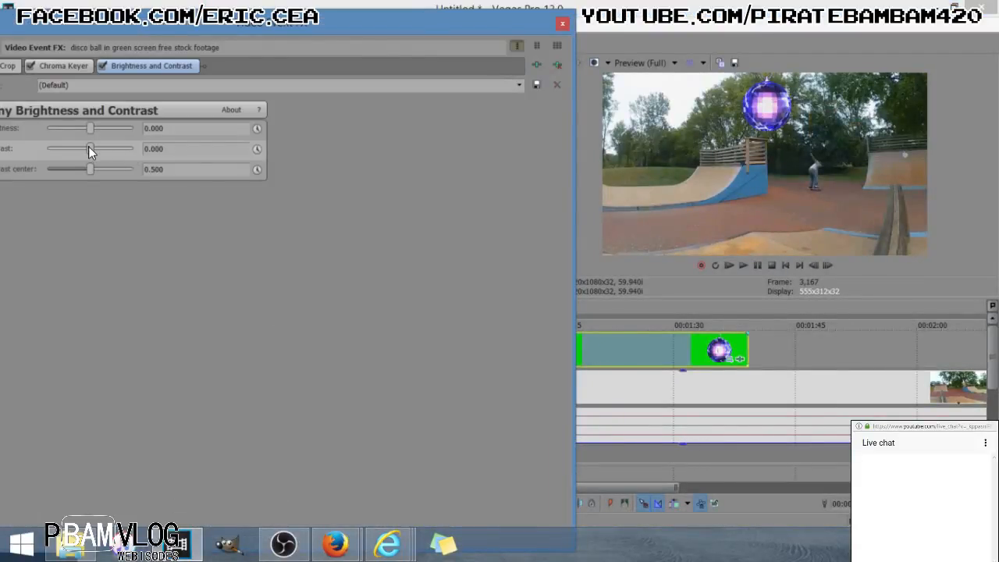
{"action": "mouse_move", "coordinate": [88, 146]}
{"action": "left_mouse_down"}
{"action": "mouse_move", "coordinate": [66, 156]}
{"action": "mouse_move", "coordinate": [83, 155]}
{"action": "left_mouse_up"}
{"action": "left_click_drag", "start_coordinate": [133, 148], "coordinate": [85, 151]}
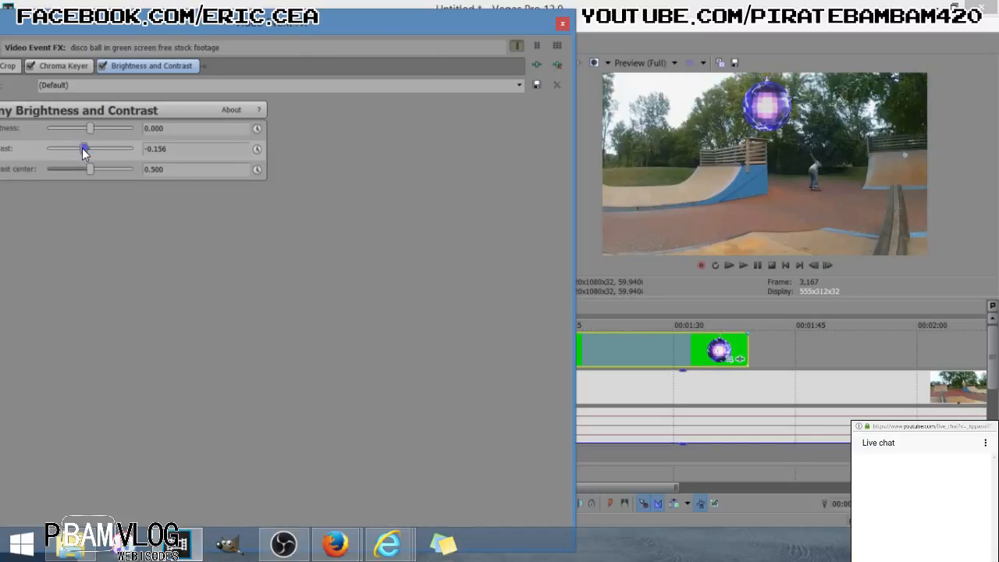
{"action": "left_click", "coordinate": [562, 23]}
Play the timeline from 00:00:54.17 to check the disco ball's adjusted contrast
{"action": "left_click", "coordinate": [381, 448]}
{"action": "key", "text": "space"}
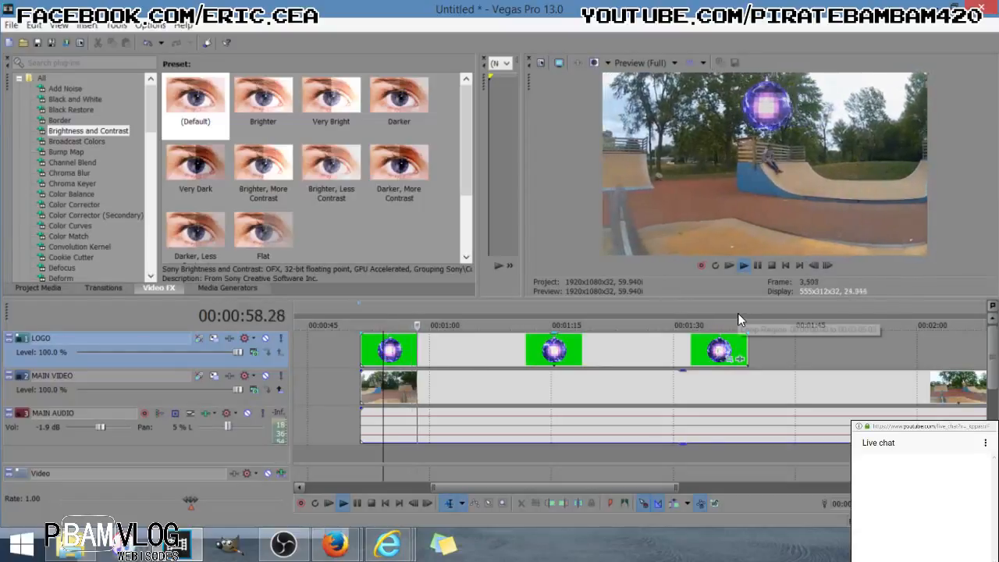
{"action": "key", "text": "space"}
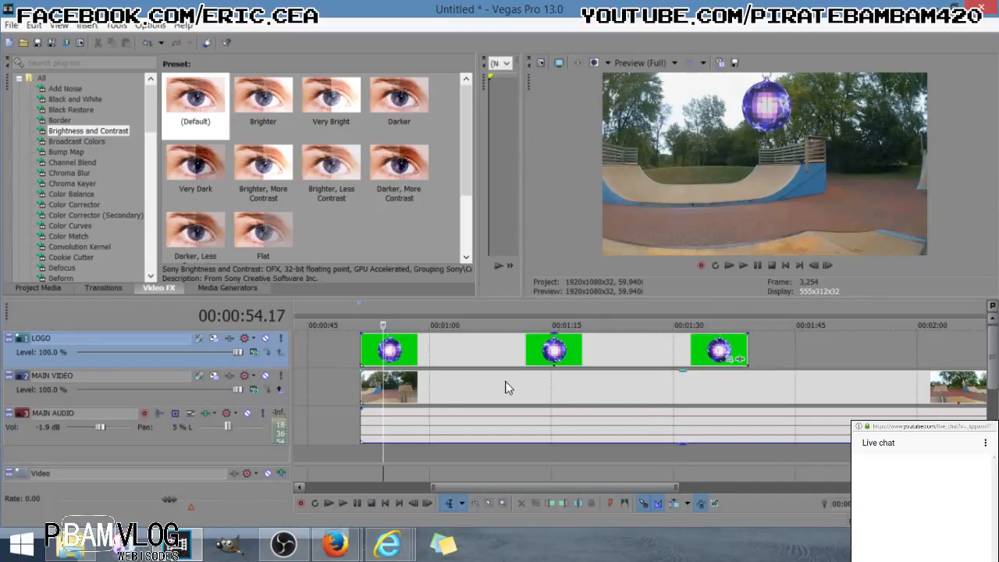
{"action": "mouse_move", "coordinate": [88, 553]}
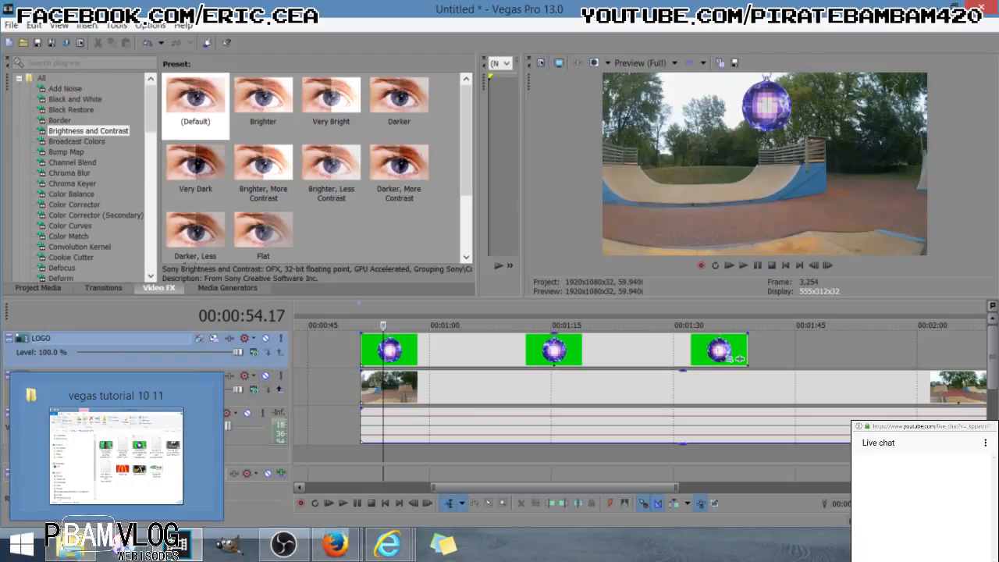
{"action": "mouse_move", "coordinate": [327, 554]}
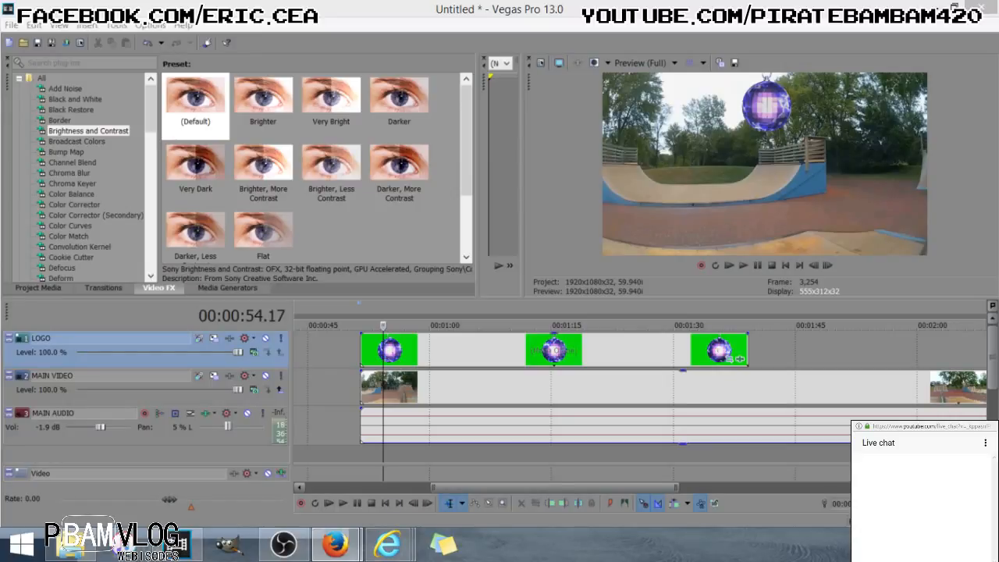
Switch to the Firefox window with YouTube, maximize it, and search for "4K GREEN SCREEN"
{"action": "left_click_drag", "start_coordinate": [0, 98], "coordinate": [470, 103]}
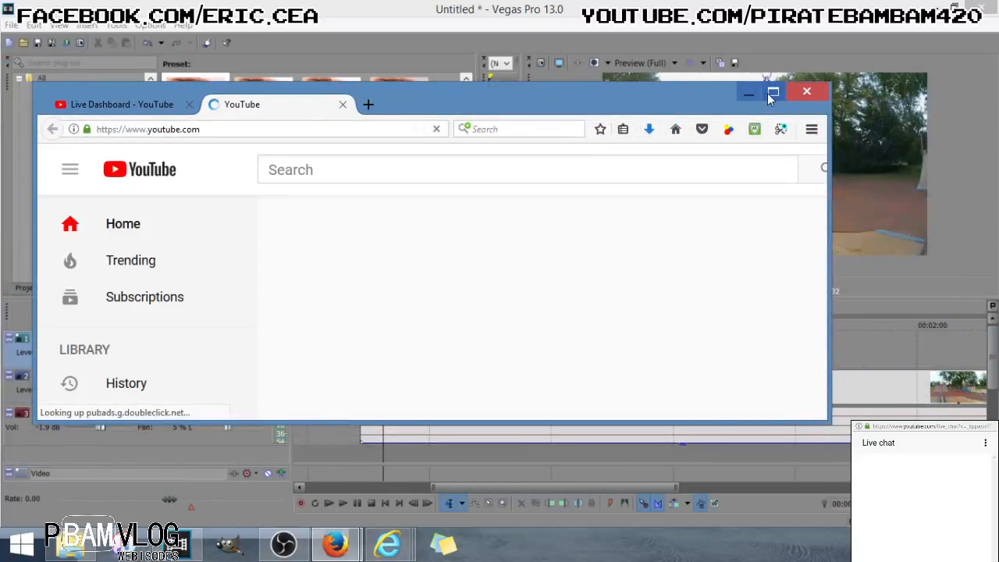
{"action": "left_click", "coordinate": [772, 93]}
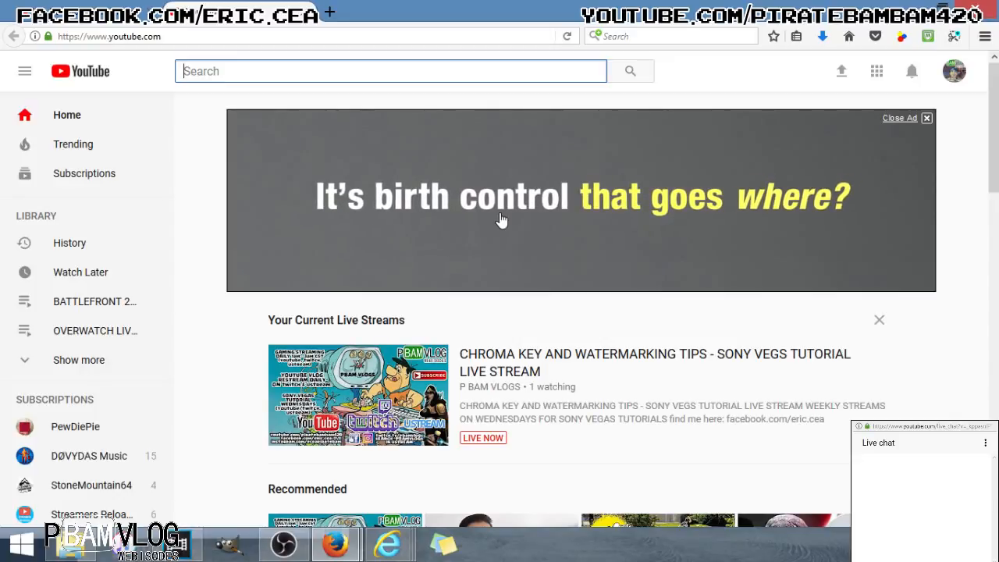
{"action": "type", "text": "4K"}
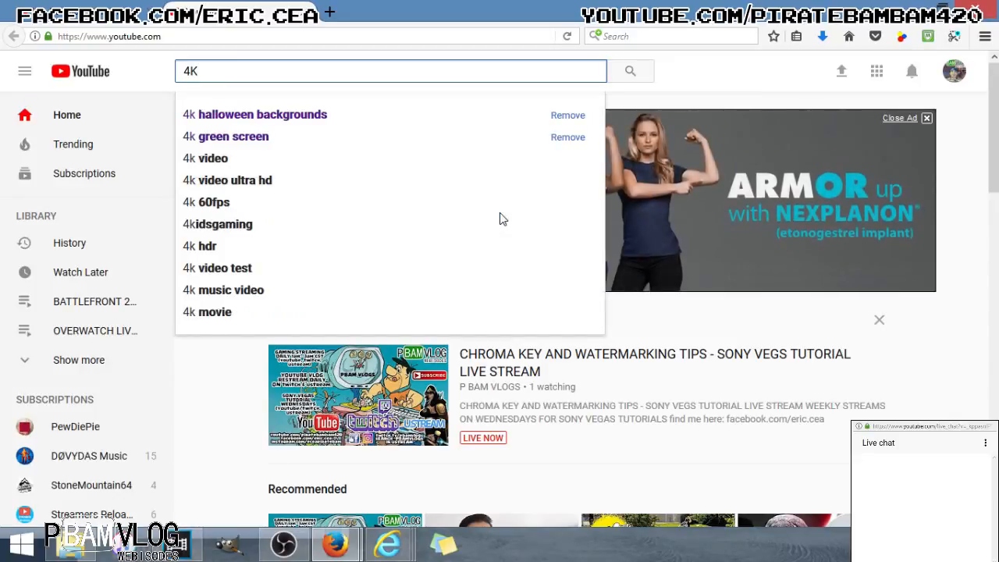
{"action": "type", "text": " GREEN"}
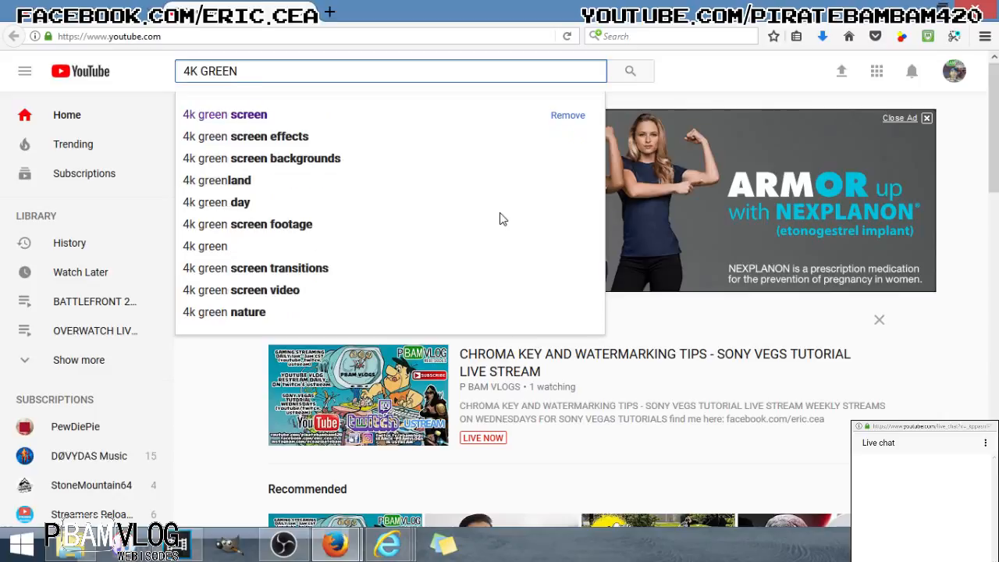
{"action": "type", "text": " SCREEN"}
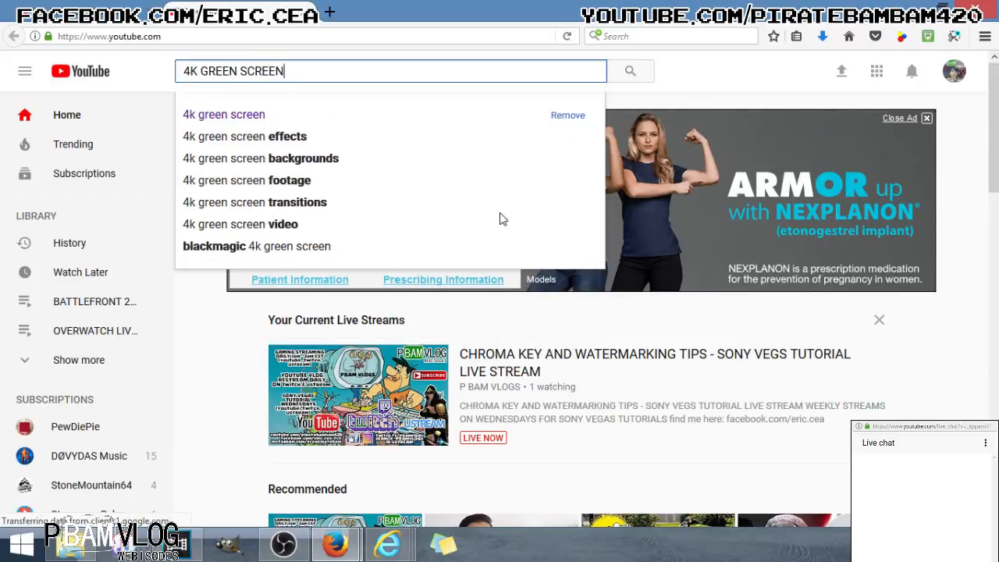
{"action": "key", "text": "Return"}
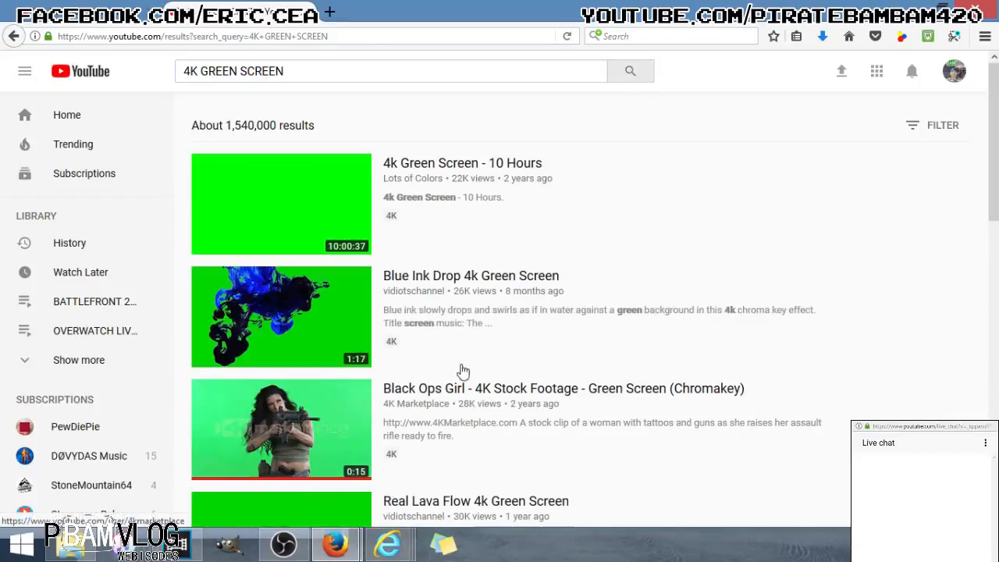
Browse the 4K green screen search results for clips suitable for chroma keying
{"action": "scroll", "coordinate": [444, 239], "scroll_direction": "down", "scroll_amount": 2}
{"action": "scroll", "coordinate": [447, 234], "scroll_direction": "up", "scroll_amount": 2}
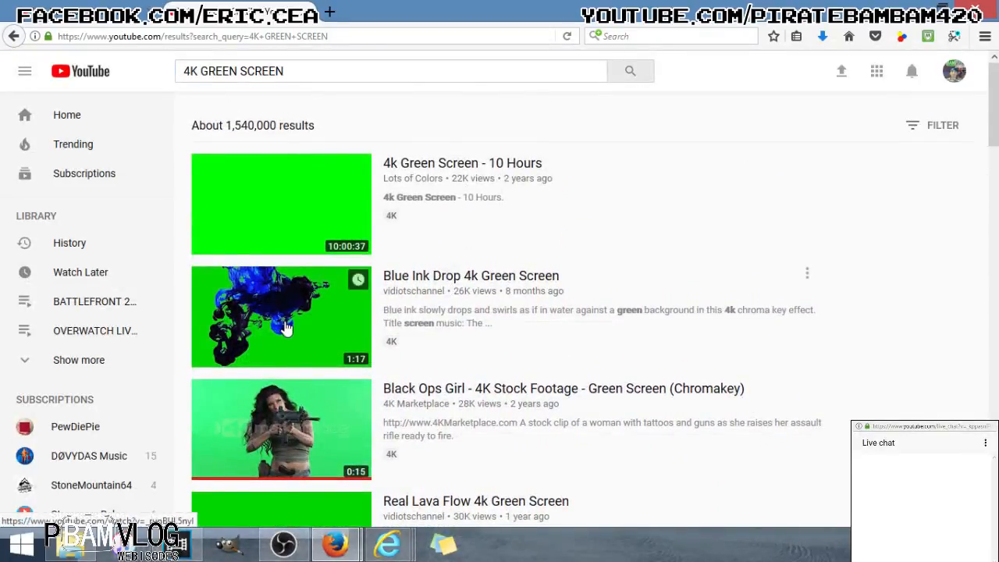
{"action": "scroll", "coordinate": [286, 336], "scroll_direction": "down", "scroll_amount": 3}
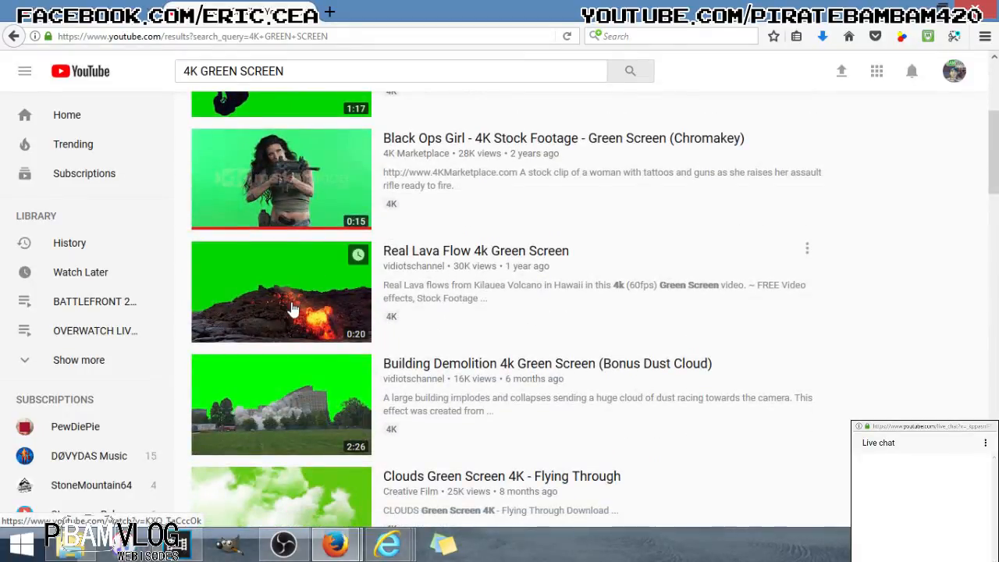
{"action": "scroll", "coordinate": [295, 312], "scroll_direction": "down", "scroll_amount": 1}
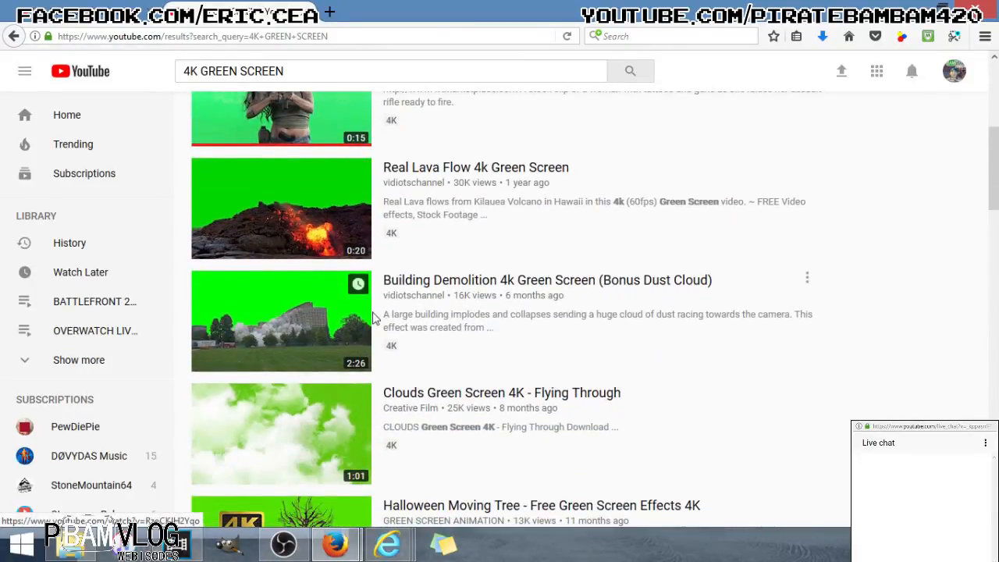
{"action": "scroll", "coordinate": [374, 317], "scroll_direction": "down", "scroll_amount": 5}
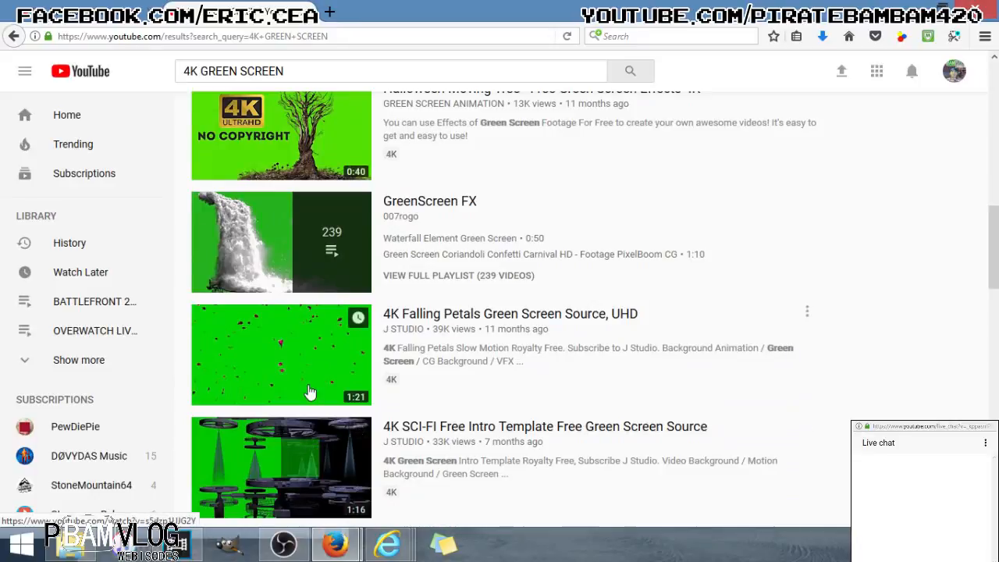
{"action": "scroll", "coordinate": [310, 392], "scroll_direction": "up", "scroll_amount": 6}
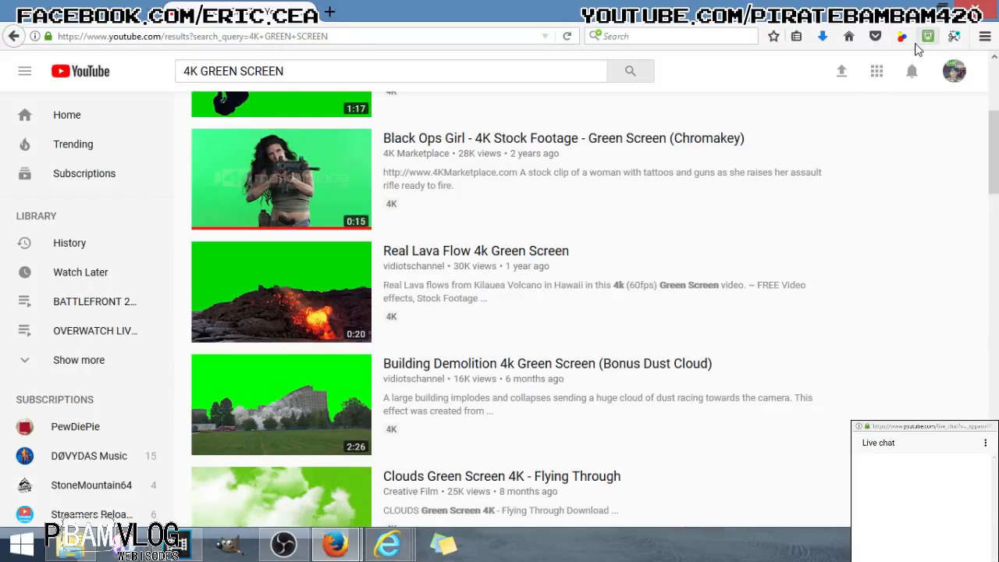
Check the browser's video download extension for detected media, close it, and return to Vegas Pro
{"action": "left_click", "coordinate": [903, 39]}
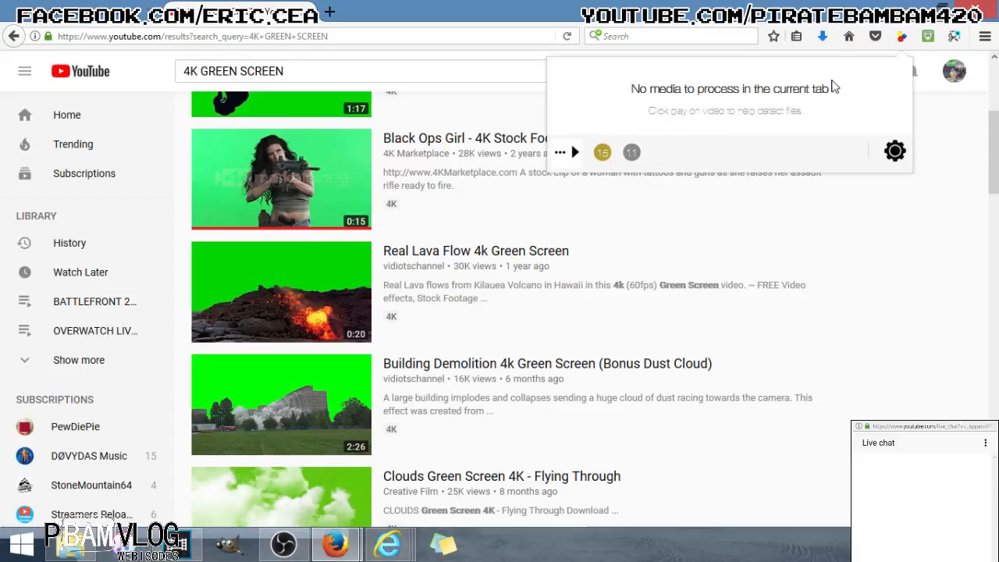
{"action": "left_click", "coordinate": [902, 37]}
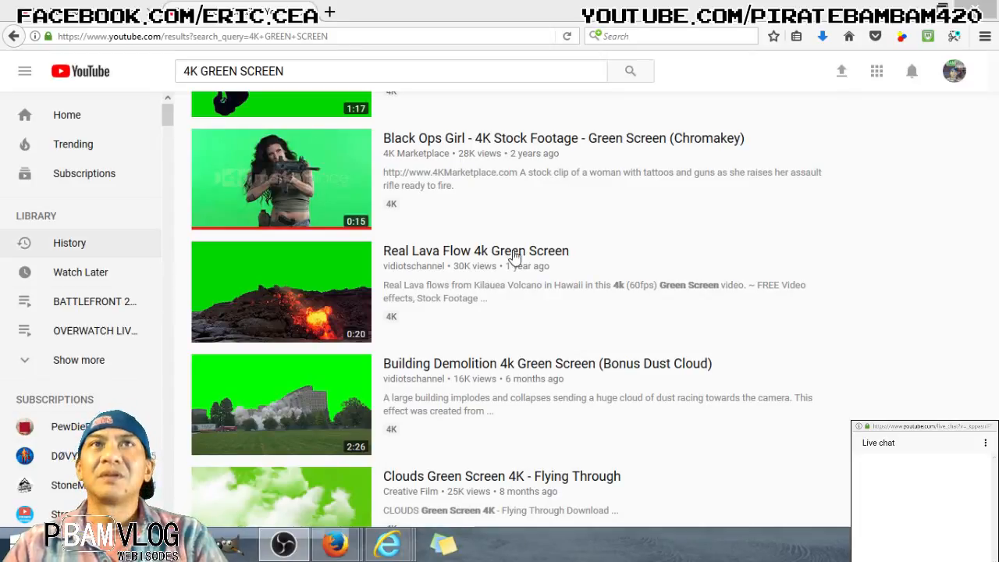
{"action": "left_click", "coordinate": [918, 7]}
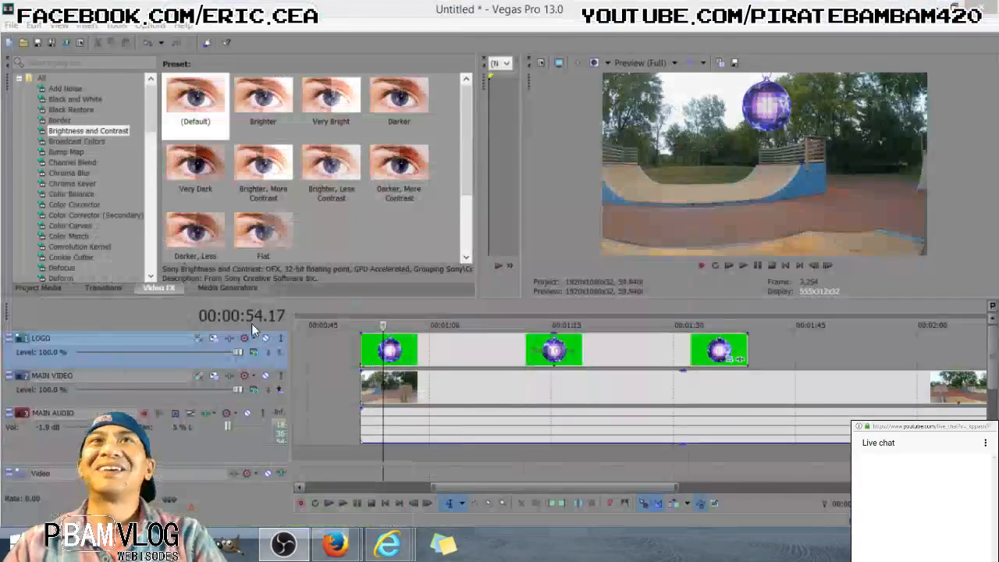
Preview the disco ball composite at several points along the clip, between about 00:00:59 and 00:01:27
{"action": "left_click", "coordinate": [453, 341]}
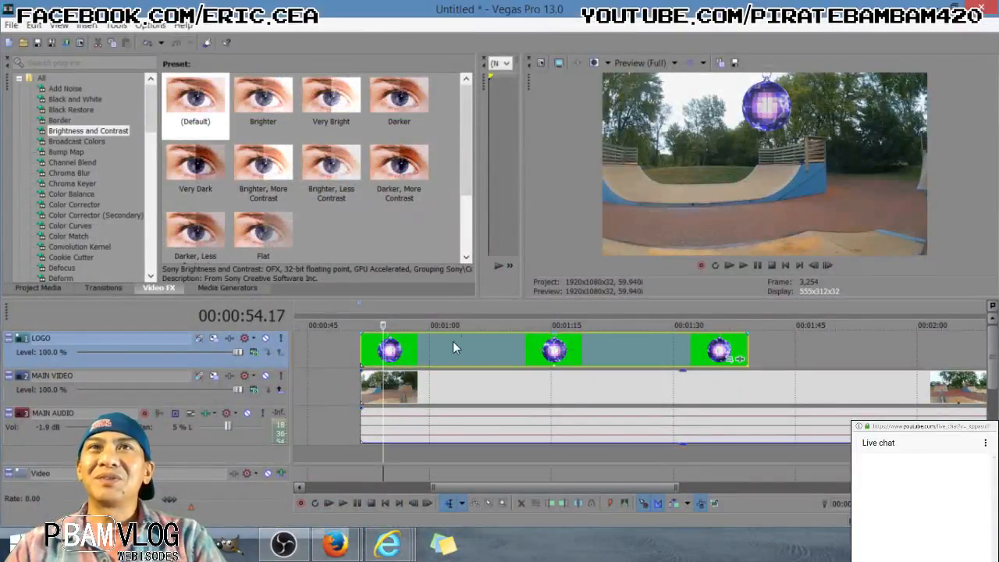
{"action": "left_click", "coordinate": [502, 354]}
{"action": "left_click", "coordinate": [626, 366]}
{"action": "left_click", "coordinate": [655, 365]}
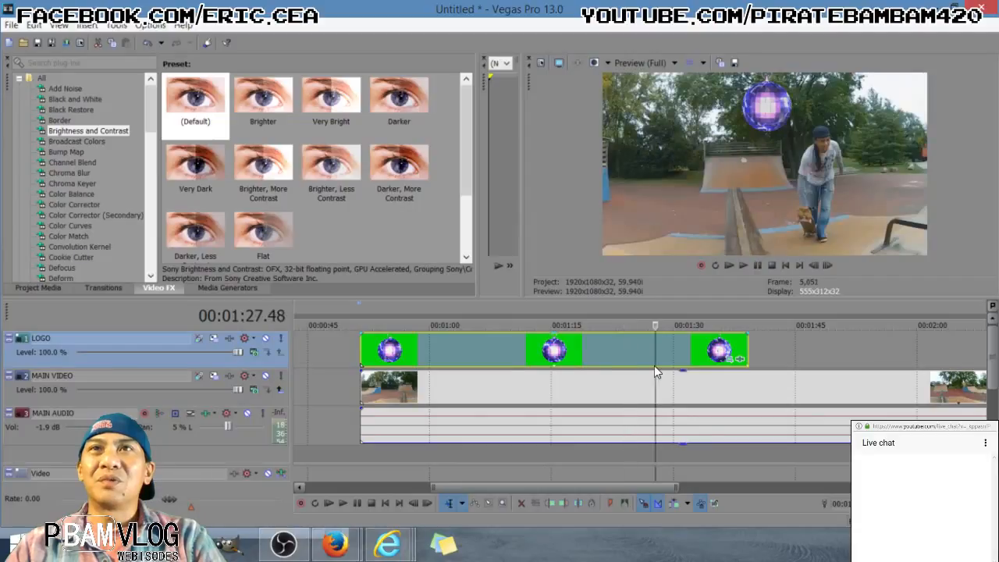
{"action": "left_click", "coordinate": [497, 361]}
{"action": "left_click", "coordinate": [454, 354]}
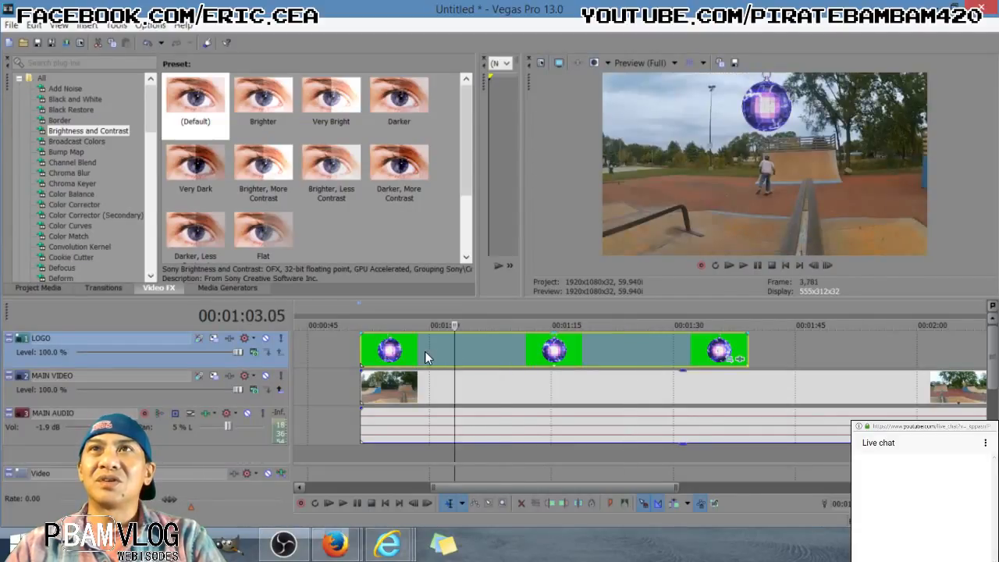
{"action": "left_click", "coordinate": [426, 352]}
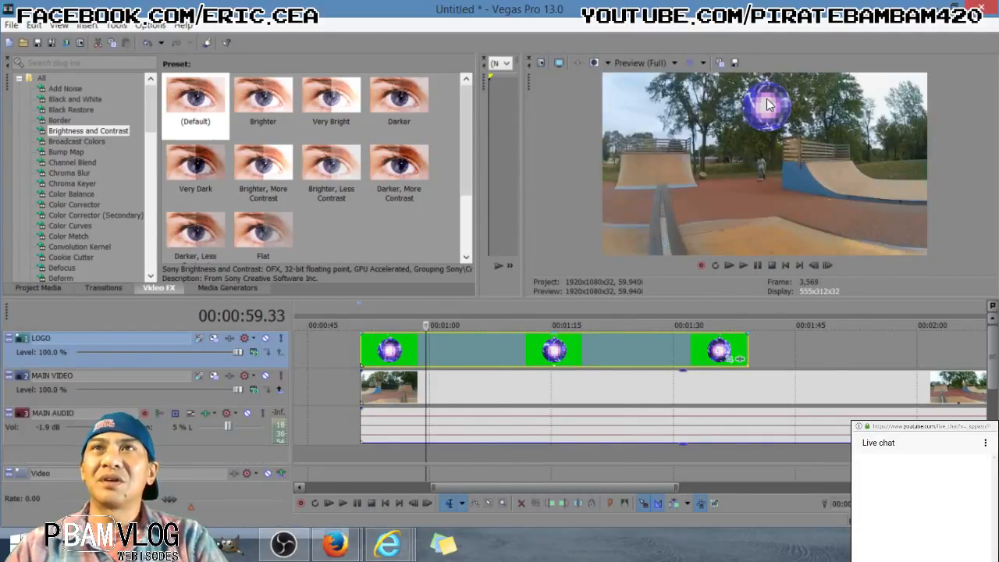
Move the PBAMVLOG logo clip 37.12 seconds later on its track, close its Pan/Crop settings, and preview the logo
{"action": "left_click_drag", "start_coordinate": [537, 487], "coordinate": [408, 493]}
{"action": "left_click_drag", "start_coordinate": [327, 359], "coordinate": [629, 361]}
{"action": "left_click", "coordinate": [629, 360]}
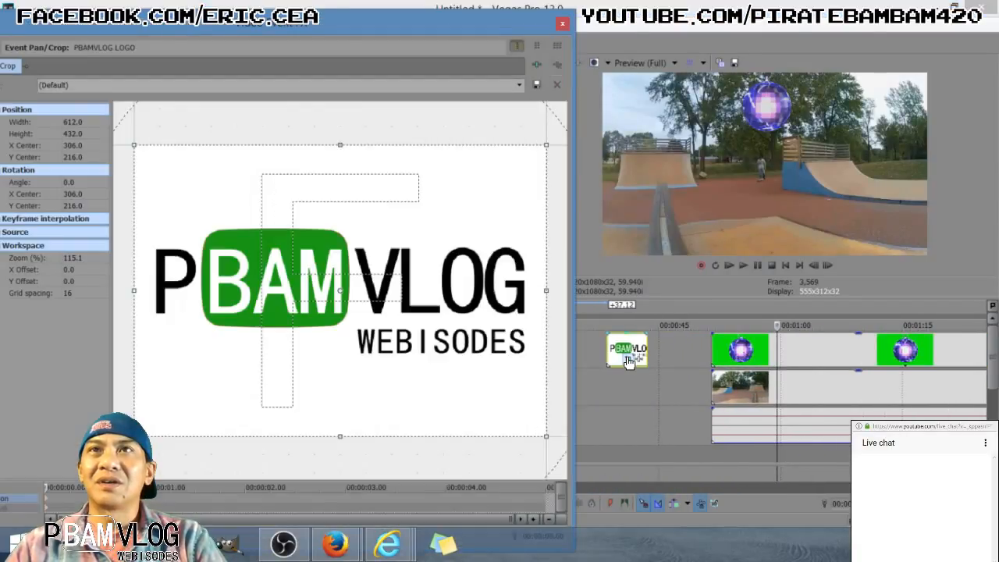
{"action": "left_click", "coordinate": [562, 24]}
{"action": "left_click", "coordinate": [616, 348]}
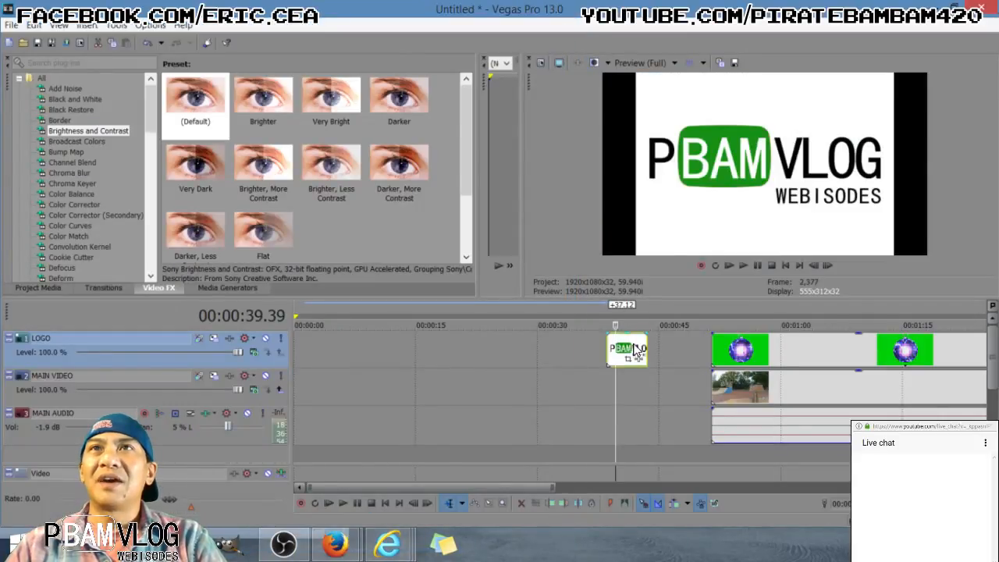
{"action": "left_click", "coordinate": [636, 349]}
Insert a new video track above the LOGO track
{"action": "left_click_drag", "start_coordinate": [468, 488], "coordinate": [563, 486]}
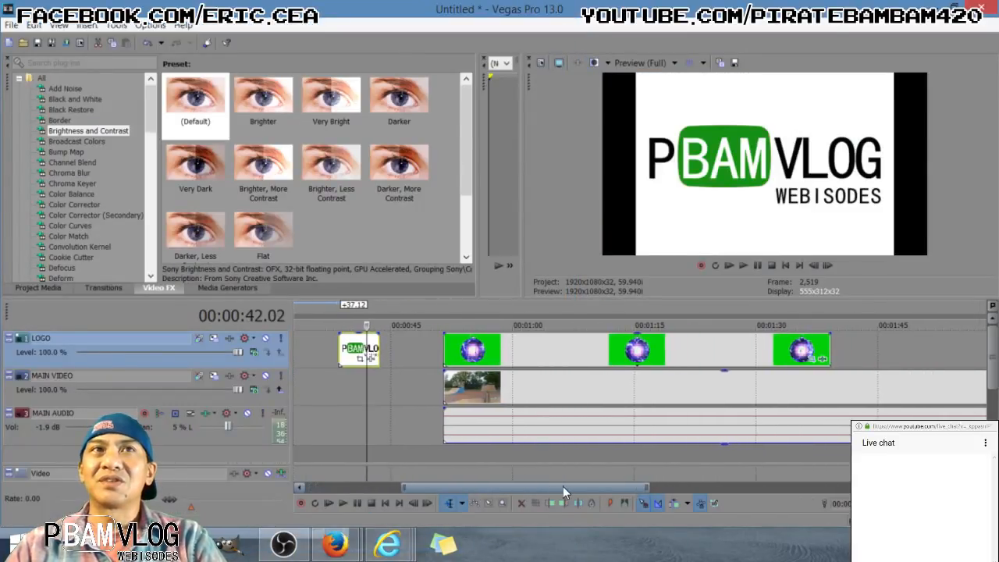
{"action": "left_click", "coordinate": [421, 352]}
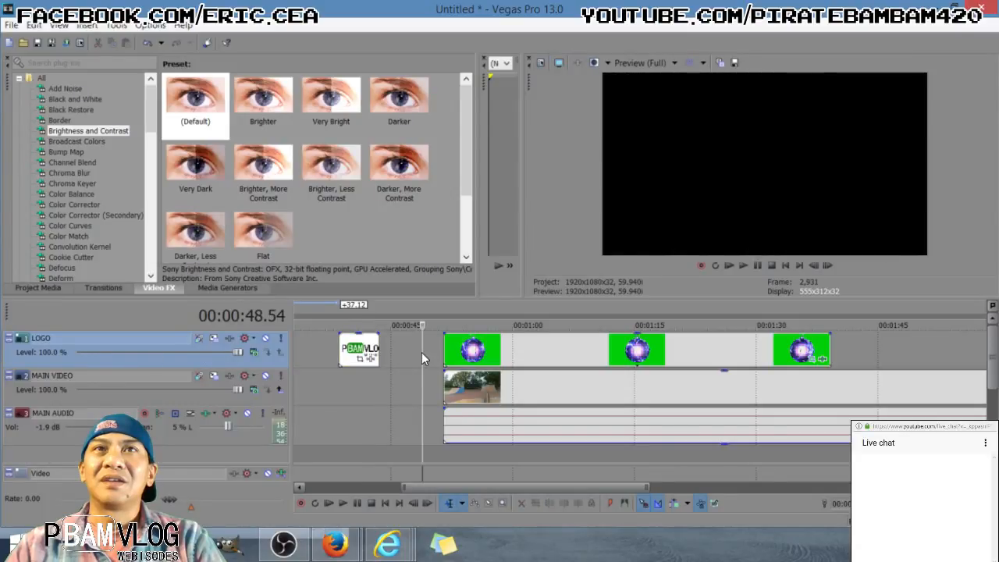
{"action": "left_click", "coordinate": [412, 352]}
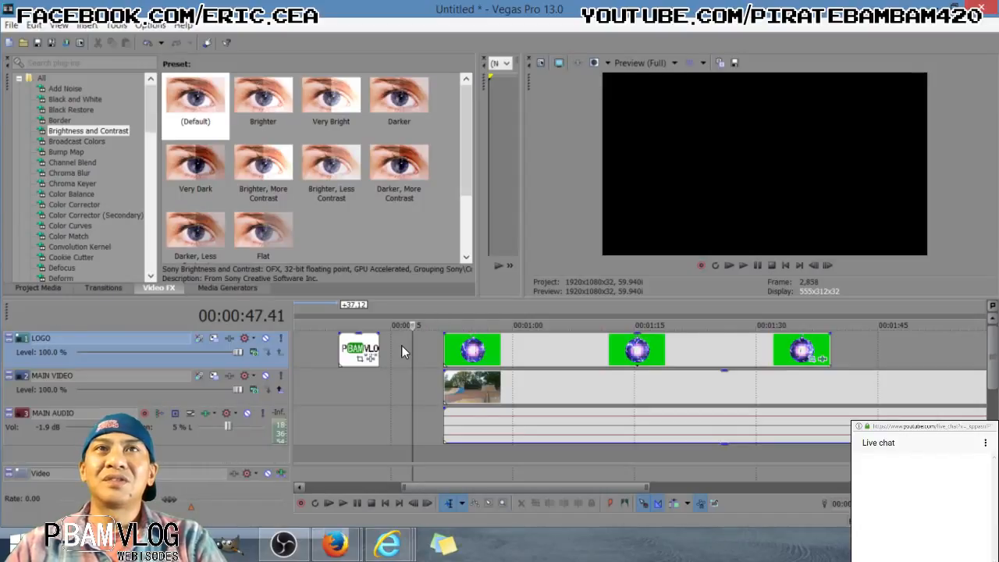
{"action": "right_click", "coordinate": [402, 345]}
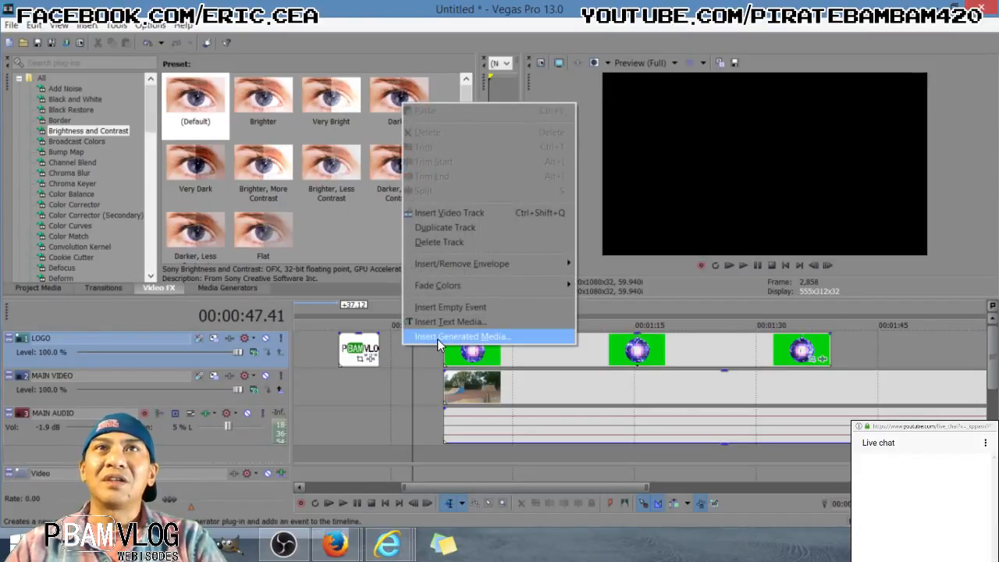
{"action": "left_click", "coordinate": [479, 219]}
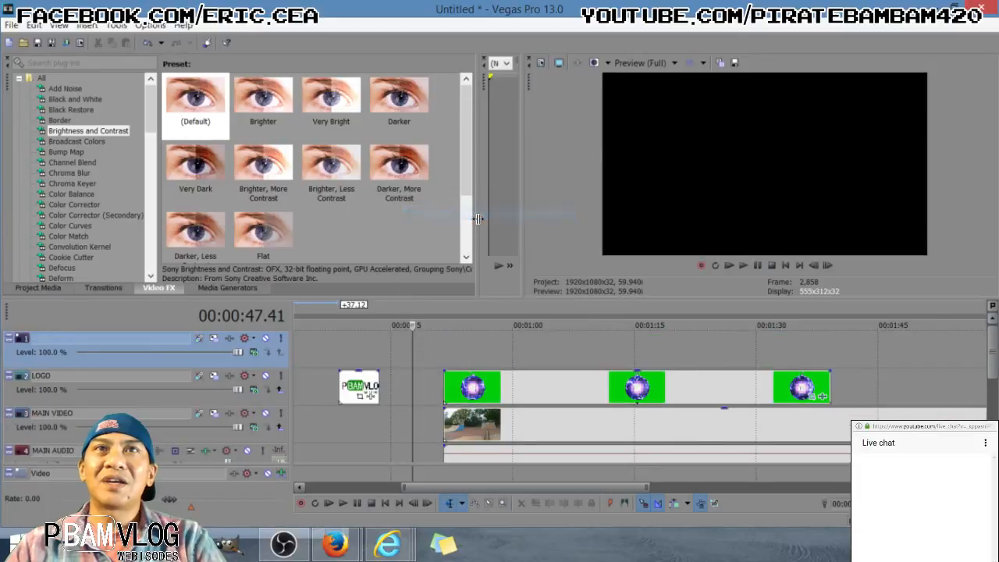
Rename the LOGO track holding the green-screen clip to "DISCO BALL"
{"action": "double_click", "coordinate": [134, 342]}
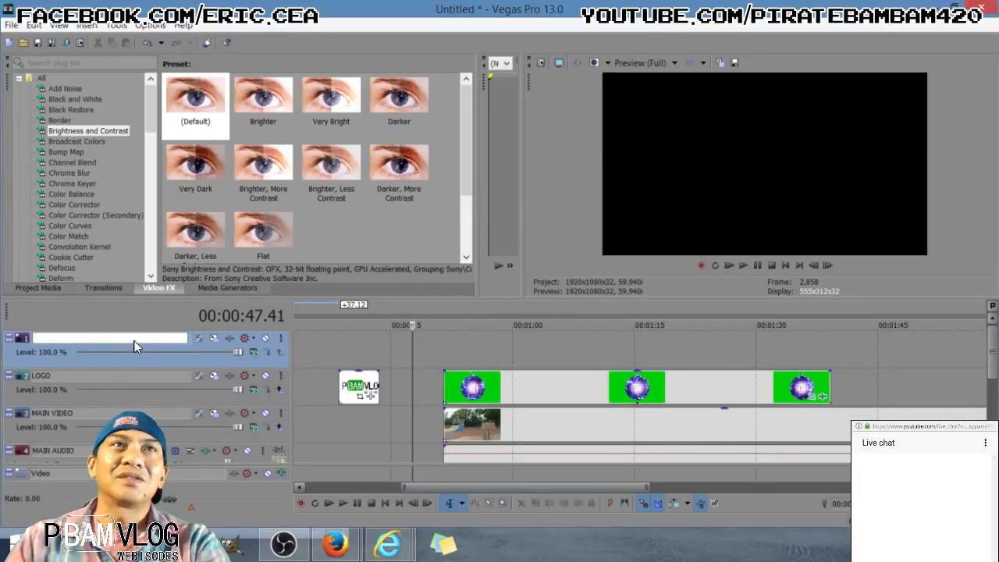
{"action": "left_click", "coordinate": [92, 377]}
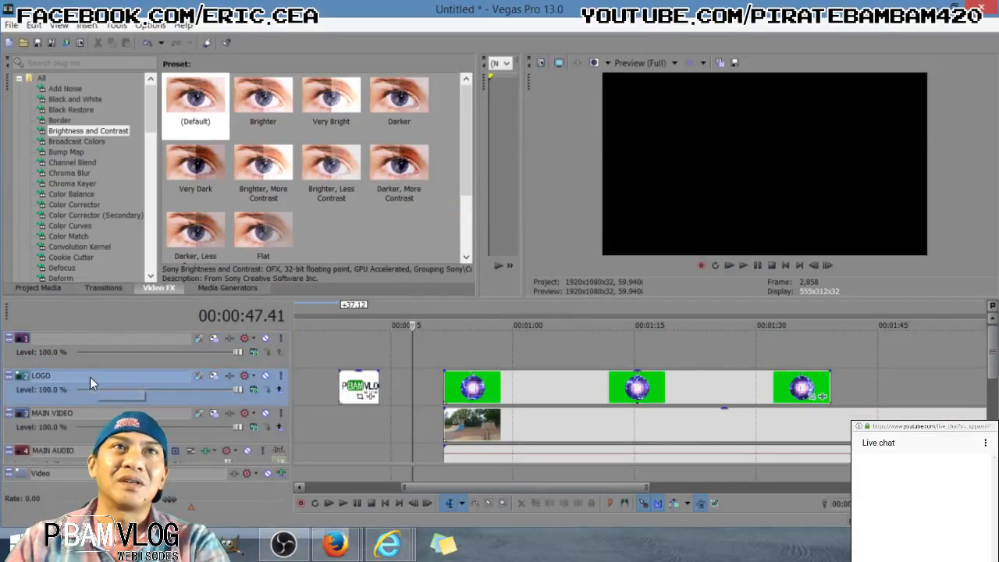
{"action": "double_click", "coordinate": [49, 377]}
{"action": "type", "text": "D"}
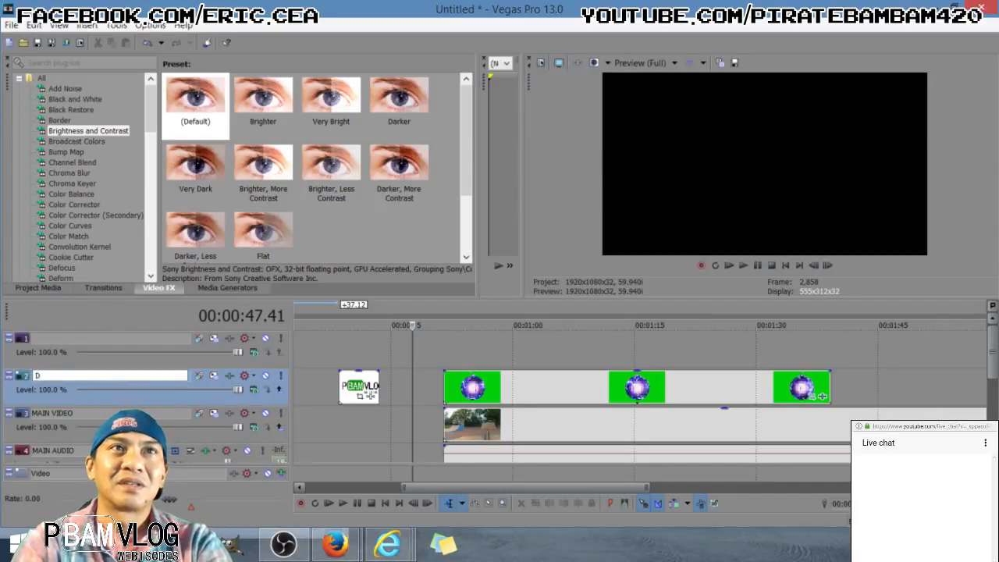
{"action": "type", "text": "ISCO BALL"}
{"action": "key", "text": "Return"}
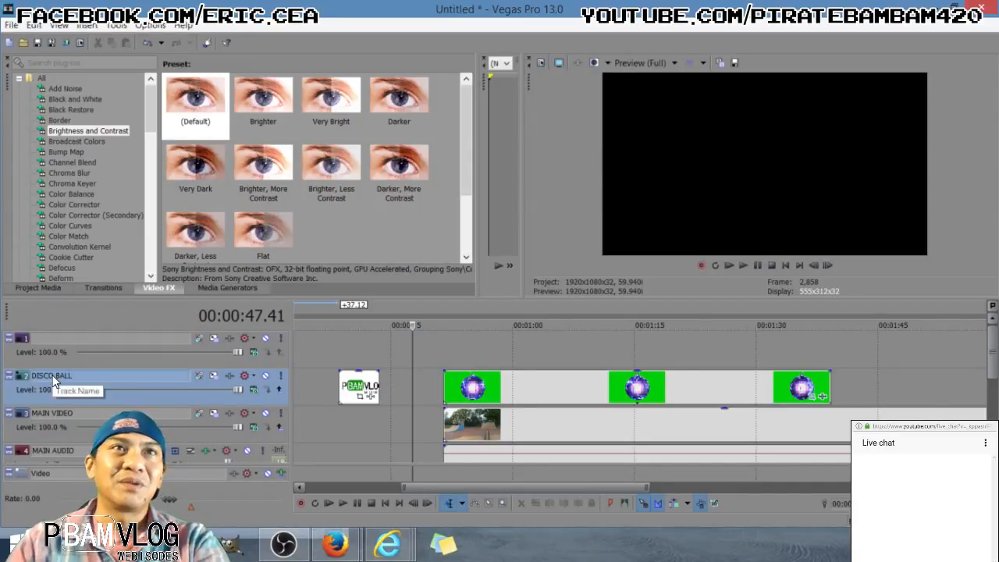
Name the empty uppermost video track LOGO
{"action": "left_click", "coordinate": [76, 337]}
{"action": "double_click", "coordinate": [76, 337]}
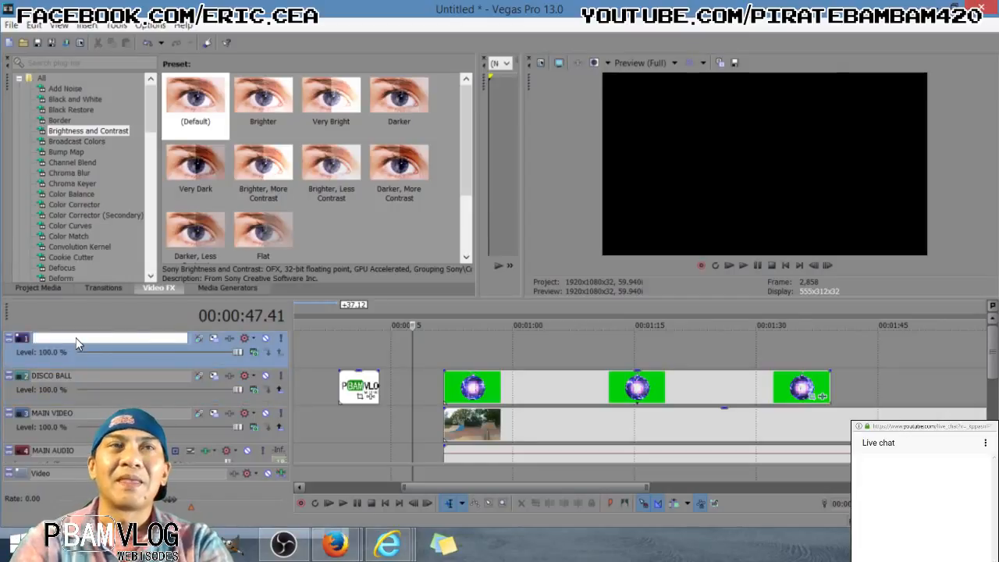
{"action": "type", "text": "LOGO"}
{"action": "key", "text": "Return"}
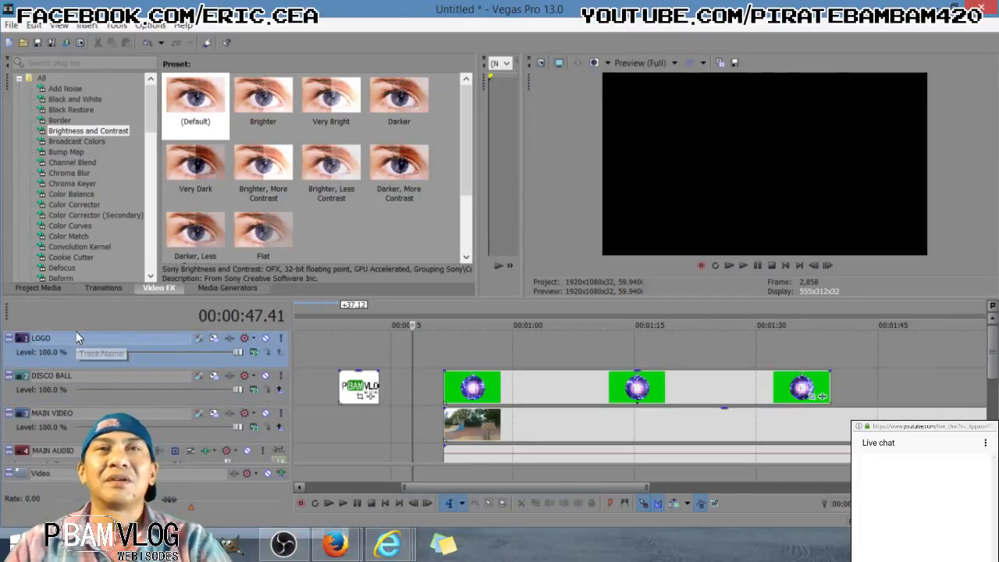
Move the PBAMVLOG logo clip onto the LOGO track, aligned with the start of the disco ball clip, and preview it there
{"action": "left_click_drag", "start_coordinate": [356, 386], "coordinate": [459, 342]}
{"action": "left_click", "coordinate": [661, 349]}
{"action": "left_click", "coordinate": [555, 348]}
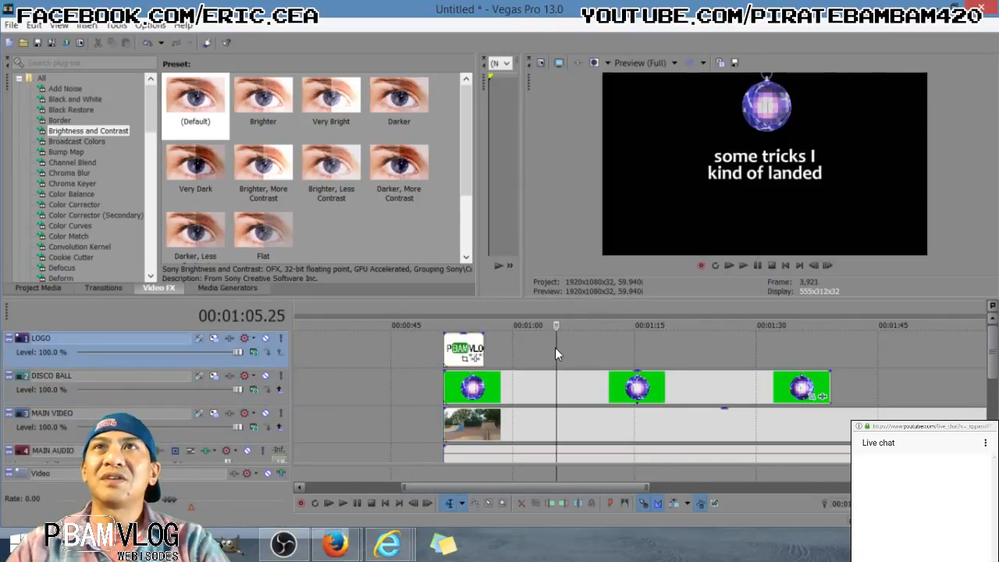
{"action": "left_click", "coordinate": [513, 347]}
{"action": "left_click", "coordinate": [553, 355]}
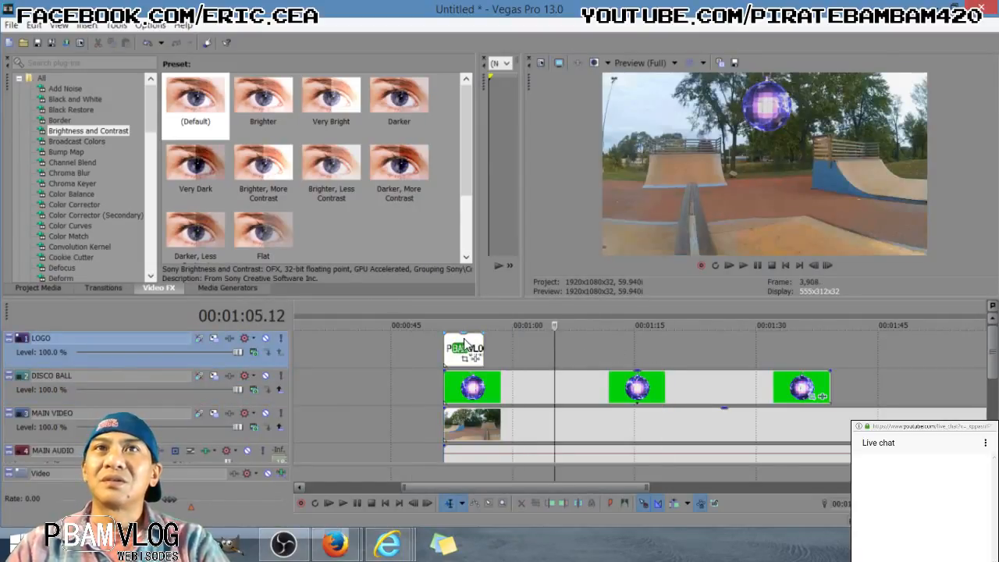
{"action": "left_click", "coordinate": [460, 341]}
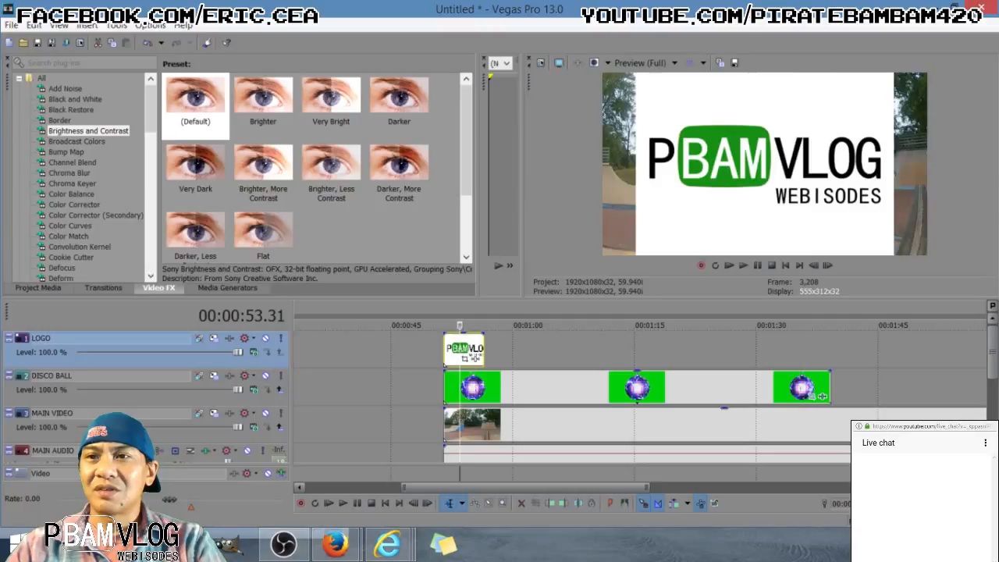
{"action": "key", "text": "alt+Tab"}
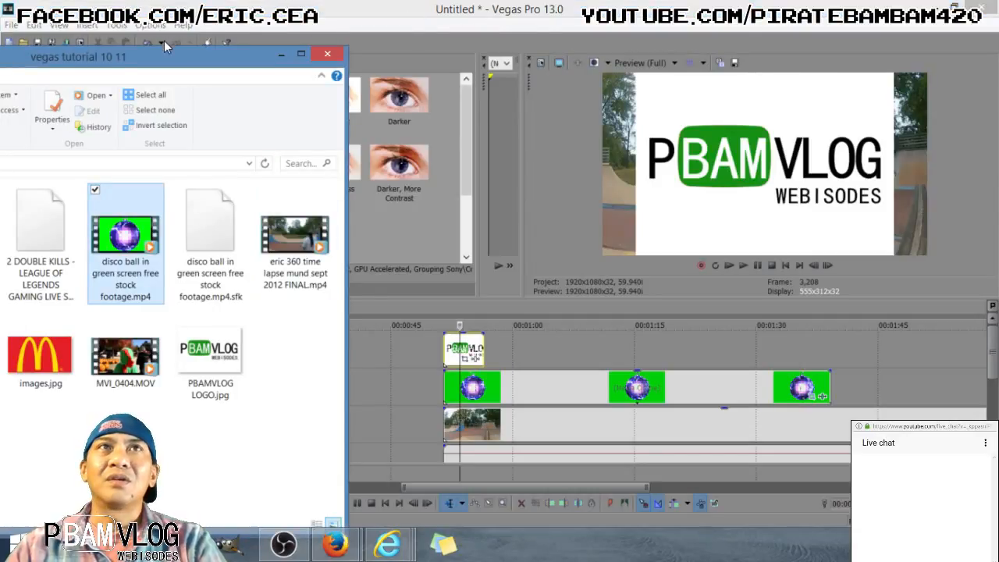
{"action": "left_click_drag", "start_coordinate": [168, 58], "coordinate": [292, 48]}
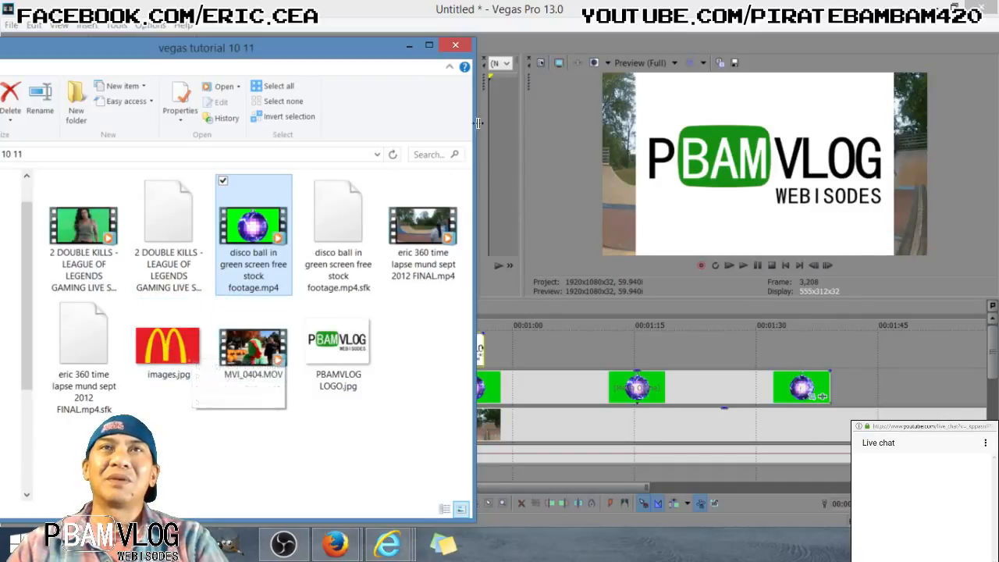
{"action": "left_click", "coordinate": [28, 121]}
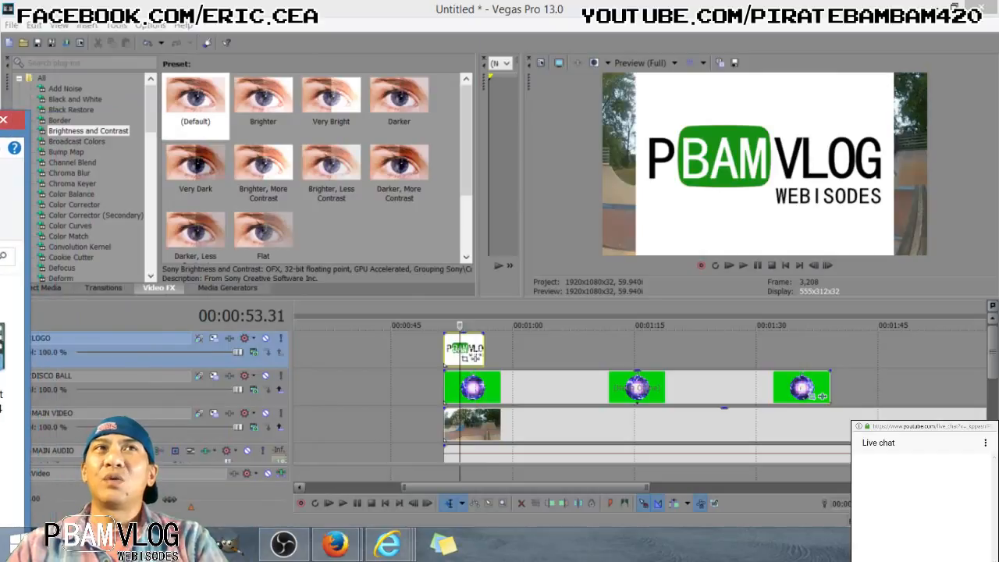
In the logo clip's properties, turn off Maintain aspect ratio, turn on Reduce interlace flicker and choose Disable resample
{"action": "left_click", "coordinate": [466, 342]}
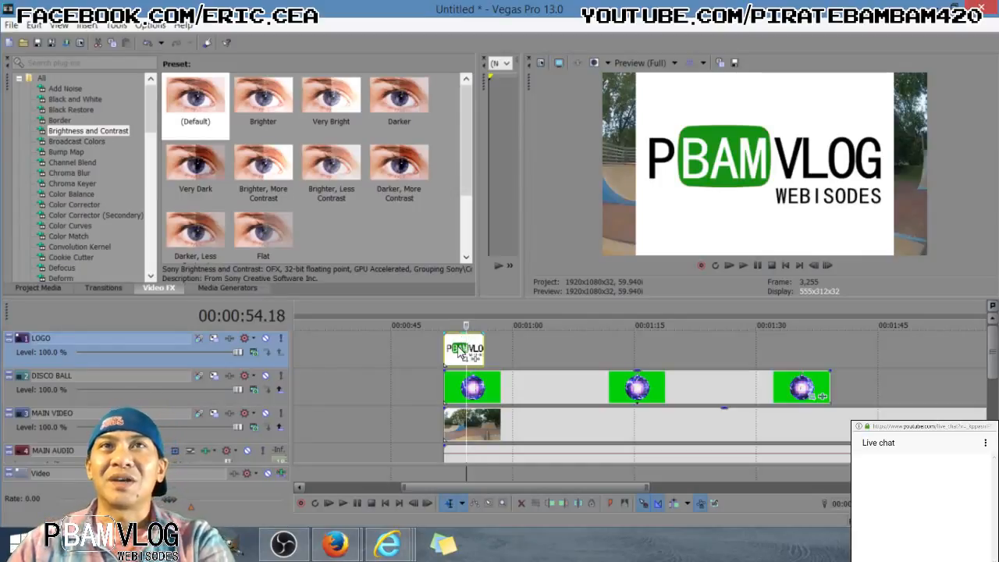
{"action": "left_click", "coordinate": [458, 353]}
{"action": "right_click", "coordinate": [457, 346]}
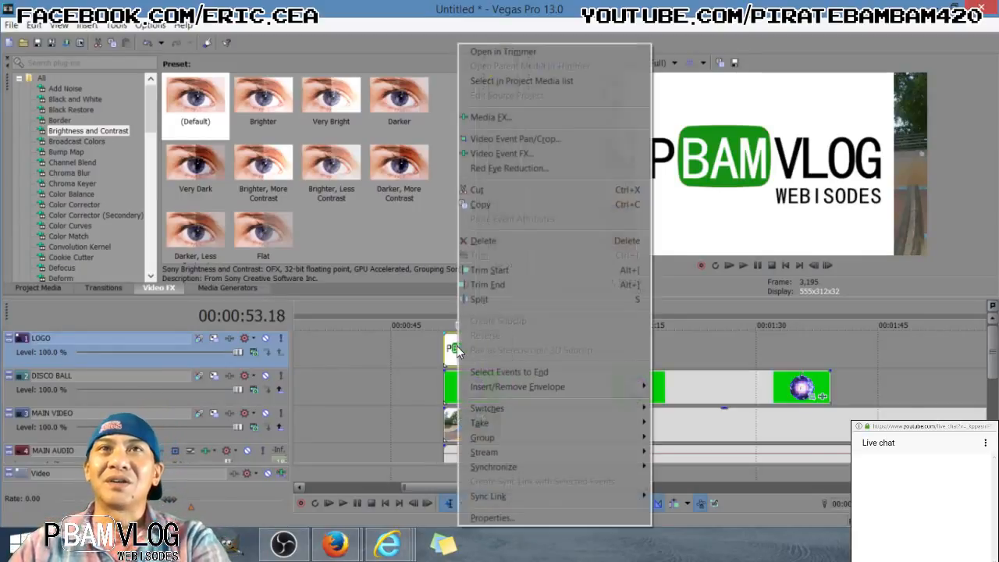
{"action": "left_click", "coordinate": [545, 516]}
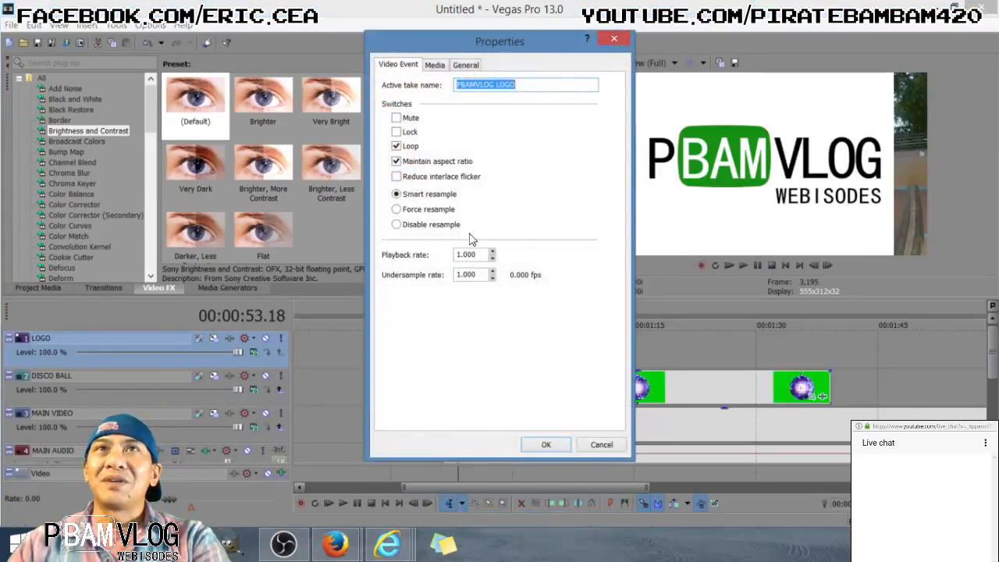
{"action": "left_click", "coordinate": [397, 162]}
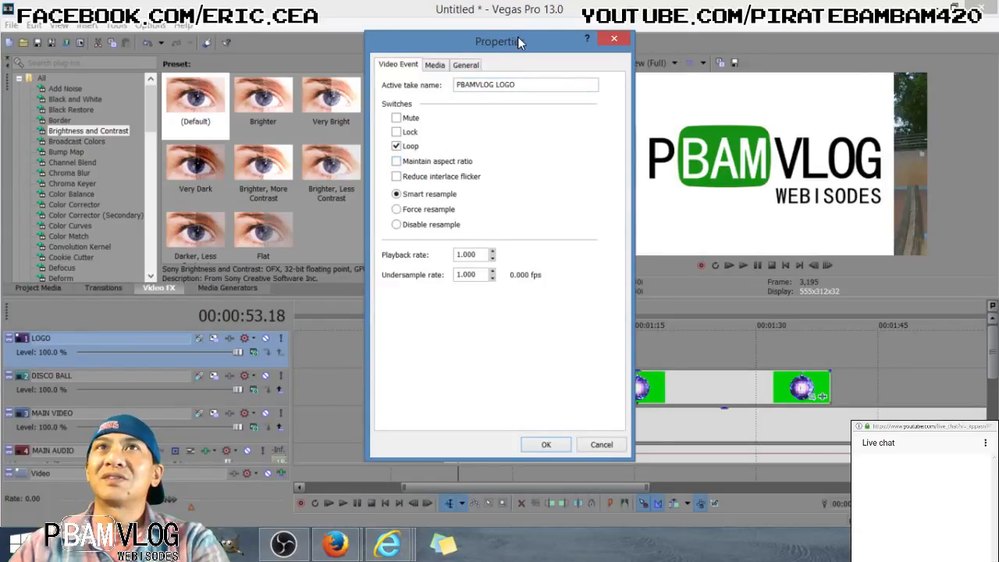
{"action": "left_click_drag", "start_coordinate": [518, 37], "coordinate": [441, 43]}
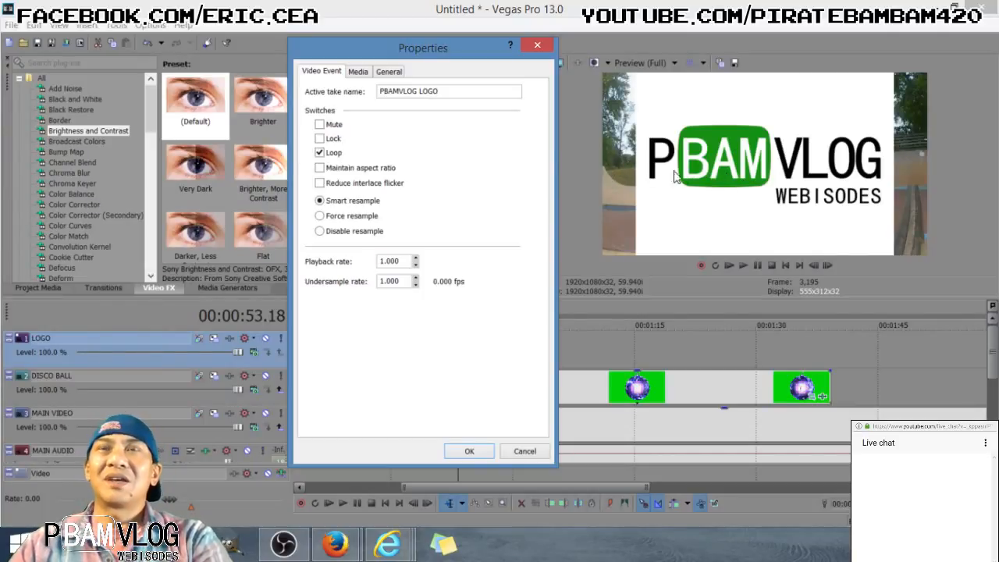
{"action": "left_click", "coordinate": [322, 184]}
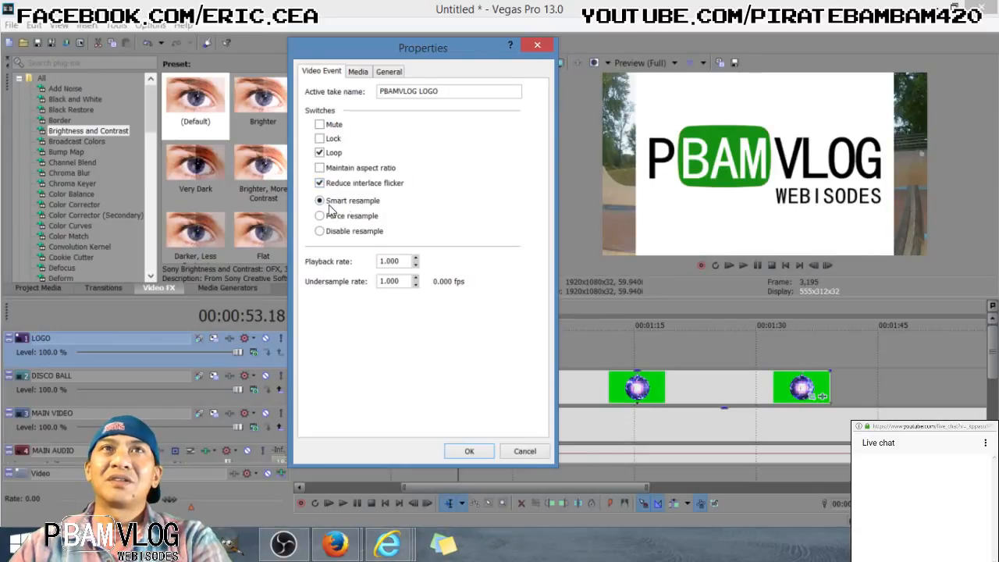
{"action": "left_click", "coordinate": [320, 232]}
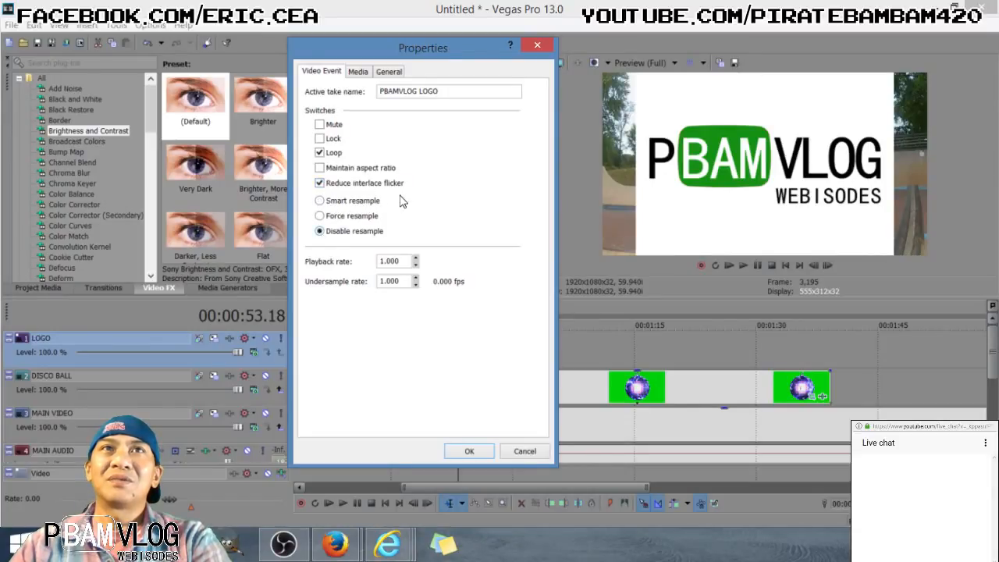
{"action": "left_click", "coordinate": [467, 452]}
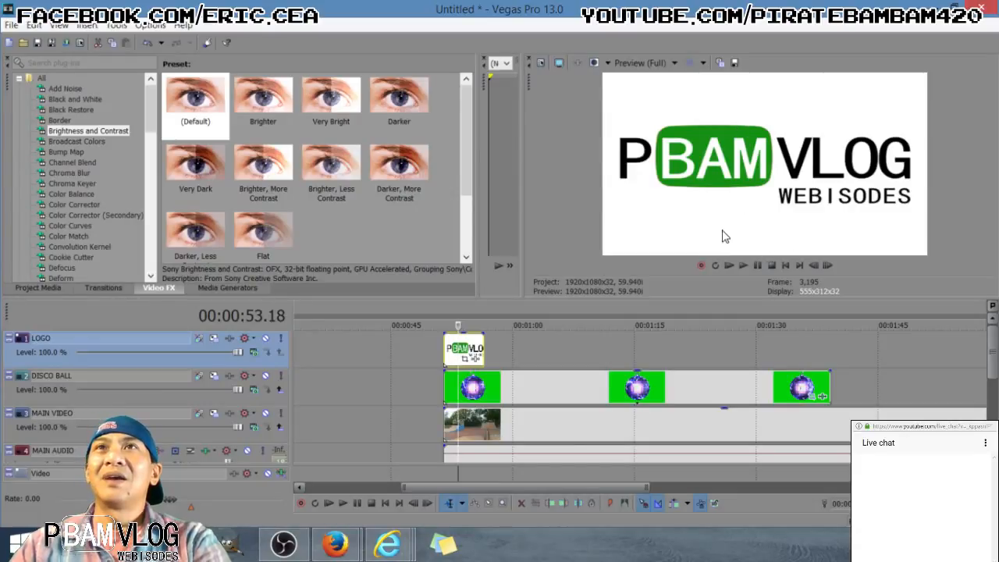
Shrink the logo in the picture by enlarging its Event Pan/Crop frame to about 958.6 by 560.5
{"action": "left_click", "coordinate": [469, 360]}
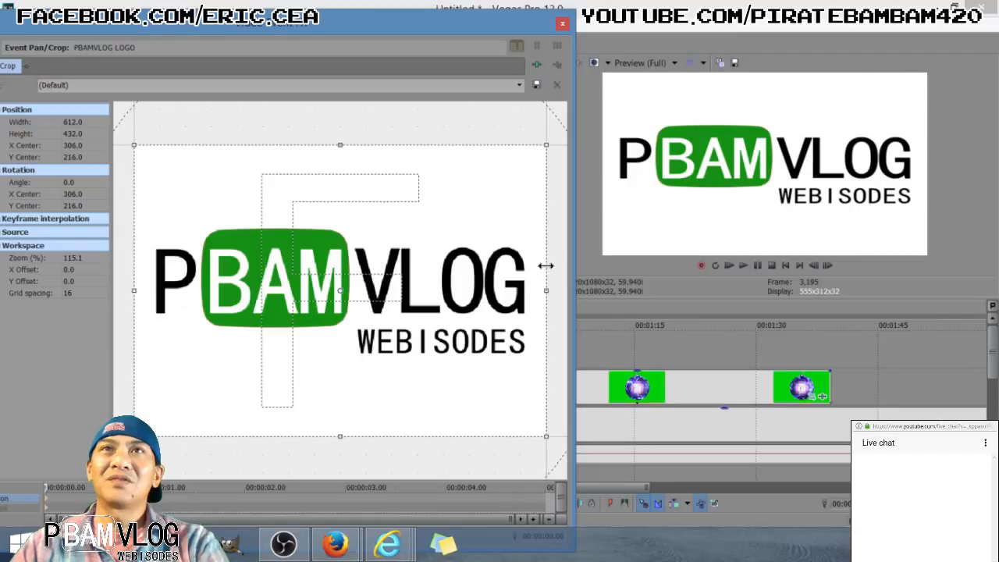
{"action": "left_click_drag", "start_coordinate": [546, 266], "coordinate": [589, 269]}
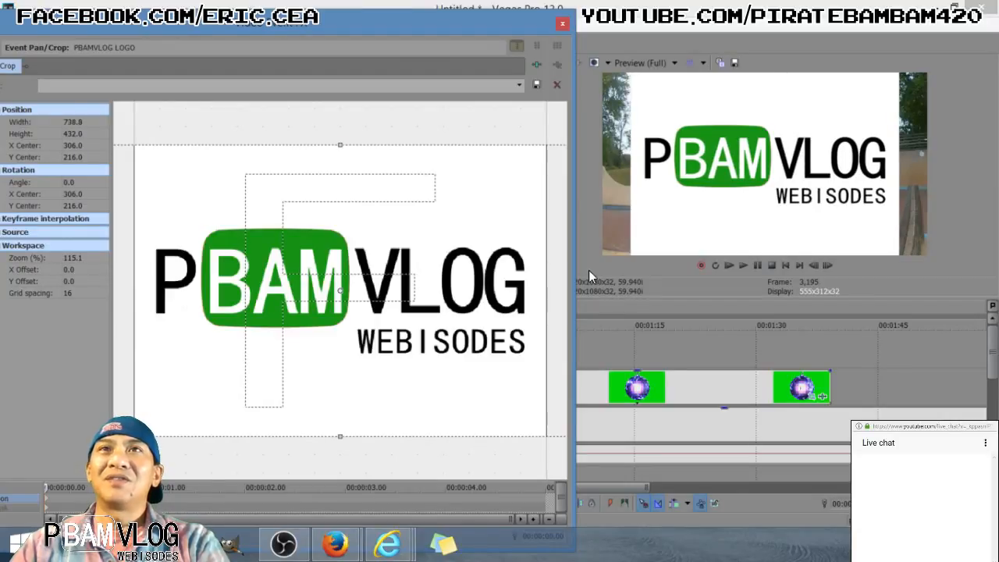
{"action": "scroll", "coordinate": [488, 372], "scroll_direction": "down", "scroll_amount": 3}
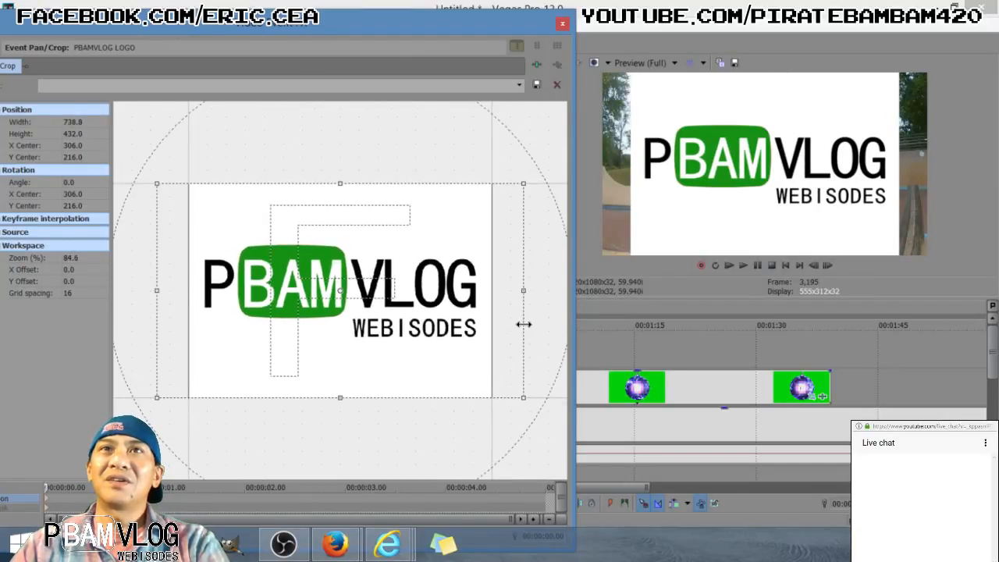
{"action": "left_click_drag", "start_coordinate": [523, 324], "coordinate": [579, 336]}
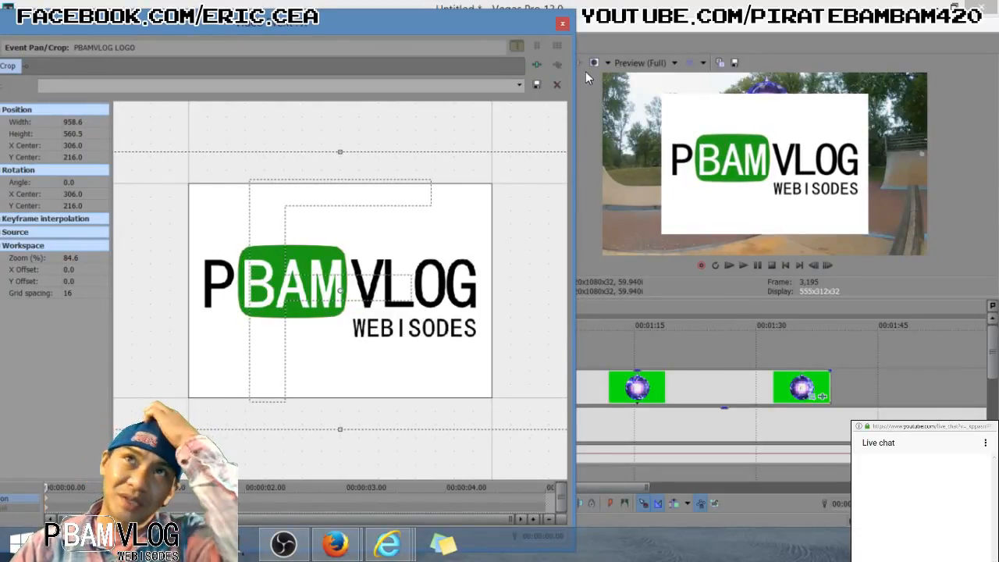
{"action": "left_click", "coordinate": [562, 24]}
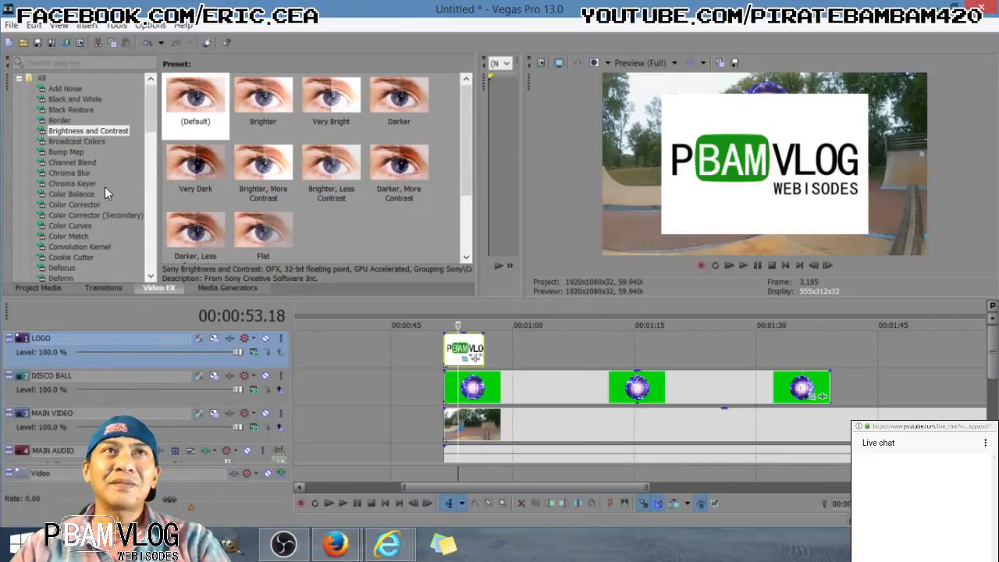
Apply the Chroma Keyer effect with the (Default) preset to the logo clip
{"action": "left_click", "coordinate": [73, 184]}
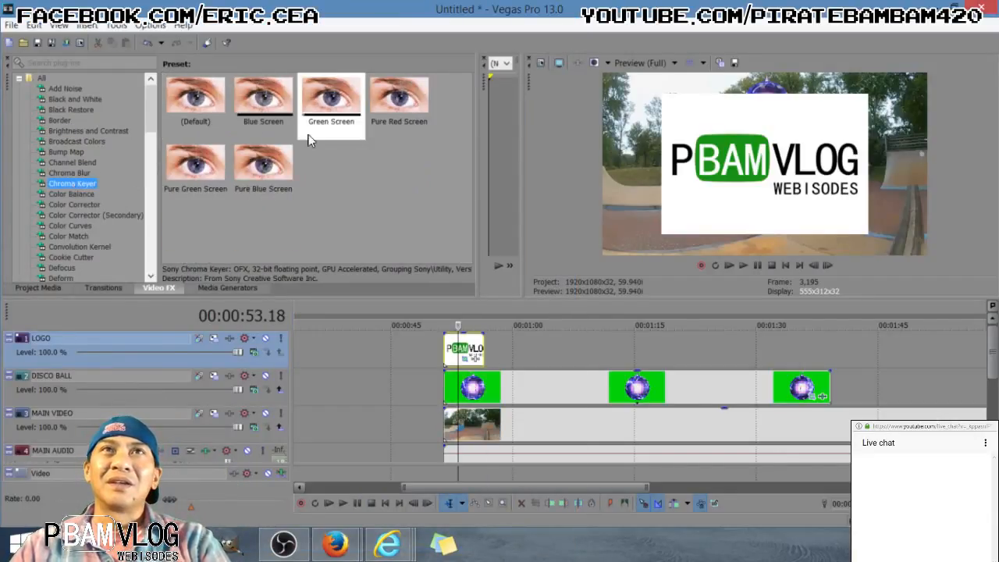
{"action": "left_click", "coordinate": [192, 103]}
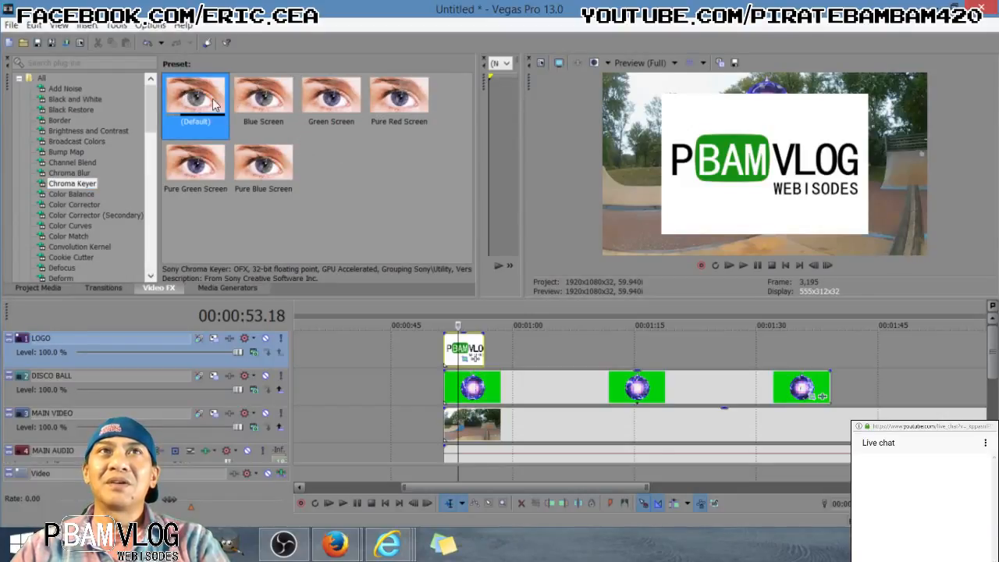
{"action": "left_click_drag", "start_coordinate": [195, 116], "coordinate": [459, 353]}
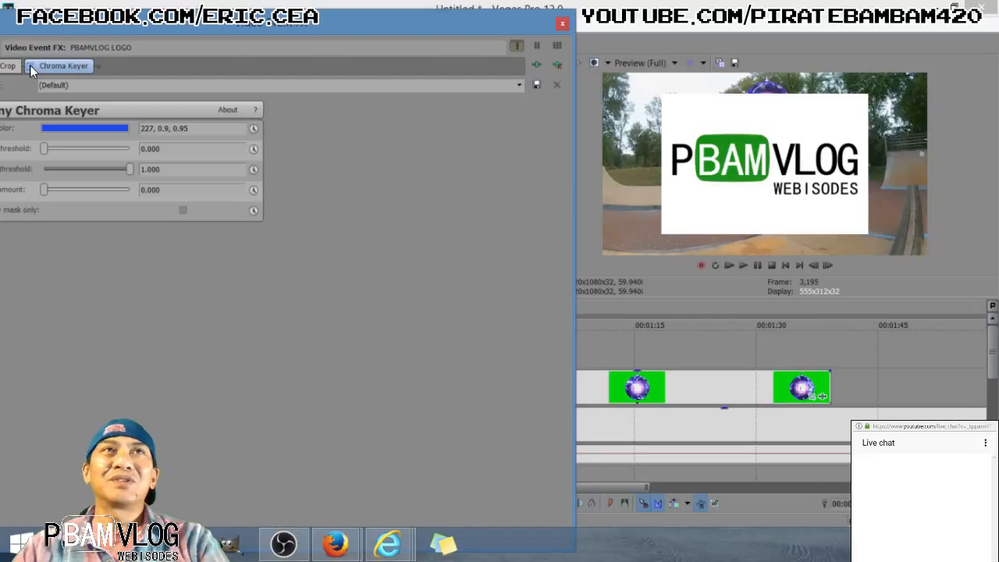
Sample the logo's white background from the preview as the Chroma Keyer colour and enable the effect
{"action": "left_click", "coordinate": [77, 130]}
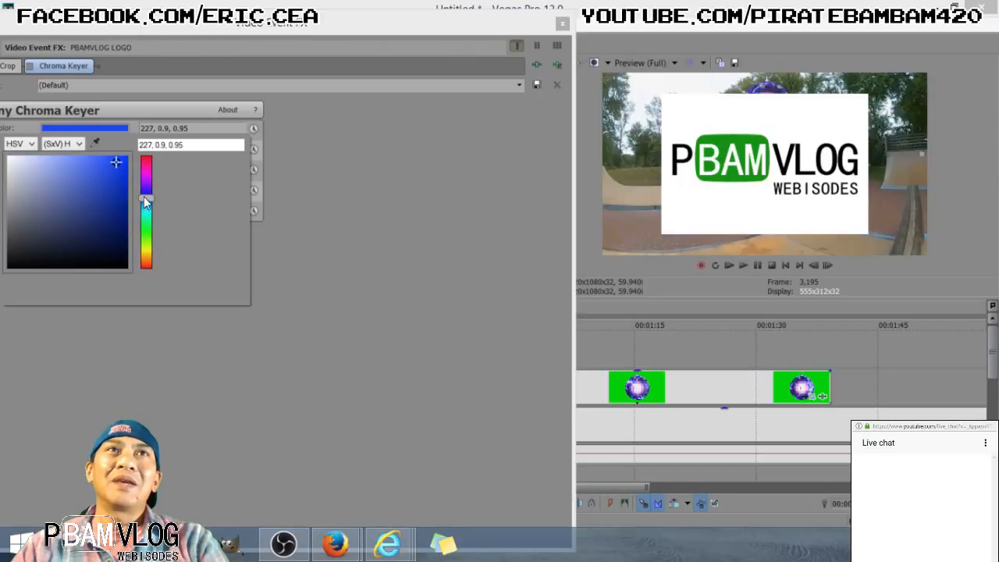
{"action": "mouse_move", "coordinate": [142, 207]}
{"action": "left_mouse_down"}
{"action": "mouse_move", "coordinate": [149, 222]}
{"action": "mouse_move", "coordinate": [147, 208]}
{"action": "left_mouse_up"}
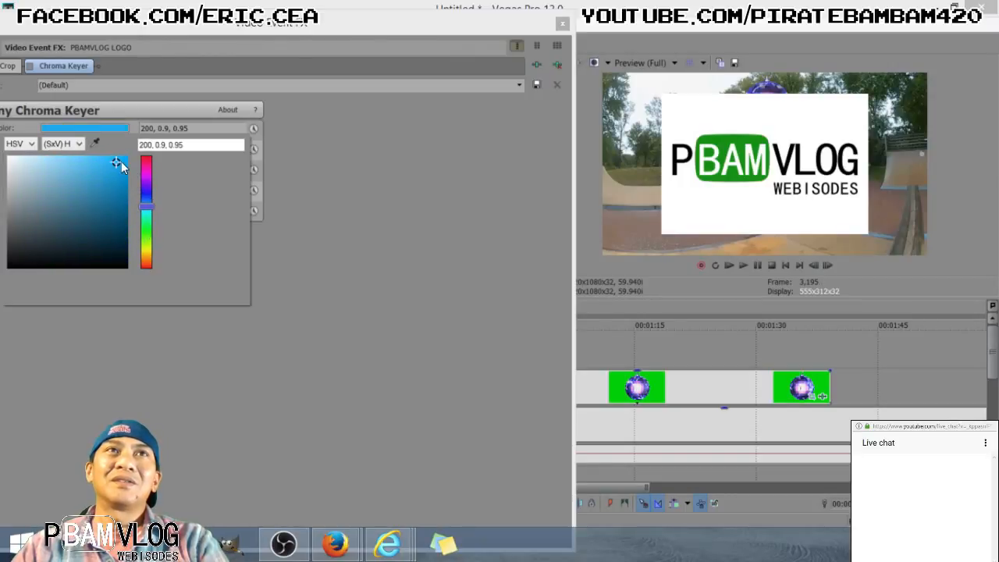
{"action": "mouse_move", "coordinate": [115, 162]}
{"action": "left_mouse_down"}
{"action": "mouse_move", "coordinate": [6, 155]}
{"action": "mouse_move", "coordinate": [86, 196]}
{"action": "mouse_move", "coordinate": [98, 178]}
{"action": "left_mouse_up"}
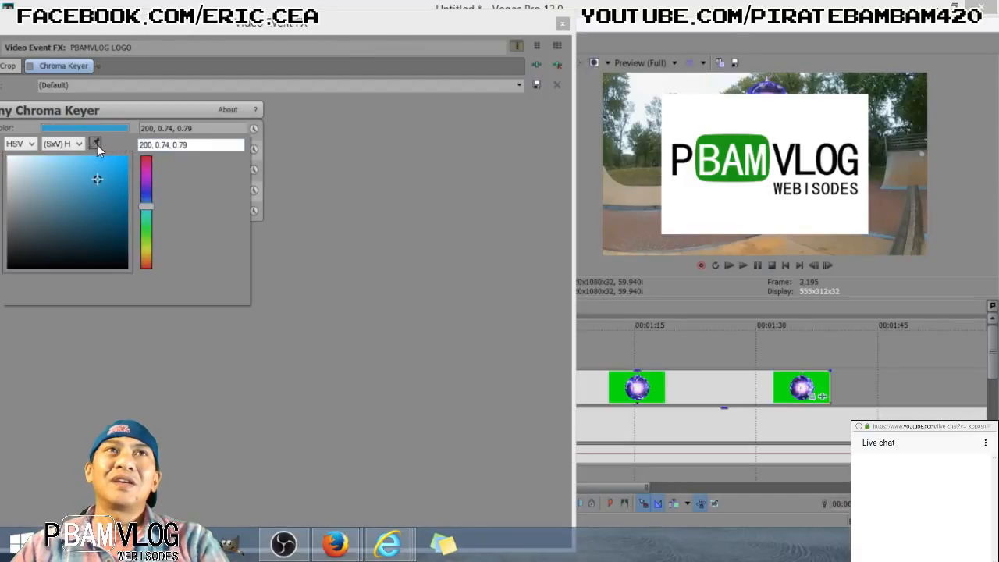
{"action": "left_click", "coordinate": [94, 145]}
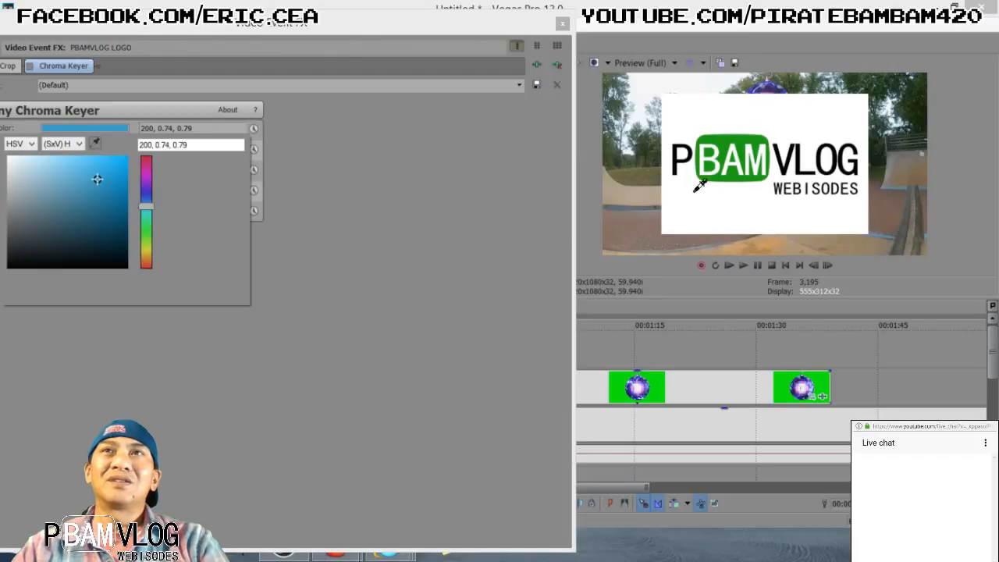
{"action": "left_click", "coordinate": [720, 114]}
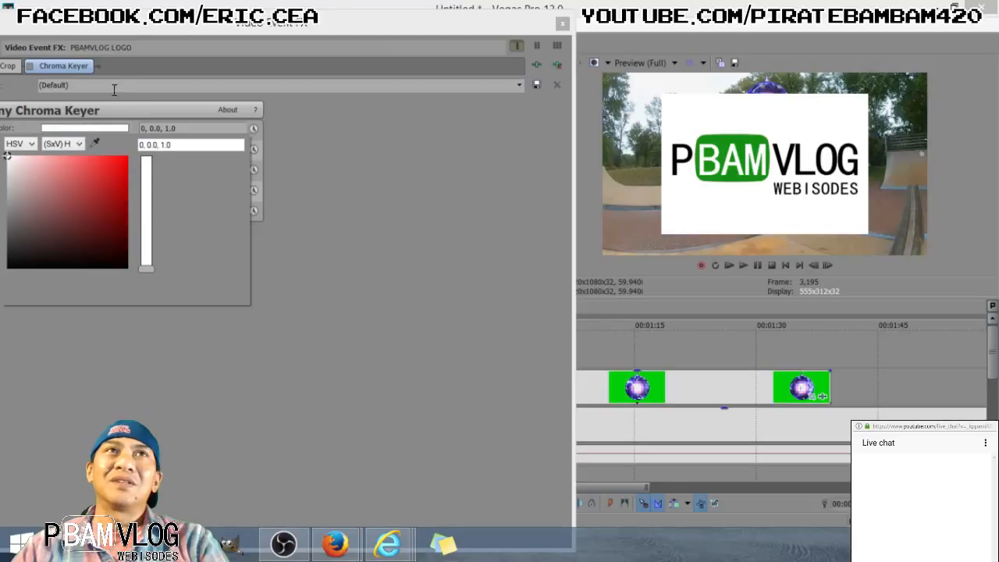
{"action": "left_click", "coordinate": [27, 69]}
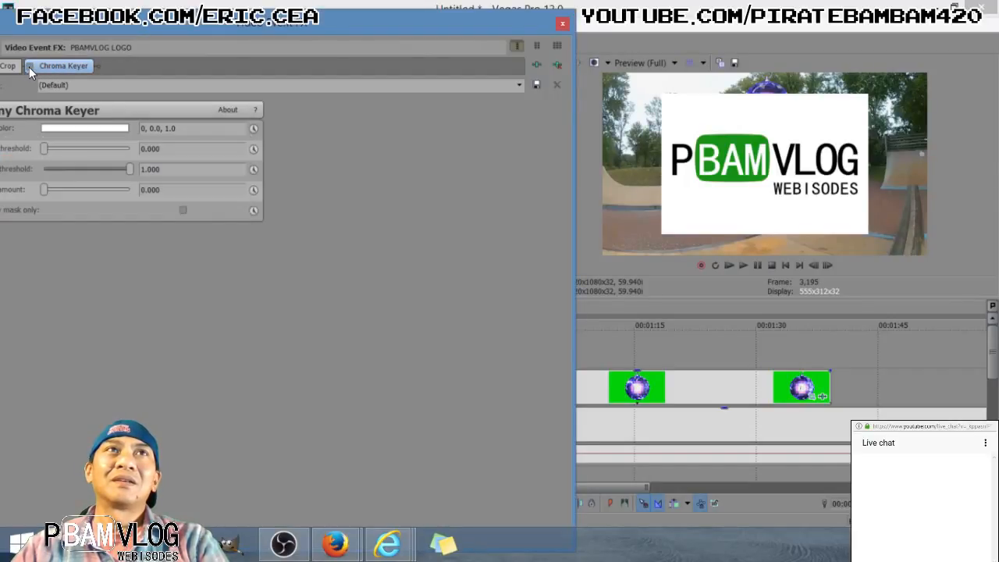
{"action": "left_click", "coordinate": [28, 67]}
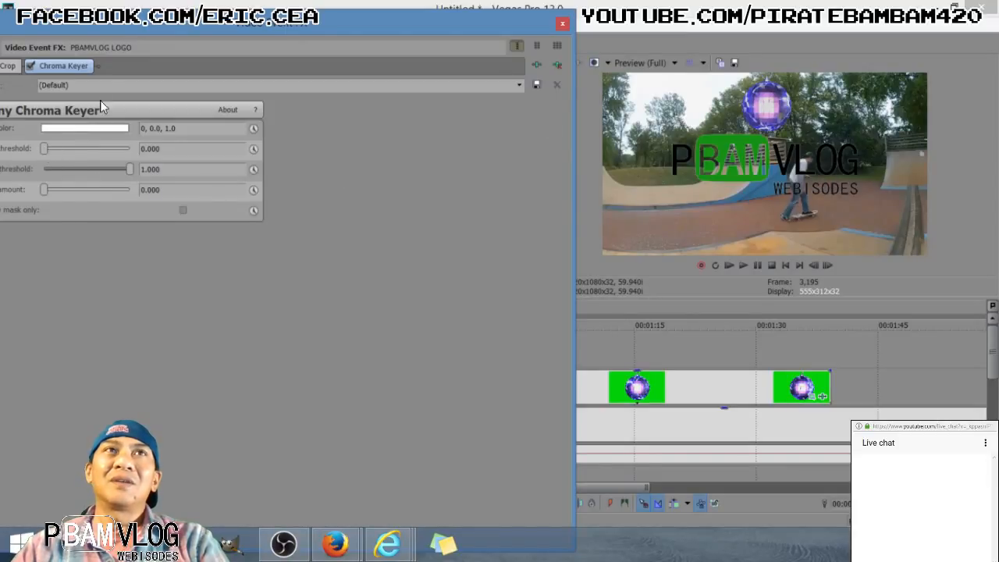
Set the Chroma Keyer's low threshold to about 0.286 and its high threshold to about 0.565
{"action": "left_click_drag", "start_coordinate": [127, 26], "coordinate": [154, 32]}
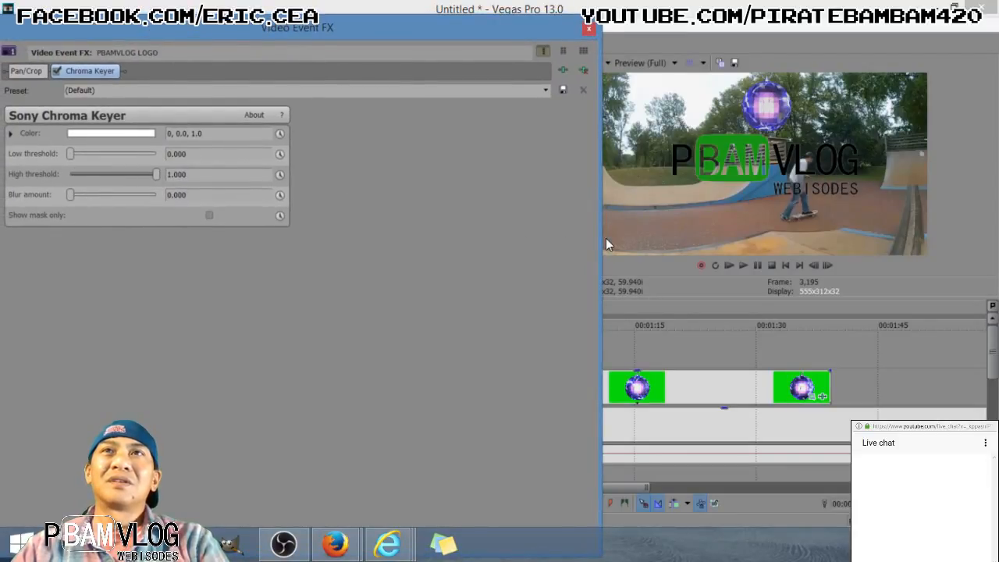
{"action": "left_click_drag", "start_coordinate": [605, 242], "coordinate": [514, 243]}
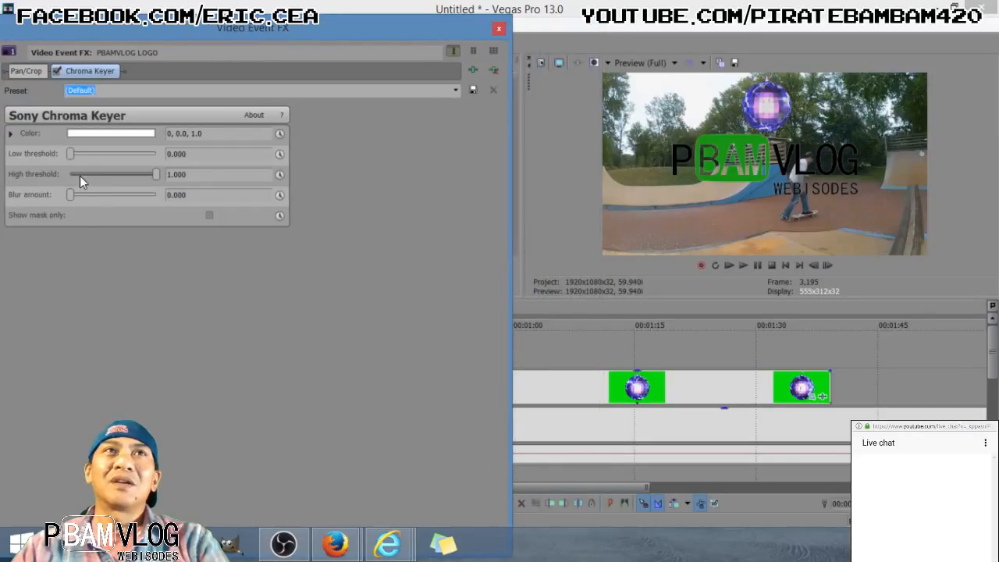
{"action": "left_click_drag", "start_coordinate": [69, 153], "coordinate": [91, 152]}
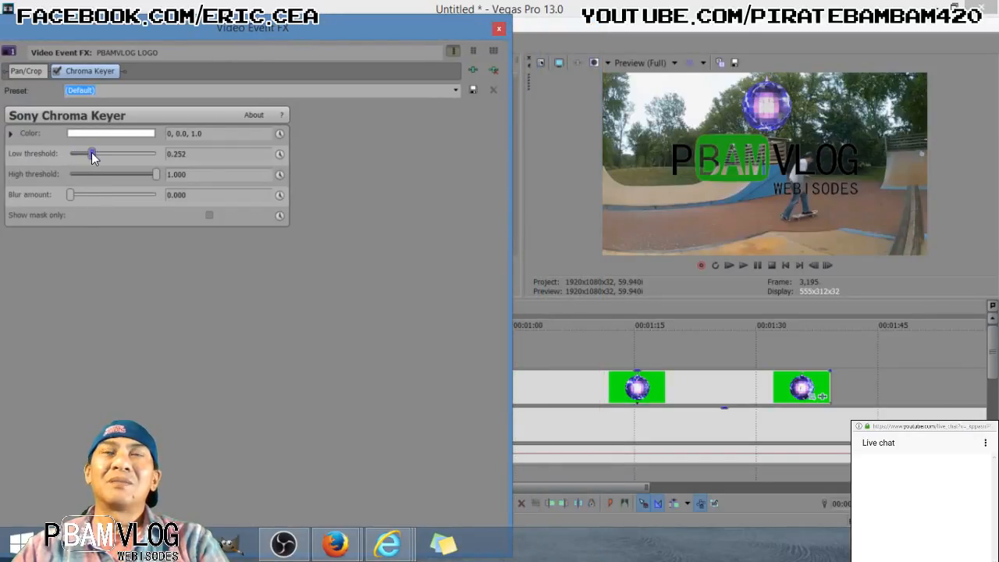
{"action": "left_click_drag", "start_coordinate": [154, 172], "coordinate": [118, 179]}
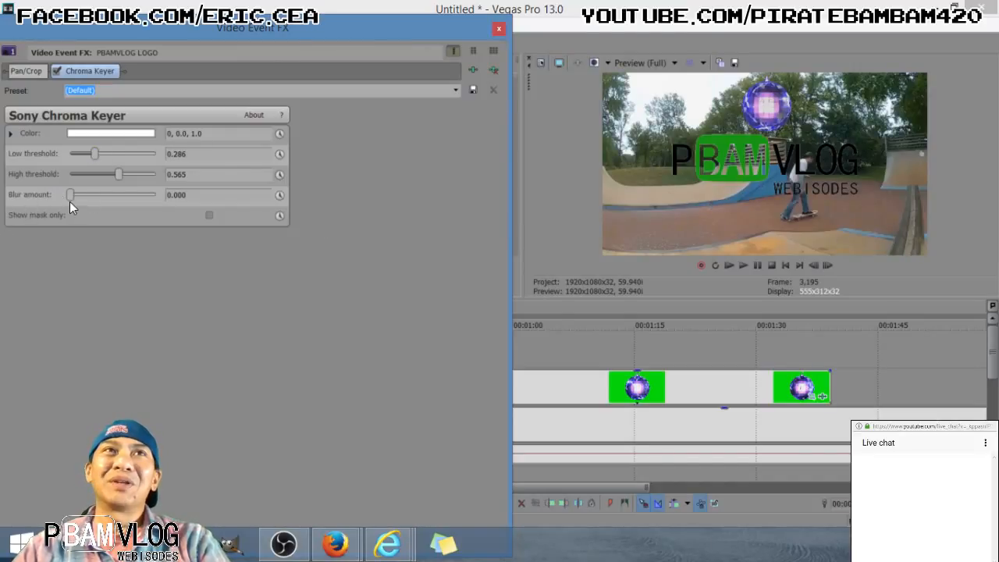
Set the Chroma Keyer's blur amount to about 0.095 and close the logo's effect settings
{"action": "left_click_drag", "start_coordinate": [70, 196], "coordinate": [78, 218]}
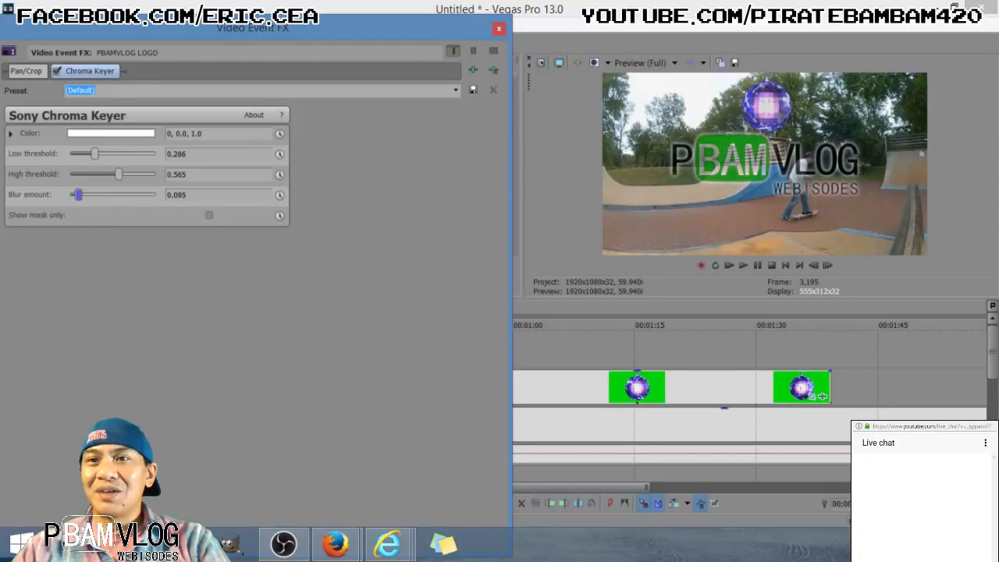
{"action": "left_click", "coordinate": [822, 397]}
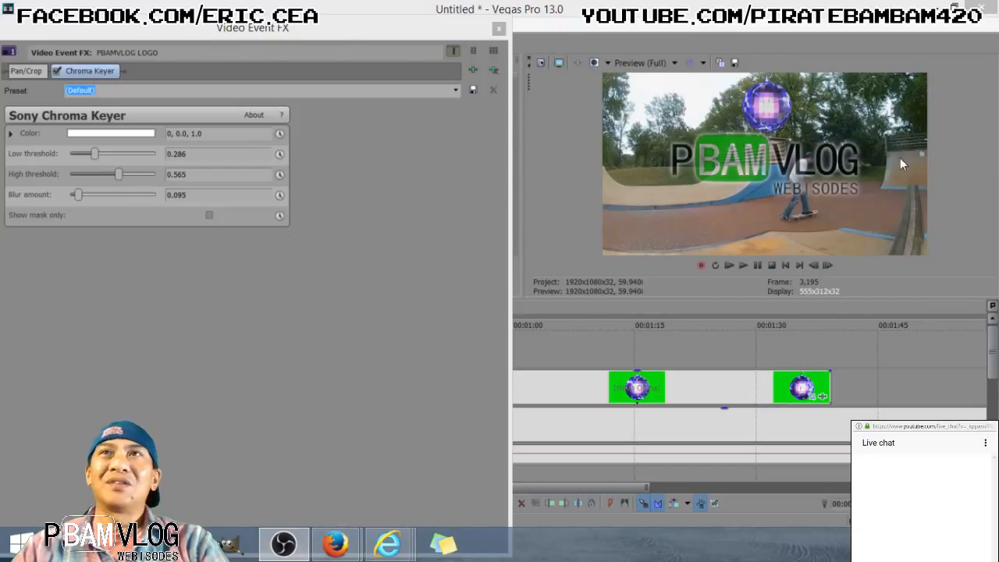
{"action": "left_click", "coordinate": [499, 29]}
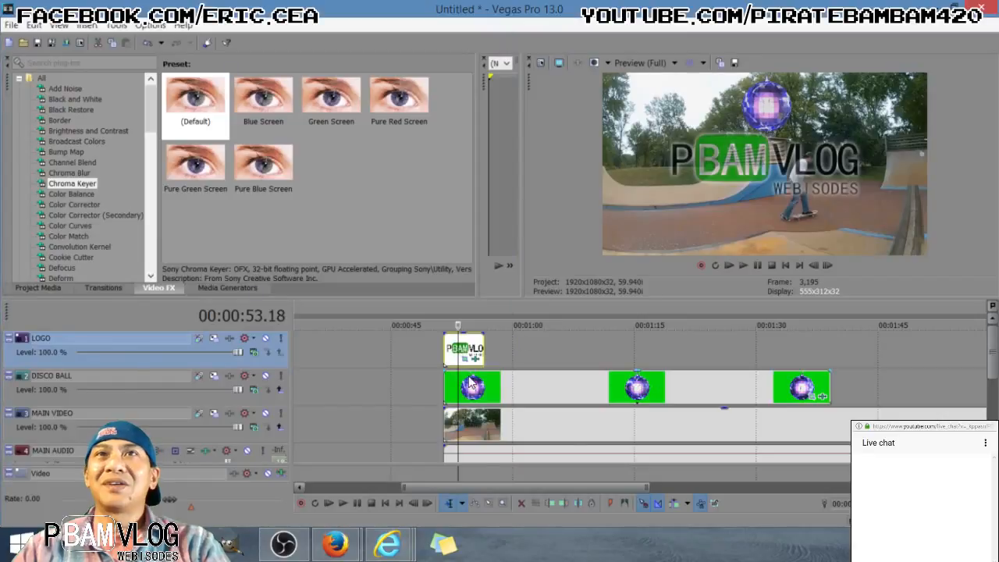
Preview the keyed logo clip from its beginning over the skate park video
{"action": "left_click", "coordinate": [446, 360]}
{"action": "key", "text": "space"}
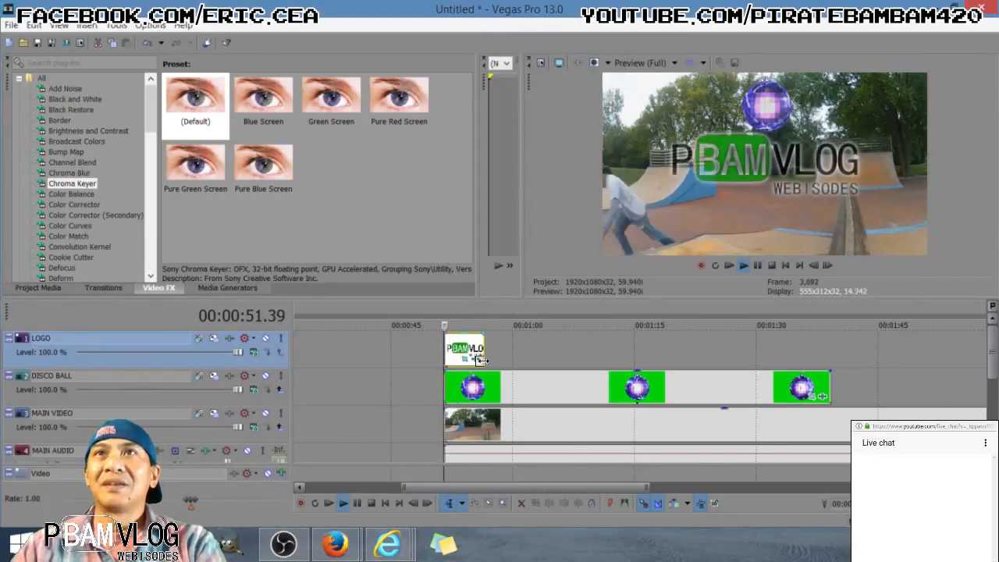
{"action": "key", "text": "space"}
{"action": "key", "text": "space"}
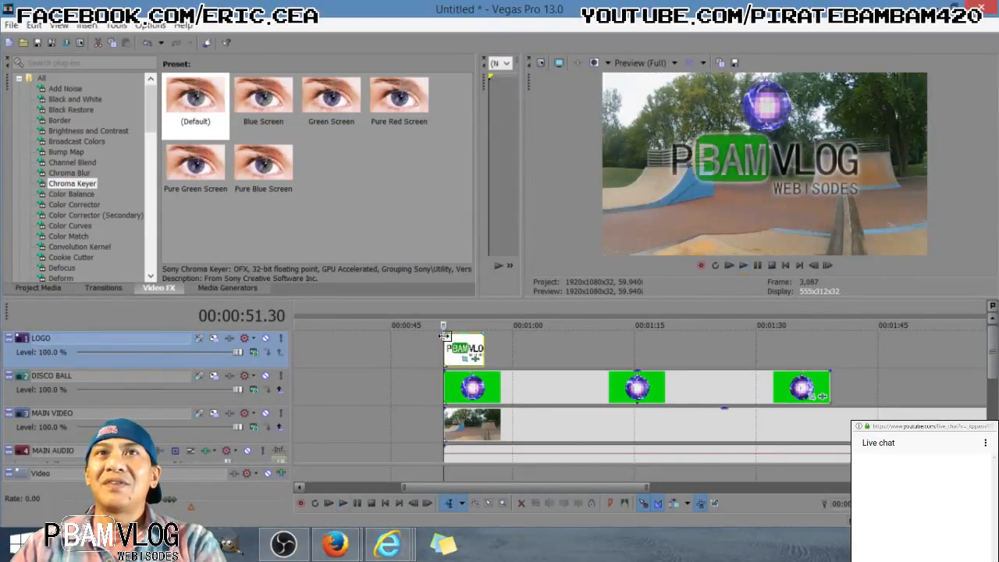
{"action": "left_click", "coordinate": [451, 348]}
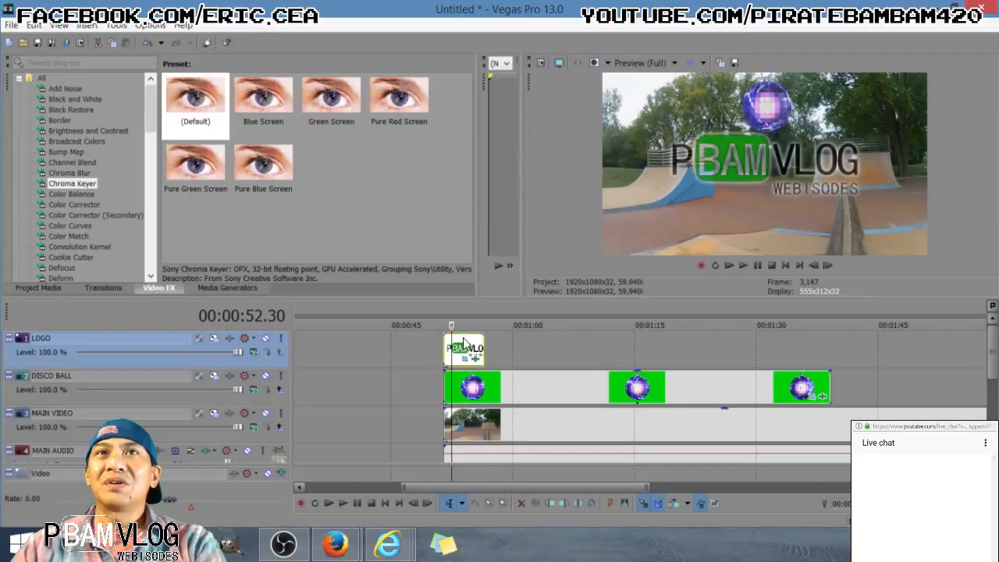
{"action": "left_click", "coordinate": [529, 348]}
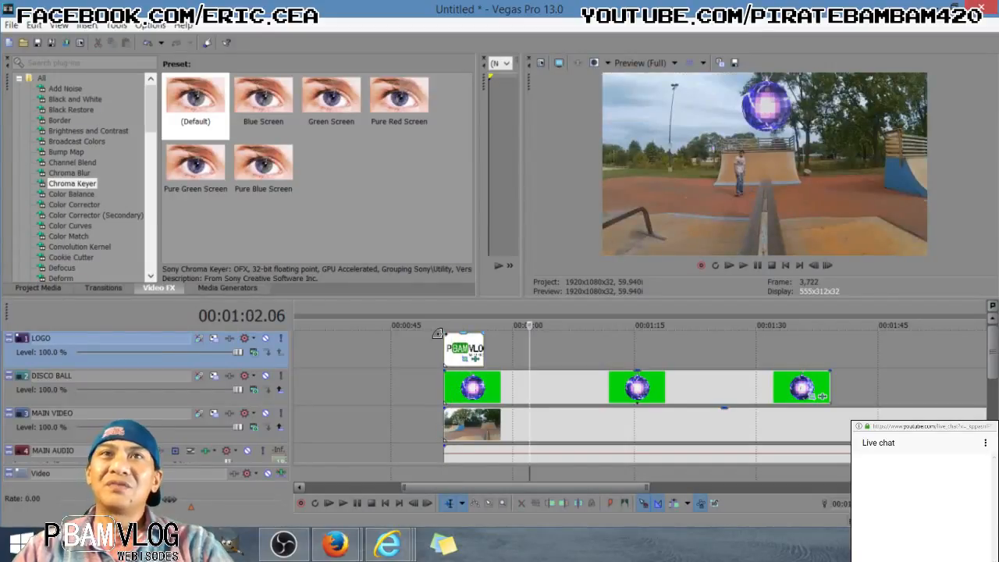
Add a short fade-in to the start of the logo and disco ball clips and play them back
{"action": "left_click_drag", "start_coordinate": [438, 334], "coordinate": [457, 339]}
{"action": "mouse_move", "coordinate": [446, 373]}
{"action": "left_mouse_down"}
{"action": "mouse_move", "coordinate": [461, 374]}
{"action": "mouse_move", "coordinate": [430, 380]}
{"action": "mouse_move", "coordinate": [457, 376]}
{"action": "left_mouse_up"}
{"action": "left_click", "coordinate": [445, 357]}
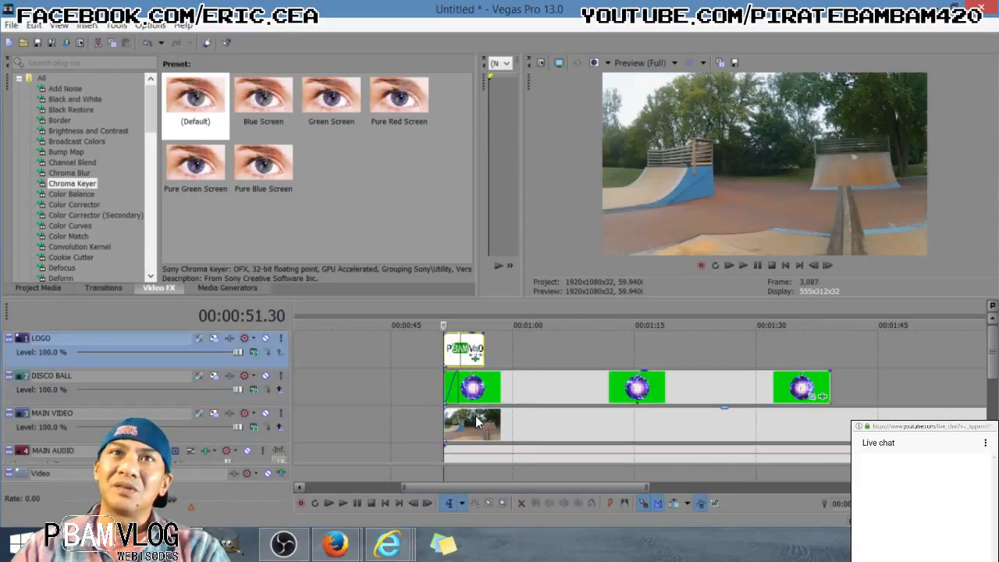
{"action": "key", "text": "space"}
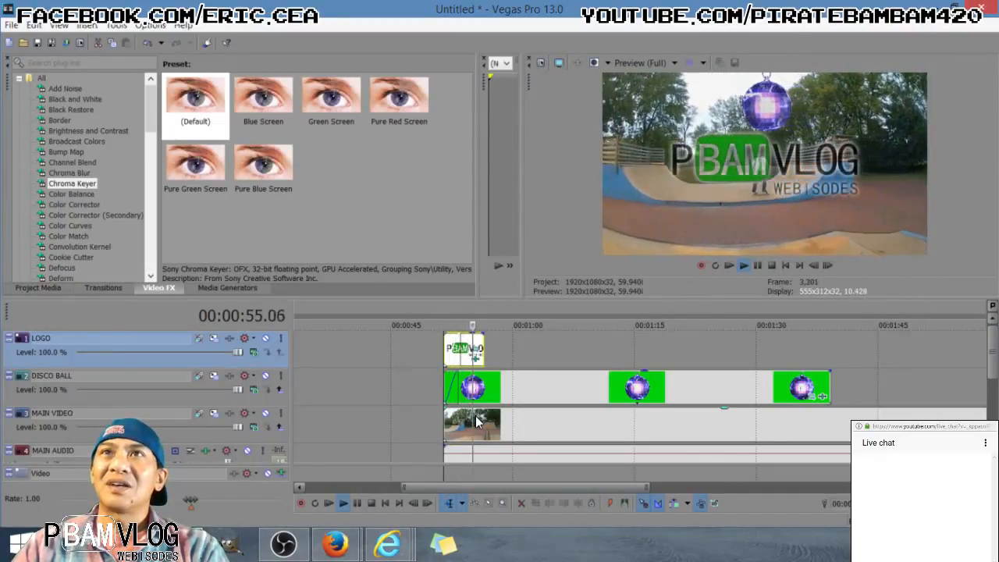
{"action": "key", "text": "space"}
Lengthen the logo clip by extending its end about 1.31 and play the result
{"action": "left_click_drag", "start_coordinate": [488, 351], "coordinate": [495, 351]}
{"action": "key", "text": "space"}
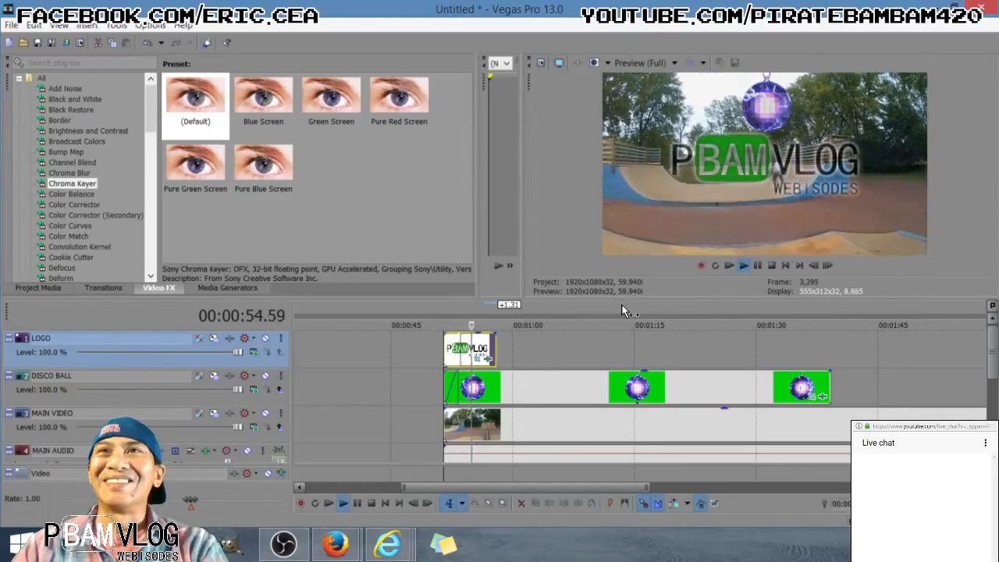
{"action": "left_click", "coordinate": [757, 266]}
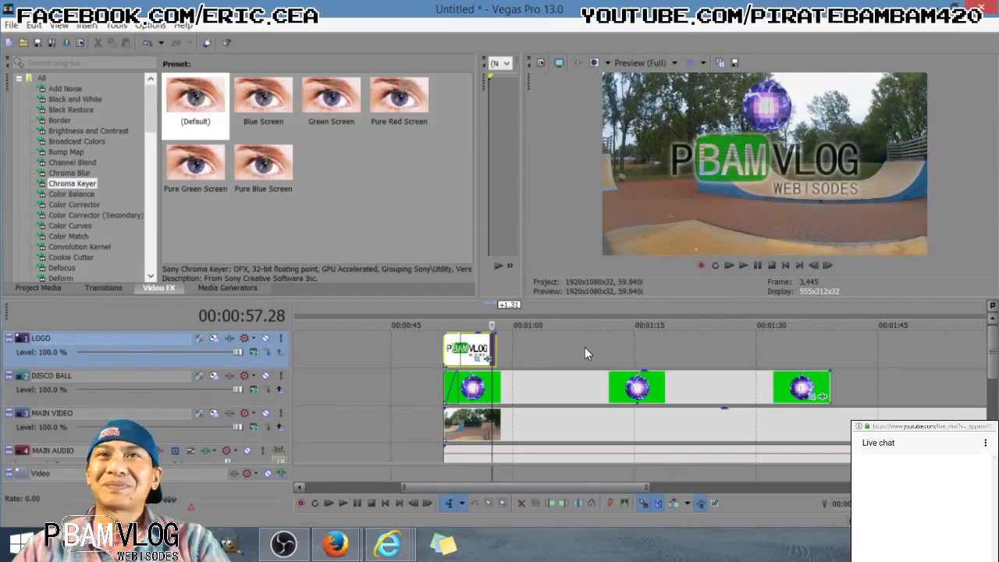
Copy the logo clip and paste the duplicate on the LOGO track at 00:01:00.48
{"action": "left_click", "coordinate": [475, 347]}
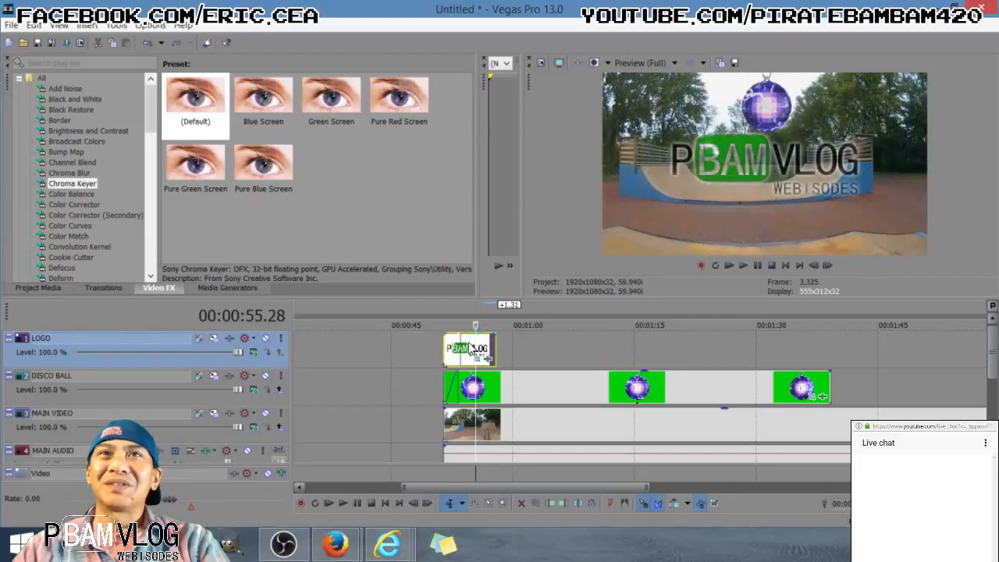
{"action": "left_click", "coordinate": [468, 347]}
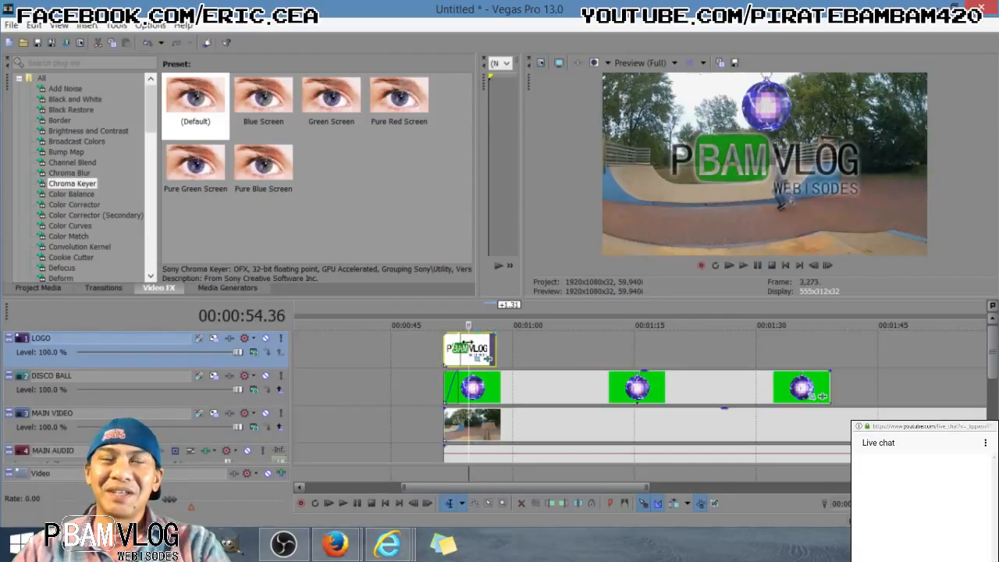
{"action": "left_click", "coordinate": [490, 349]}
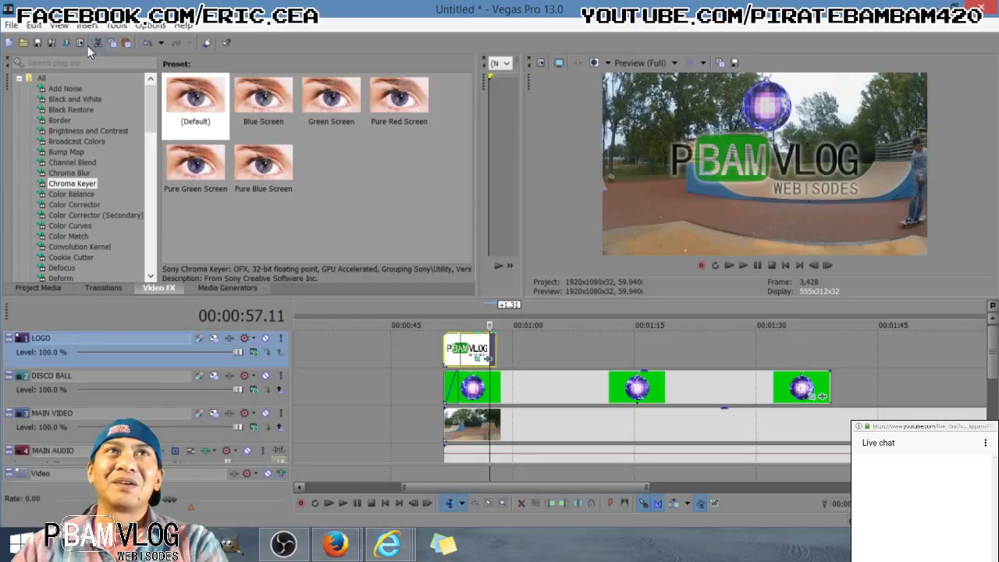
{"action": "left_click", "coordinate": [34, 25]}
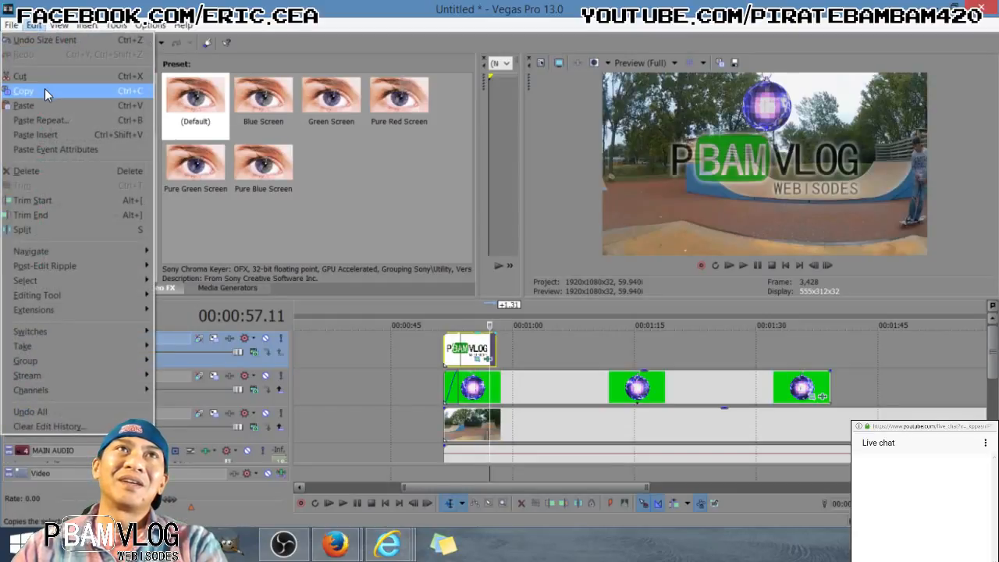
{"action": "left_click", "coordinate": [45, 90]}
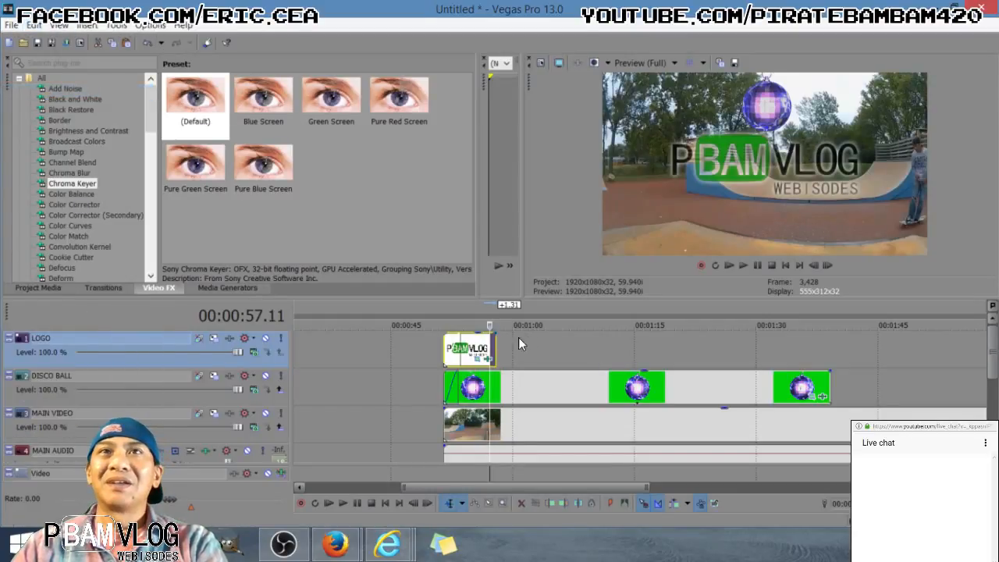
{"action": "left_click", "coordinate": [511, 341]}
{"action": "left_click", "coordinate": [531, 343]}
{"action": "left_click", "coordinate": [506, 348]}
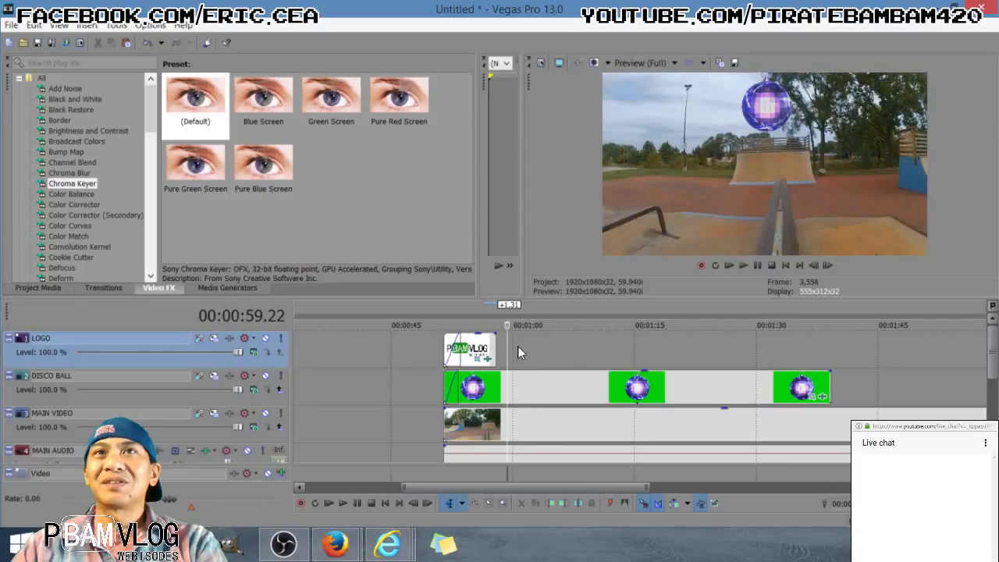
{"action": "left_click", "coordinate": [518, 346]}
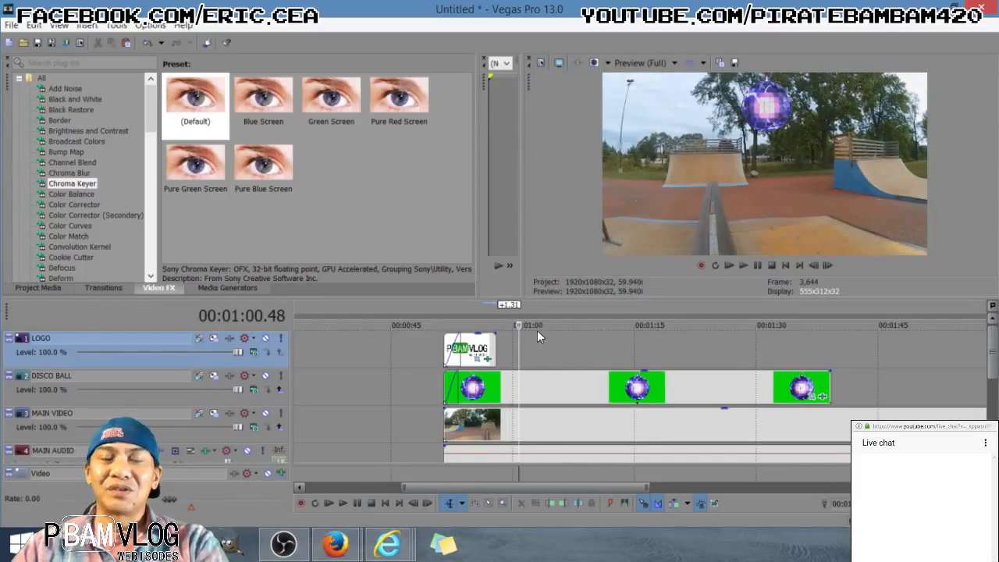
{"action": "key", "text": "ctrl+v"}
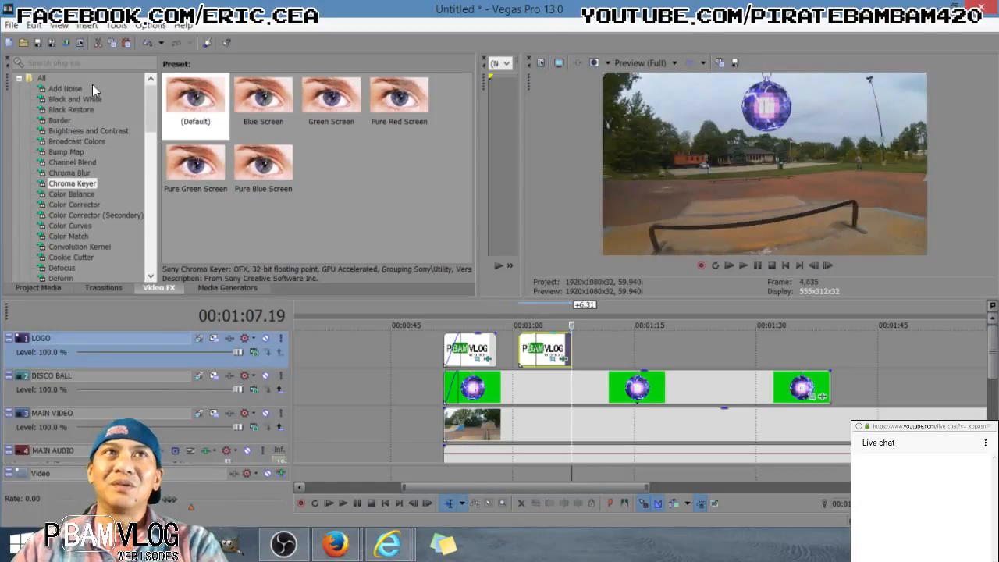
Compare the pasted logo clip with the original at several points on the timeline
{"action": "left_click", "coordinate": [34, 25]}
{"action": "left_click", "coordinate": [33, 26]}
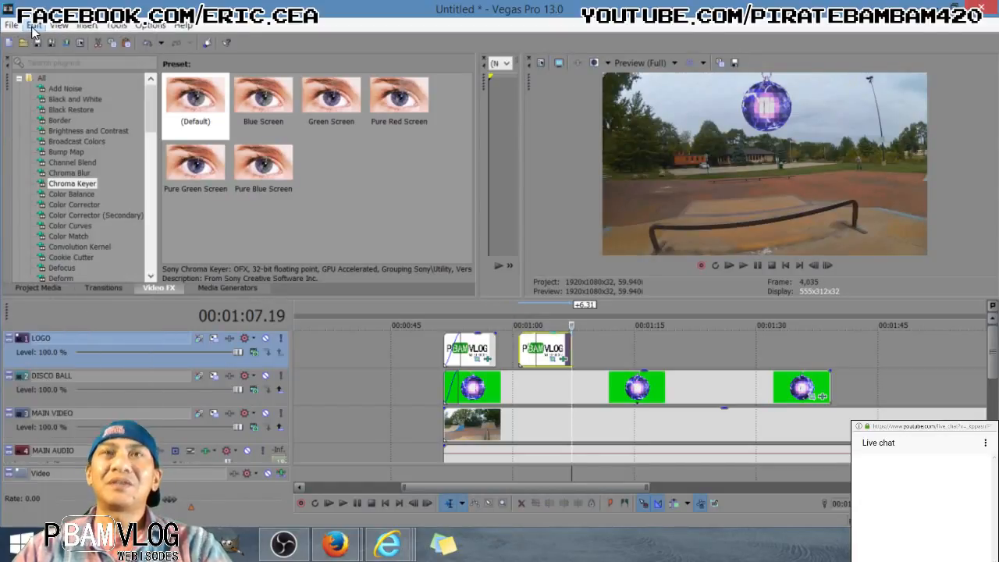
{"action": "left_click", "coordinate": [552, 345]}
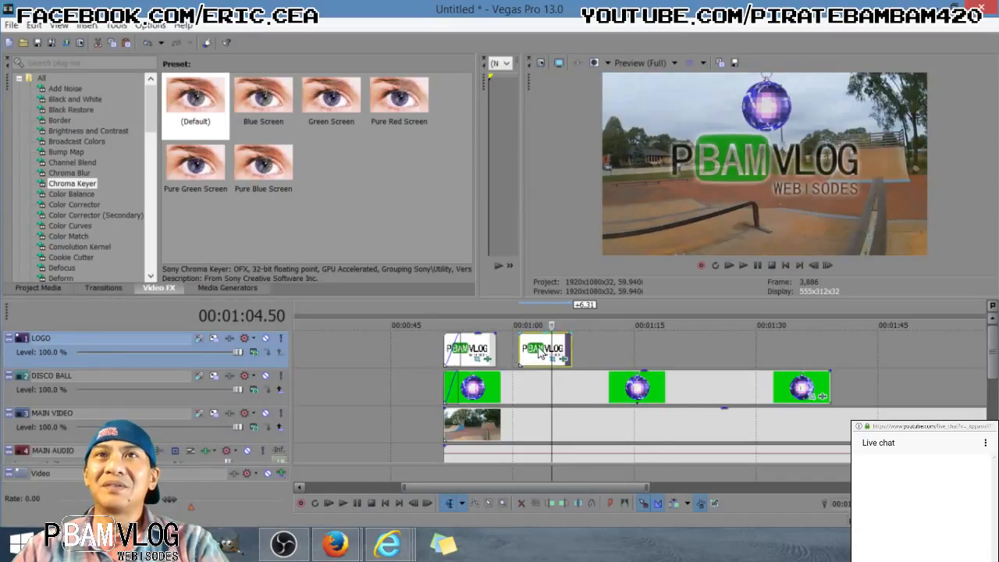
{"action": "left_click", "coordinate": [539, 348]}
{"action": "left_click", "coordinate": [562, 348]}
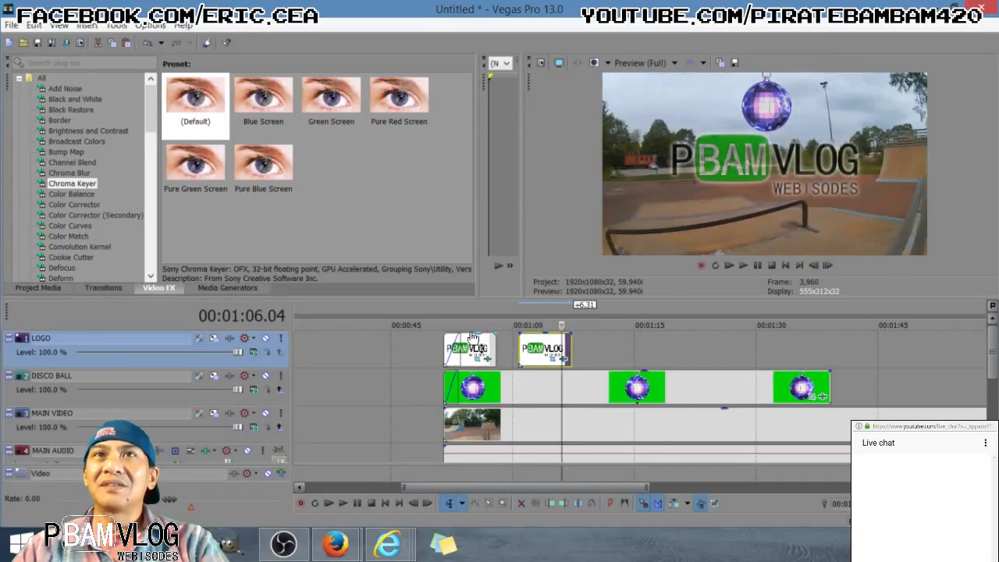
{"action": "left_click", "coordinate": [471, 346]}
{"action": "left_click", "coordinate": [547, 348]}
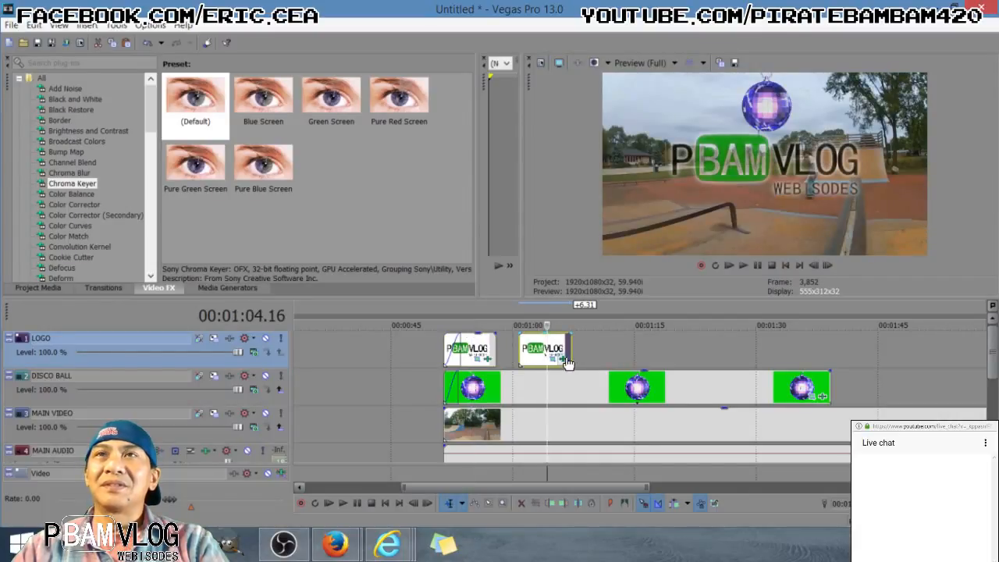
Remove the Chroma Keyer effect from the pasted logo clip and check the clip in the preview
{"action": "left_click", "coordinate": [565, 359]}
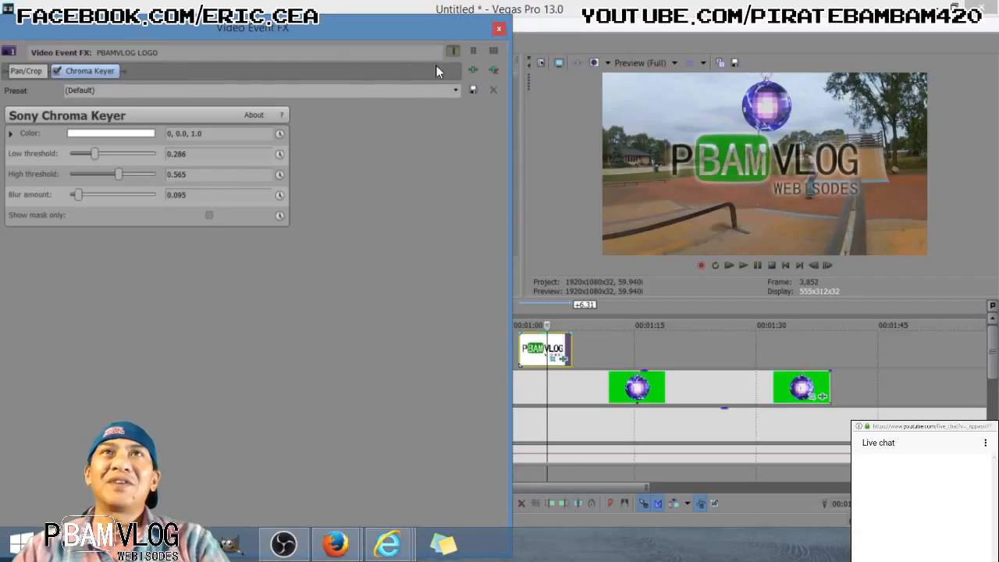
{"action": "left_click", "coordinate": [490, 70]}
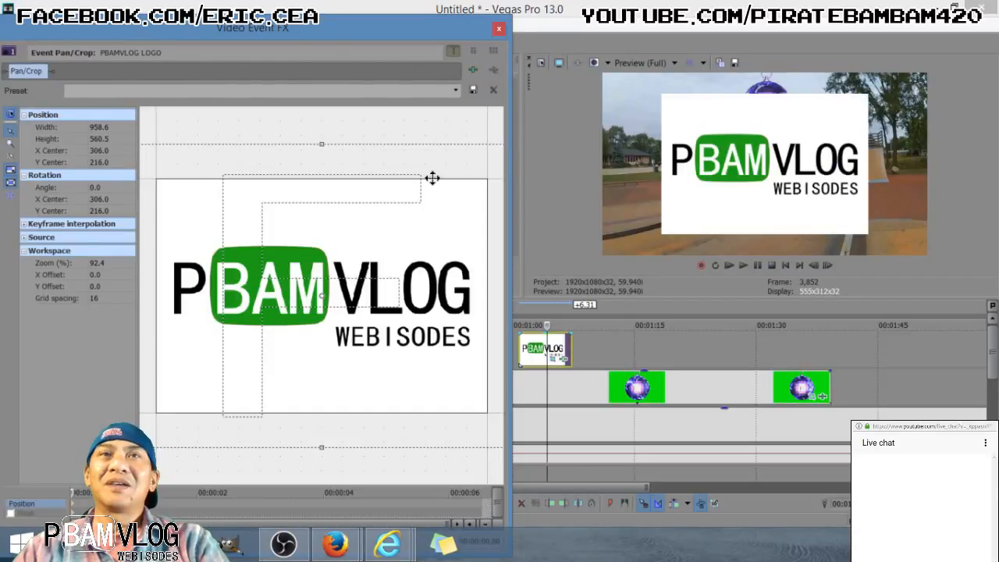
{"action": "left_click", "coordinate": [499, 29]}
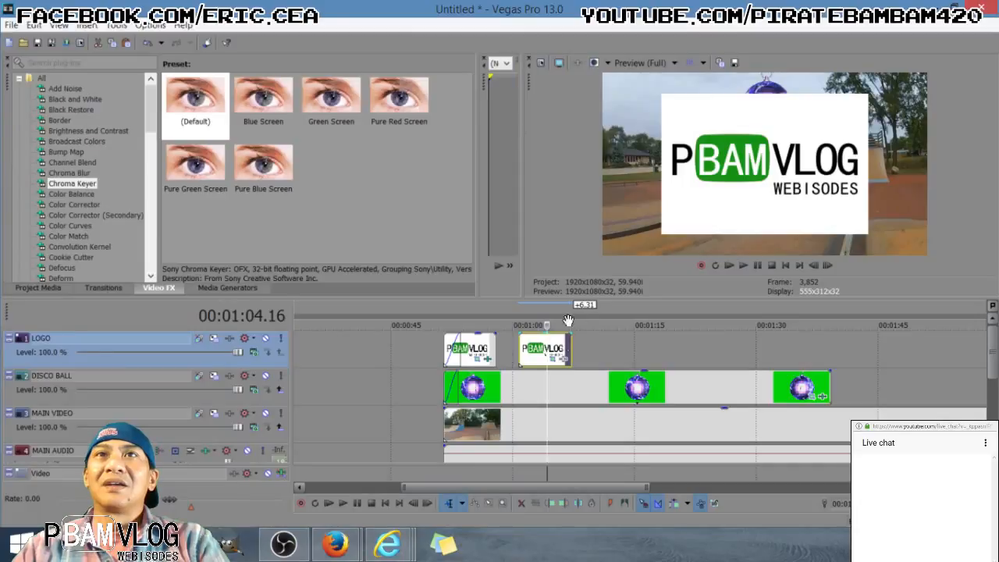
{"action": "left_click", "coordinate": [534, 349]}
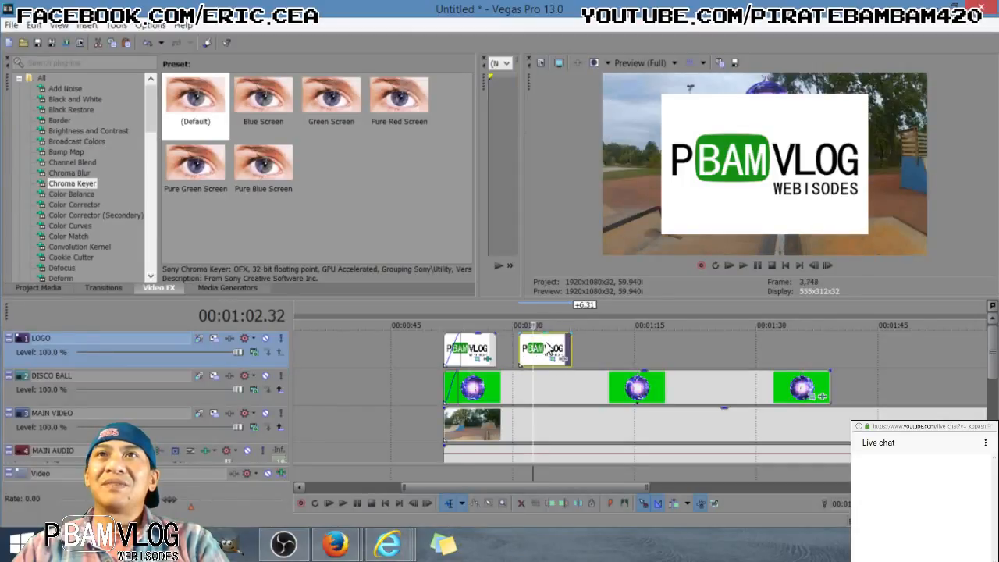
{"action": "left_click", "coordinate": [548, 348]}
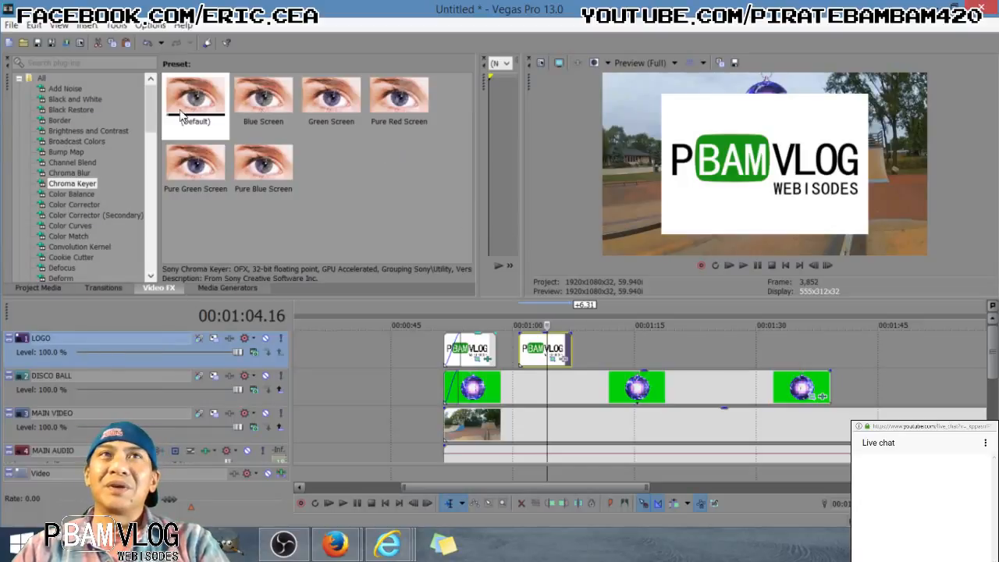
Apply the Chroma Keyer effect with the (Default) preset to the pasted logo clip
{"action": "left_click", "coordinate": [66, 162]}
{"action": "left_click", "coordinate": [66, 182]}
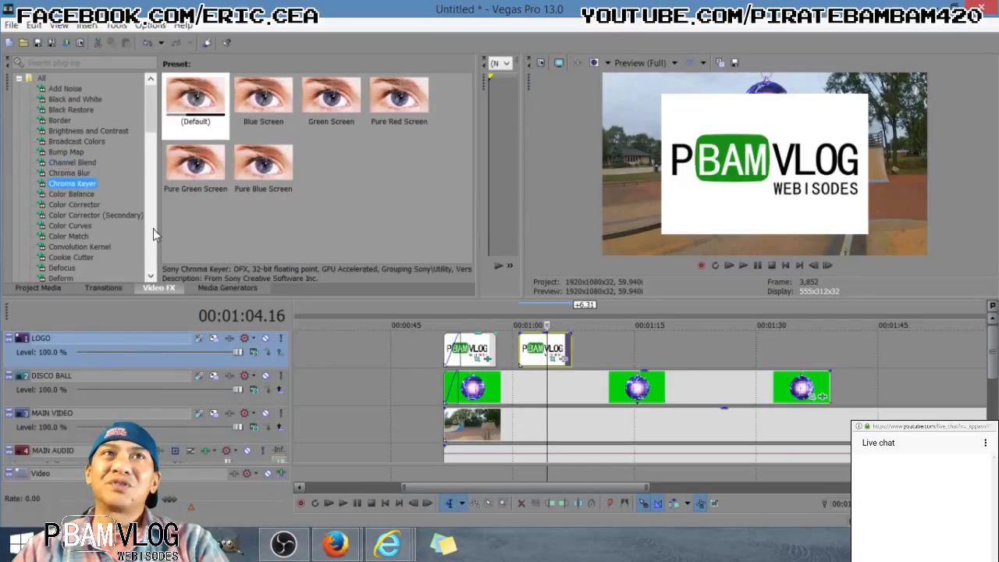
{"action": "left_click_drag", "start_coordinate": [195, 98], "coordinate": [547, 347]}
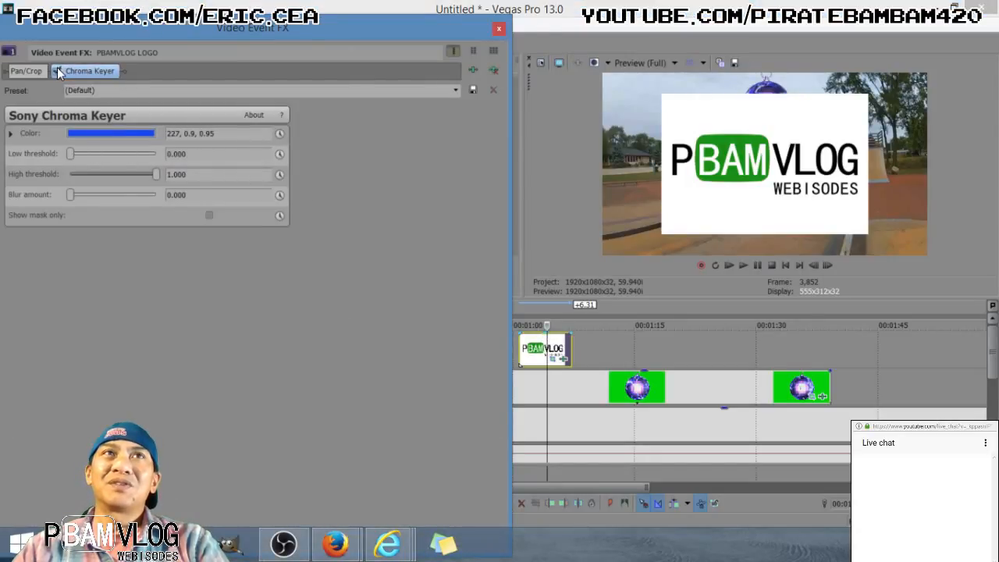
Sample the pasted logo's white background from the preview as the key colour and enable its Chroma Keyer
{"action": "left_click", "coordinate": [121, 135]}
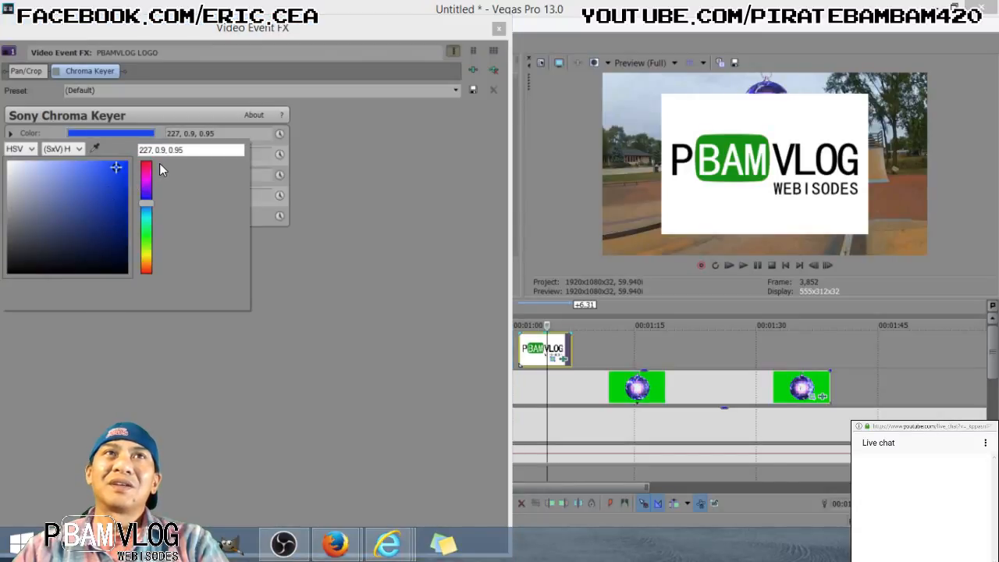
{"action": "left_click", "coordinate": [95, 148]}
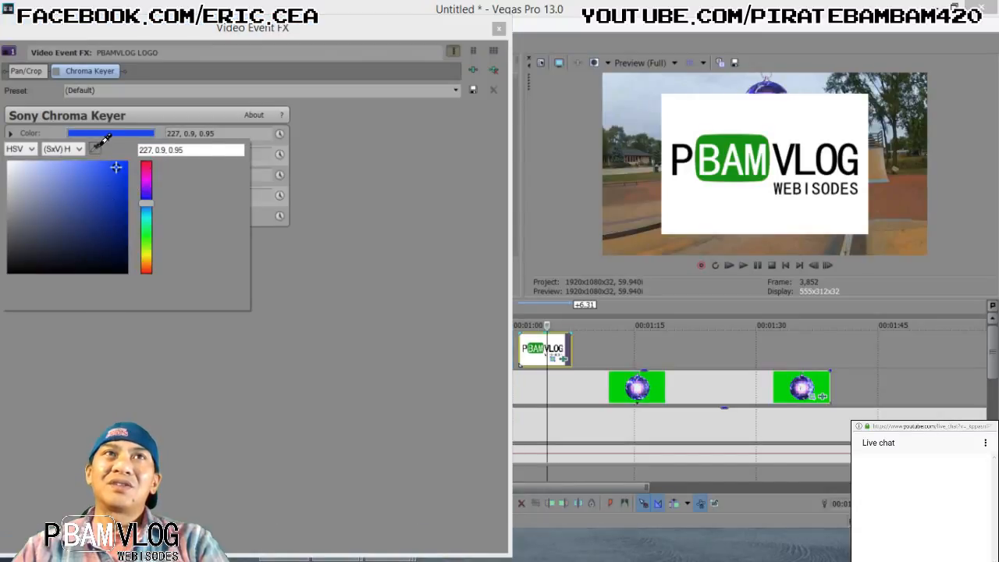
{"action": "left_click", "coordinate": [719, 119]}
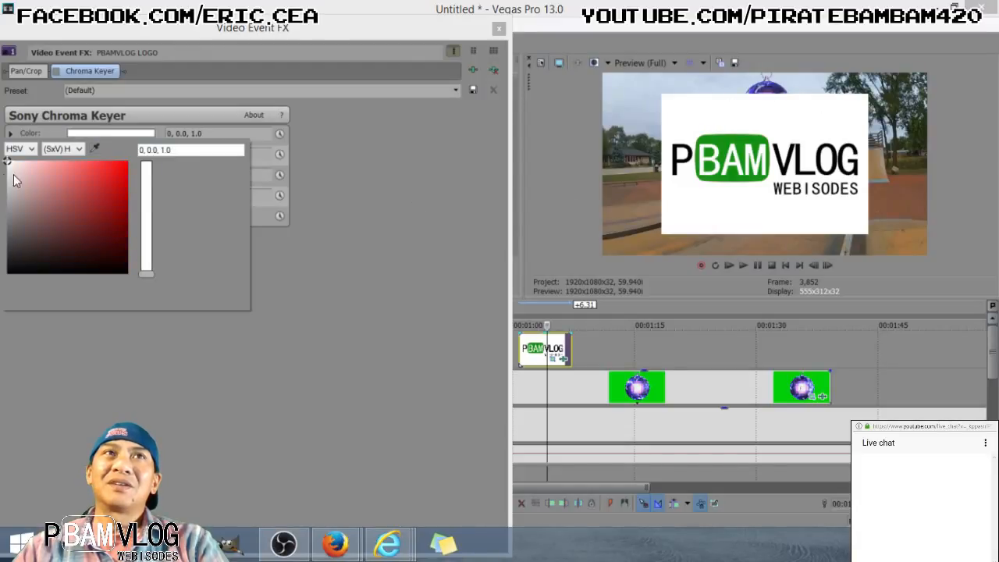
{"action": "left_click", "coordinate": [55, 69]}
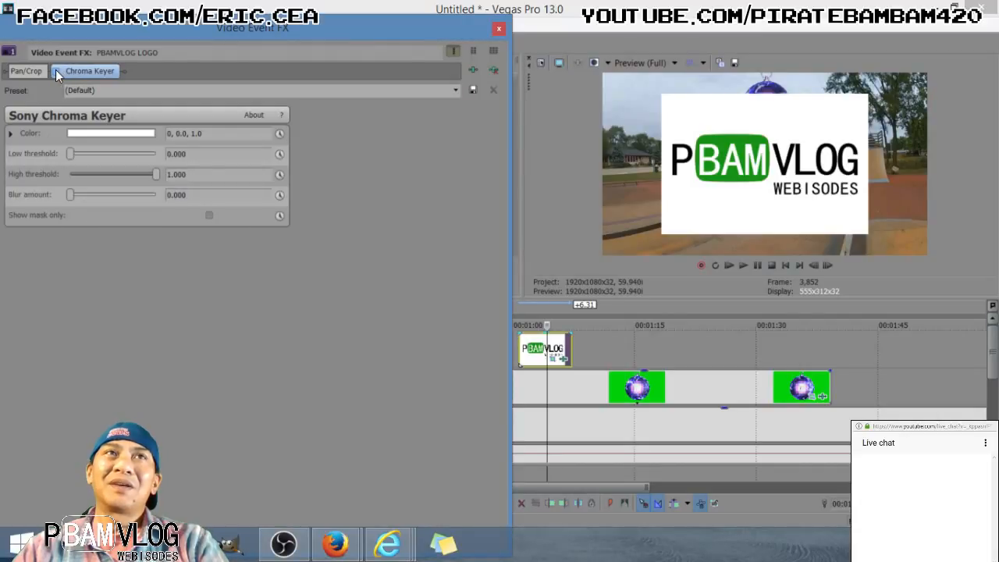
{"action": "left_click", "coordinate": [55, 70]}
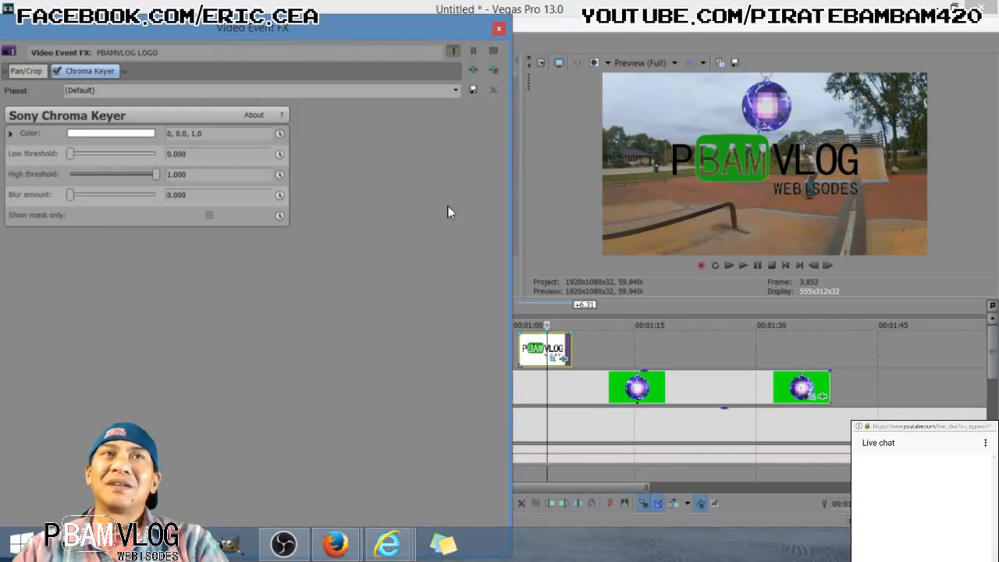
Set the pasted logo's Chroma Keyer low threshold to about 0.401 and high threshold to about 0.633, and compare it with the original clip
{"action": "left_click_drag", "start_coordinate": [71, 153], "coordinate": [125, 180]}
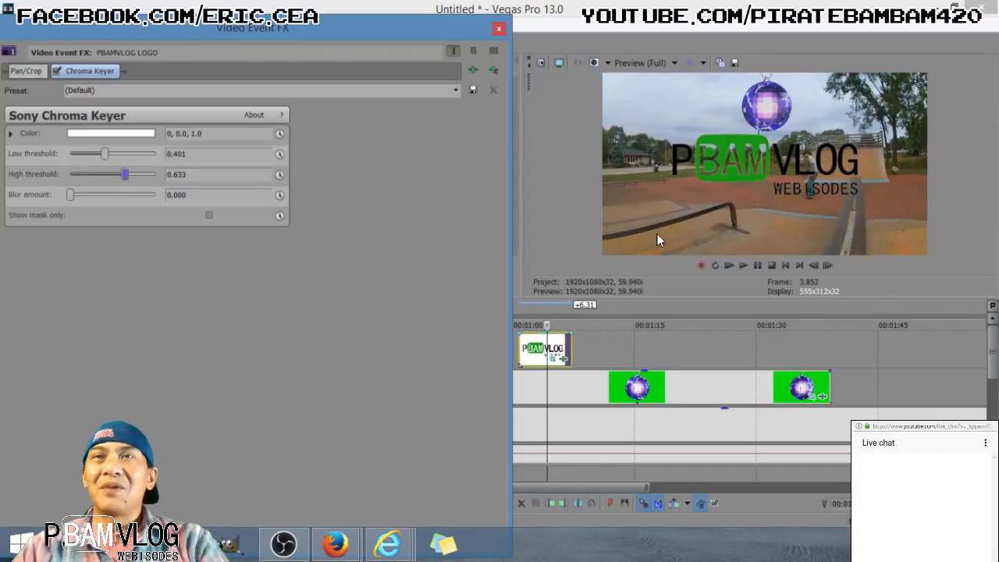
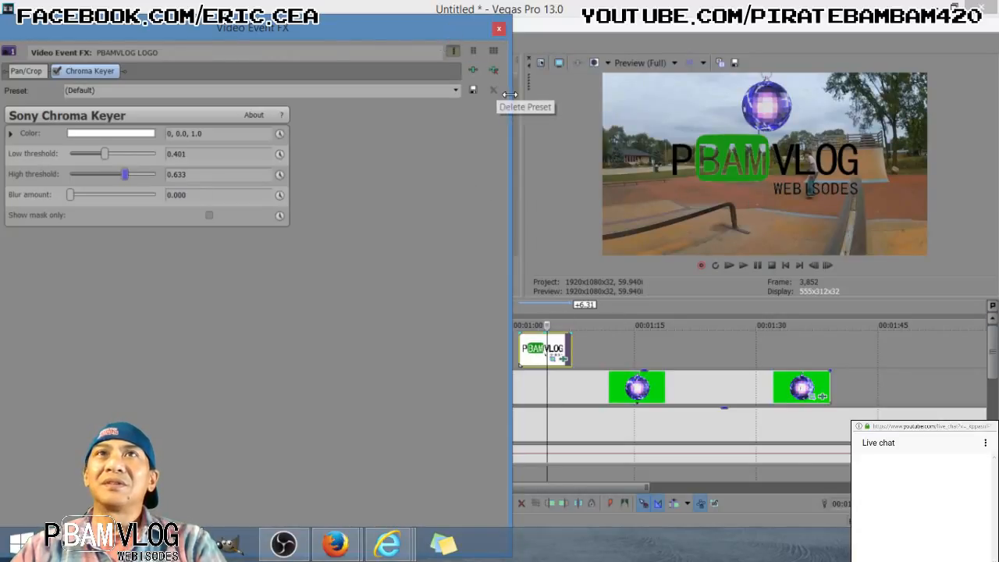
{"action": "left_click_drag", "start_coordinate": [509, 94], "coordinate": [412, 94]}
{"action": "left_click", "coordinate": [480, 343]}
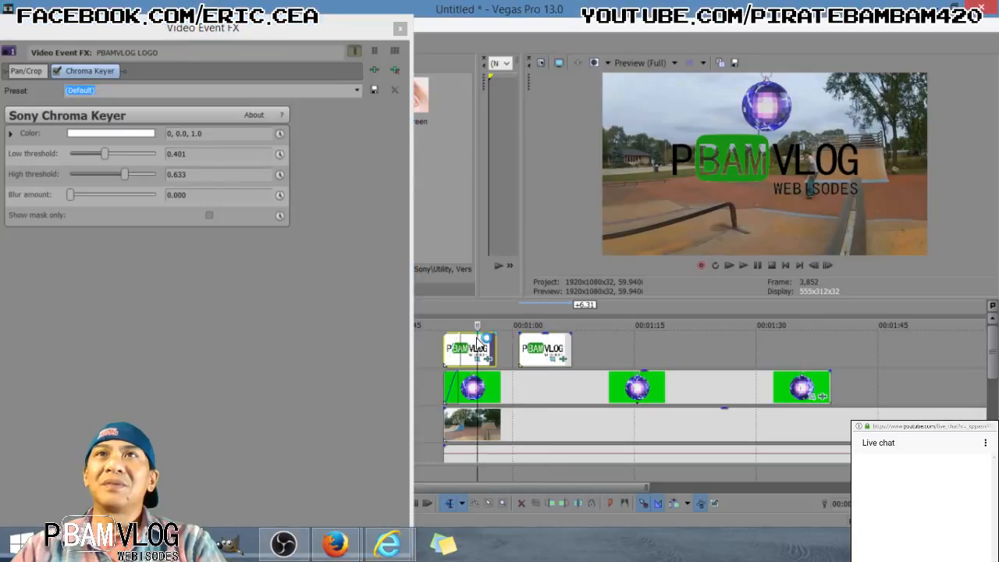
{"action": "left_click", "coordinate": [535, 348]}
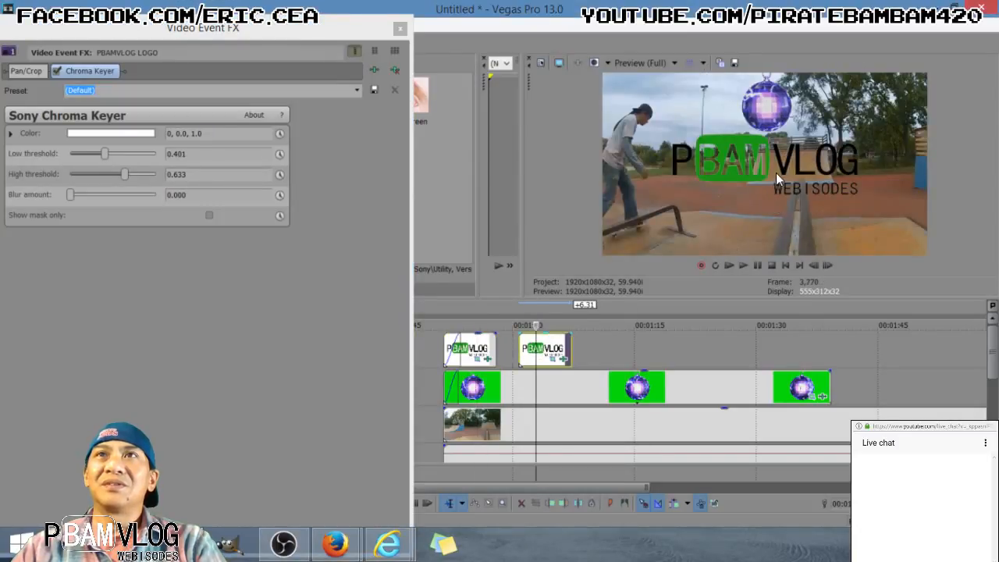
{"action": "left_click", "coordinate": [541, 355]}
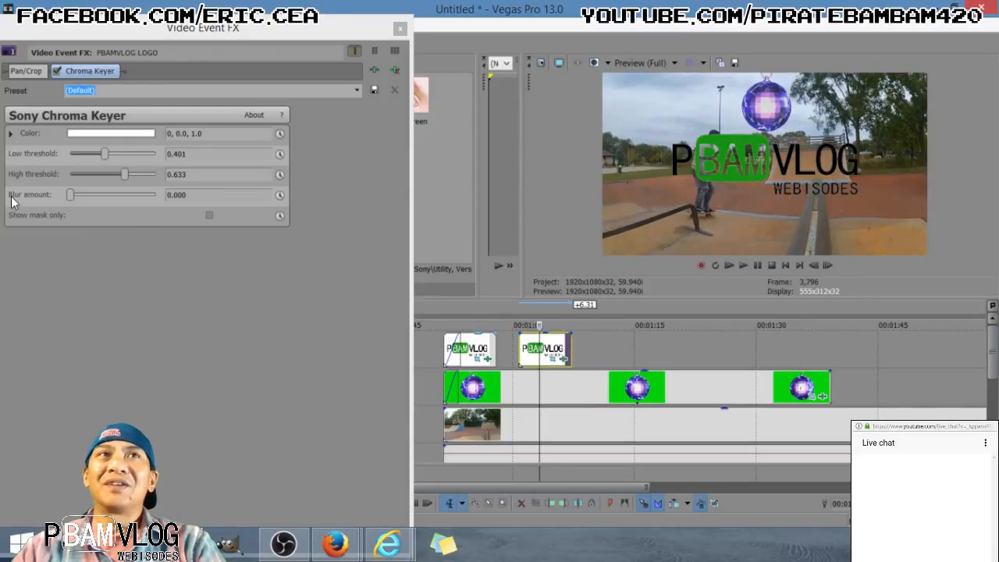
Keep the Chroma Keyer blur amount at 0.000 and show only the mask for the pasted logo
{"action": "left_click_drag", "start_coordinate": [69, 196], "coordinate": [15, 197]}
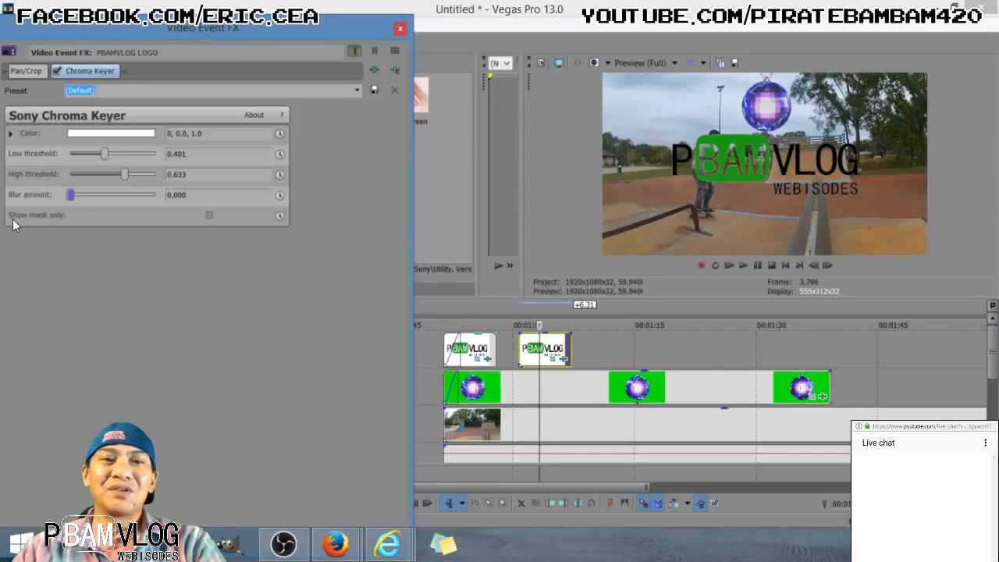
{"action": "left_click", "coordinate": [209, 214]}
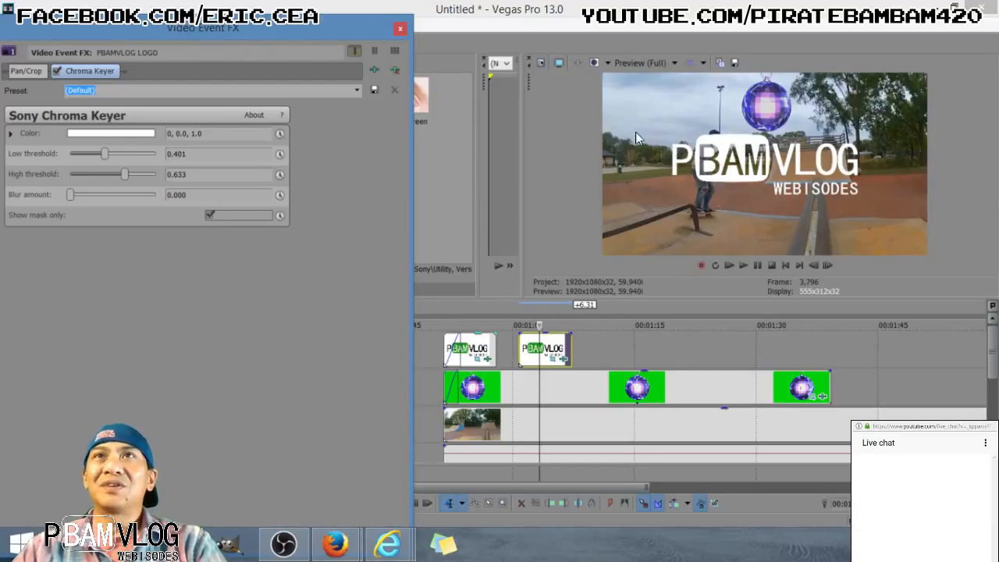
{"action": "left_click", "coordinate": [554, 359]}
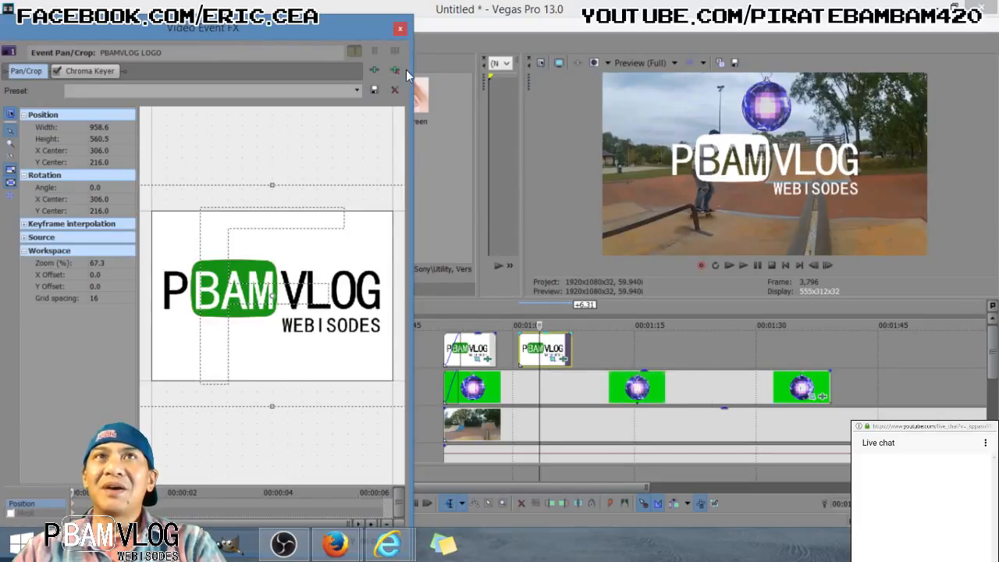
{"action": "left_click", "coordinate": [399, 28]}
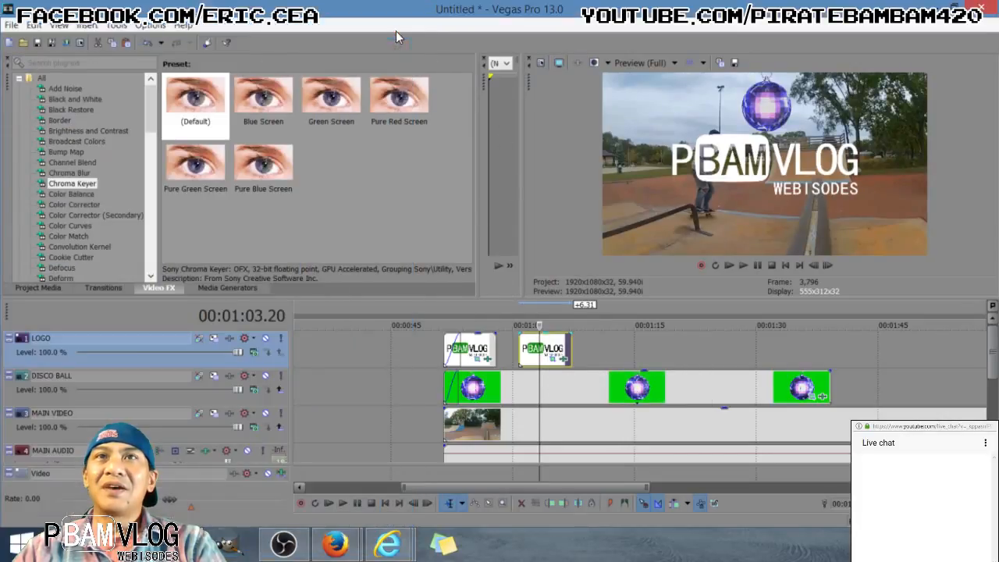
Shrink the pasted logo by enlarging its Pan/Crop frame to about 3,170 by 1,854
{"action": "right_click", "coordinate": [548, 351]}
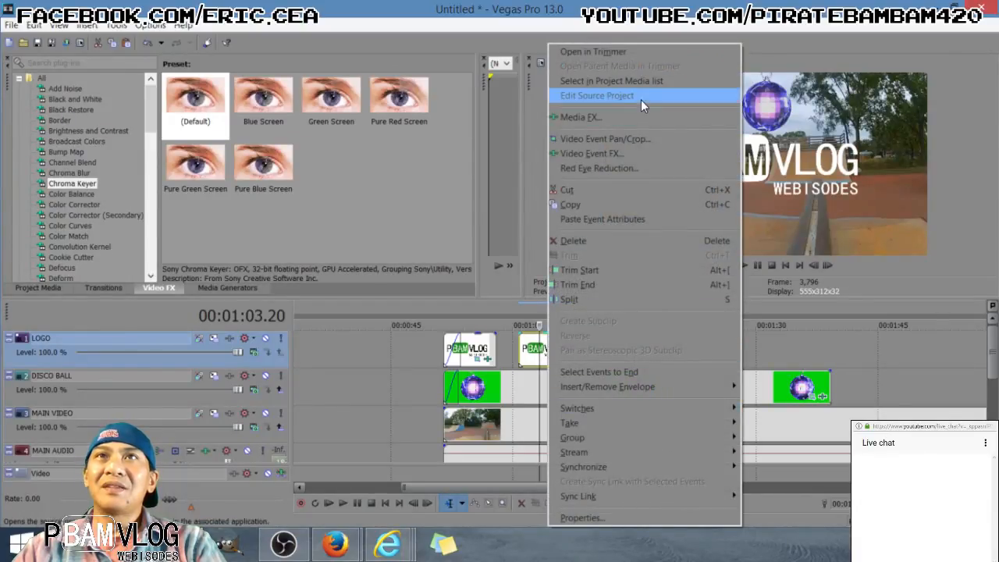
{"action": "left_click", "coordinate": [662, 138]}
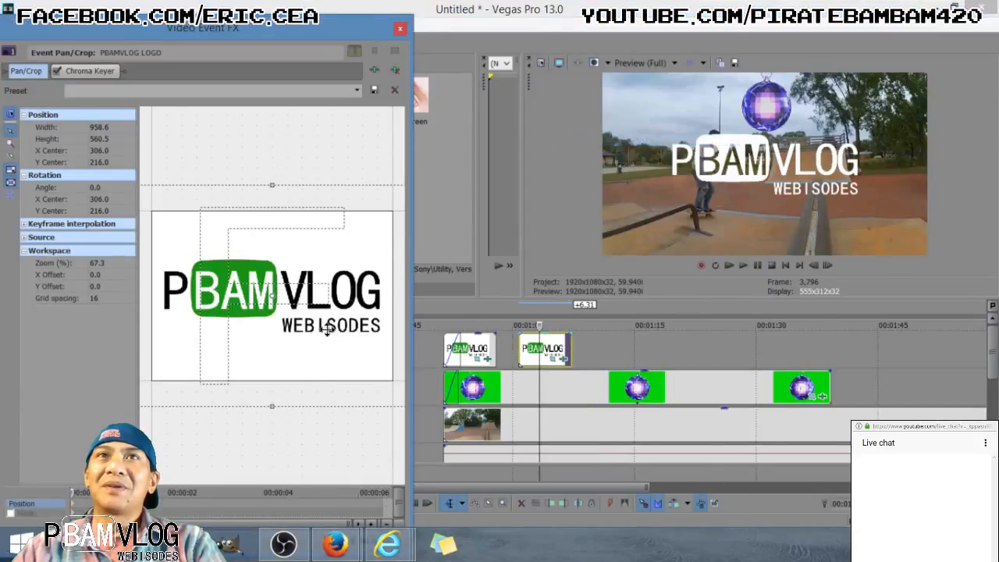
{"action": "scroll", "coordinate": [321, 315], "scroll_direction": "down", "scroll_amount": 5}
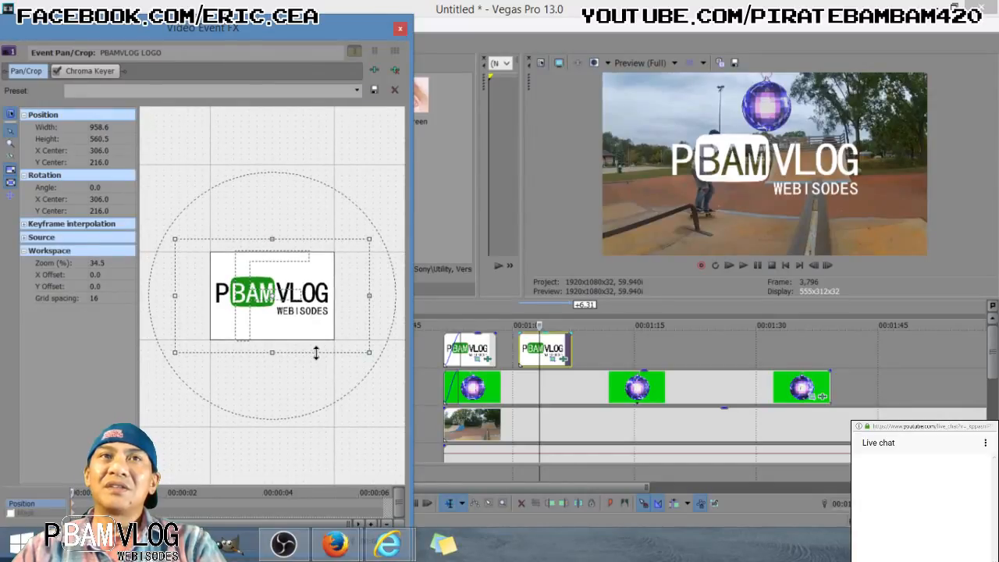
{"action": "left_click_drag", "start_coordinate": [316, 353], "coordinate": [333, 461]}
{"action": "scroll", "coordinate": [320, 409], "scroll_direction": "down", "scroll_amount": 3}
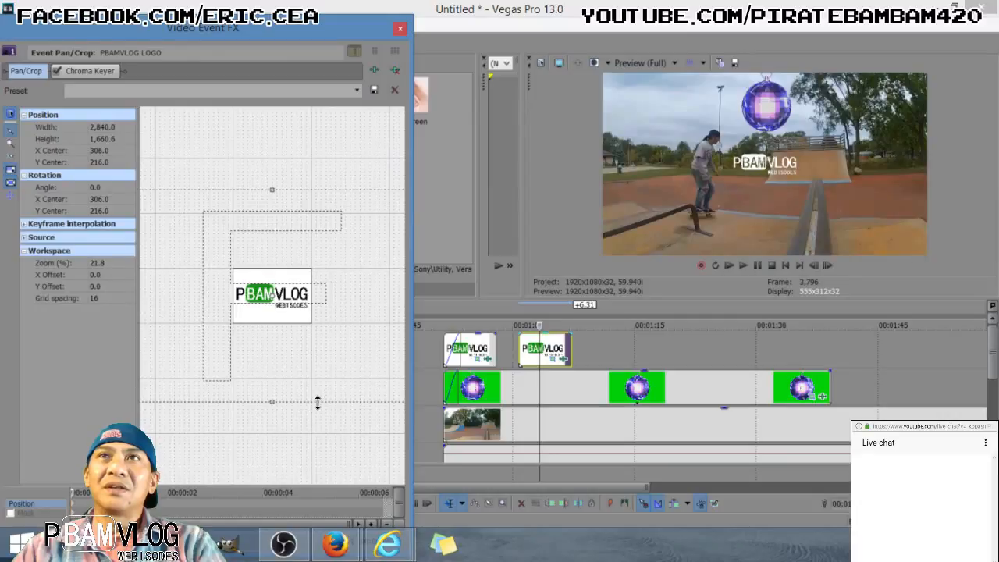
{"action": "left_click_drag", "start_coordinate": [318, 402], "coordinate": [318, 413]}
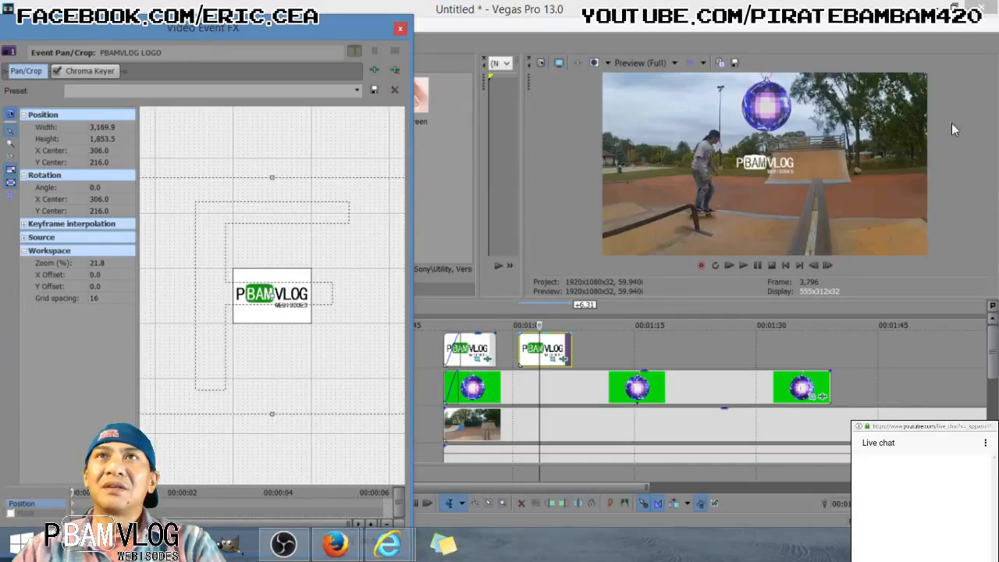
Using the Safe Areas overlay as a temporary guide, place the logo in the video's lower-left corner with a Pan/Crop frame about 4,191 by 2,451
{"action": "left_click", "coordinate": [702, 63]}
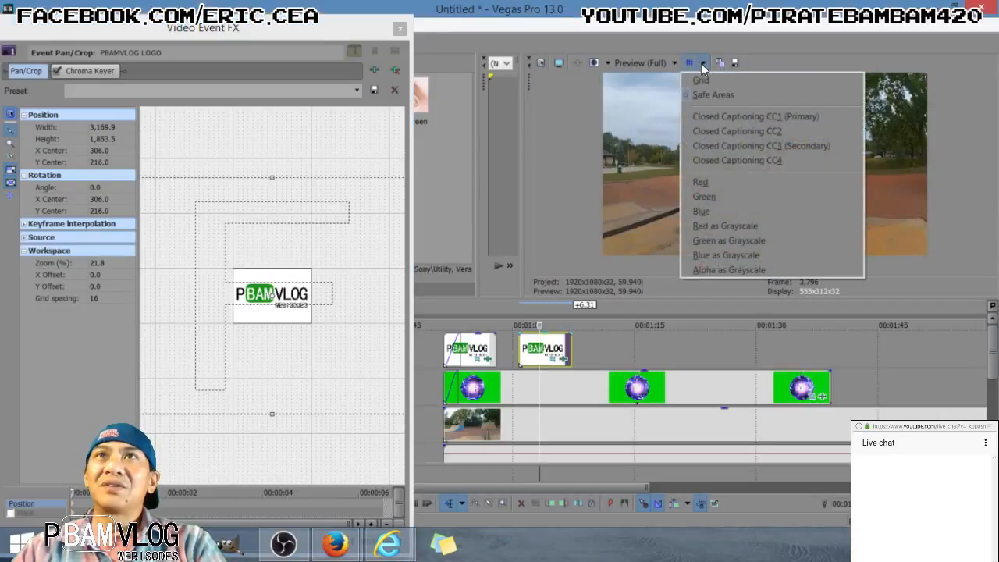
{"action": "left_click", "coordinate": [700, 95]}
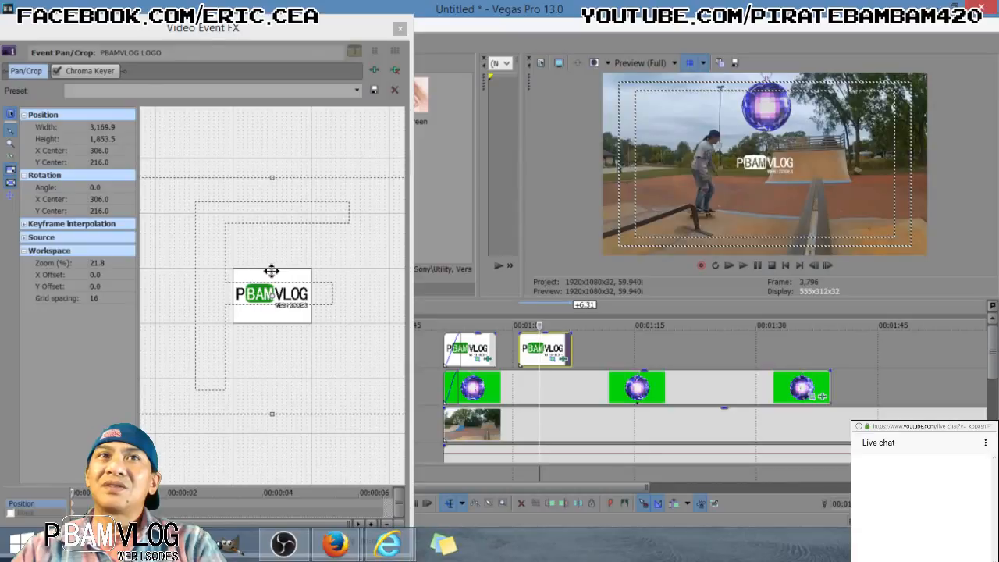
{"action": "left_click_drag", "start_coordinate": [216, 339], "coordinate": [242, 326]}
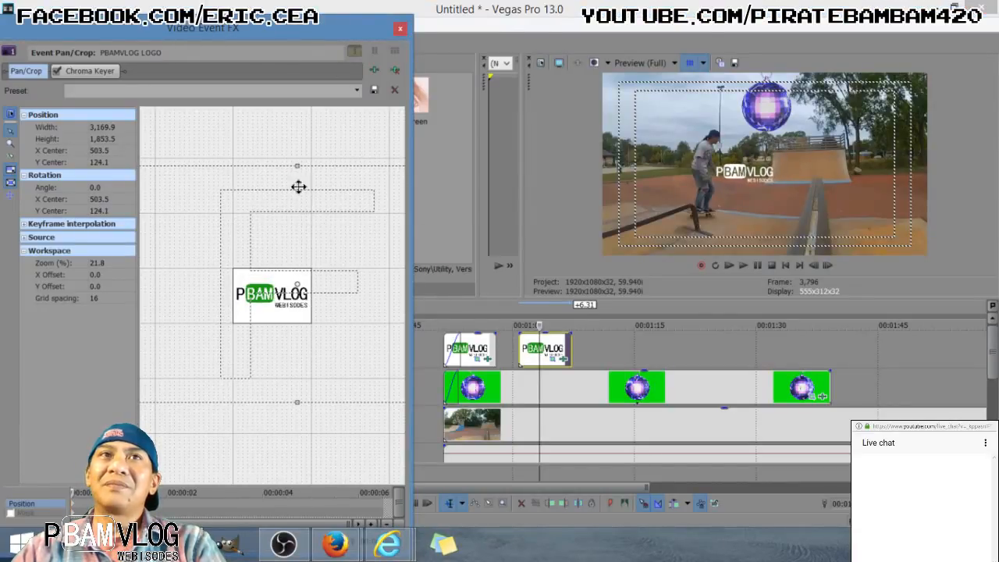
{"action": "left_click_drag", "start_coordinate": [156, 339], "coordinate": [248, 279]}
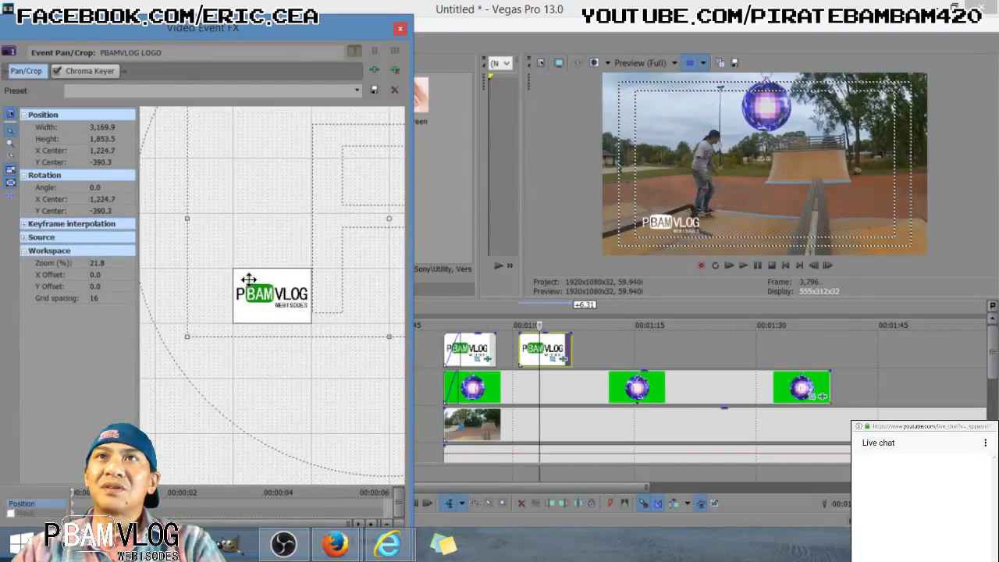
{"action": "left_click_drag", "start_coordinate": [301, 339], "coordinate": [333, 326]}
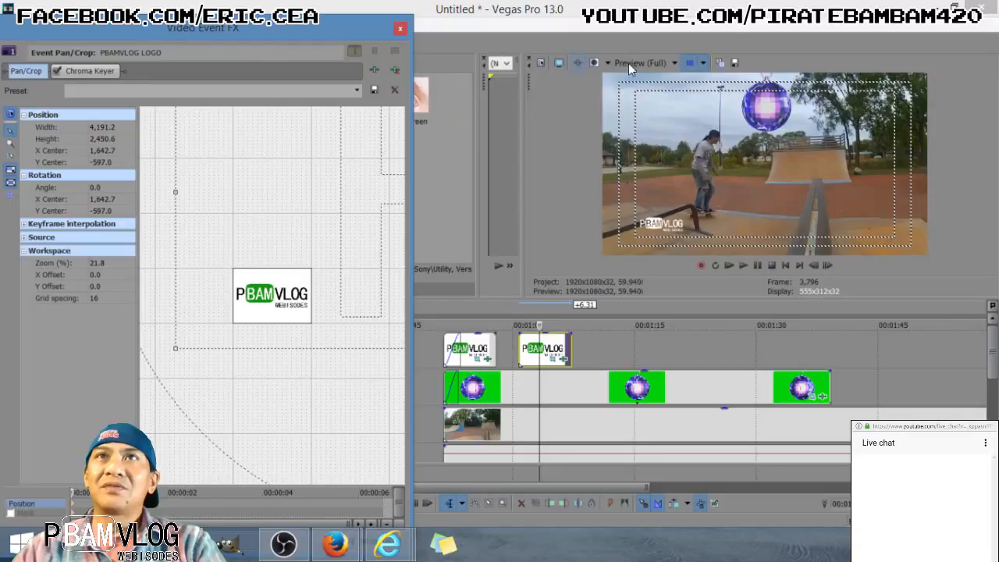
{"action": "left_click", "coordinate": [689, 65]}
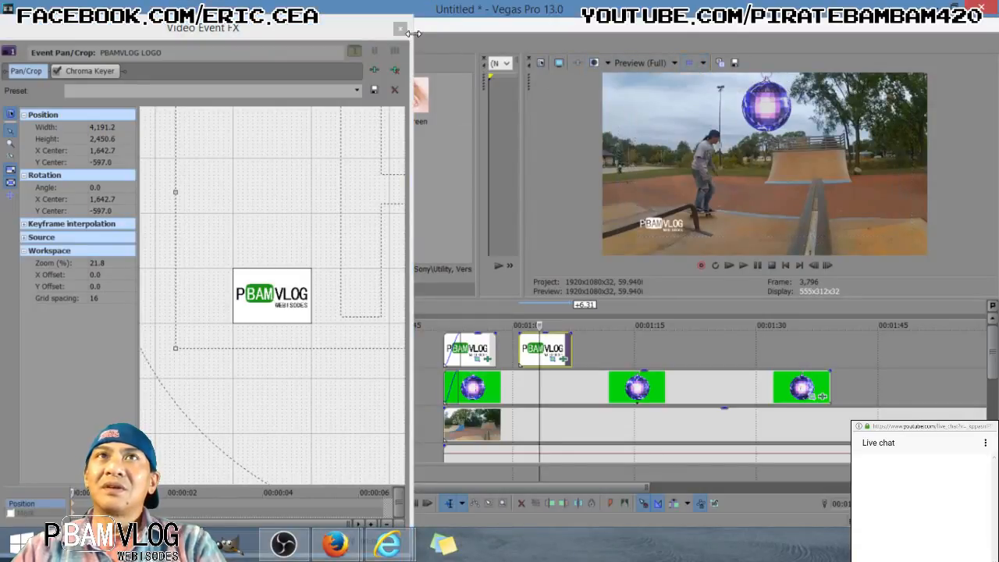
{"action": "left_click", "coordinate": [399, 29]}
Extend the pasted logo clip to the end of the disco ball clip and check the logo at several points along it
{"action": "mouse_move", "coordinate": [551, 339]}
{"action": "left_mouse_down"}
{"action": "mouse_move", "coordinate": [549, 359]}
{"action": "mouse_move", "coordinate": [563, 335]}
{"action": "left_mouse_up"}
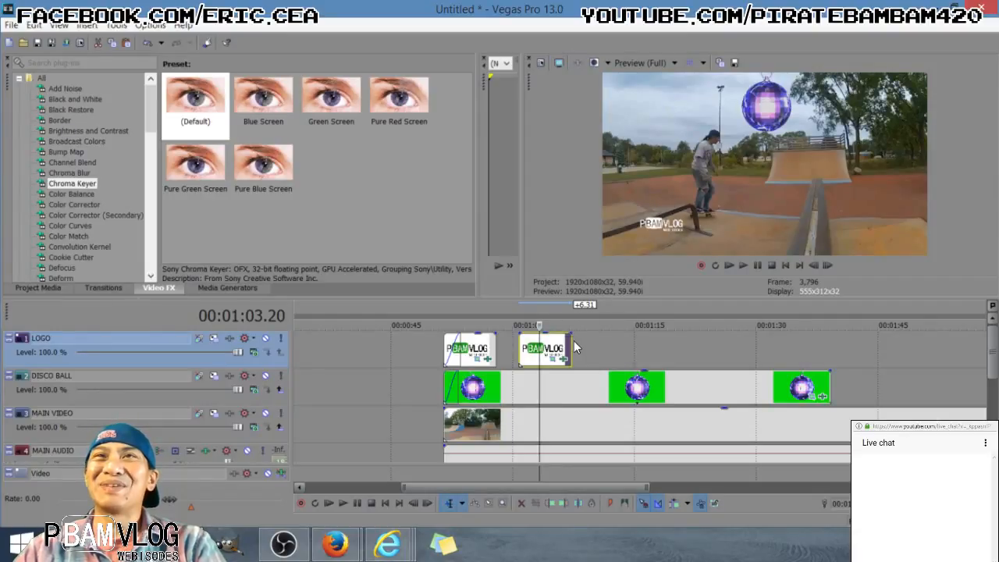
{"action": "left_click_drag", "start_coordinate": [572, 344], "coordinate": [830, 359]}
{"action": "key", "text": "space"}
{"action": "left_click", "coordinate": [611, 347]}
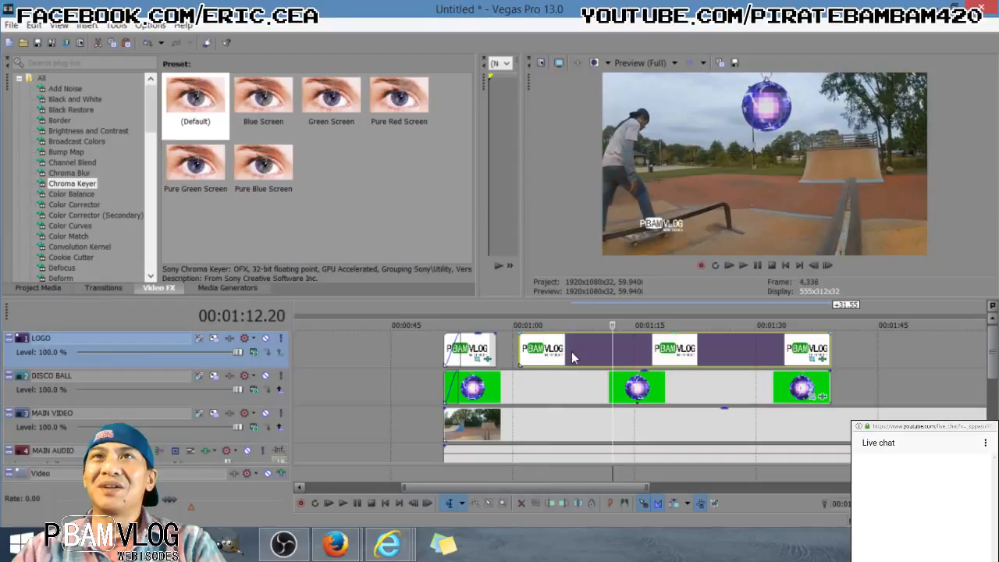
{"action": "left_click_drag", "start_coordinate": [593, 337], "coordinate": [615, 332]}
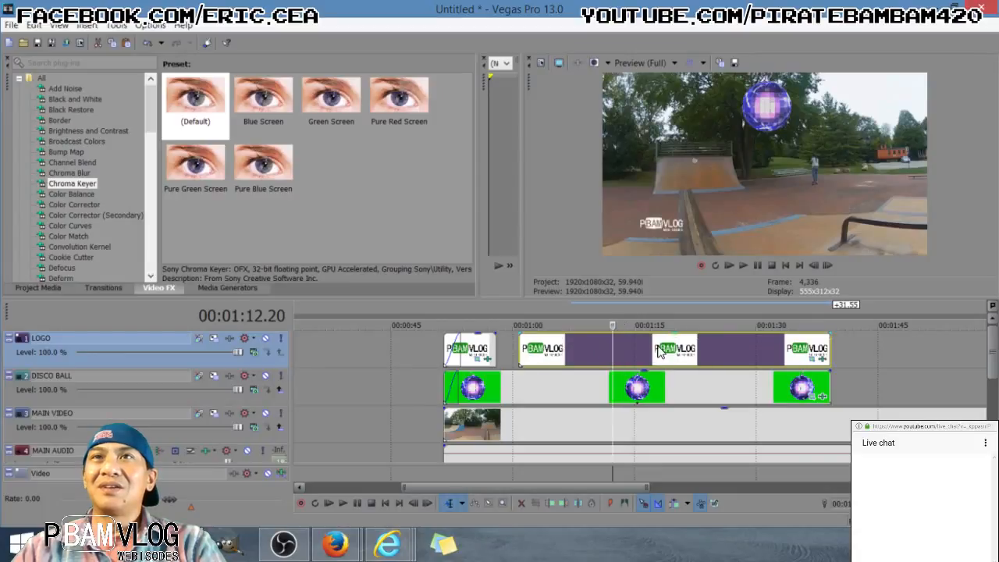
{"action": "left_click", "coordinate": [552, 348]}
{"action": "left_click", "coordinate": [622, 347]}
{"action": "left_click", "coordinate": [718, 343]}
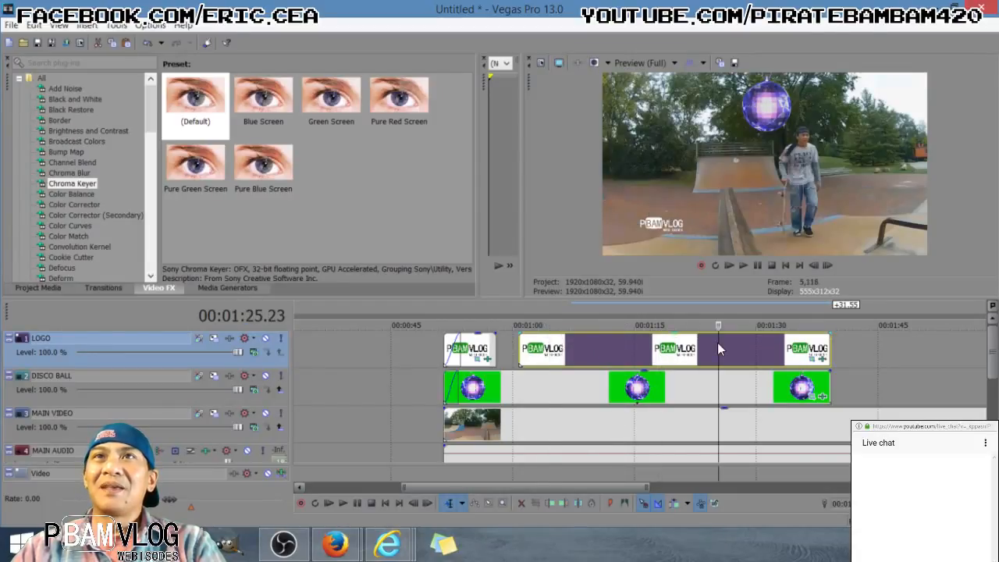
{"action": "left_click", "coordinate": [591, 346]}
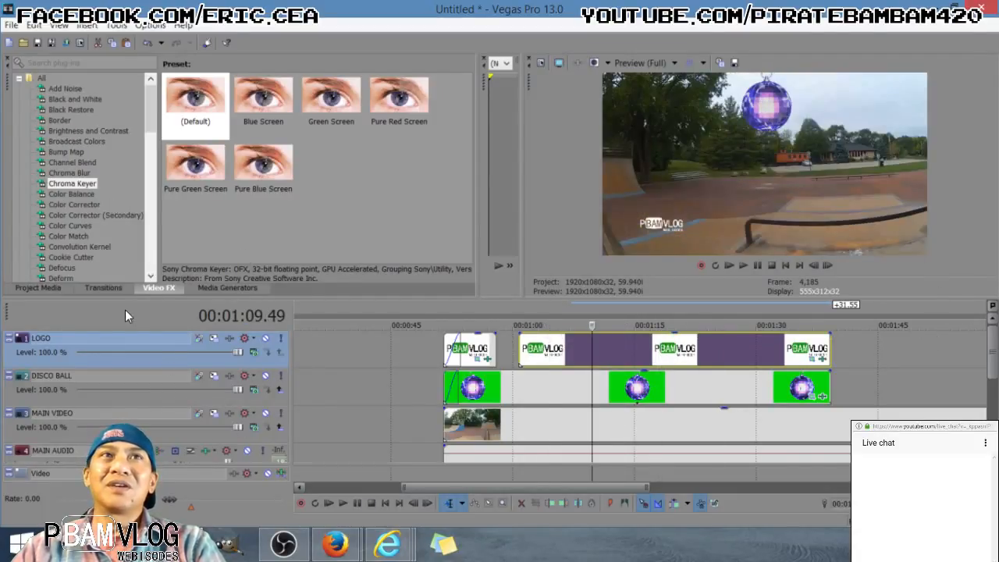
Browse the available transitions and select the Slide transition's Slide In, Left-Right preset
{"action": "left_click", "coordinate": [110, 287]}
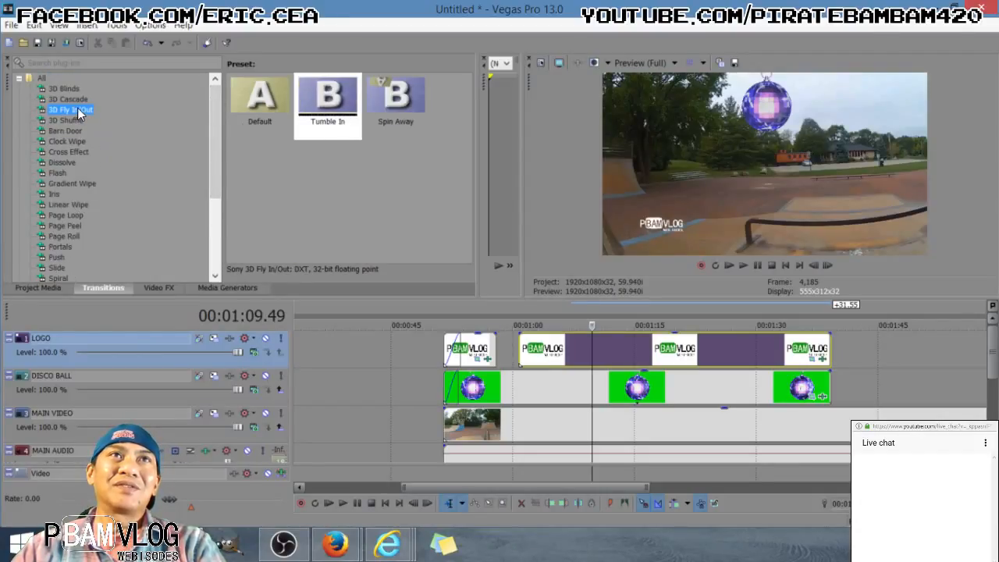
{"action": "left_click", "coordinate": [64, 130]}
{"action": "left_click", "coordinate": [58, 173]}
{"action": "left_click", "coordinate": [55, 213]}
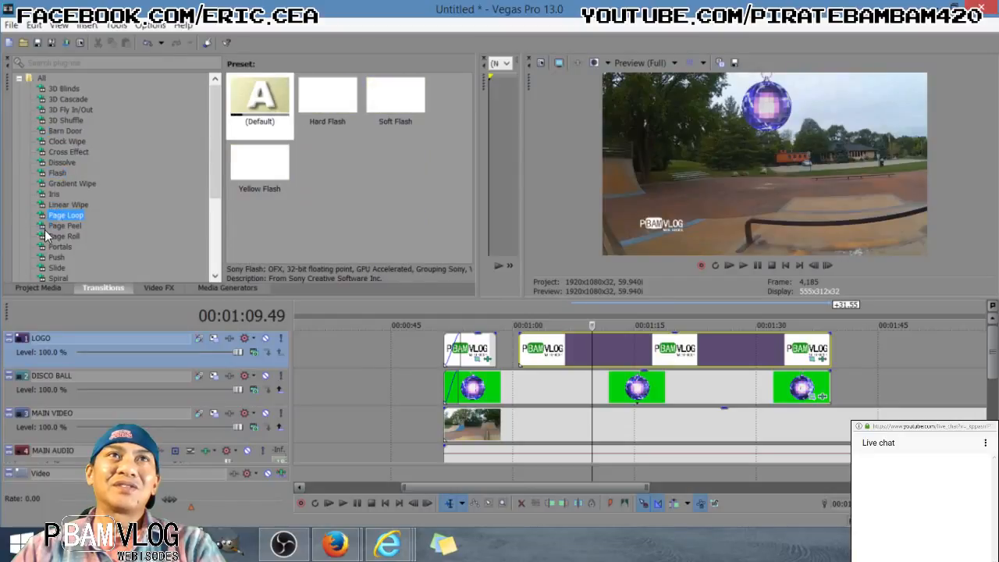
{"action": "left_click", "coordinate": [67, 111]}
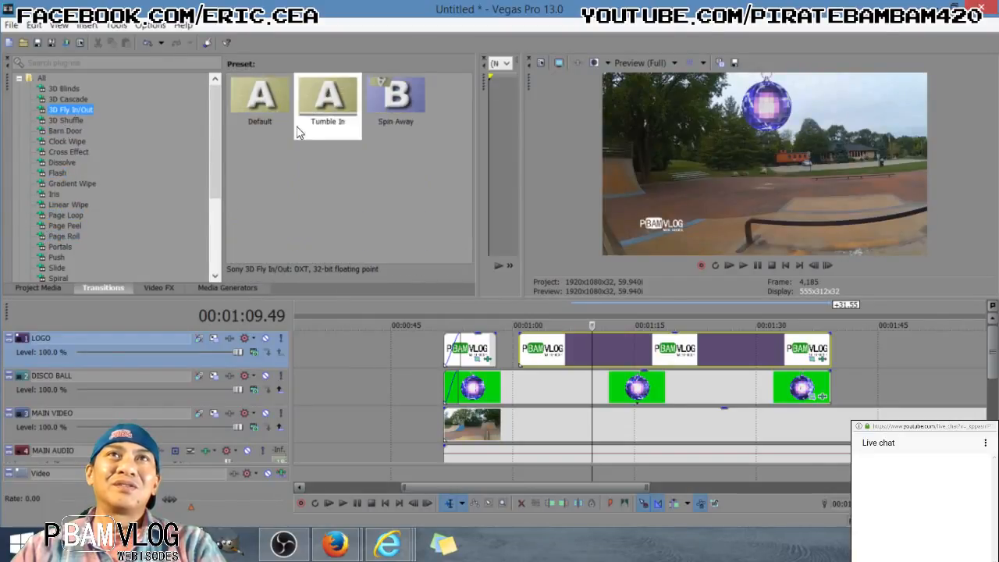
{"action": "scroll", "coordinate": [96, 183], "scroll_direction": "down", "scroll_amount": 2}
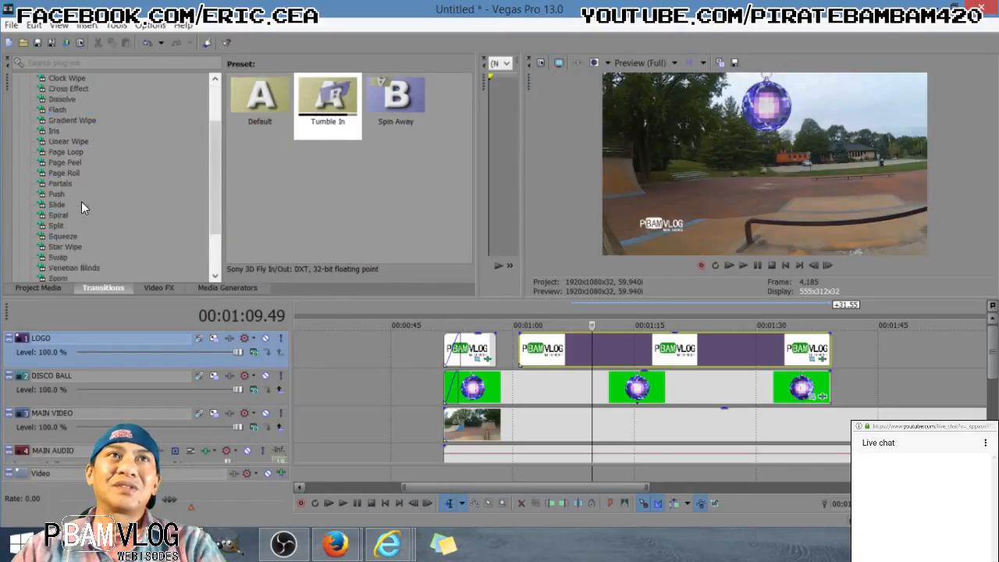
{"action": "left_click", "coordinate": [60, 224]}
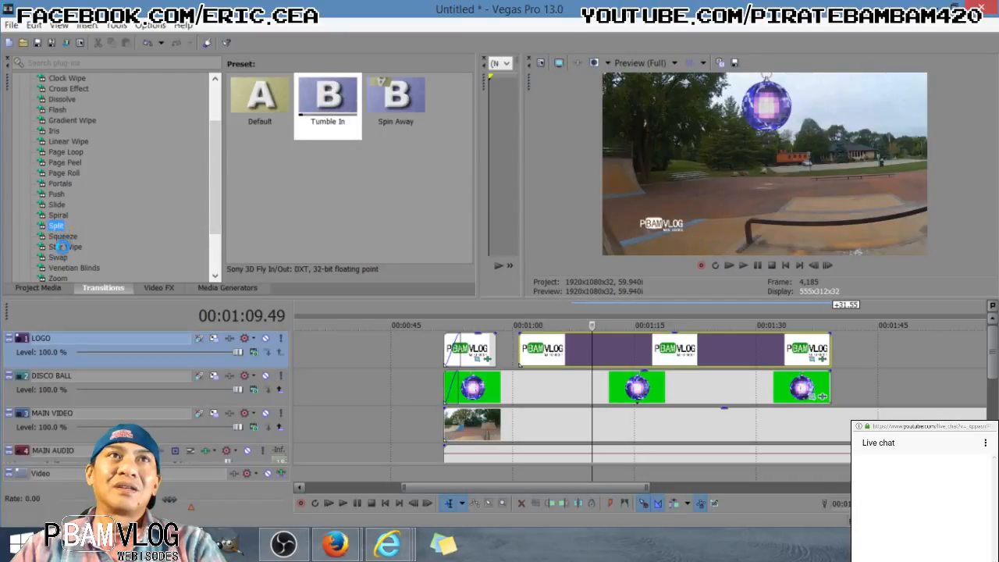
{"action": "left_click", "coordinate": [57, 205]}
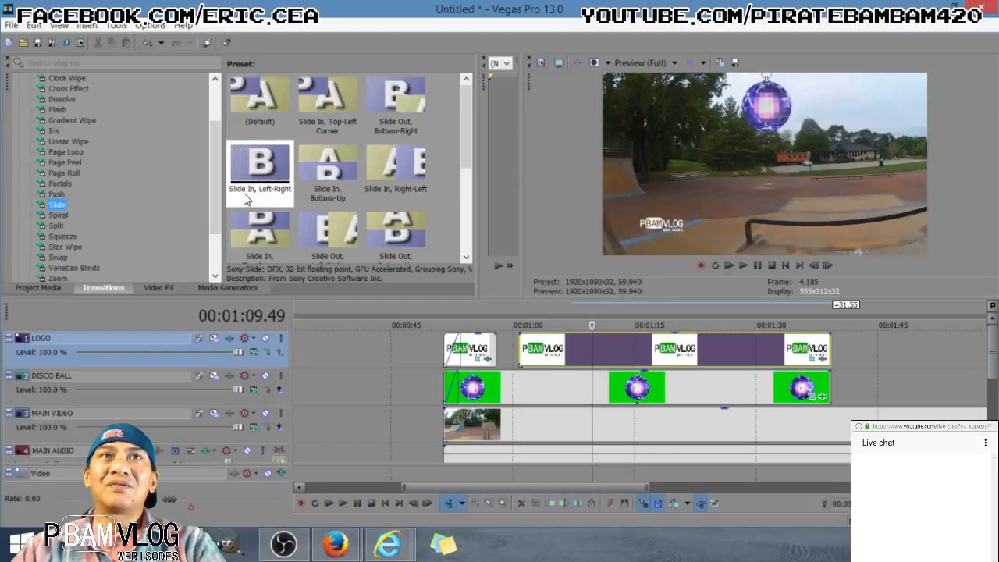
{"action": "left_click", "coordinate": [253, 166]}
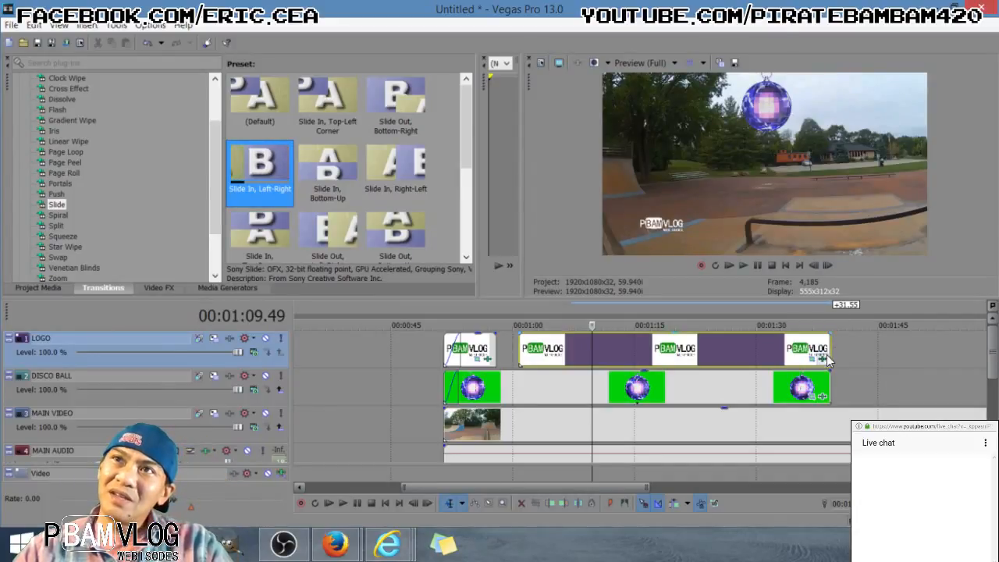
Move the extended logo clip about 2 seconds earlier, leaving a small gap after the first logo clip
{"action": "left_click_drag", "start_coordinate": [545, 361], "coordinate": [522, 366]}
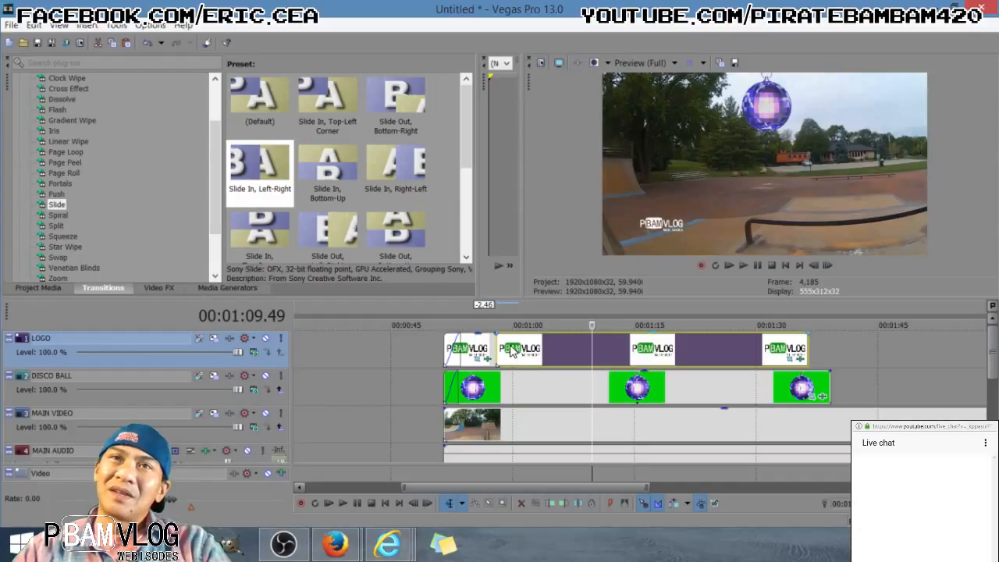
{"action": "left_click_drag", "start_coordinate": [513, 351], "coordinate": [536, 353]}
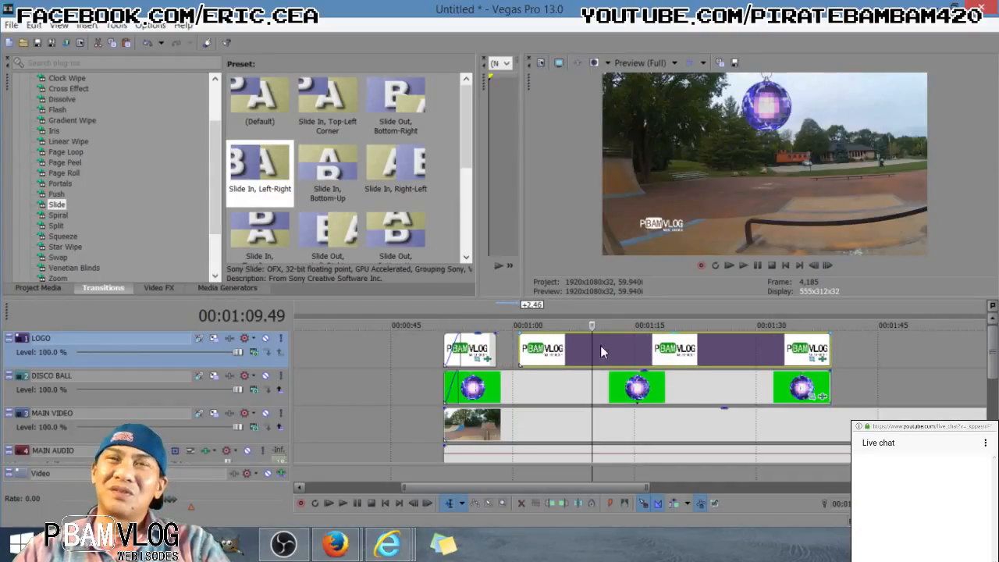
{"action": "left_click_drag", "start_coordinate": [552, 355], "coordinate": [534, 359]}
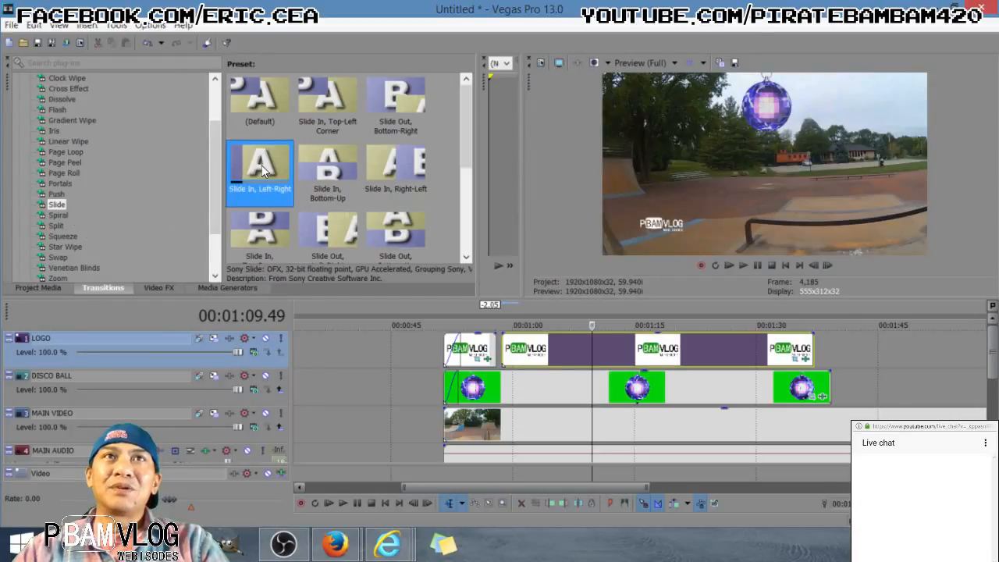
Close the gap between the logo clips and start the longer one with the Slide In, Left-Right transition, lengthened to 2.09 seconds
{"action": "left_click_drag", "start_coordinate": [262, 164], "coordinate": [509, 361]}
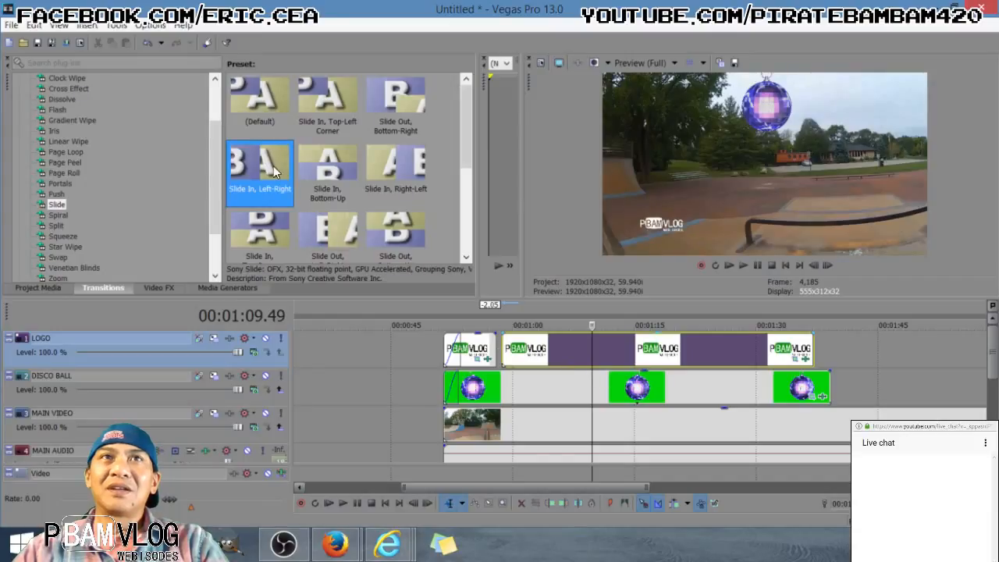
{"action": "left_click_drag", "start_coordinate": [273, 174], "coordinate": [559, 345]}
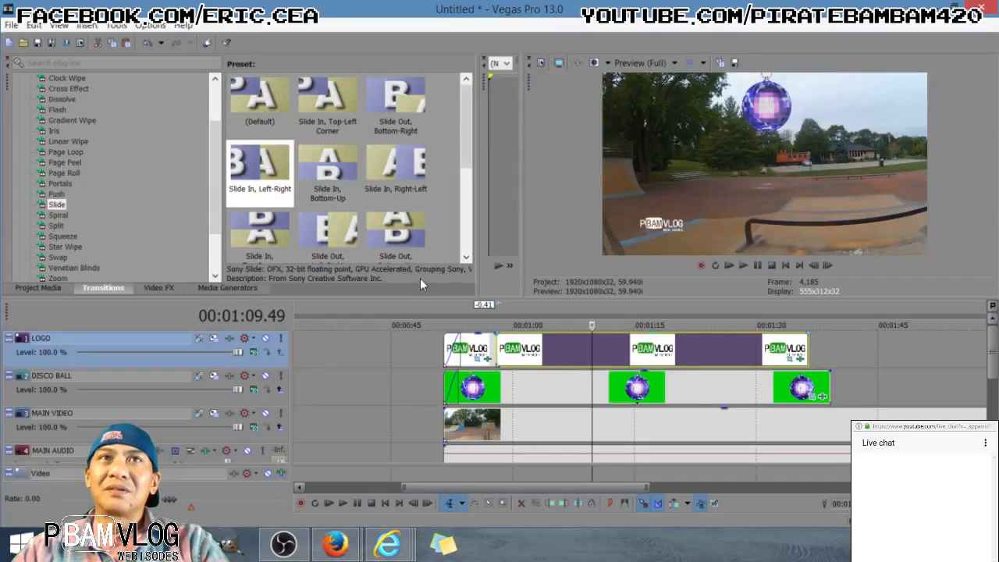
{"action": "left_click_drag", "start_coordinate": [260, 166], "coordinate": [498, 357]}
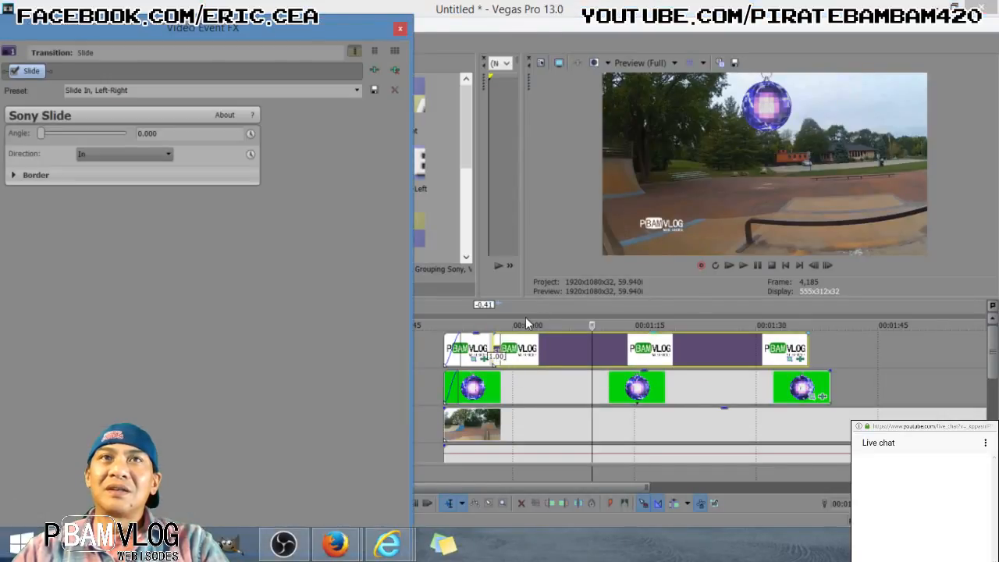
{"action": "left_click", "coordinate": [493, 344]}
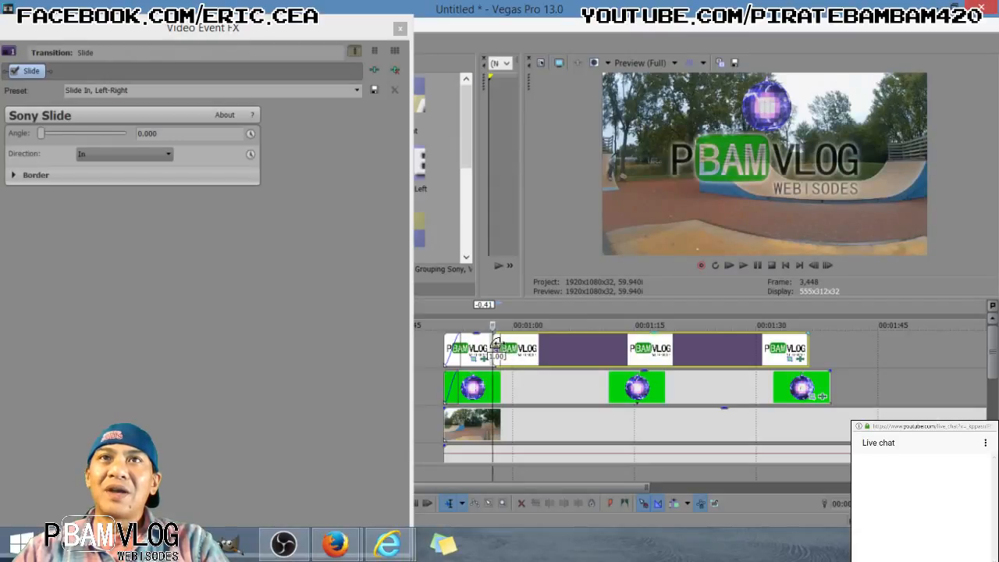
{"action": "left_click_drag", "start_coordinate": [499, 345], "coordinate": [507, 346]}
Play the project from the first logo clip and at several later points to check the slide-in transition and corner logo
{"action": "left_click", "coordinate": [447, 354]}
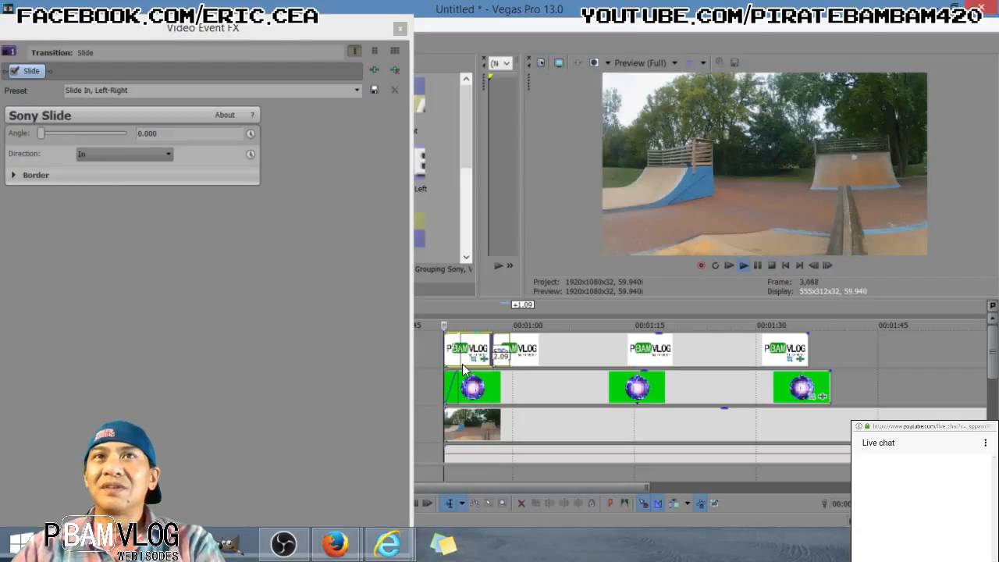
{"action": "key", "text": "space"}
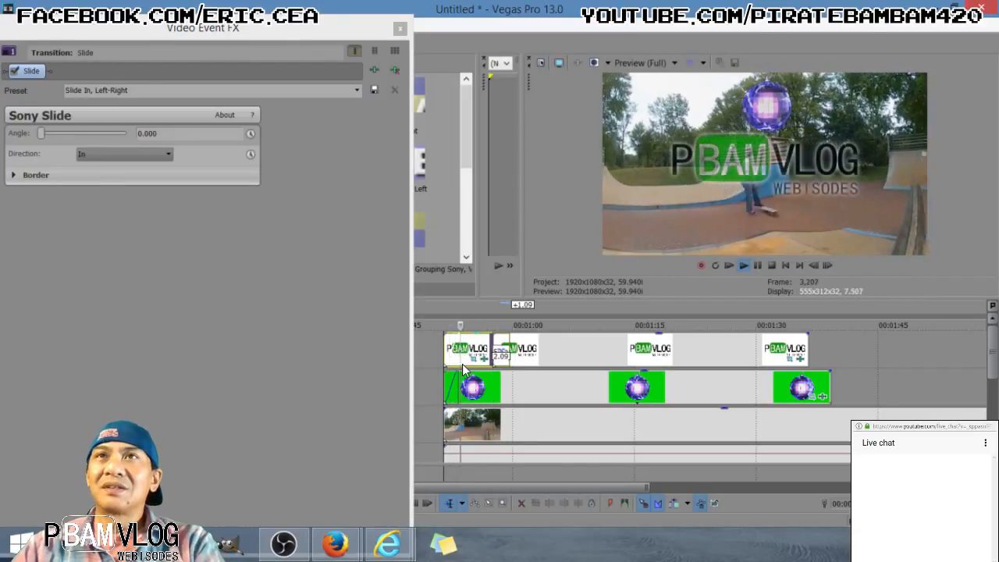
{"action": "key", "text": "space"}
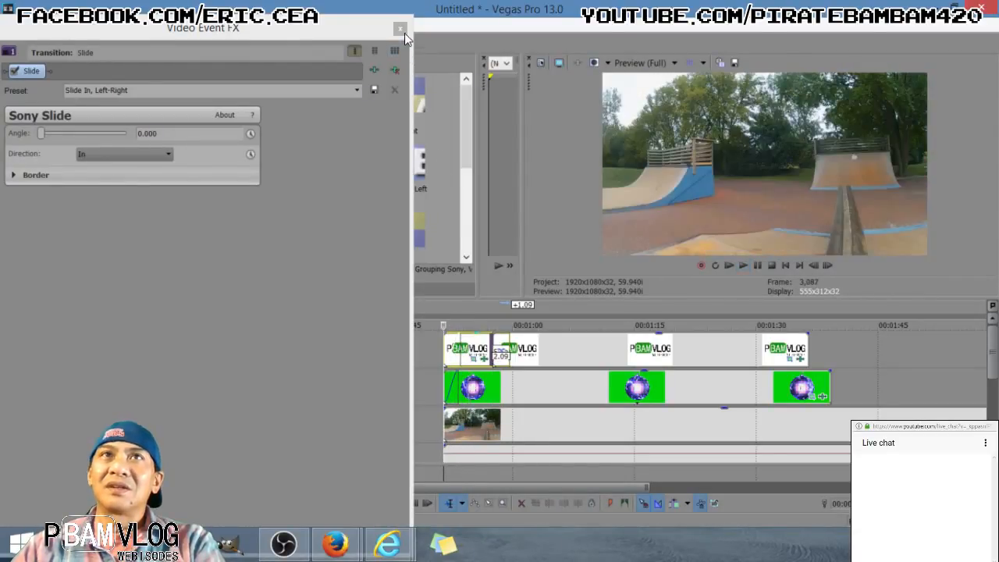
{"action": "left_click", "coordinate": [401, 29]}
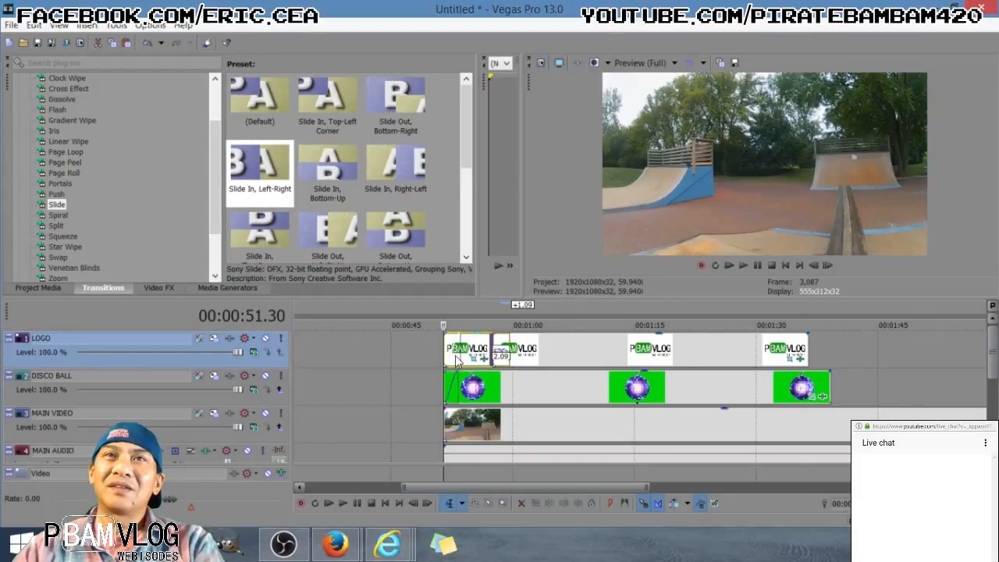
{"action": "key", "text": "space"}
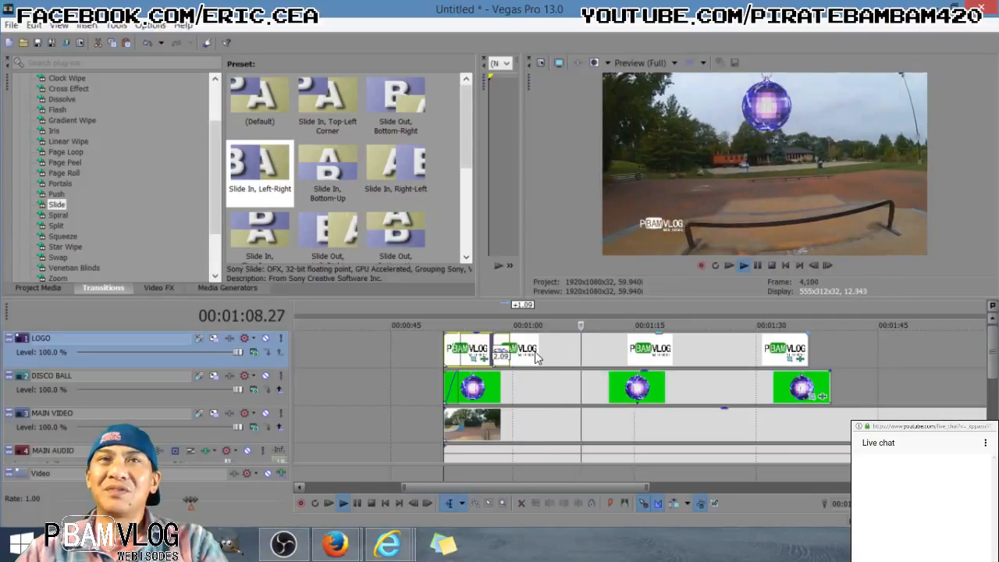
{"action": "left_click", "coordinate": [583, 347]}
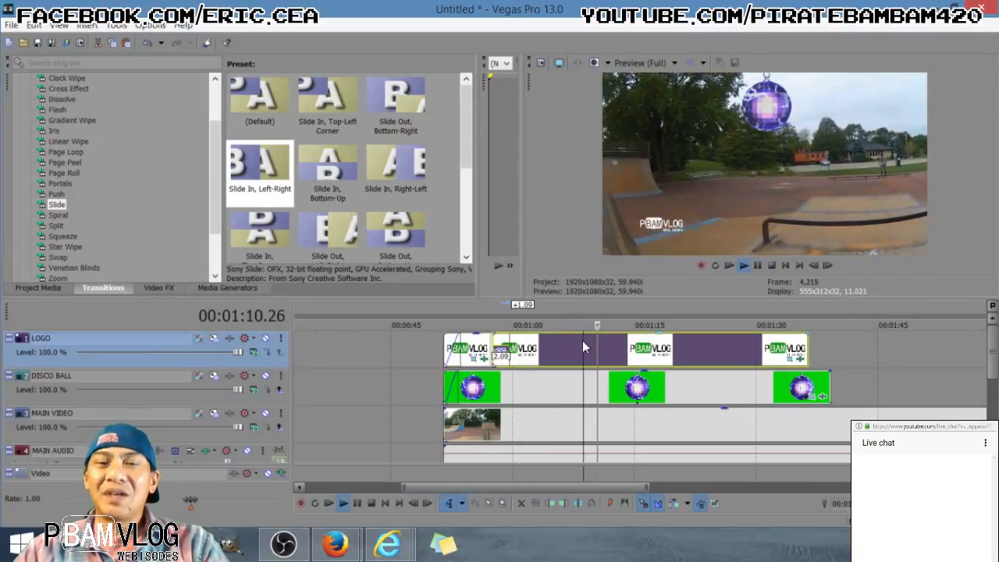
{"action": "left_click", "coordinate": [671, 349]}
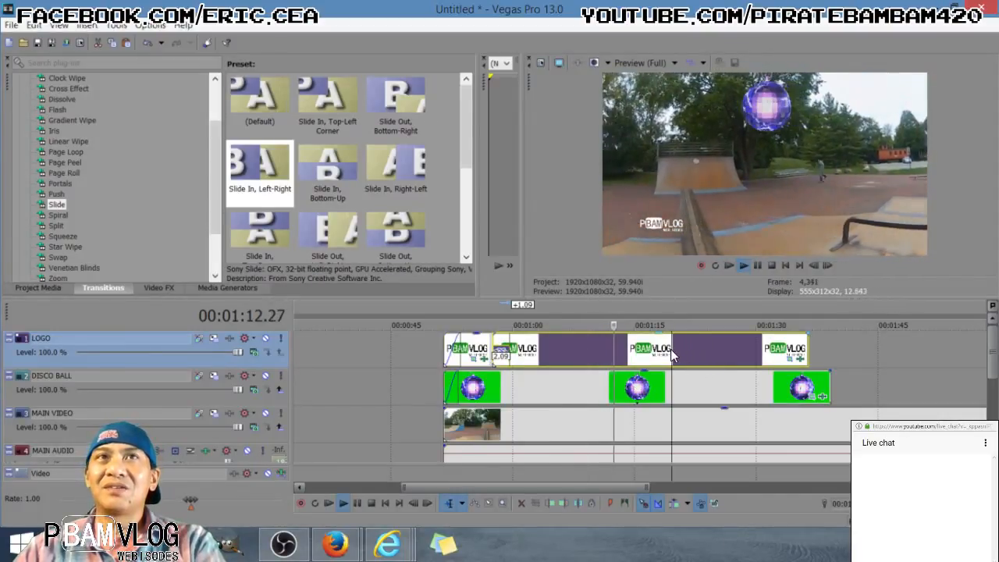
{"action": "key", "text": "space"}
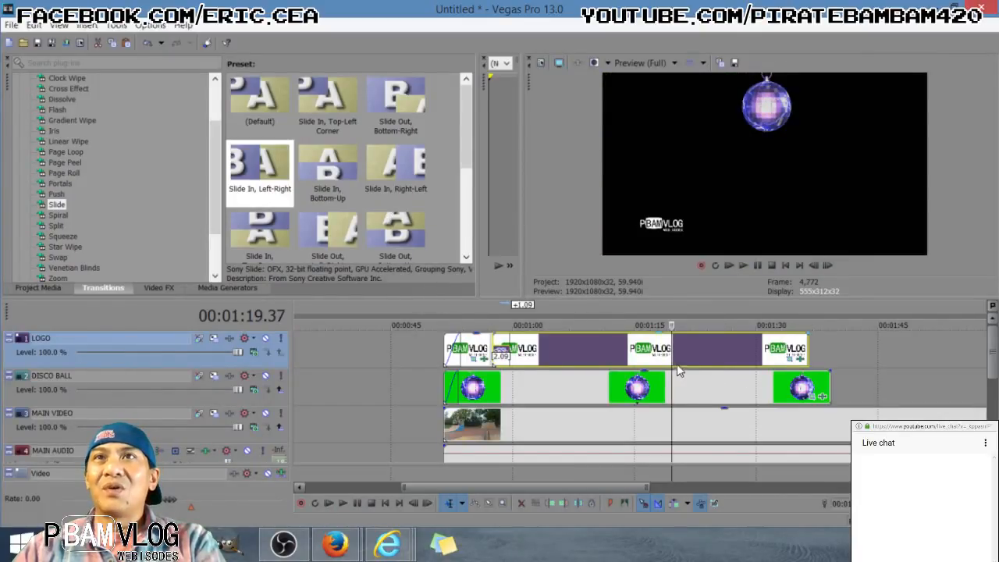
{"action": "left_click", "coordinate": [714, 346]}
{"action": "key", "text": "space"}
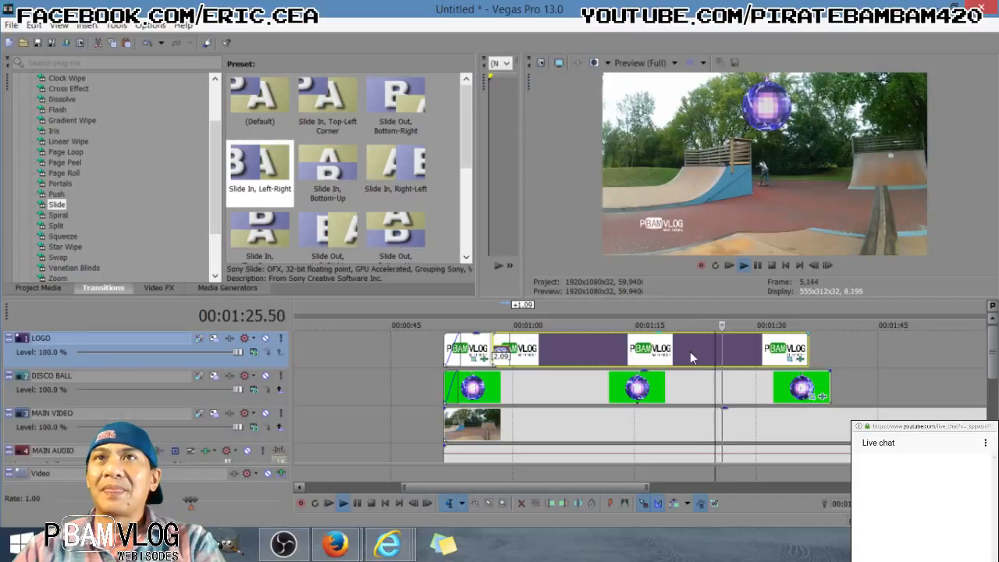
Extend the corner logo clip to the end of the disco ball clip and preview its middle section
{"action": "left_click_drag", "start_coordinate": [808, 349], "coordinate": [830, 346]}
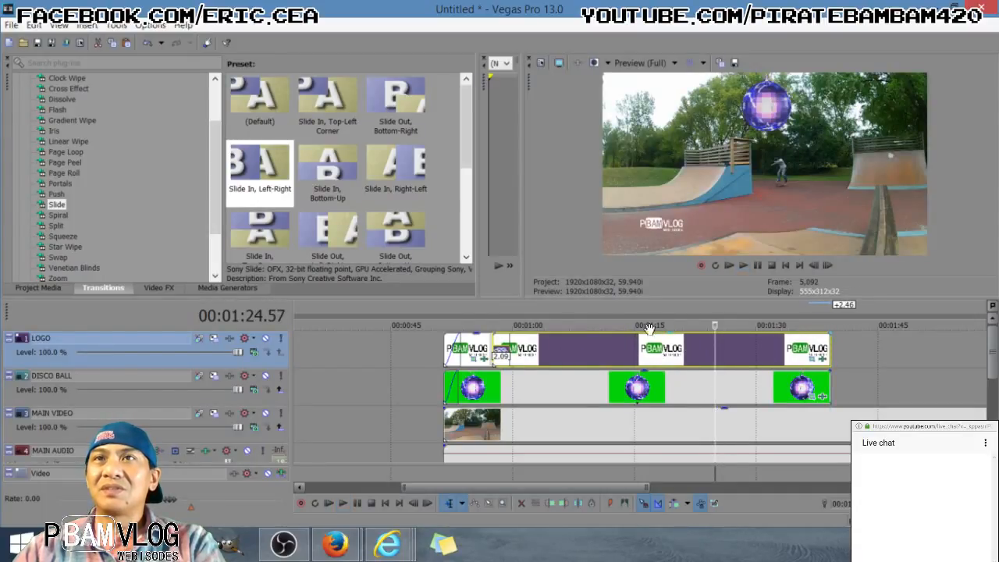
{"action": "left_click", "coordinate": [629, 351]}
{"action": "key", "text": "space"}
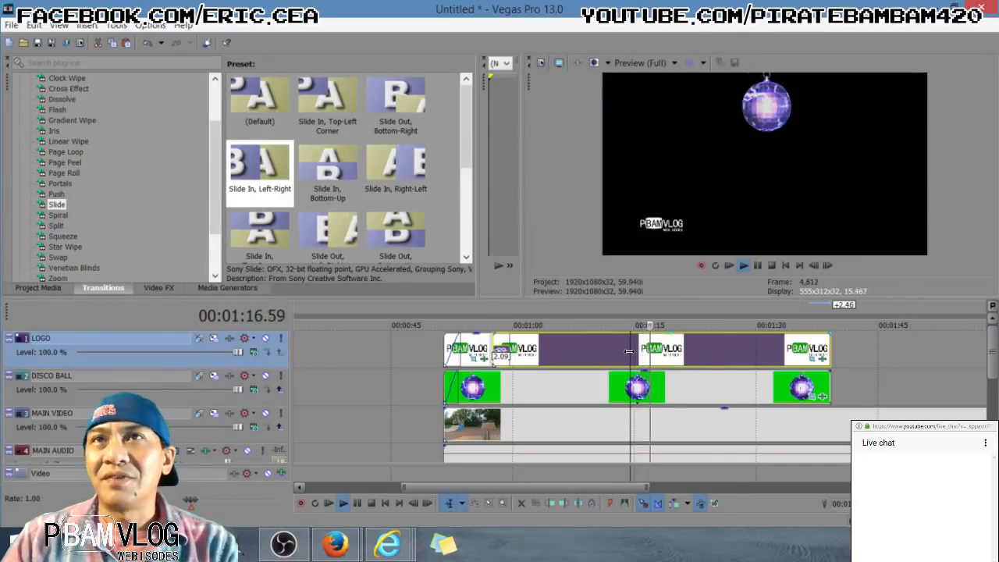
{"action": "key", "text": "space"}
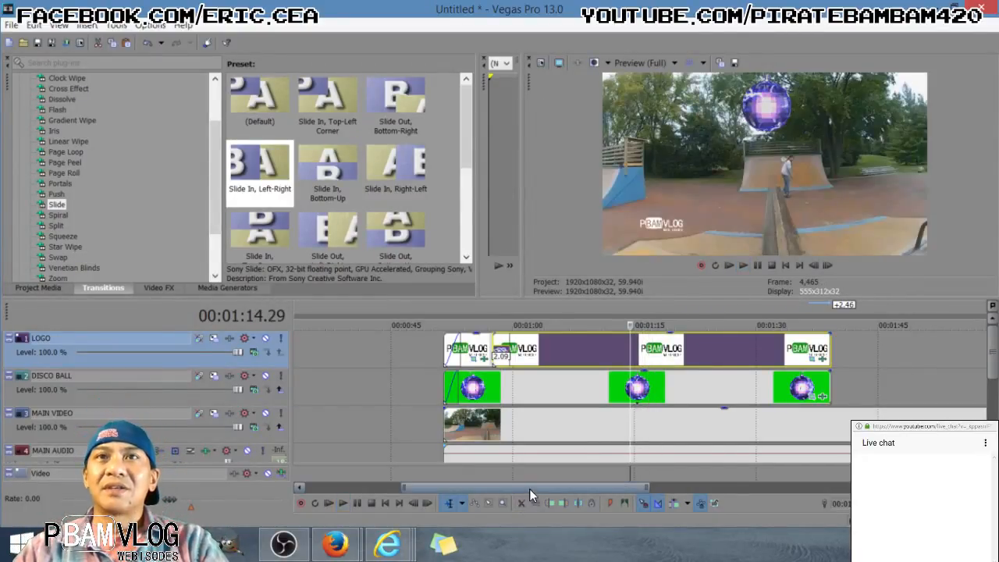
Import images.jpg from the "vegas tutorial 10 11" folder onto the LOGO track, just after the corner logo clip
{"action": "mouse_move", "coordinate": [529, 489]}
{"action": "left_mouse_down"}
{"action": "mouse_move", "coordinate": [445, 495]}
{"action": "mouse_move", "coordinate": [518, 495]}
{"action": "left_mouse_up"}
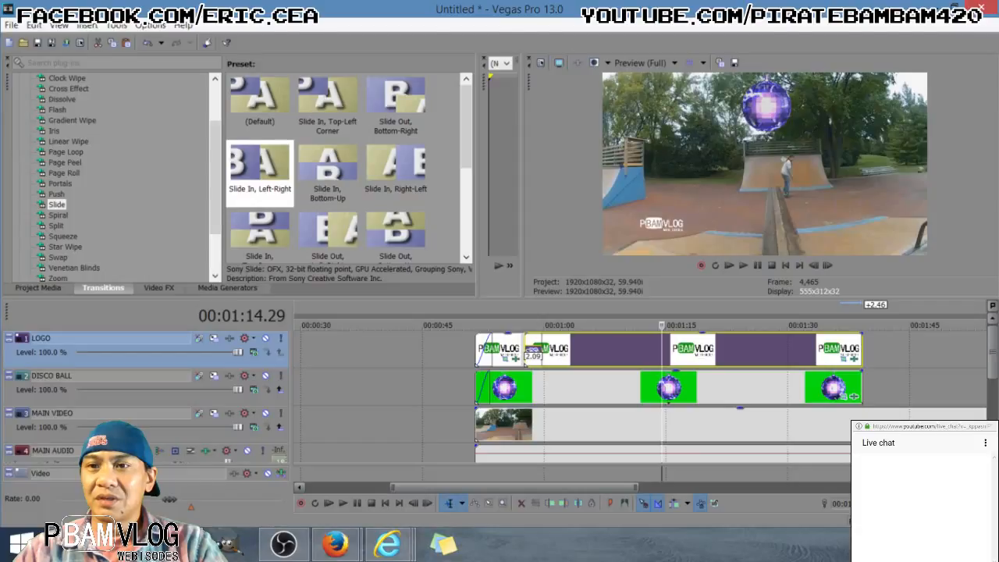
{"action": "left_click_drag", "start_coordinate": [0, 250], "coordinate": [0, 39]}
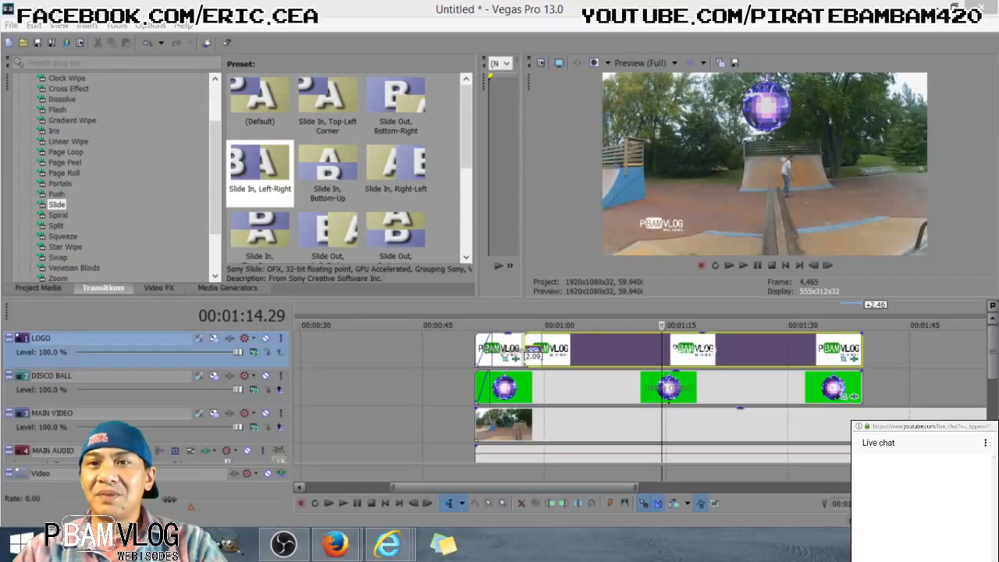
{"action": "left_click_drag", "start_coordinate": [0, 39], "coordinate": [58, 69]}
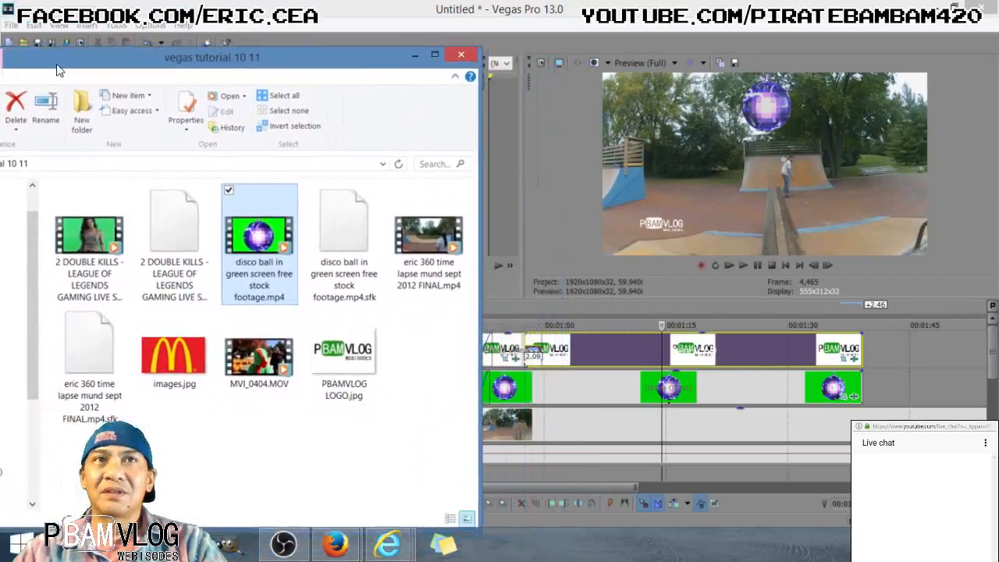
{"action": "left_click_drag", "start_coordinate": [160, 361], "coordinate": [883, 362]}
{"action": "left_click", "coordinate": [892, 391]}
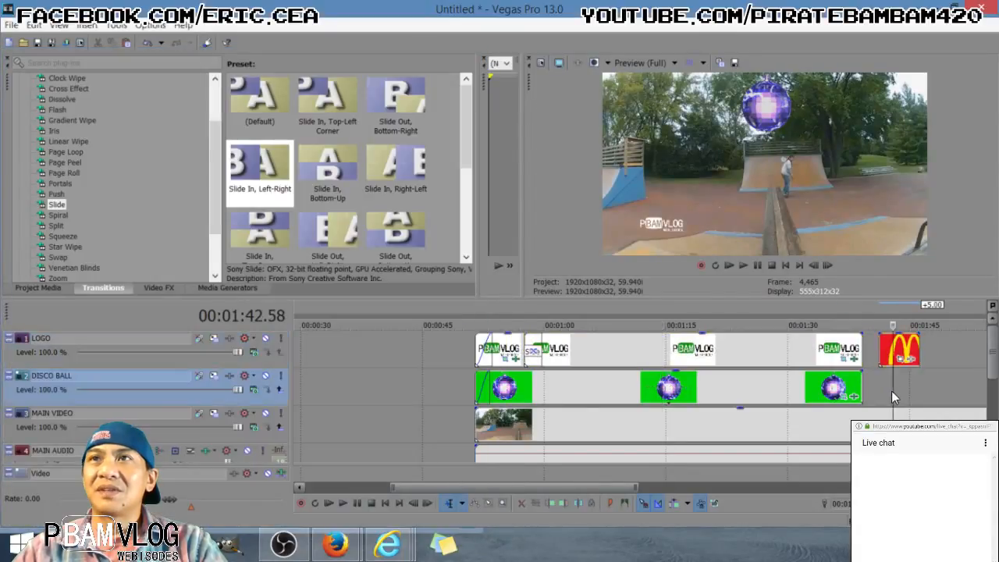
Insert a new video track above the LOGO track and name it MC D
{"action": "left_click_drag", "start_coordinate": [599, 492], "coordinate": [622, 502]}
{"action": "right_click", "coordinate": [323, 350]}
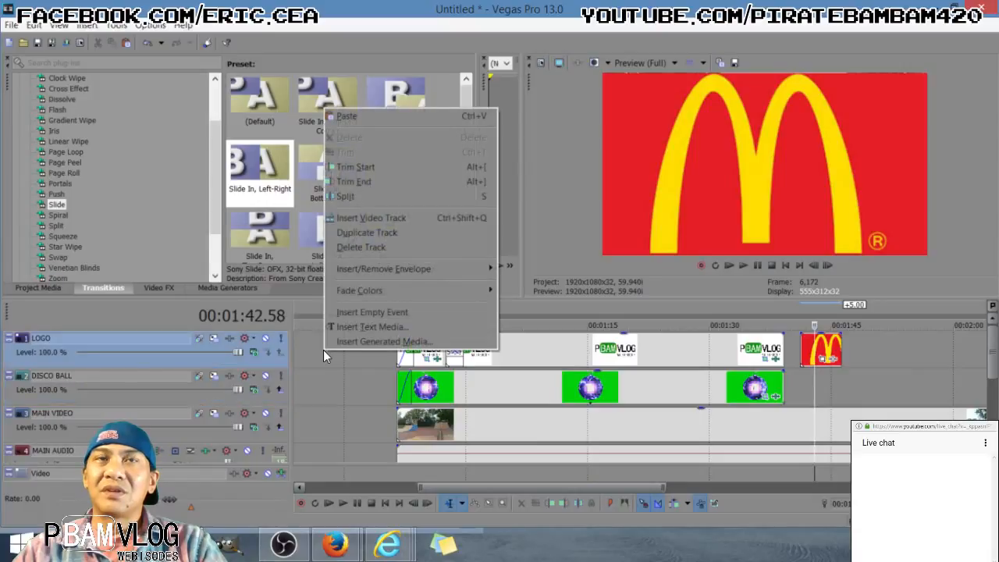
{"action": "left_click", "coordinate": [399, 220]}
{"action": "double_click", "coordinate": [137, 338]}
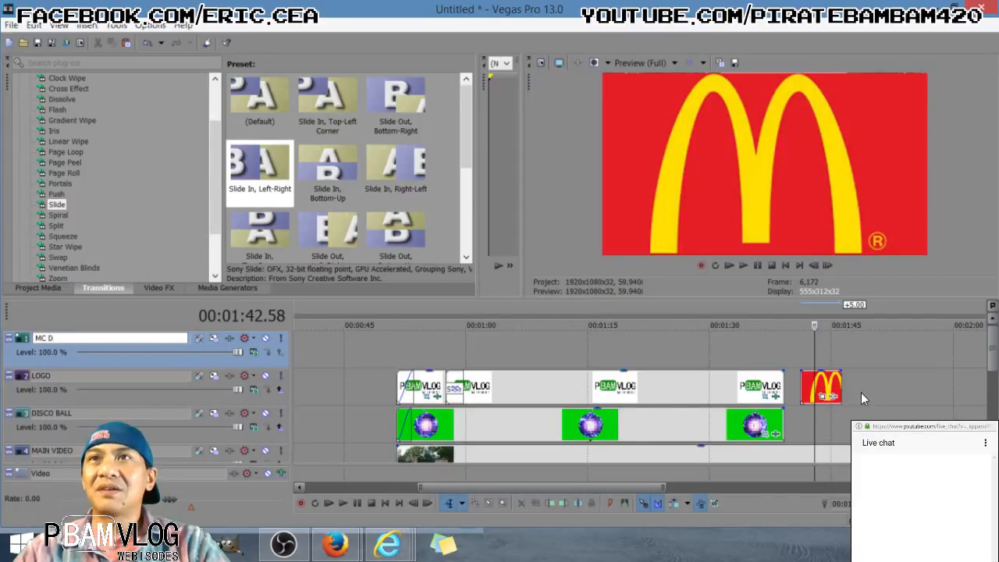
Move the McDonald's image clip to the MC D track and stretch it over the full span of the corner logo clip
{"action": "left_click", "coordinate": [820, 383]}
{"action": "left_click_drag", "start_coordinate": [578, 337], "coordinate": [779, 360]}
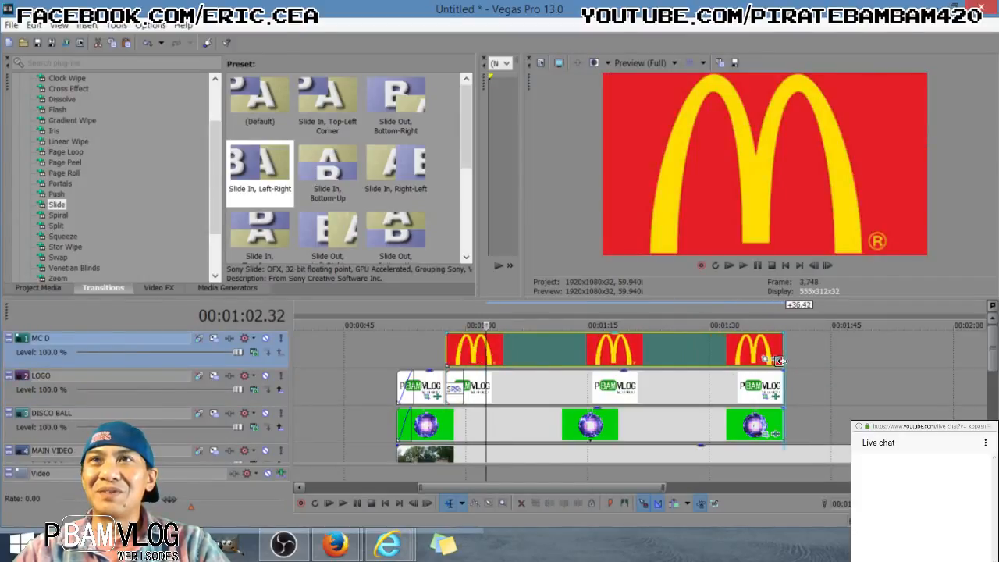
{"action": "left_click", "coordinate": [524, 349]}
{"action": "left_click", "coordinate": [500, 349]}
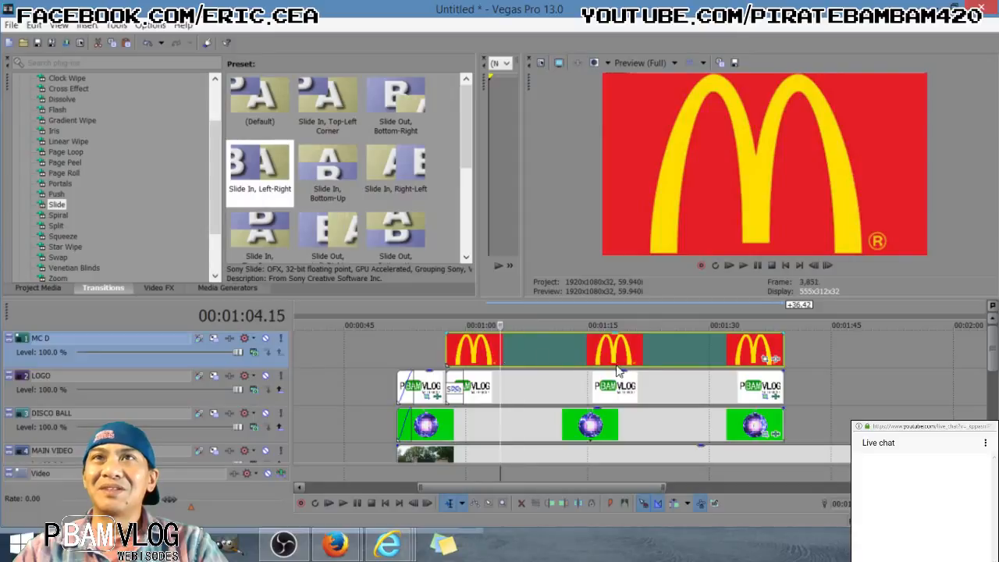
In the McDonald's clip's properties, turn off Maintain aspect ratio, turn on Reduce interlace flicker, and choose Disable resample
{"action": "left_click", "coordinate": [570, 351]}
{"action": "right_click", "coordinate": [570, 350]}
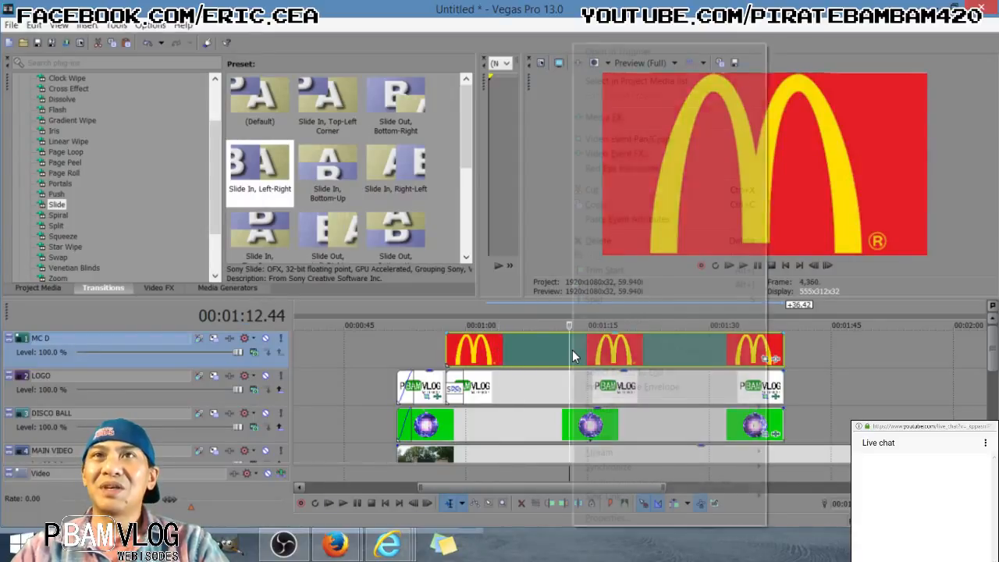
{"action": "left_click", "coordinate": [629, 518]}
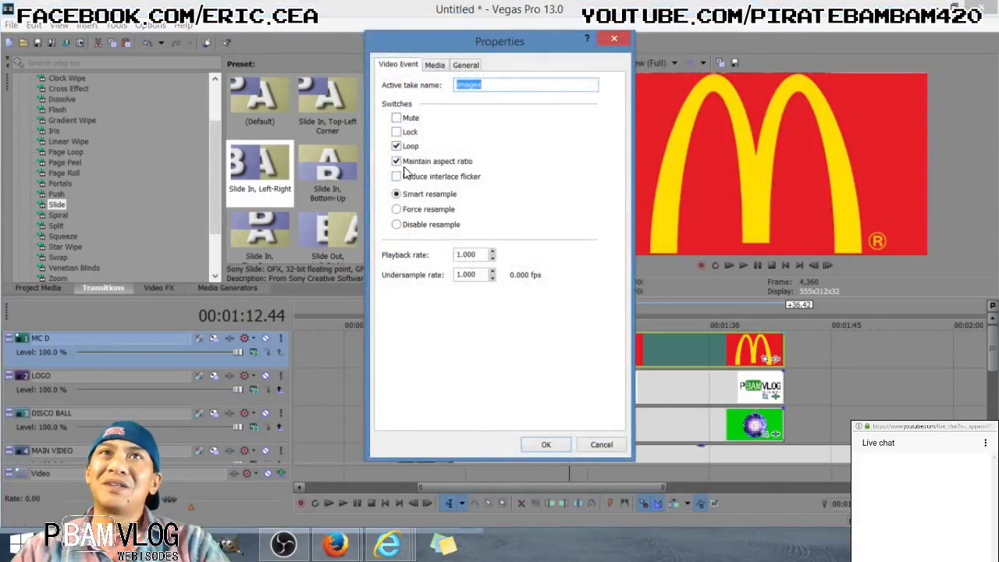
{"action": "left_click", "coordinate": [398, 162]}
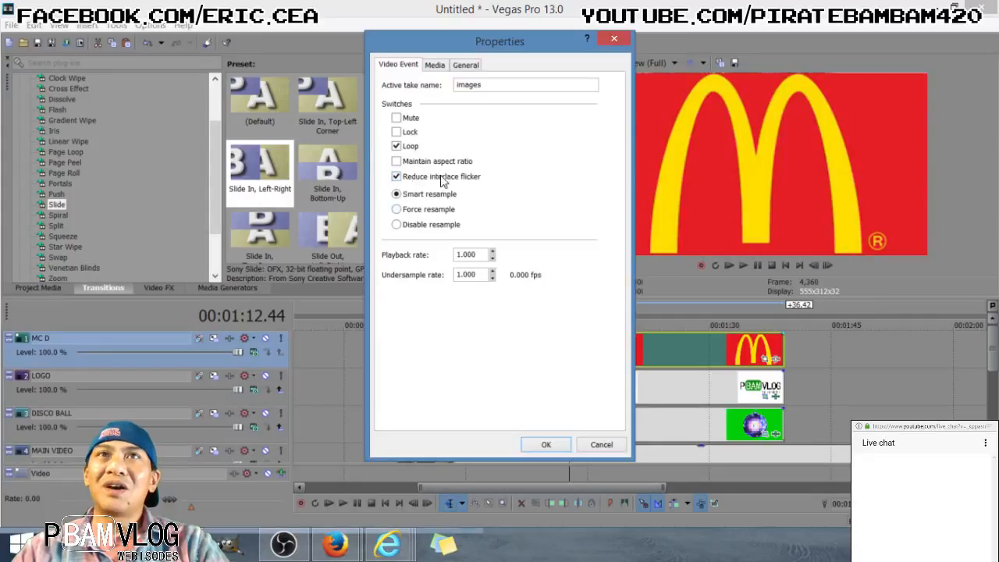
{"action": "left_click", "coordinate": [397, 226]}
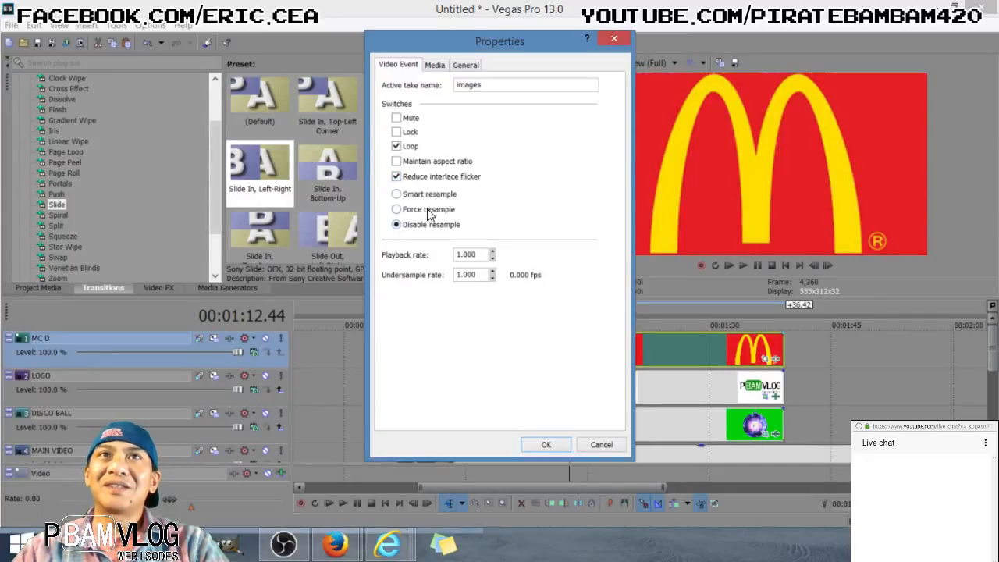
{"action": "left_click", "coordinate": [556, 447]}
{"action": "left_click", "coordinate": [547, 343]}
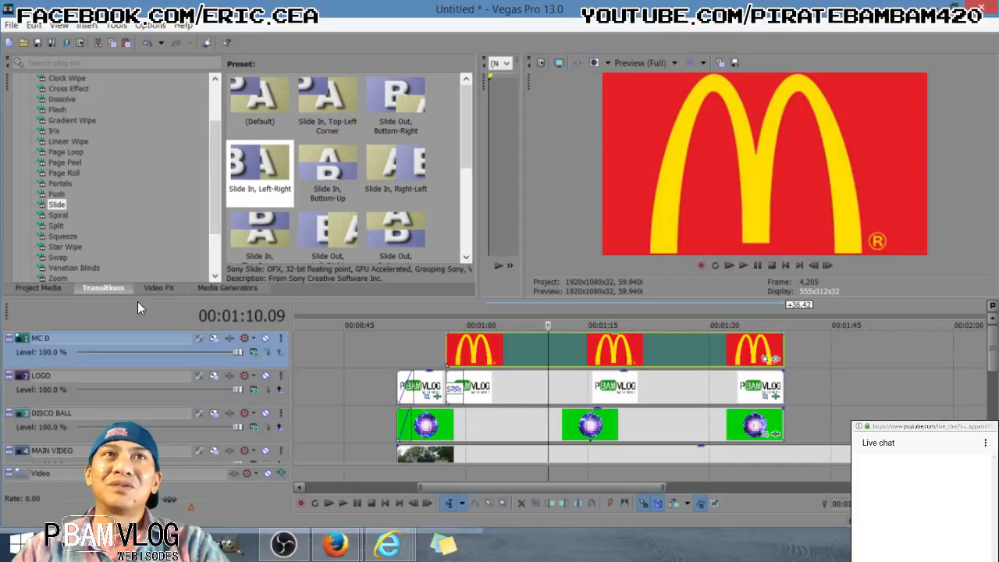
Apply the default Chroma Keyer to the McDonald's clip and sample its red background as the key color (358, 0.87, 0.9)
{"action": "left_click", "coordinate": [156, 289]}
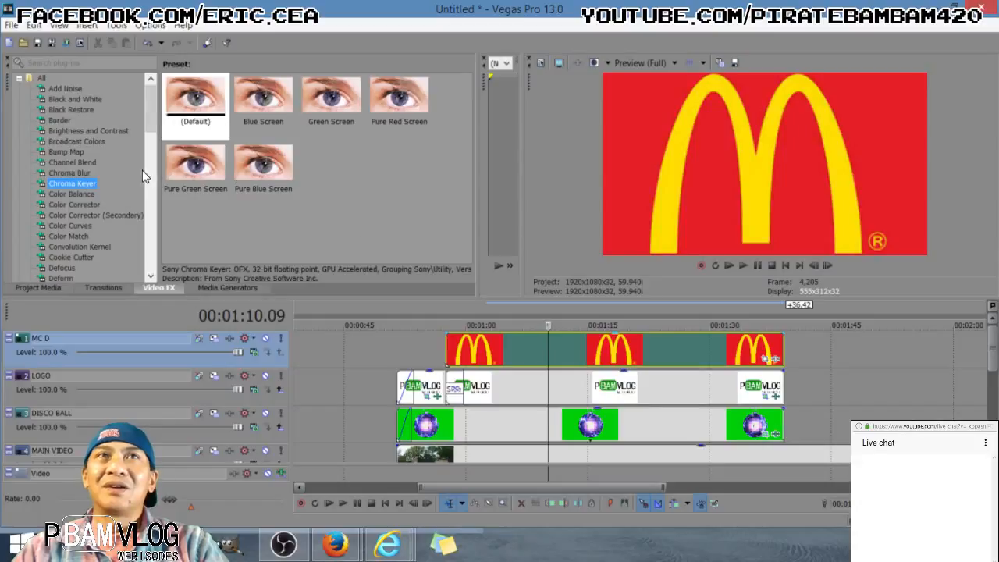
{"action": "left_click_drag", "start_coordinate": [195, 97], "coordinate": [506, 322]}
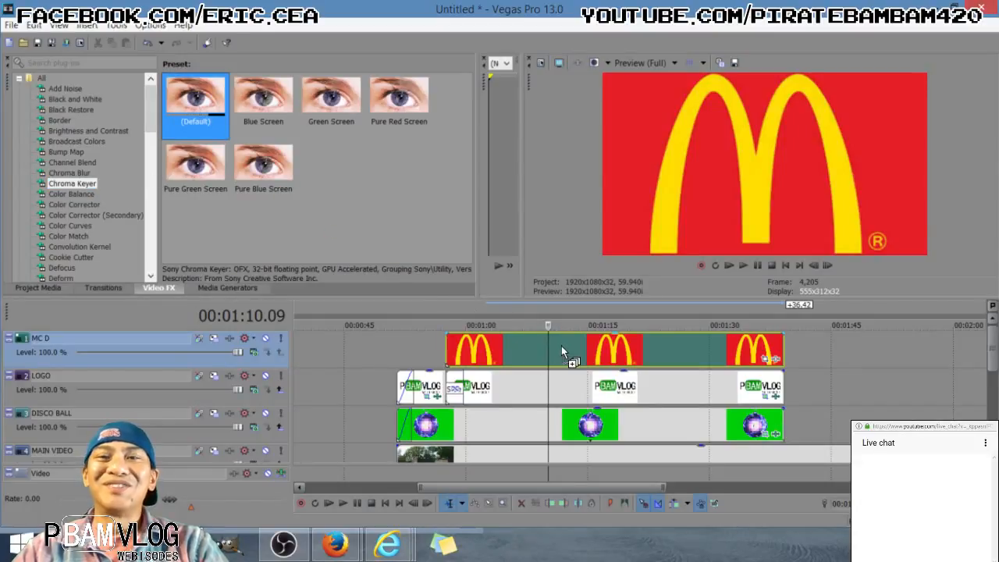
{"action": "left_click_drag", "start_coordinate": [562, 346], "coordinate": [561, 345]}
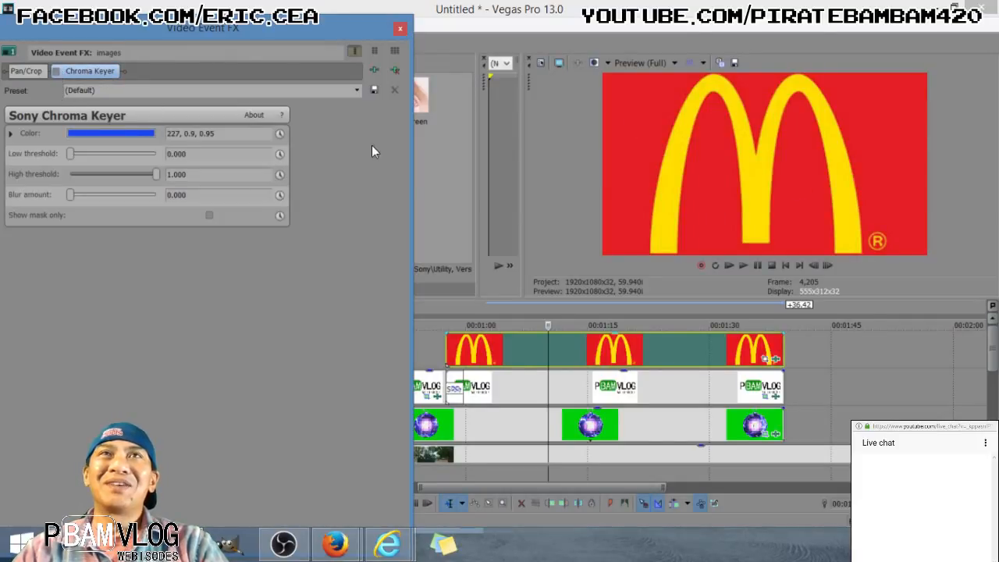
{"action": "left_click", "coordinate": [147, 136]}
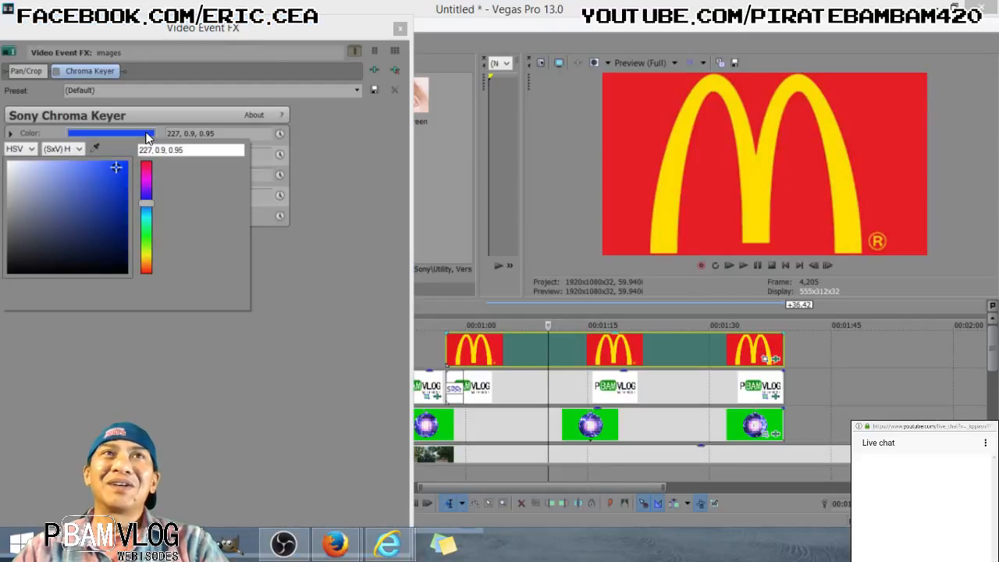
{"action": "left_click", "coordinate": [95, 148]}
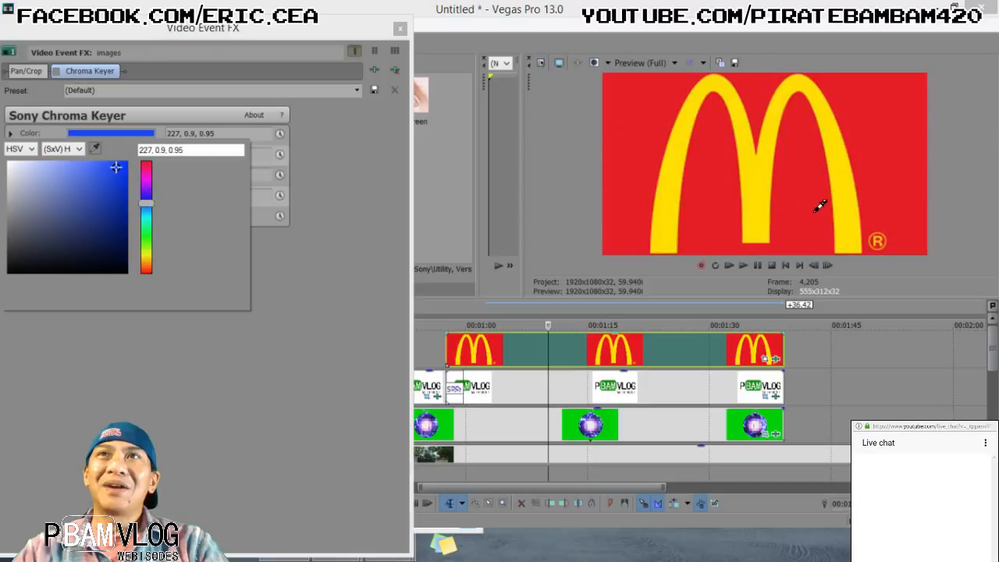
{"action": "left_click", "coordinate": [635, 111]}
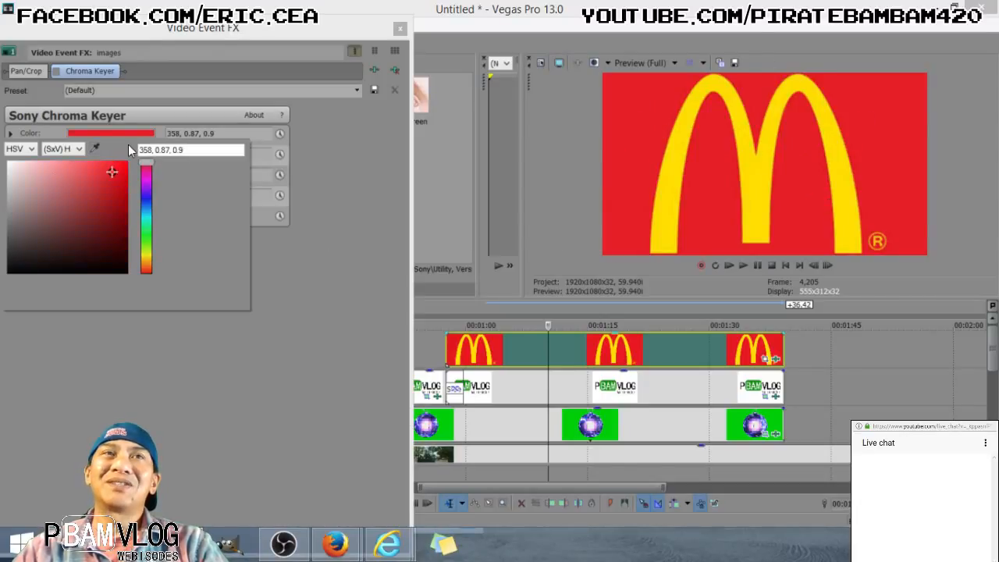
Enable the Chroma Keyer on the McDonald's clip and set its low threshold to about 0.367 and high threshold to about 0.633
{"action": "left_click", "coordinate": [269, 206]}
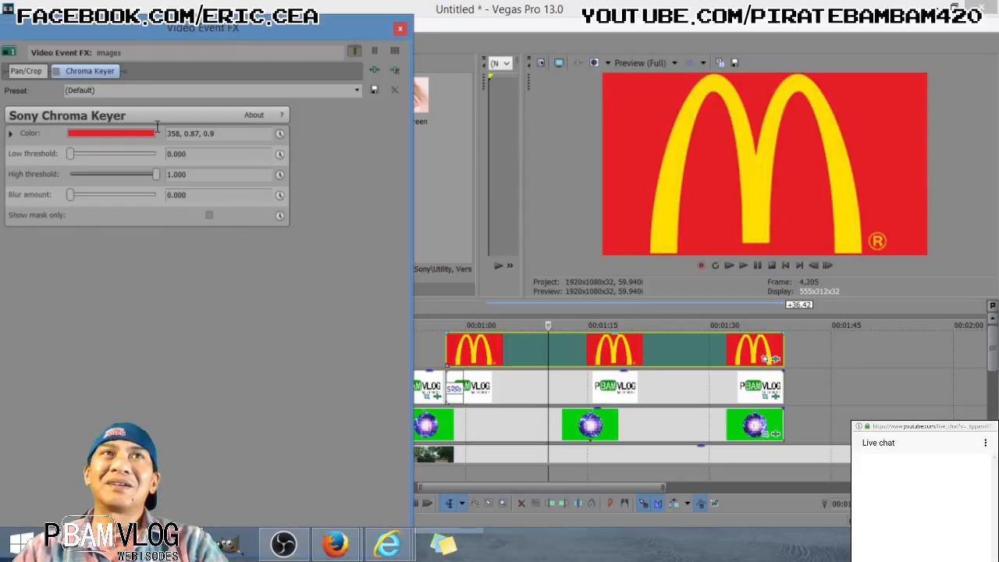
{"action": "left_click", "coordinate": [57, 70]}
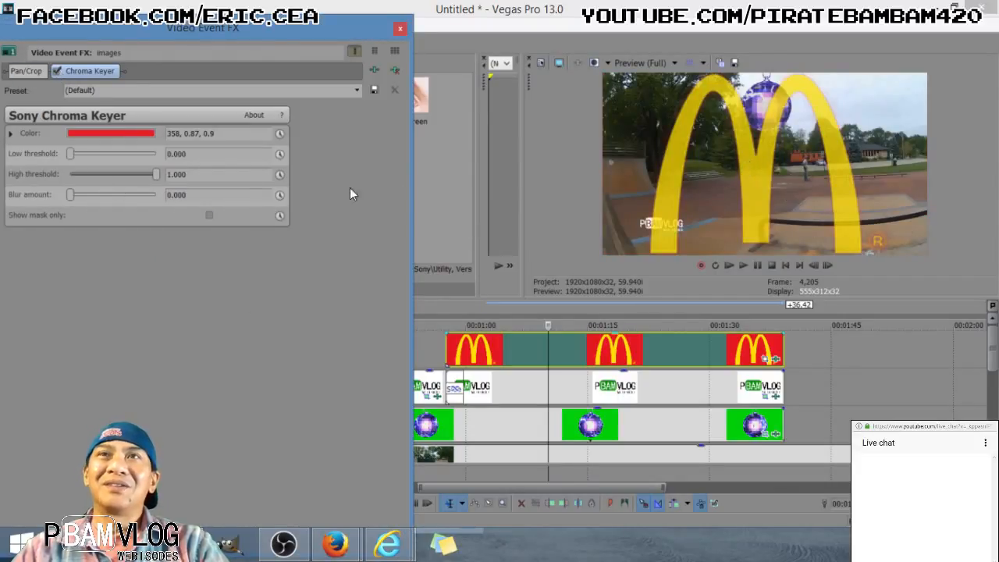
{"action": "left_click_drag", "start_coordinate": [71, 154], "coordinate": [101, 153]}
{"action": "left_click_drag", "start_coordinate": [154, 175], "coordinate": [124, 180]}
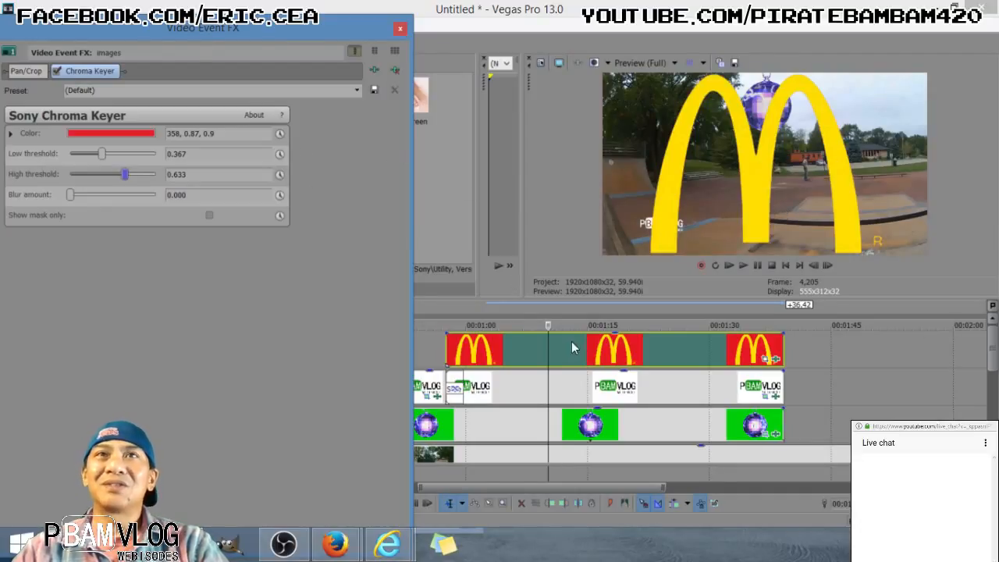
Turn on the safe-area overlay in the video preview as a guide for placing the McDonald's logo
{"action": "left_click", "coordinate": [772, 358]}
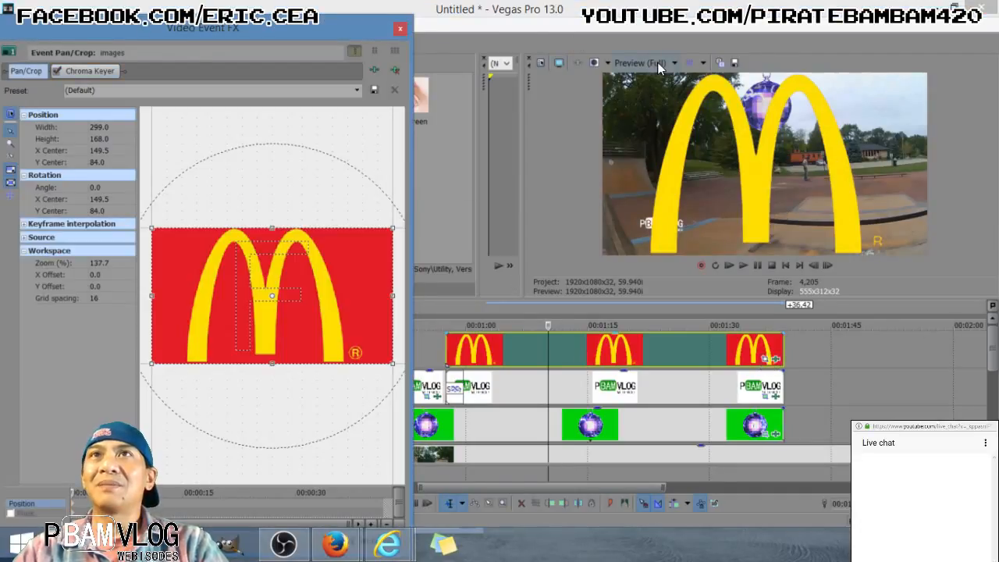
{"action": "left_click", "coordinate": [688, 62]}
{"action": "scroll", "coordinate": [338, 230], "scroll_direction": "down", "scroll_amount": 2}
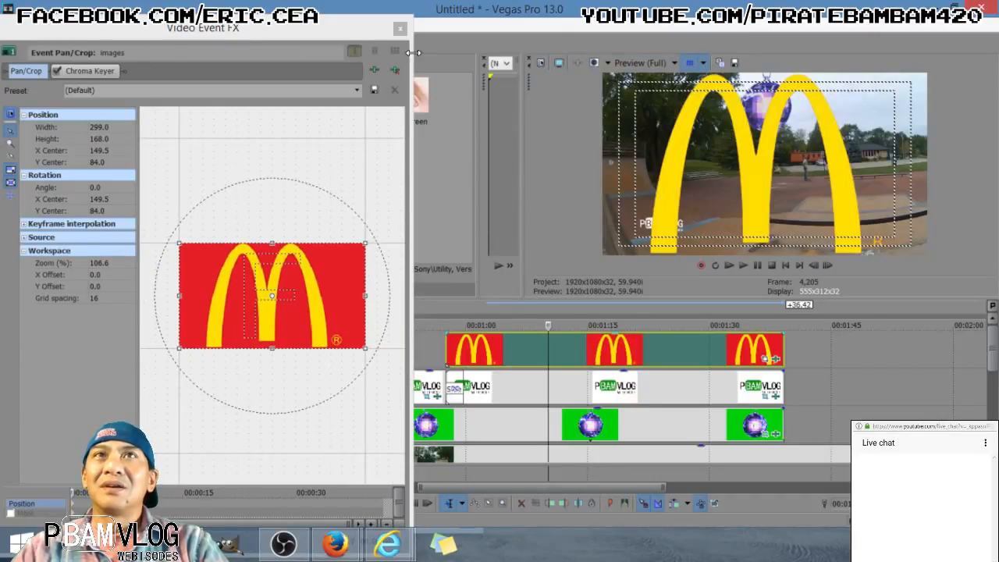
{"action": "left_click", "coordinate": [400, 28]}
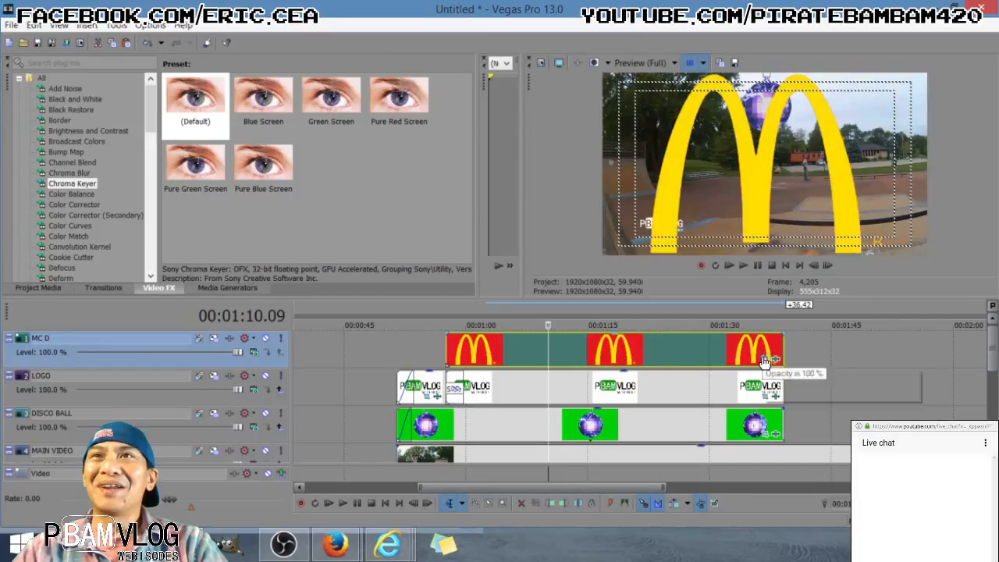
Shrink the McDonald's logo by enlarging its pan/crop frame to about 652.6 by 366.7, centered at about 134.2, 120.1
{"action": "right_click", "coordinate": [675, 346]}
{"action": "left_click", "coordinate": [778, 139]}
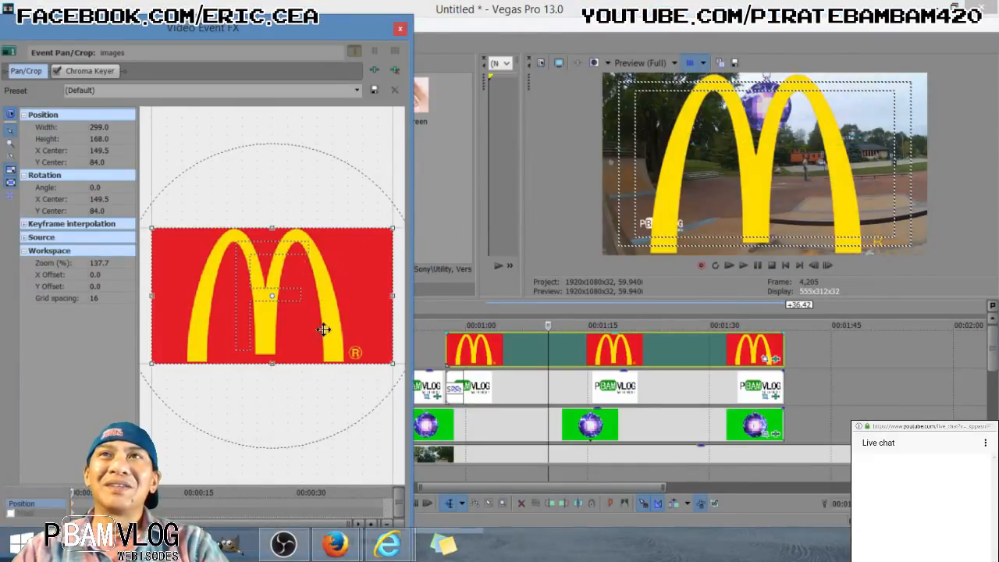
{"action": "scroll", "coordinate": [309, 348], "scroll_direction": "down", "scroll_amount": 5}
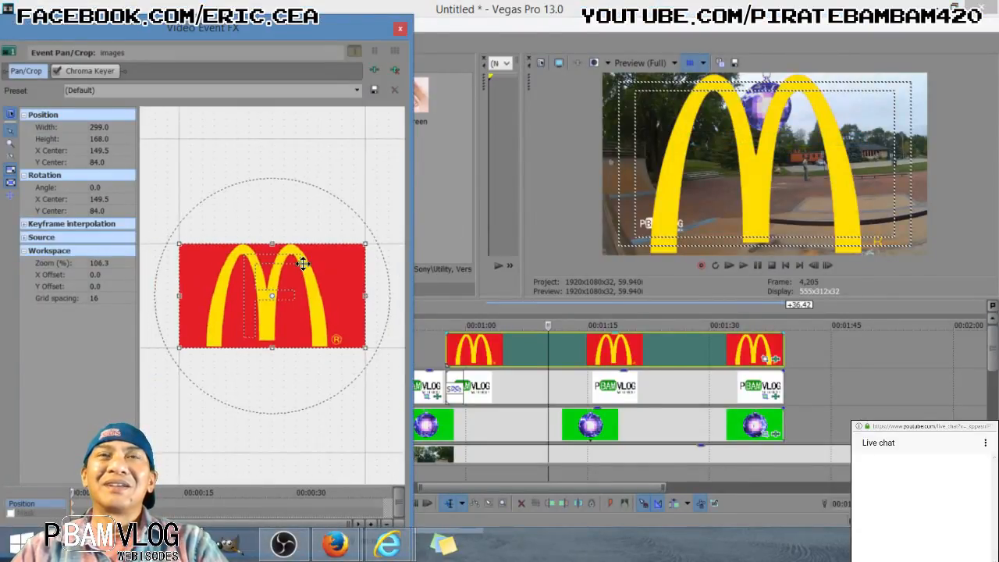
{"action": "scroll", "coordinate": [289, 322], "scroll_direction": "up", "scroll_amount": 3}
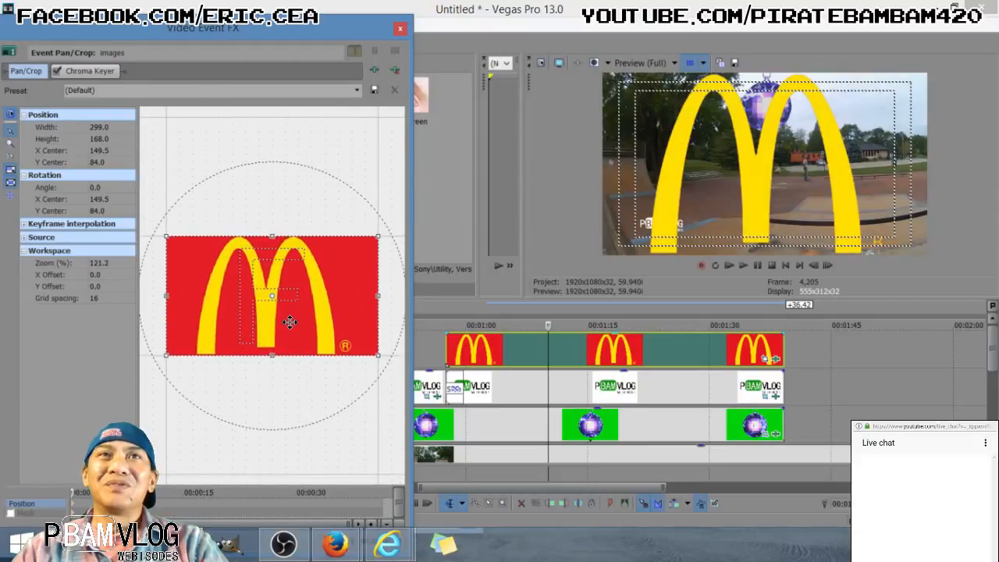
{"action": "scroll", "coordinate": [289, 321], "scroll_direction": "down", "scroll_amount": 4}
{"action": "scroll", "coordinate": [288, 327], "scroll_direction": "up", "scroll_amount": 8}
{"action": "scroll", "coordinate": [287, 334], "scroll_direction": "down", "scroll_amount": 9}
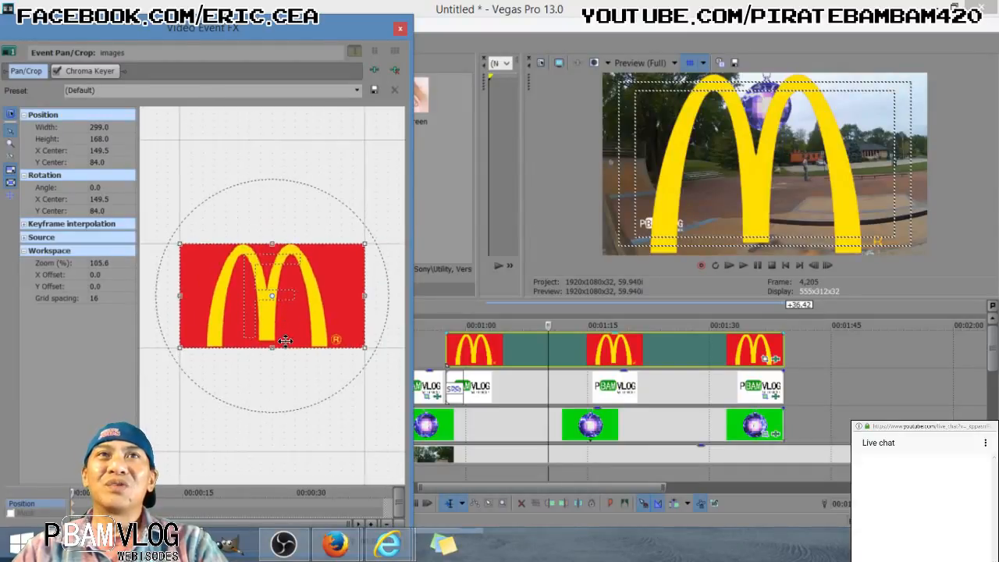
{"action": "scroll", "coordinate": [286, 342], "scroll_direction": "up", "scroll_amount": 6}
{"action": "scroll", "coordinate": [285, 341], "scroll_direction": "down", "scroll_amount": 2}
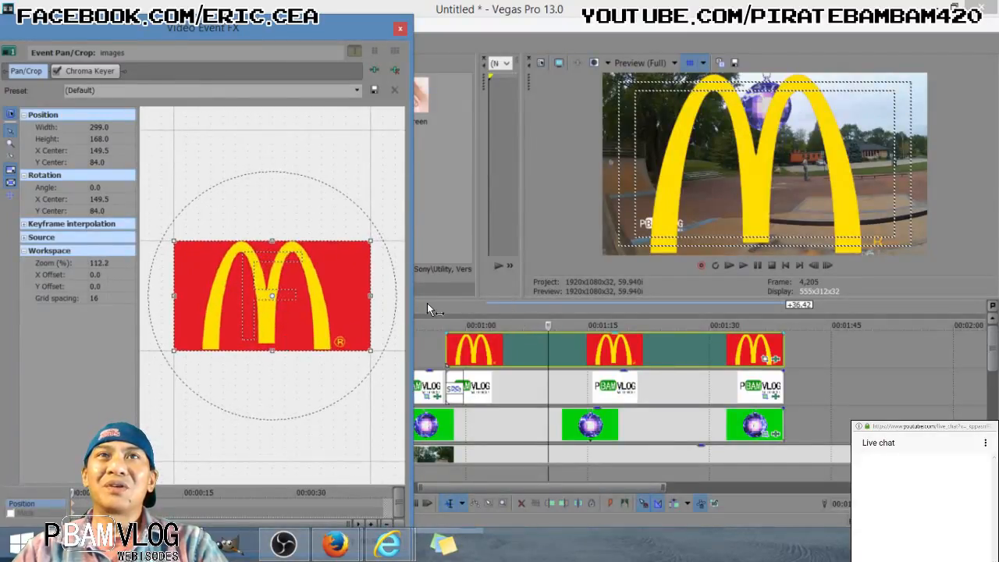
{"action": "left_click_drag", "start_coordinate": [411, 307], "coordinate": [499, 307]}
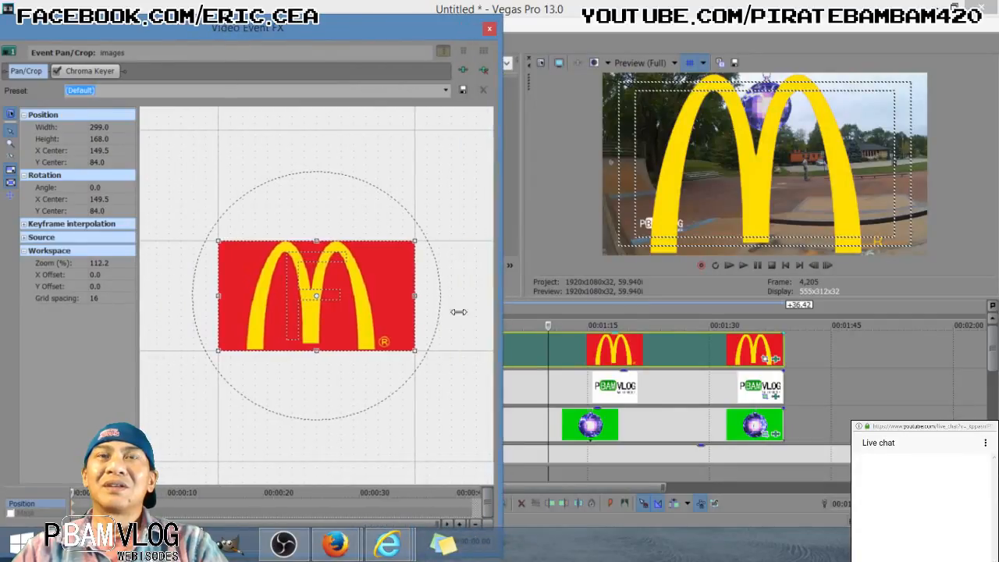
{"action": "scroll", "coordinate": [400, 347], "scroll_direction": "up", "scroll_amount": 6}
{"action": "scroll", "coordinate": [400, 346], "scroll_direction": "down", "scroll_amount": 4}
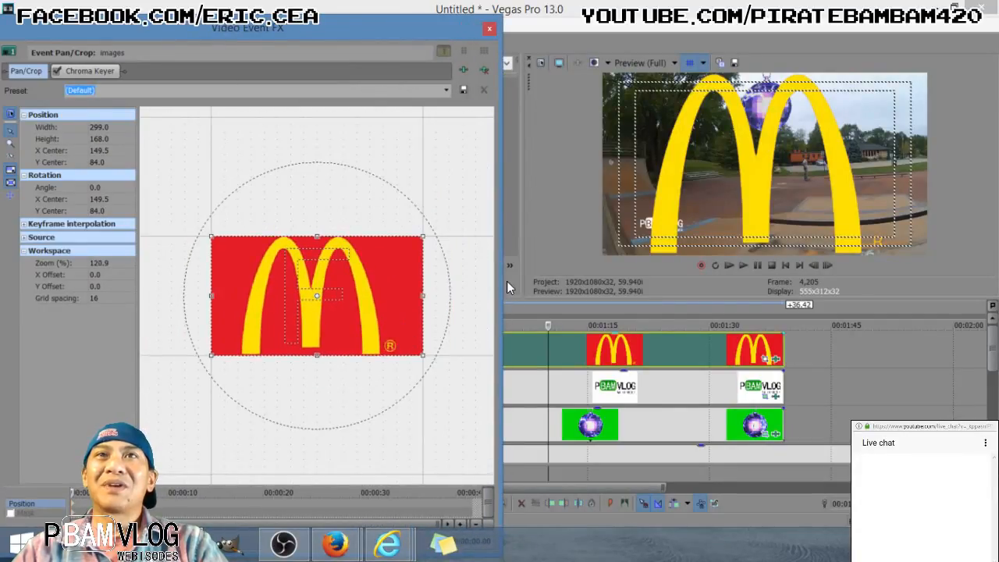
{"action": "left_click_drag", "start_coordinate": [505, 283], "coordinate": [452, 295]}
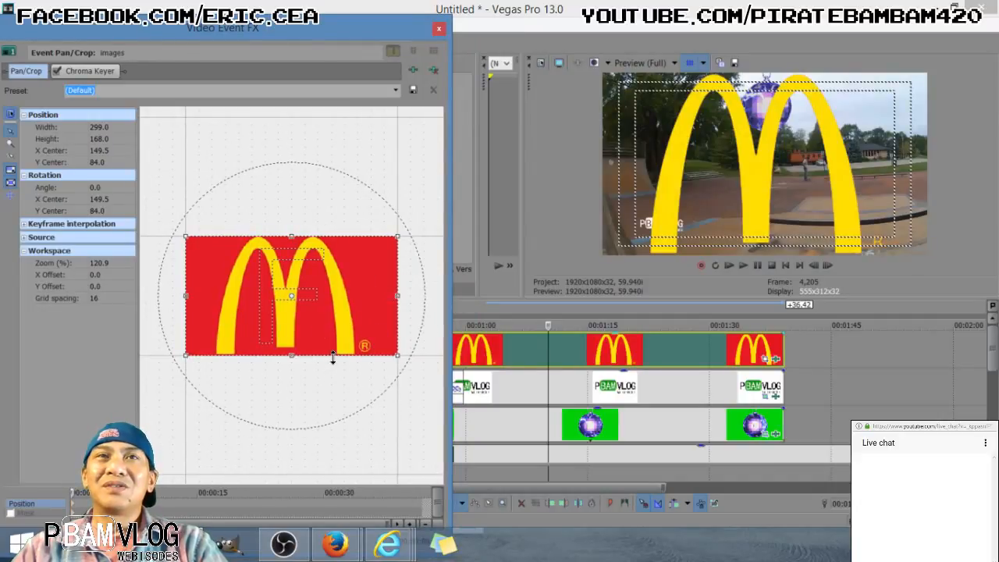
{"action": "left_click_drag", "start_coordinate": [334, 358], "coordinate": [348, 426]}
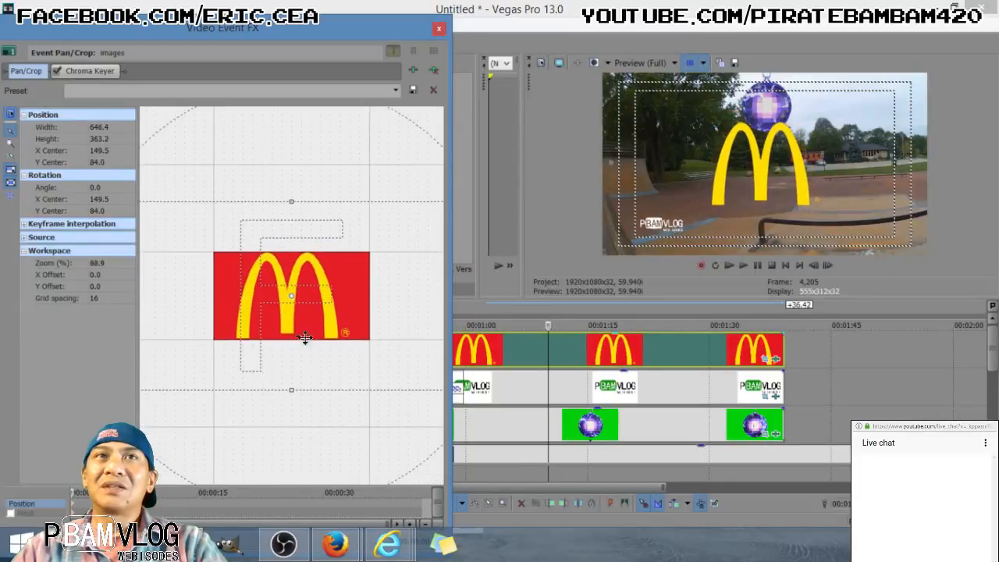
{"action": "left_click_drag", "start_coordinate": [316, 355], "coordinate": [335, 404]}
{"action": "left_click_drag", "start_coordinate": [295, 302], "coordinate": [389, 316]}
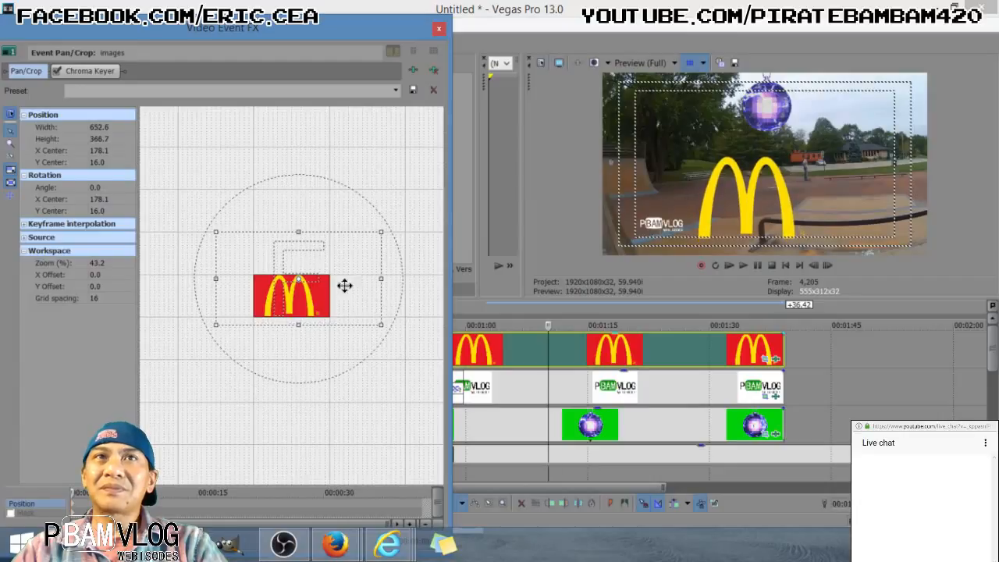
{"action": "left_click_drag", "start_coordinate": [344, 293], "coordinate": [340, 303]}
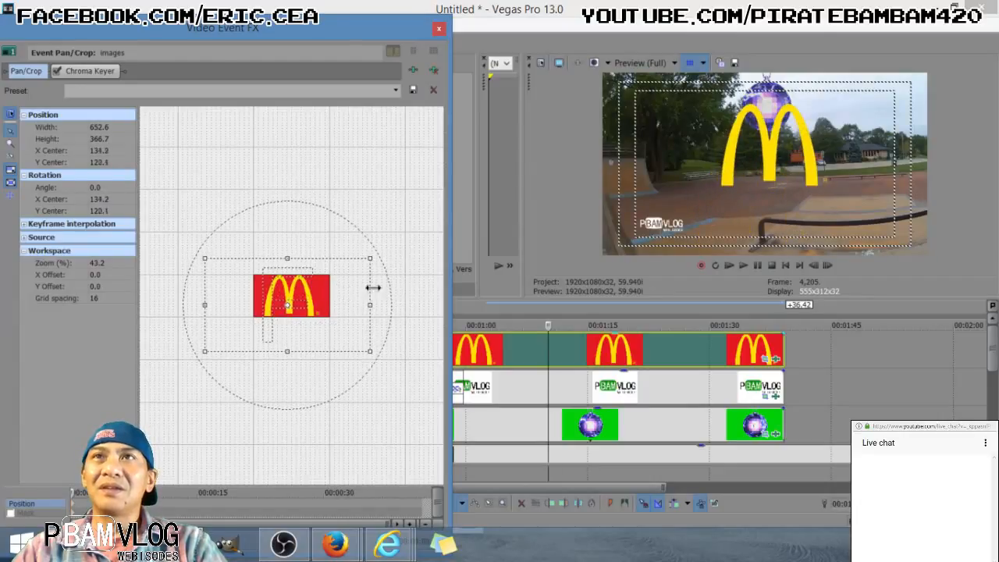
Check the McDonald's clip's Chroma Keyer result by toggling the mask-only view on and off
{"action": "left_click", "coordinate": [774, 359]}
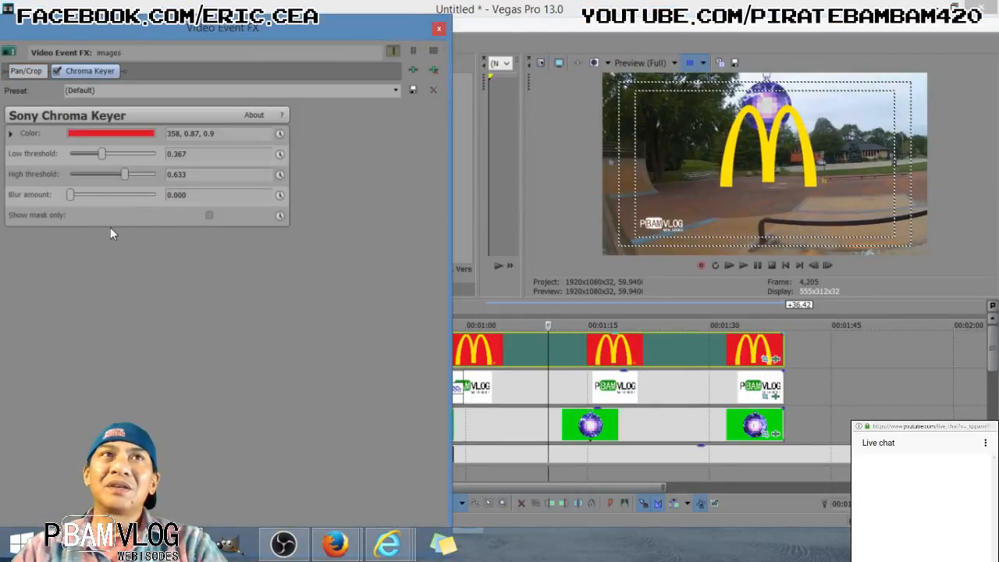
{"action": "left_click", "coordinate": [209, 214]}
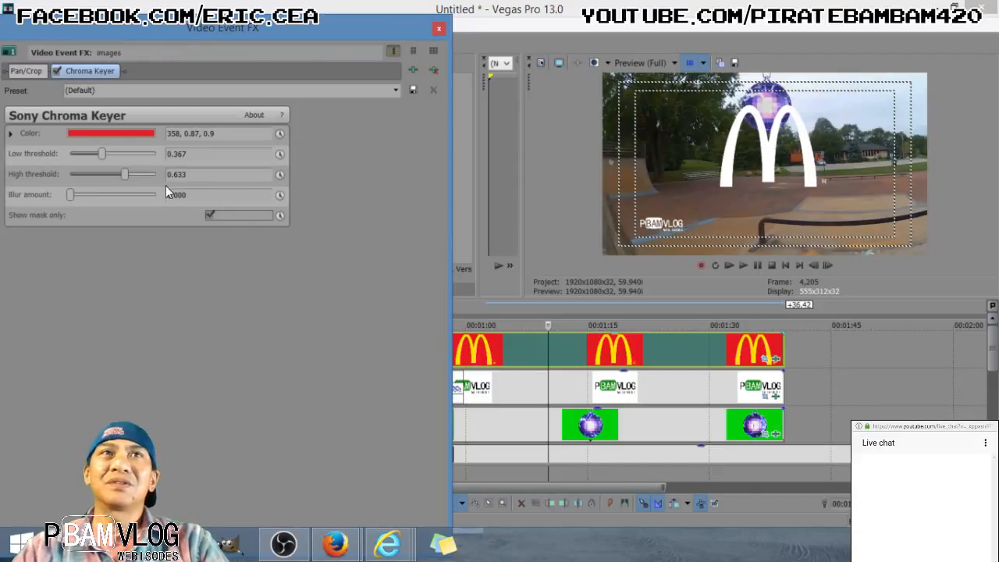
{"action": "left_click", "coordinate": [209, 215]}
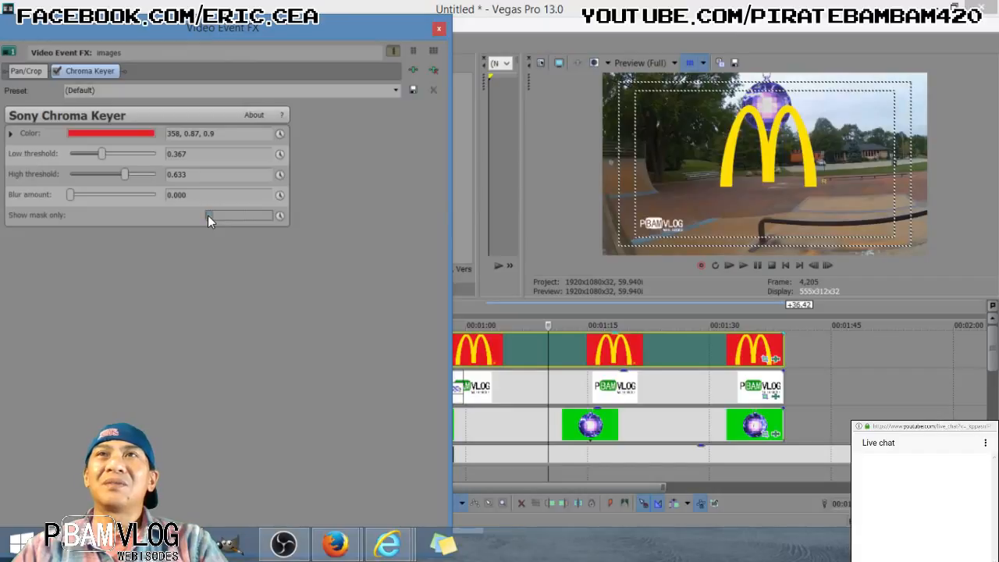
{"action": "left_click", "coordinate": [209, 215]}
{"action": "left_click", "coordinate": [208, 216]}
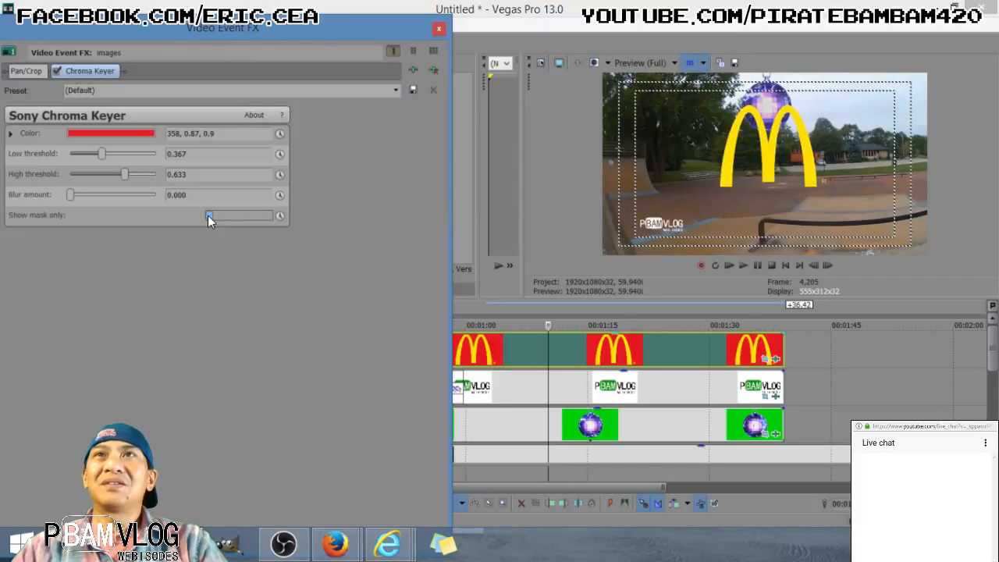
{"action": "left_click", "coordinate": [439, 29]}
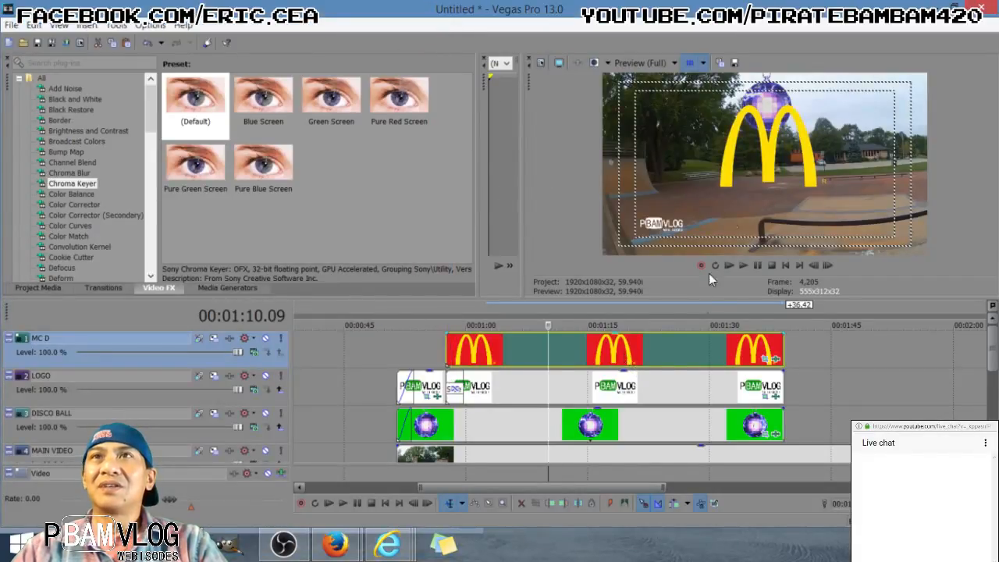
Resize the McDonald's clip's pan/crop frame to about 451.8 by 253.9 and center it at about 153.8, 81.4
{"action": "left_click", "coordinate": [766, 358]}
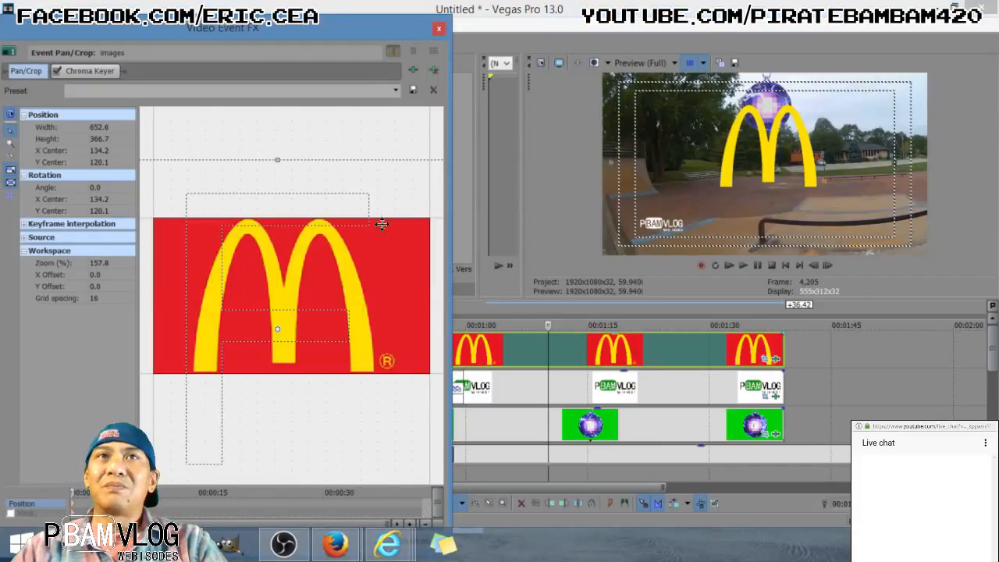
{"action": "left_click_drag", "start_coordinate": [367, 160], "coordinate": [370, 211]}
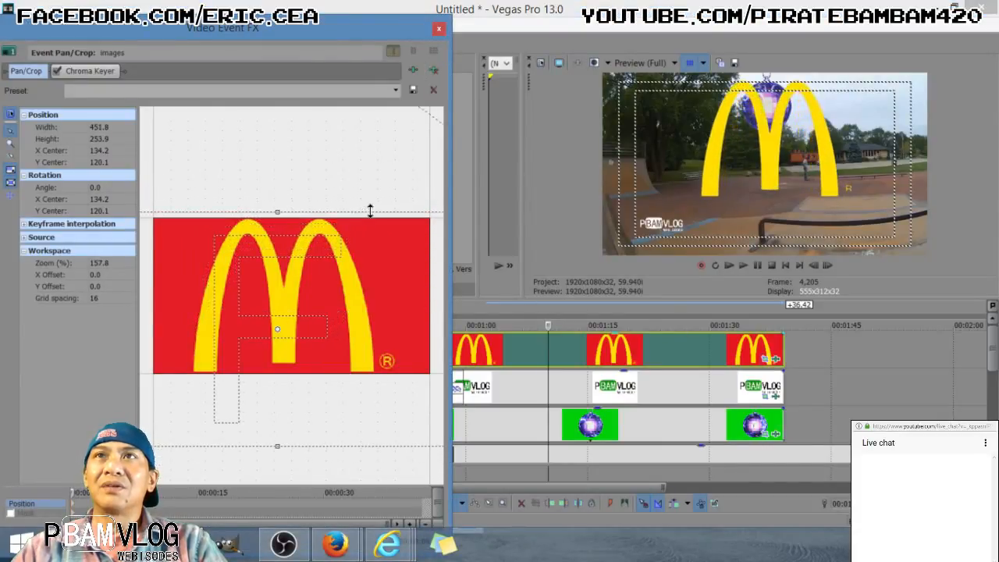
{"action": "left_click_drag", "start_coordinate": [309, 351], "coordinate": [325, 316]}
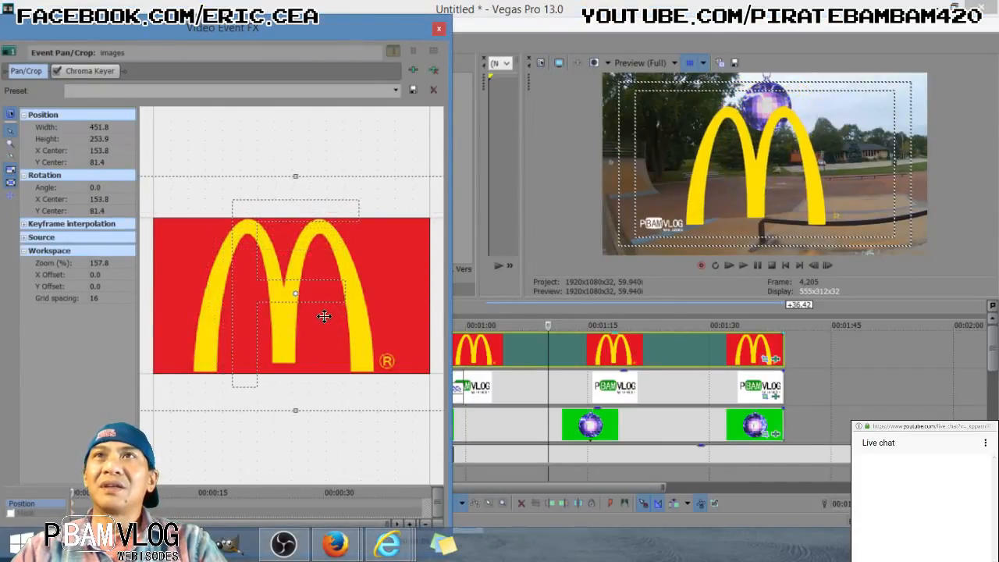
{"action": "left_click", "coordinate": [440, 29]}
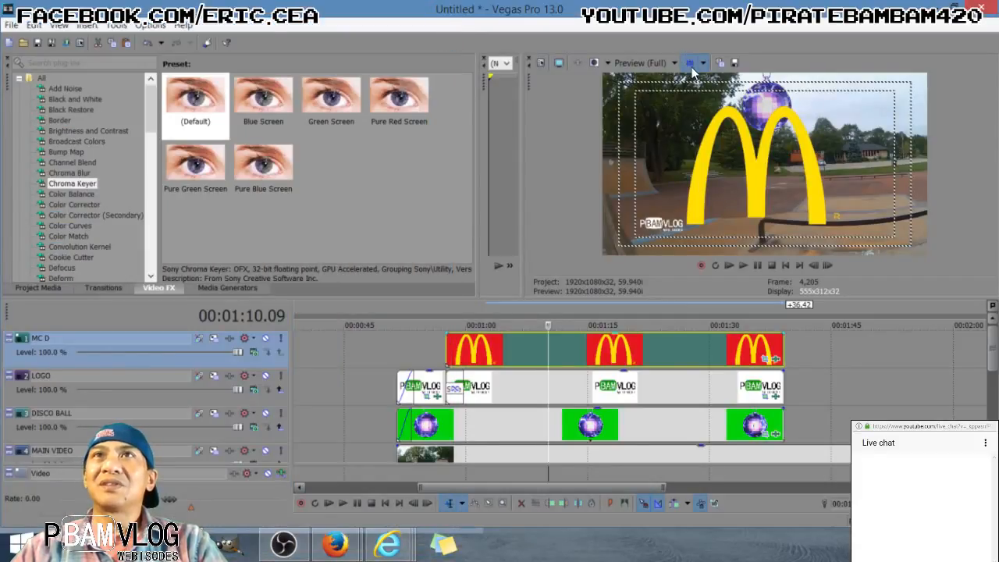
Apply the default Color Corrector effect to the McDonald's clip on the MC D track
{"action": "left_click", "coordinate": [482, 353]}
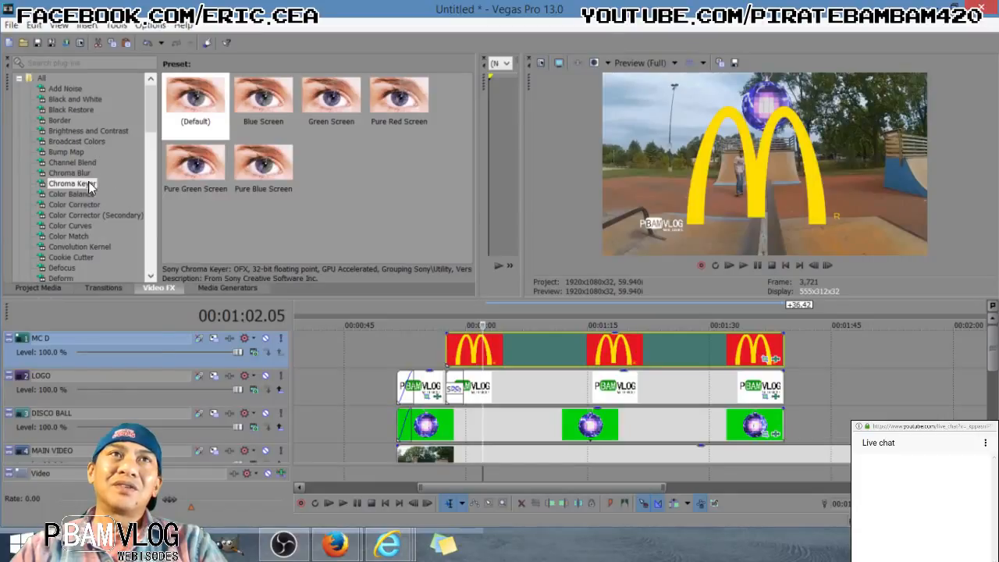
{"action": "left_click", "coordinate": [78, 204]}
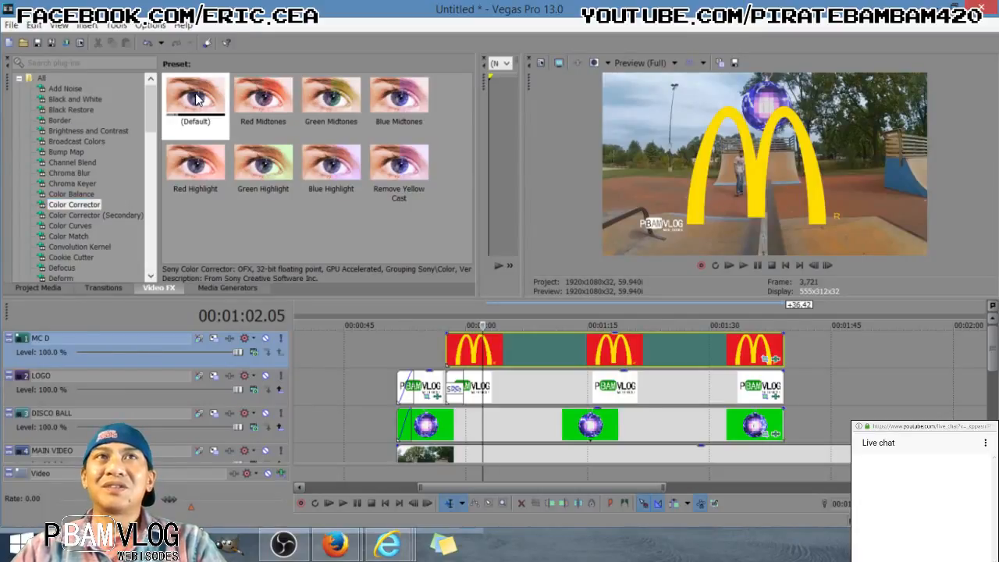
{"action": "left_click_drag", "start_coordinate": [199, 100], "coordinate": [516, 345]}
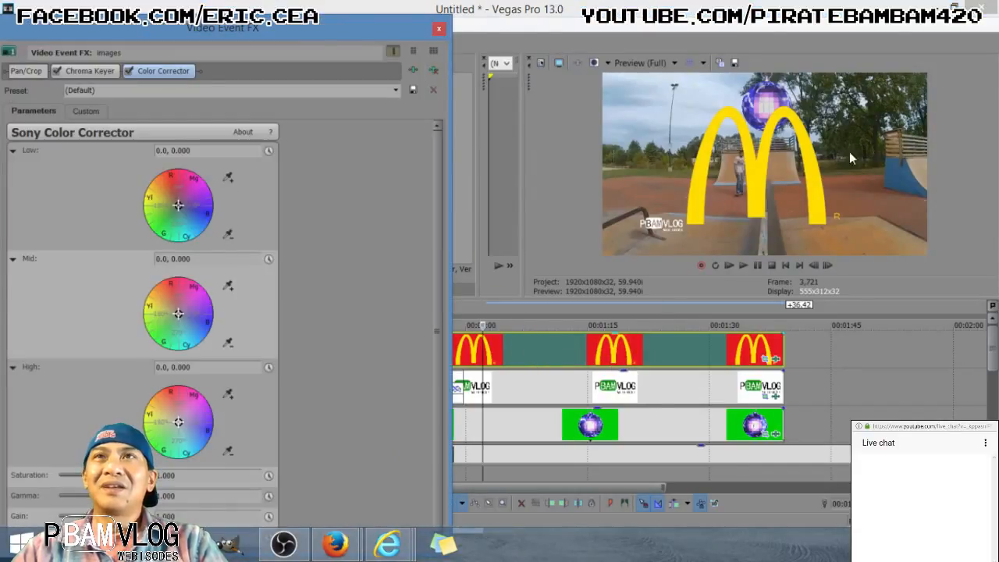
Turn the McDonald's logo white in the Color Corrector with gain 2.000, offset 254.0, saturation 0.000 and gamma 2.000
{"action": "left_click", "coordinate": [76, 107]}
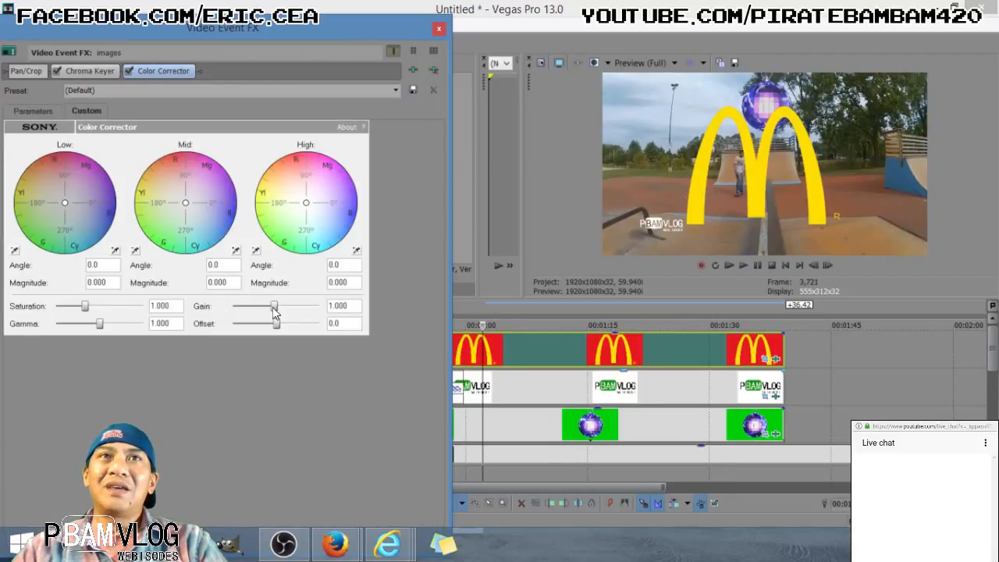
{"action": "left_click_drag", "start_coordinate": [275, 312], "coordinate": [356, 328]}
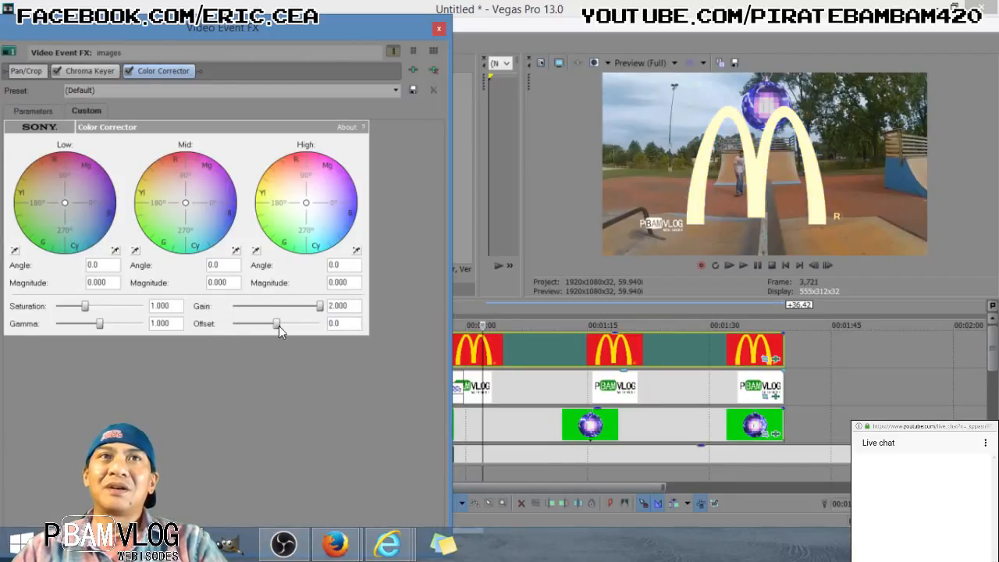
{"action": "left_click_drag", "start_coordinate": [278, 325], "coordinate": [371, 338]}
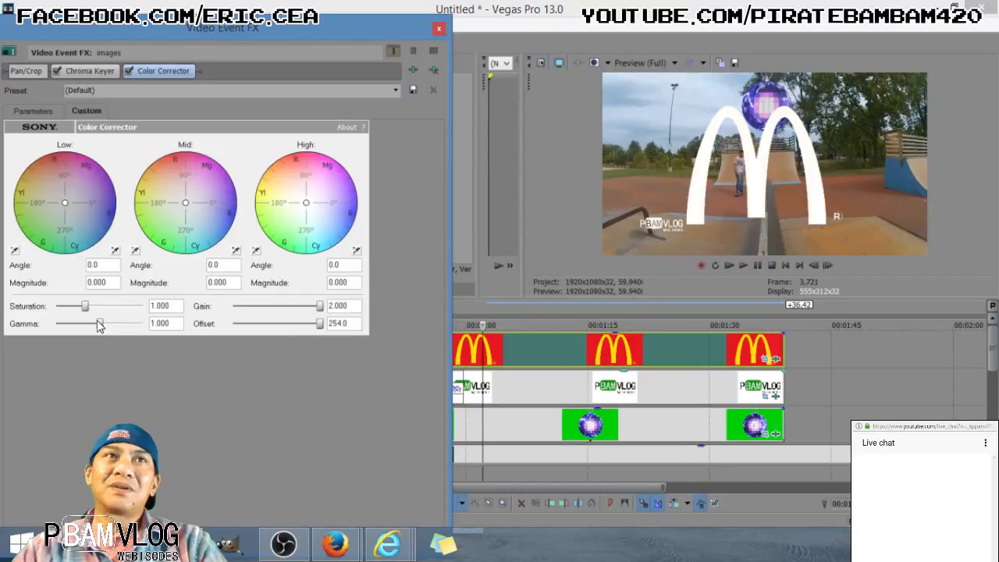
{"action": "left_click_drag", "start_coordinate": [85, 308], "coordinate": [175, 325]}
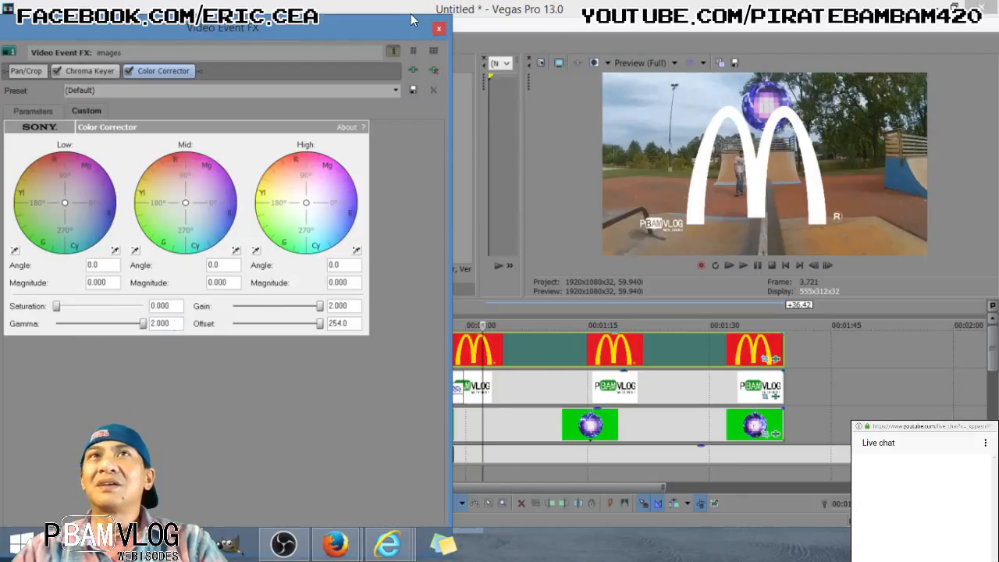
{"action": "left_click", "coordinate": [439, 29]}
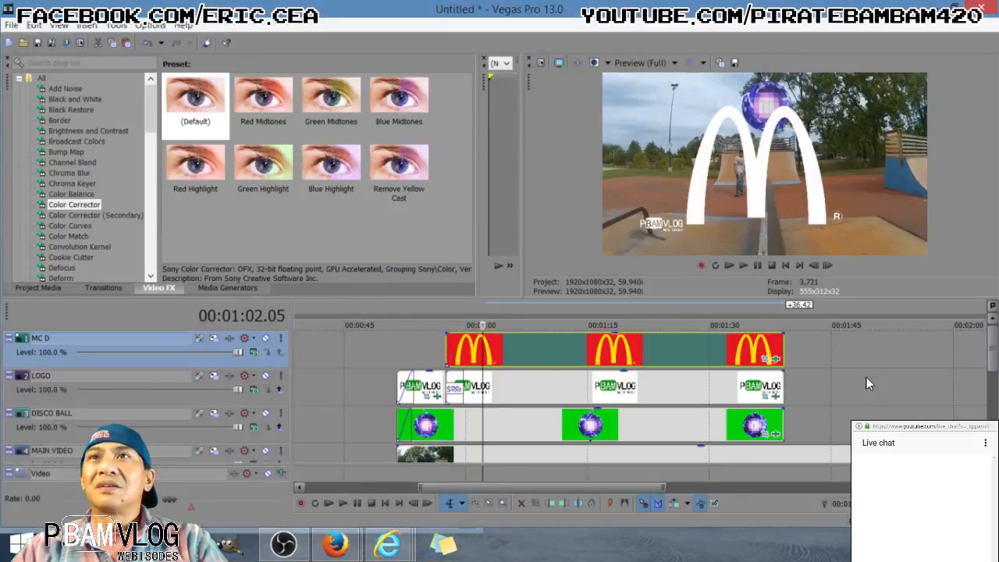
{"action": "left_click", "coordinate": [762, 358]}
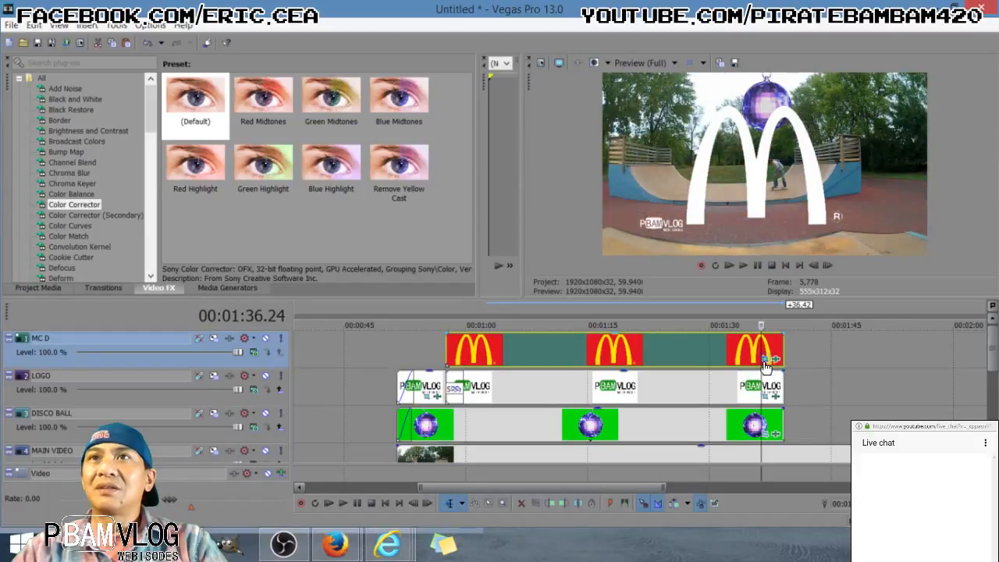
Shrink the McDonald's logo by enlarging the clip's pan/crop frame to about 2,035.9 by 1,143.9
{"action": "left_click", "coordinate": [774, 358]}
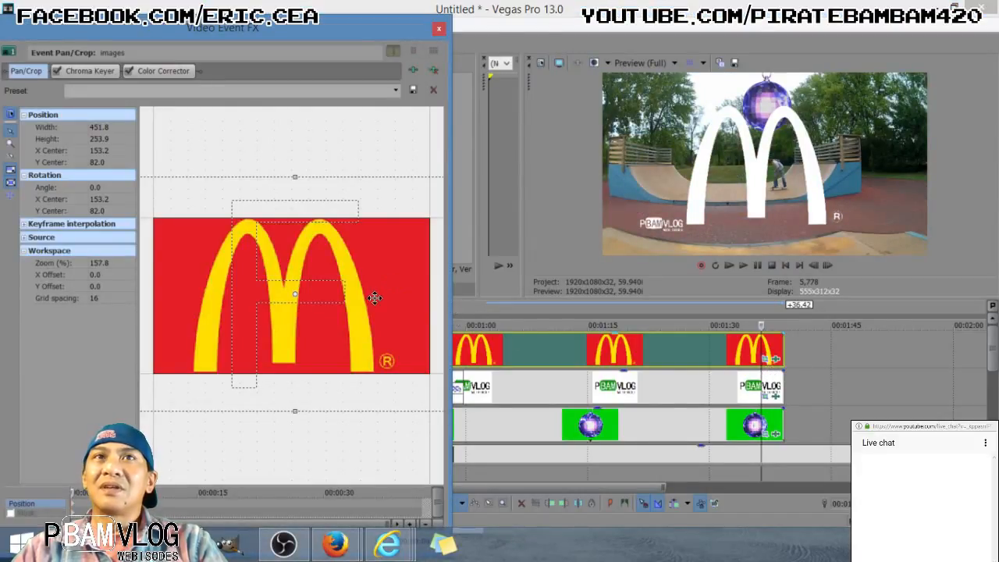
{"action": "scroll", "coordinate": [374, 297], "scroll_direction": "down", "scroll_amount": 5}
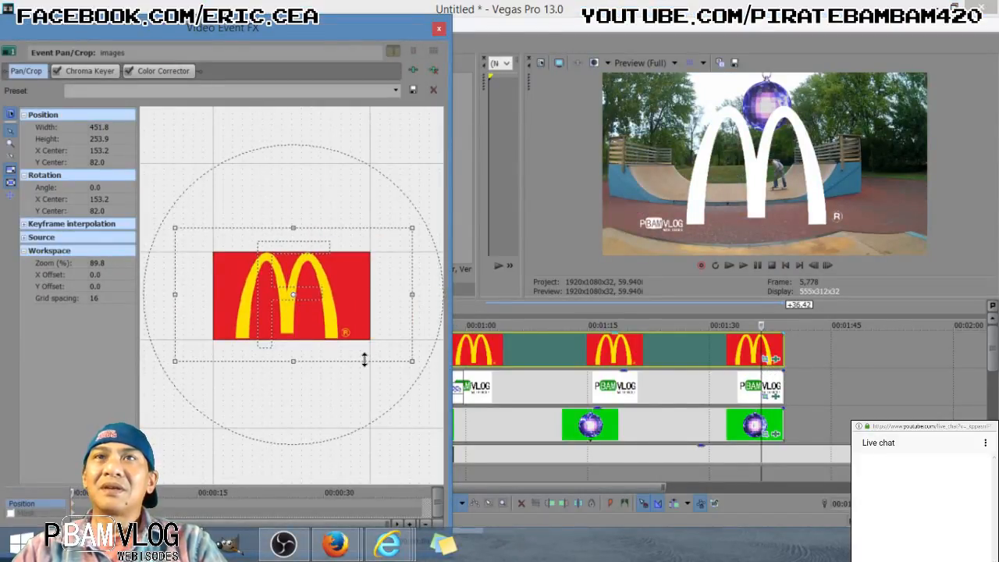
{"action": "left_click_drag", "start_coordinate": [363, 359], "coordinate": [370, 449]}
{"action": "scroll", "coordinate": [345, 317], "scroll_direction": "down", "scroll_amount": 4}
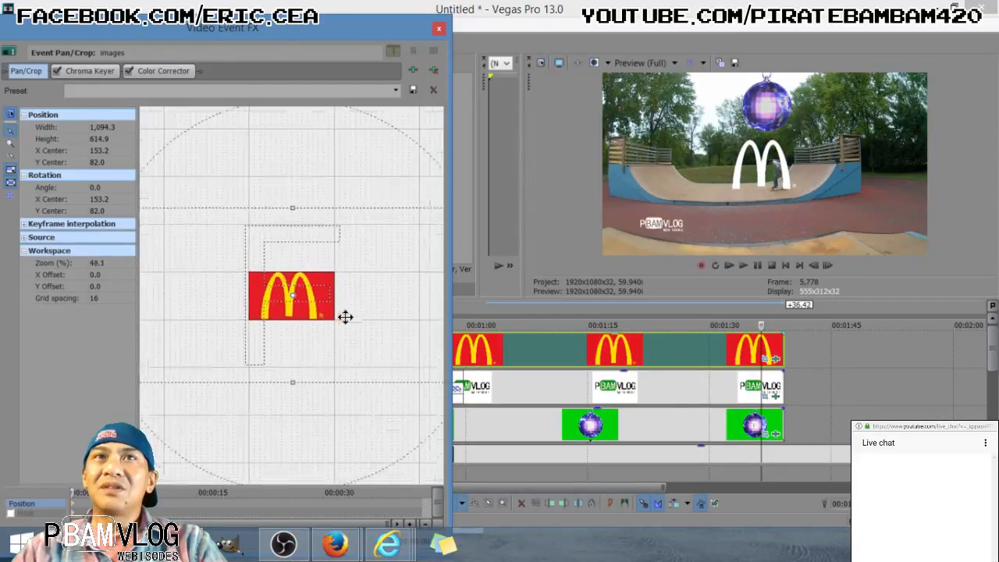
{"action": "scroll", "coordinate": [345, 317], "scroll_direction": "down", "scroll_amount": 1}
{"action": "left_click_drag", "start_coordinate": [346, 373], "coordinate": [368, 435]}
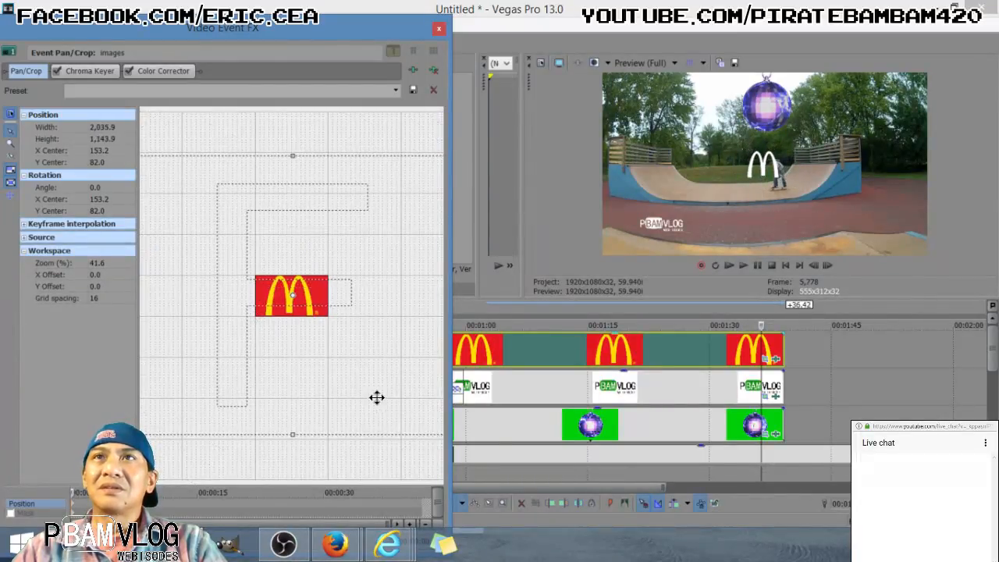
Place the McDonald's logo in the video's lower-right corner inside the safe areas, centering the pan/crop frame at about -558.6, -278.7
{"action": "left_click_drag", "start_coordinate": [377, 397], "coordinate": [205, 317]}
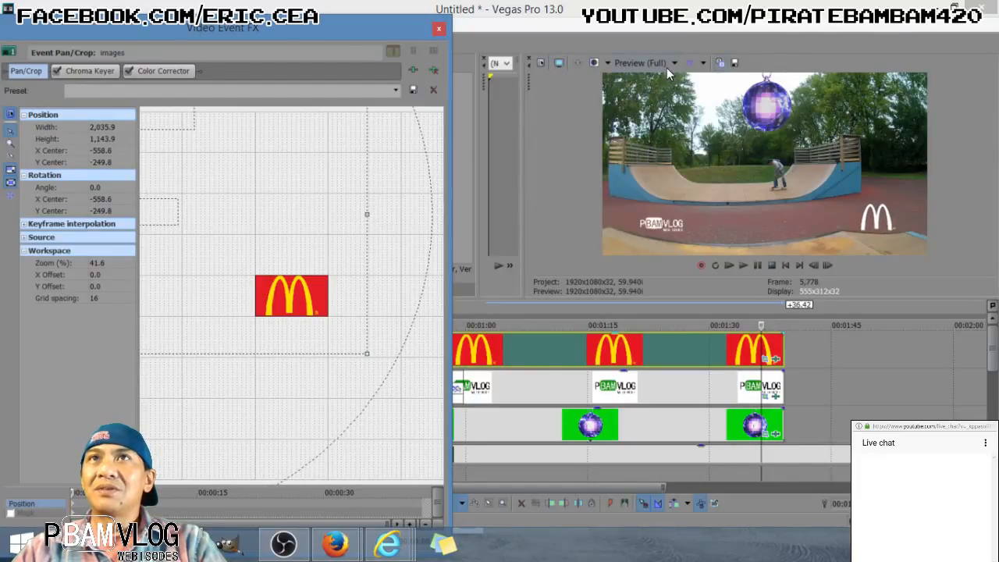
{"action": "left_click", "coordinate": [688, 63]}
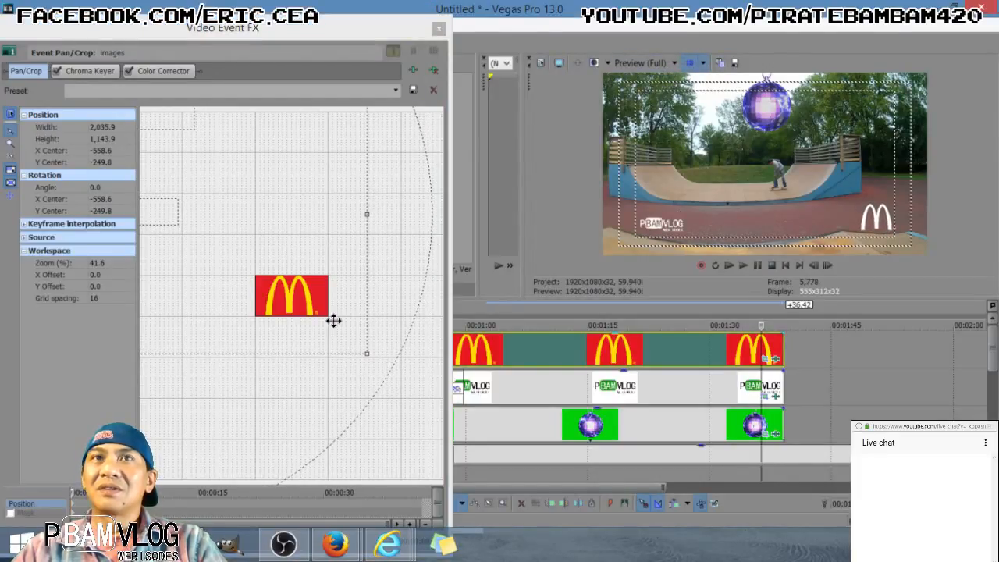
{"action": "left_click_drag", "start_coordinate": [333, 320], "coordinate": [334, 311]}
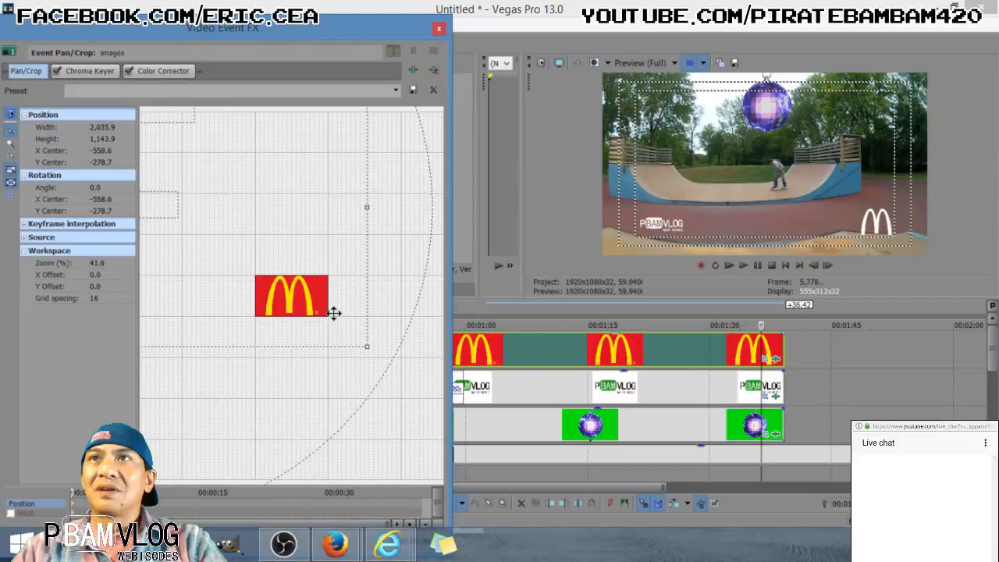
{"action": "left_click", "coordinate": [439, 29]}
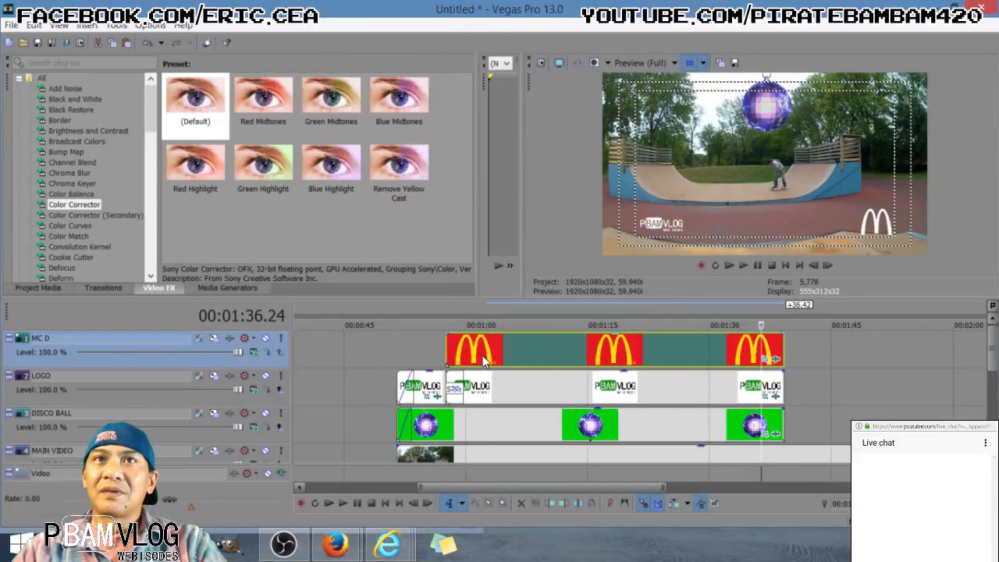
Add a short fade-in to the McDonald's clip and play back the timeline from 00:00:51.30
{"action": "left_click_drag", "start_coordinate": [447, 335], "coordinate": [466, 334]}
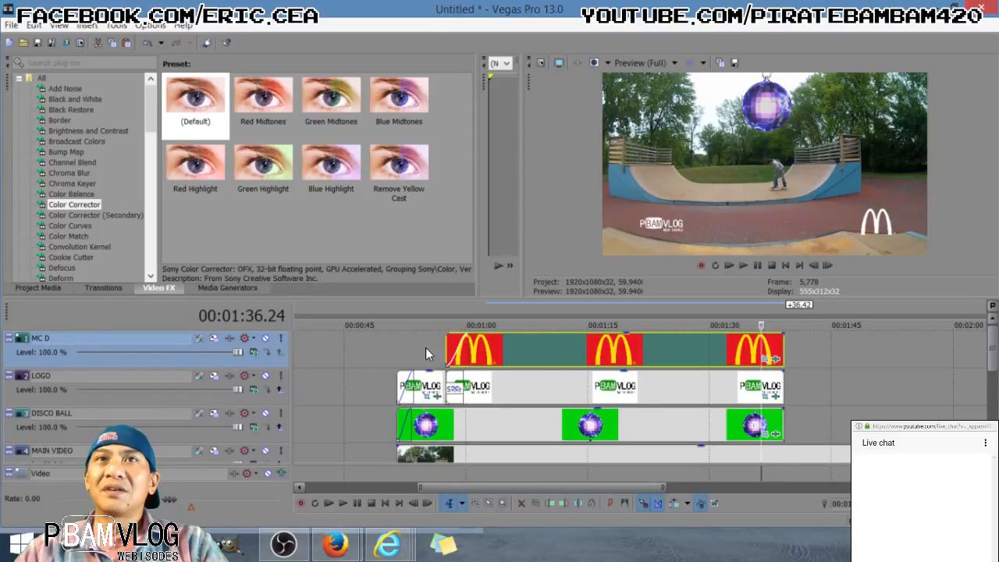
{"action": "left_click", "coordinate": [396, 351]}
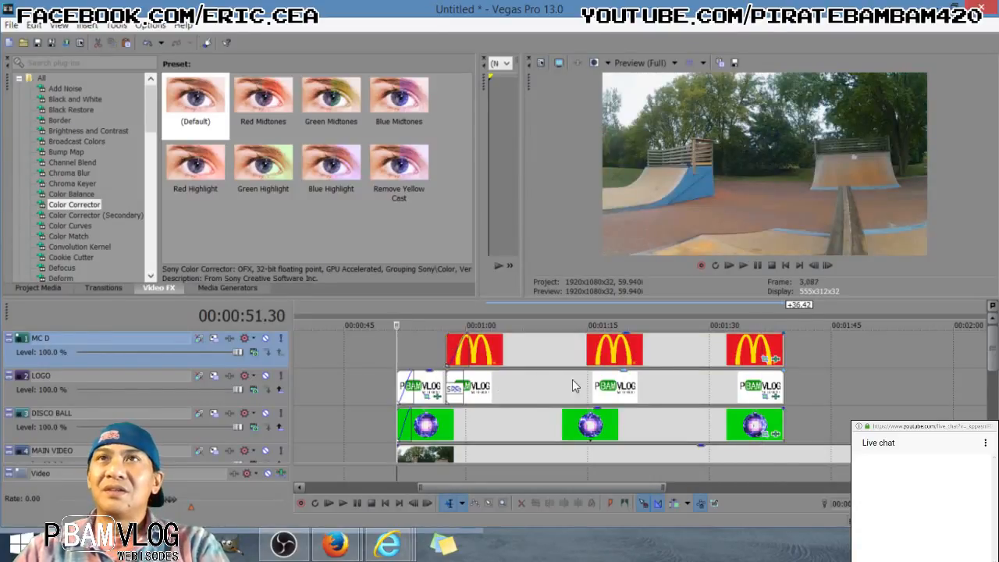
{"action": "key", "text": "space"}
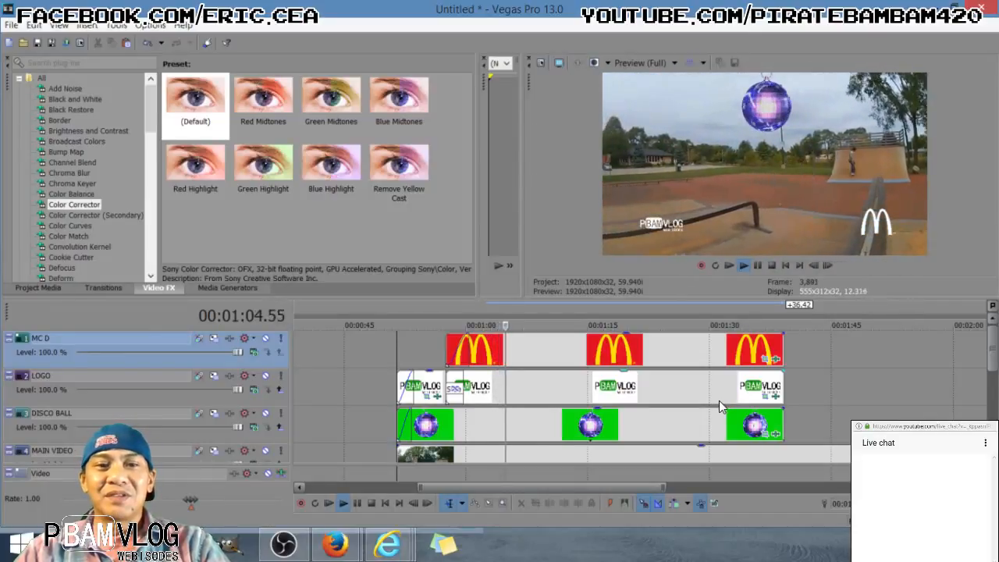
{"action": "left_click", "coordinate": [757, 266]}
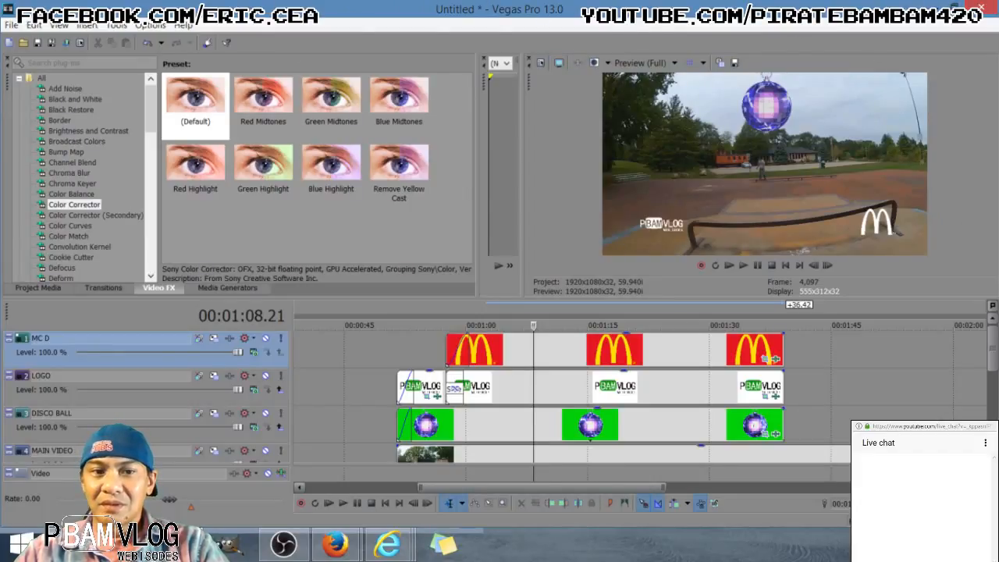
Switch to Firefox, browse the YouTube results for 4K GREEN SCREEN and open the Halloween Moving Tree video
{"action": "key", "text": "alt+Tab"}
{"action": "key", "text": "alt+Tab"}
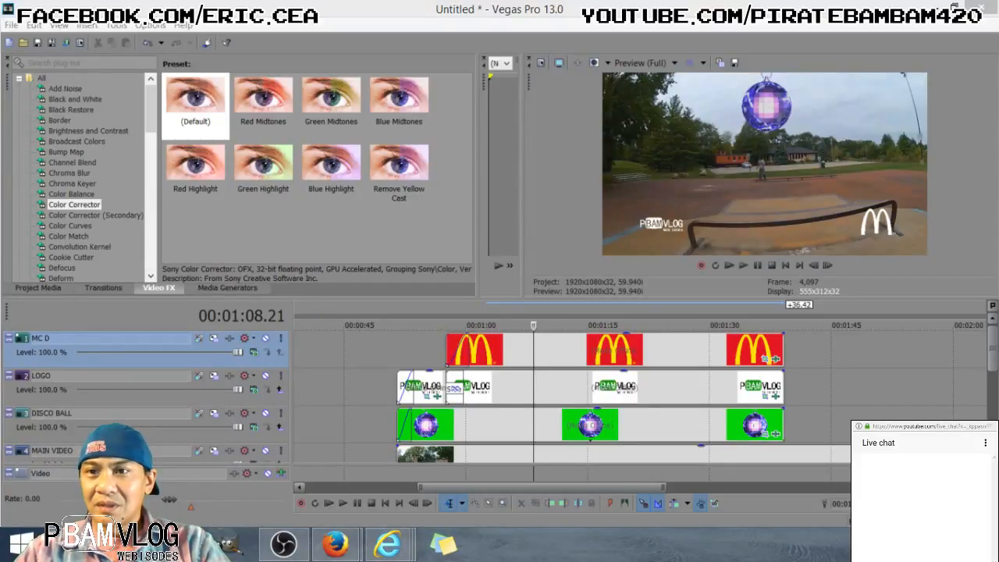
{"action": "key", "text": "alt+Tab"}
{"action": "key", "text": "alt+Tab"}
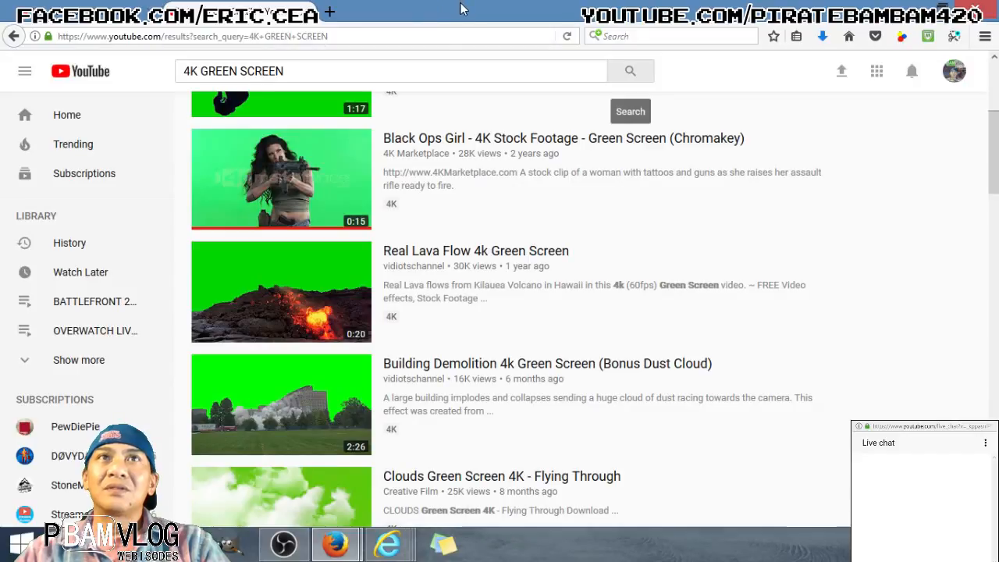
{"action": "scroll", "coordinate": [431, 250], "scroll_direction": "down", "scroll_amount": 8}
{"action": "scroll", "coordinate": [360, 353], "scroll_direction": "up", "scroll_amount": 3}
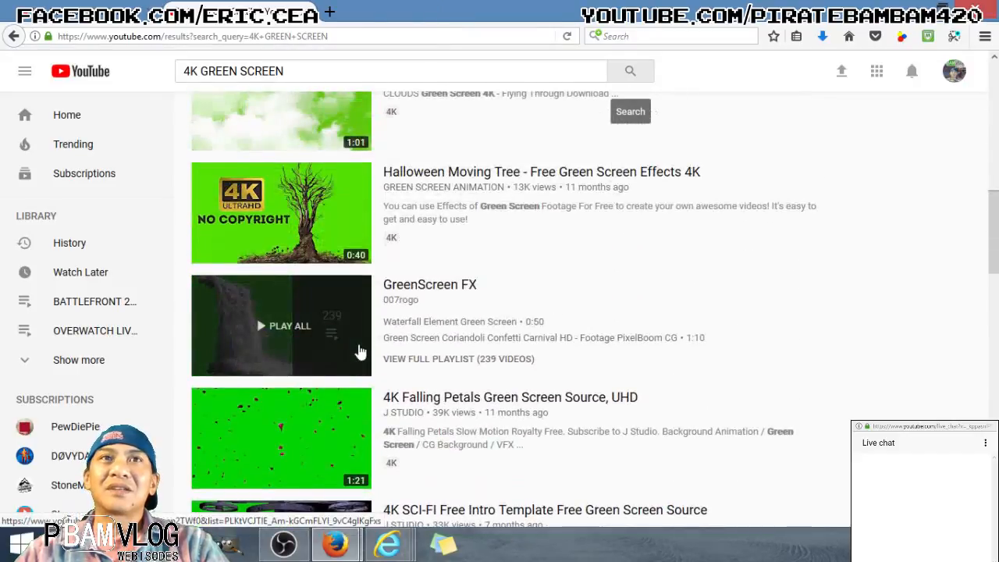
{"action": "scroll", "coordinate": [412, 309], "scroll_direction": "down", "scroll_amount": 3}
{"action": "scroll", "coordinate": [412, 311], "scroll_direction": "up", "scroll_amount": 3}
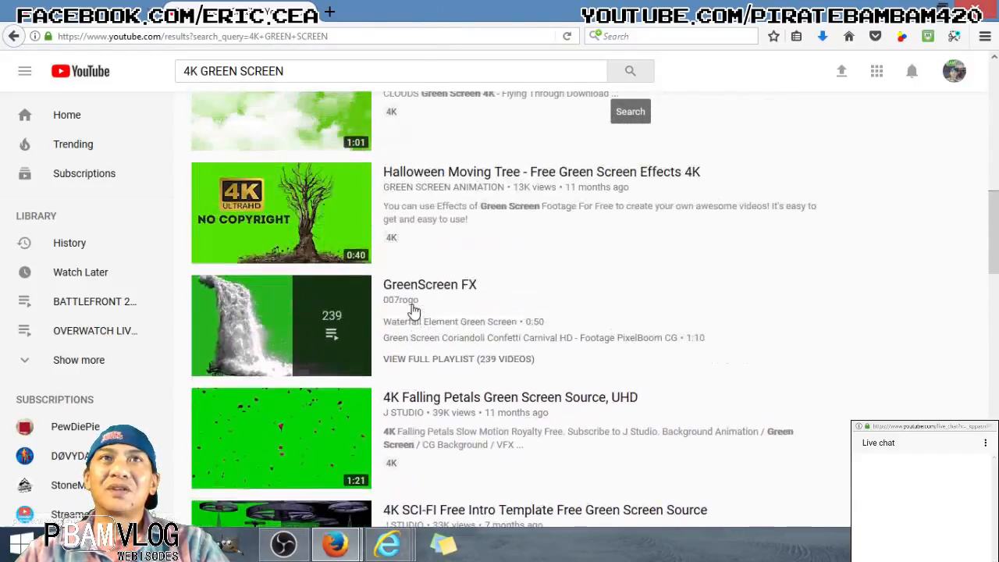
{"action": "left_click", "coordinate": [476, 173]}
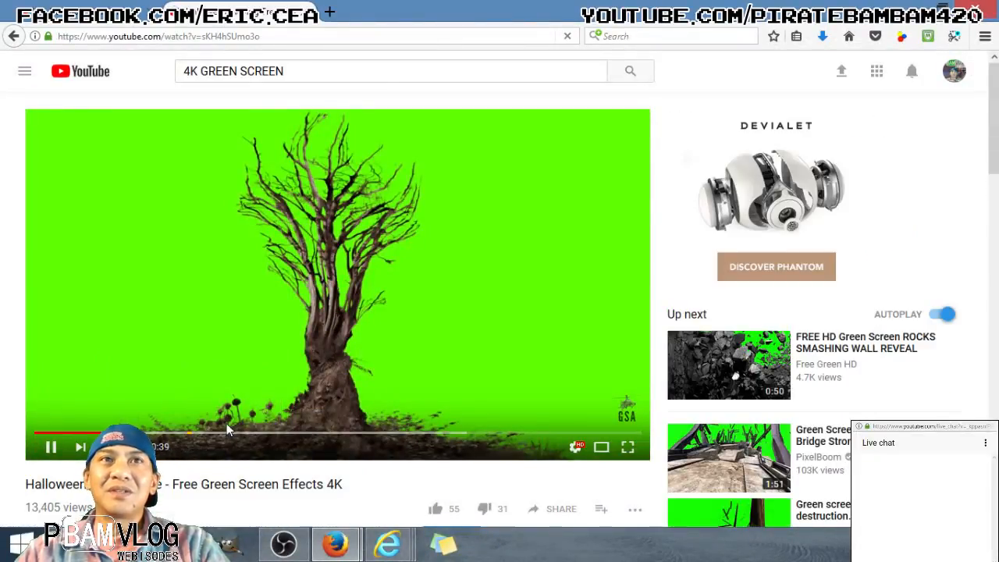
Preview the Halloween Moving Tree video by skipping ahead, dismissing its ad overlay, and look over the suggested videos
{"action": "left_click", "coordinate": [217, 440]}
{"action": "left_click", "coordinate": [277, 439]}
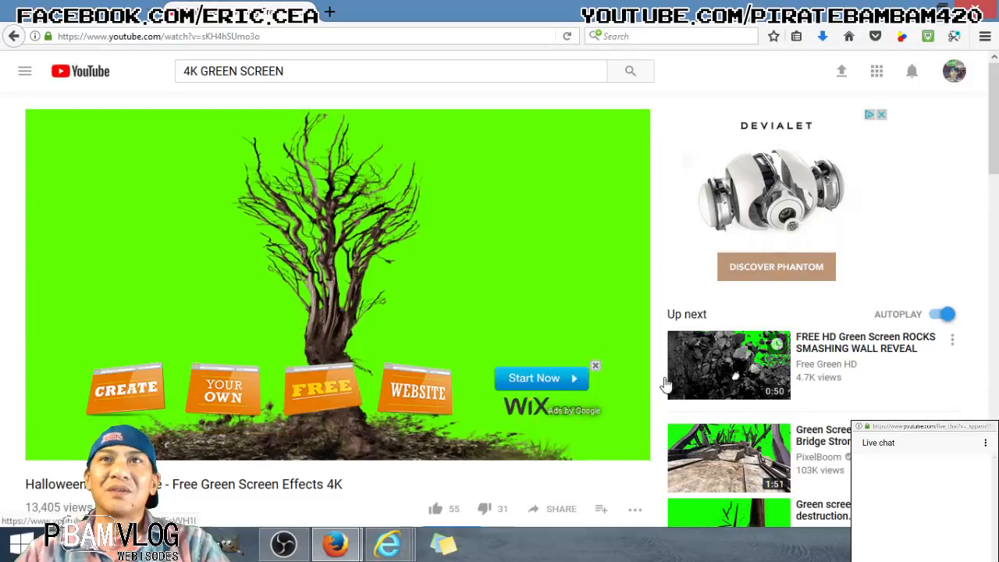
{"action": "left_click", "coordinate": [595, 367]}
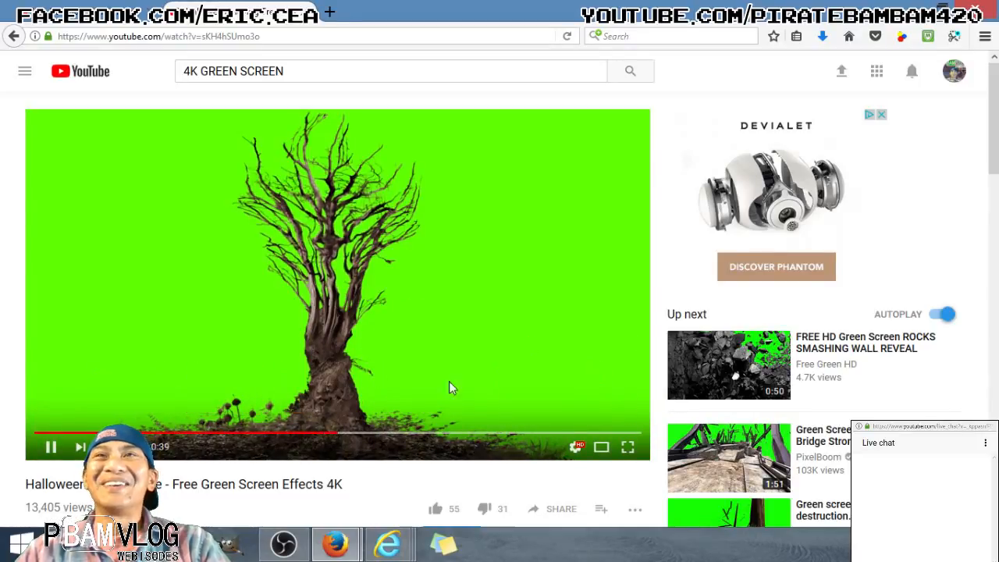
{"action": "scroll", "coordinate": [527, 327], "scroll_direction": "down", "scroll_amount": 1}
{"action": "scroll", "coordinate": [528, 324], "scroll_direction": "down", "scroll_amount": 2}
{"action": "scroll", "coordinate": [664, 337], "scroll_direction": "up", "scroll_amount": 2}
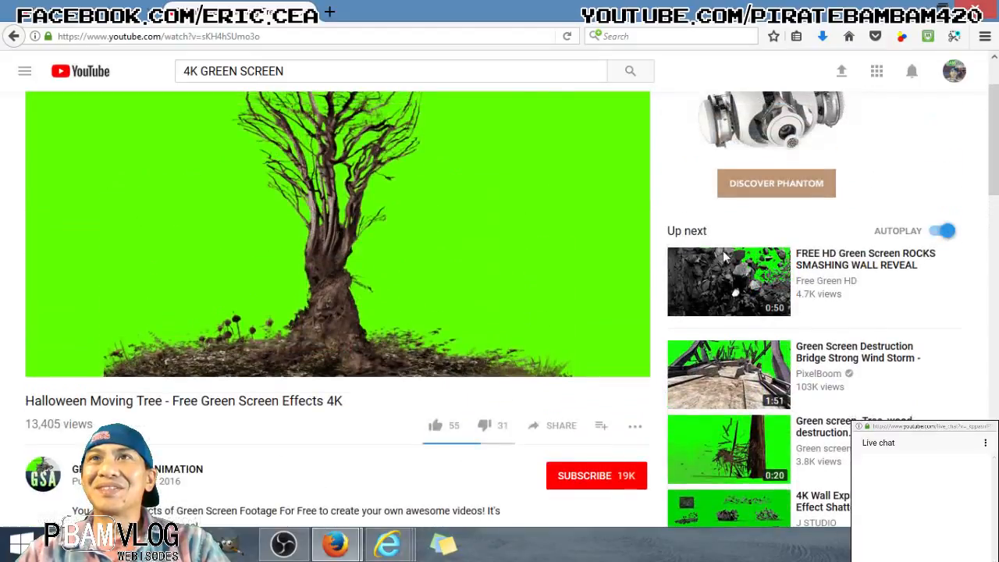
Open the suggested FREE HD Green Screen ROCKS SMASHING WALL REVEAL video, skip through it without the ad overlay and pause it
{"action": "left_click", "coordinate": [724, 252]}
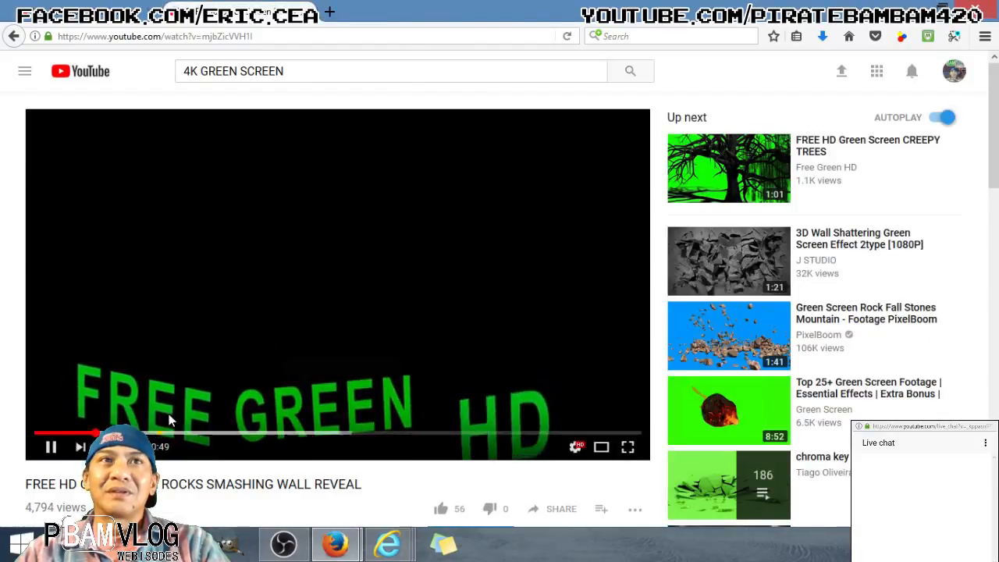
{"action": "left_click_drag", "start_coordinate": [222, 444], "coordinate": [314, 439]}
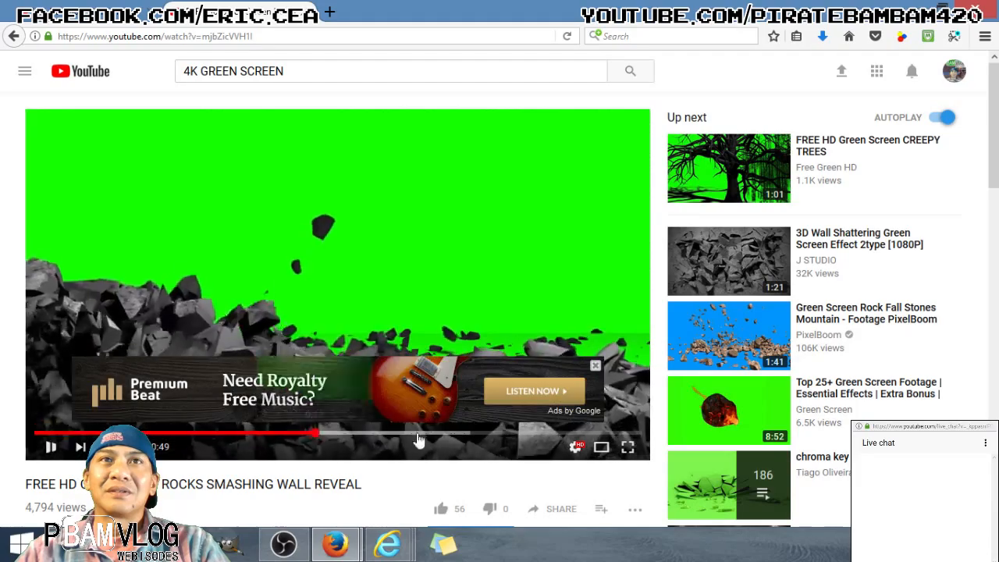
{"action": "left_click", "coordinate": [596, 365]}
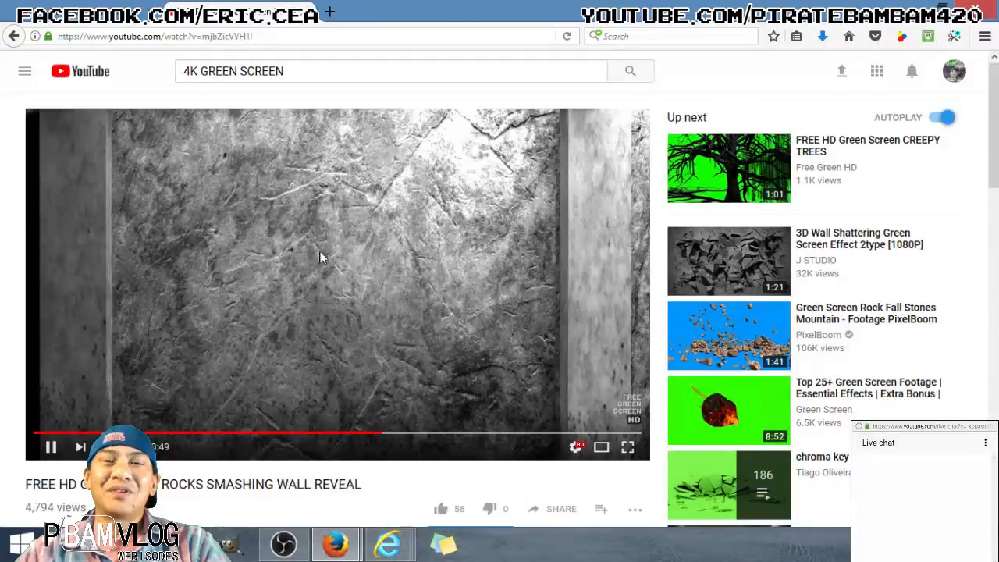
{"action": "left_click", "coordinate": [51, 447]}
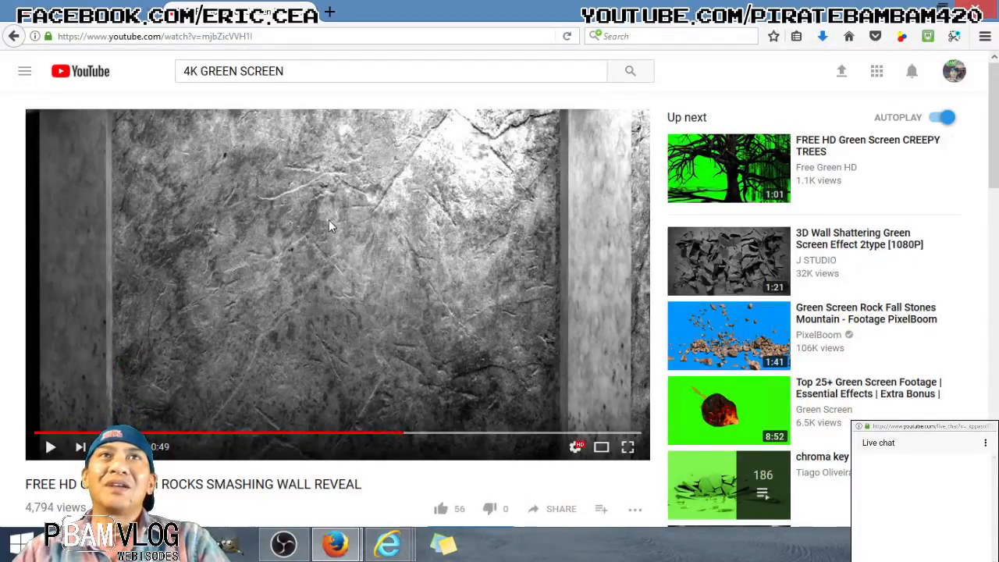
{"action": "scroll", "coordinate": [263, 441], "scroll_direction": "down", "scroll_amount": 3}
{"action": "scroll", "coordinate": [264, 441], "scroll_direction": "up", "scroll_amount": 3}
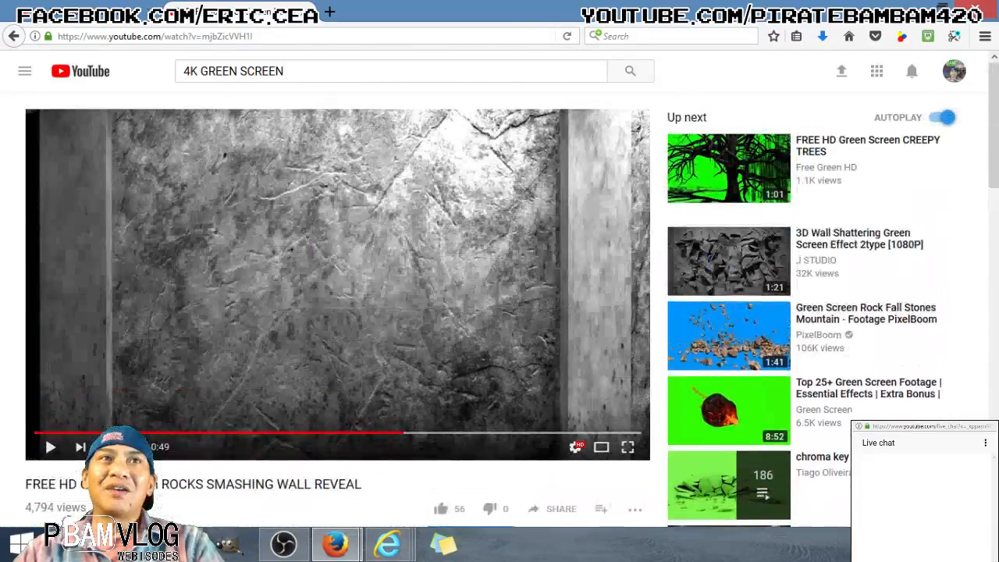
Download the 1280x720 HD720 MP4 version as FREE HD Green Screen ROCKS SMASHING WALL REVEAL.mp4 in the dwhelper folder
{"action": "left_click", "coordinate": [904, 37]}
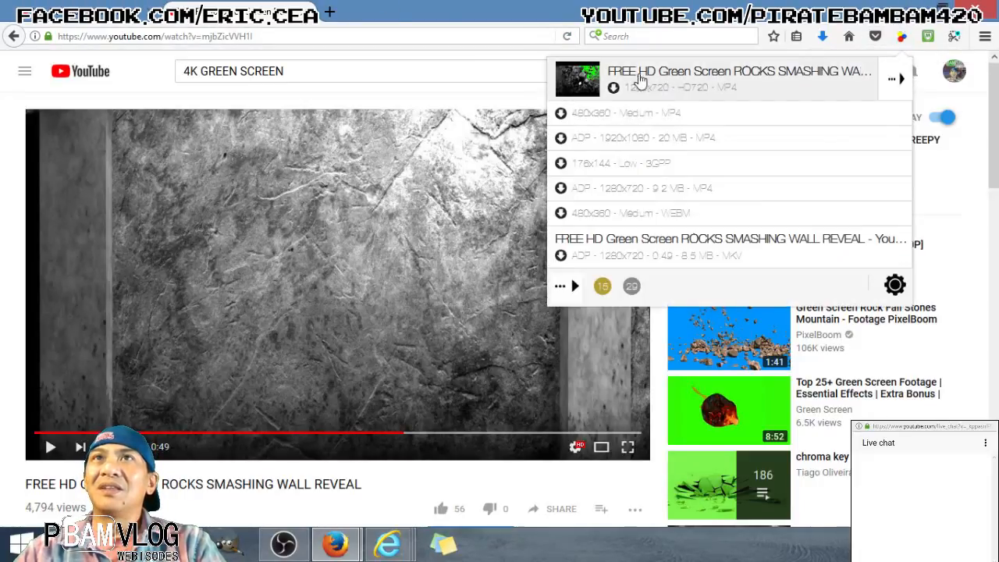
{"action": "left_click", "coordinate": [746, 93]}
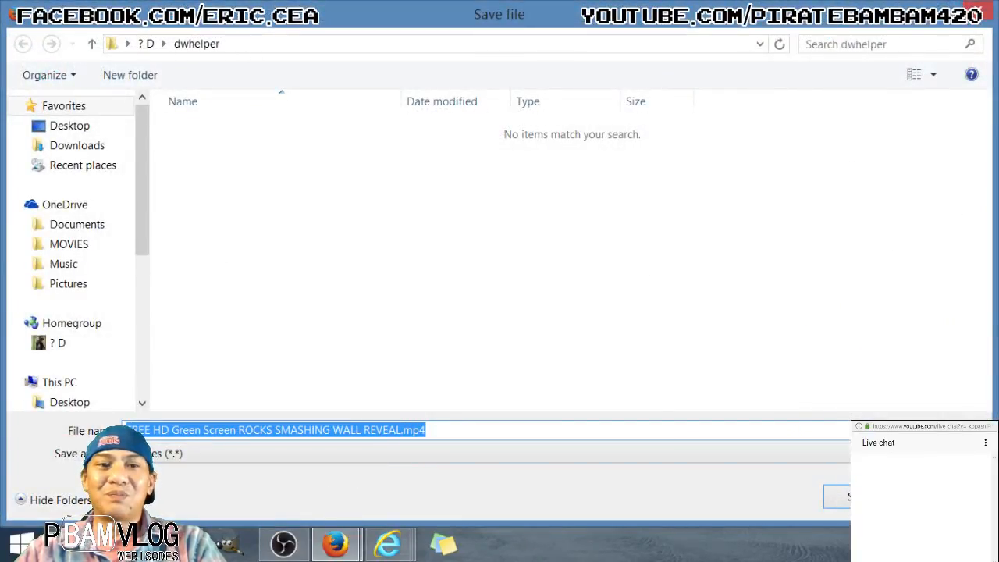
{"action": "key", "text": "Return"}
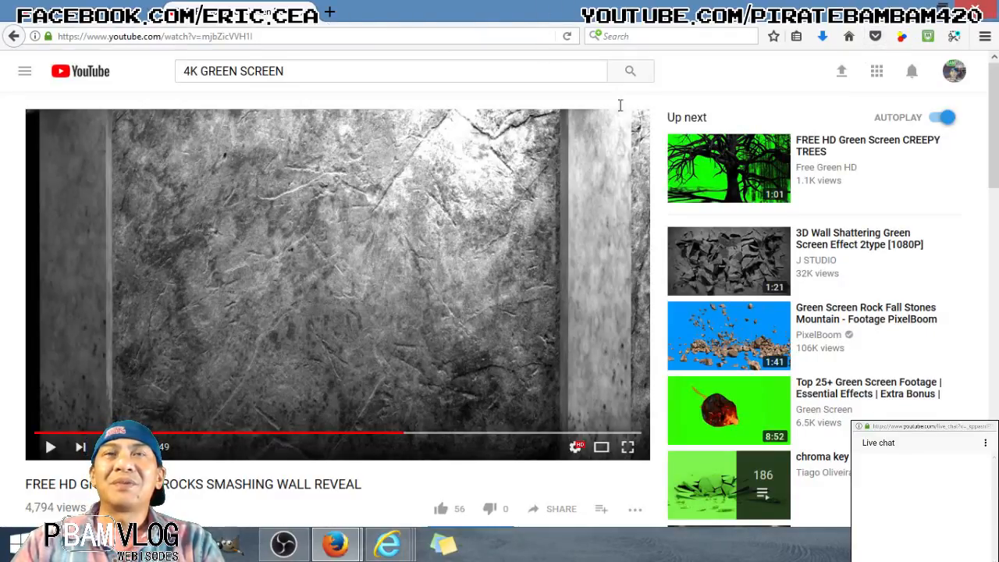
Switch back to Vegas Pro and select the McDonald's clip on the MC D track at 00:01:01.52
{"action": "left_click", "coordinate": [917, 6]}
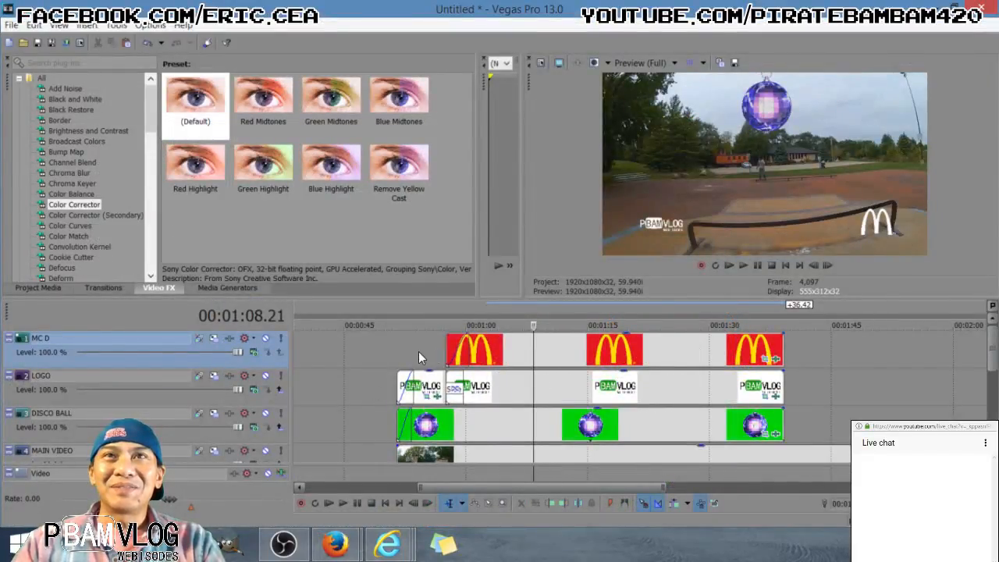
{"action": "left_click", "coordinate": [420, 354]}
{"action": "left_click", "coordinate": [437, 353]}
{"action": "left_click", "coordinate": [481, 354]}
{"action": "left_click", "coordinate": [481, 354]}
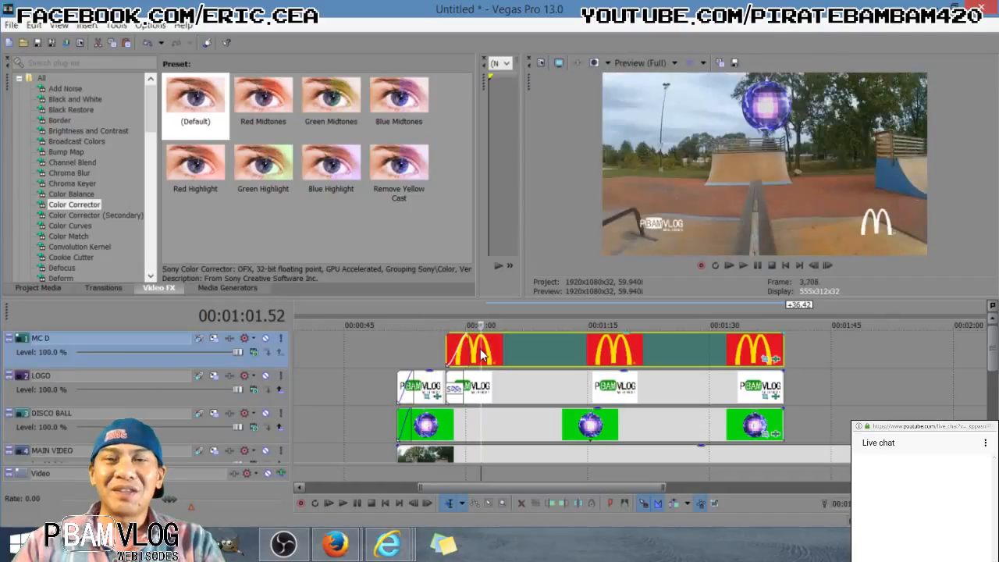